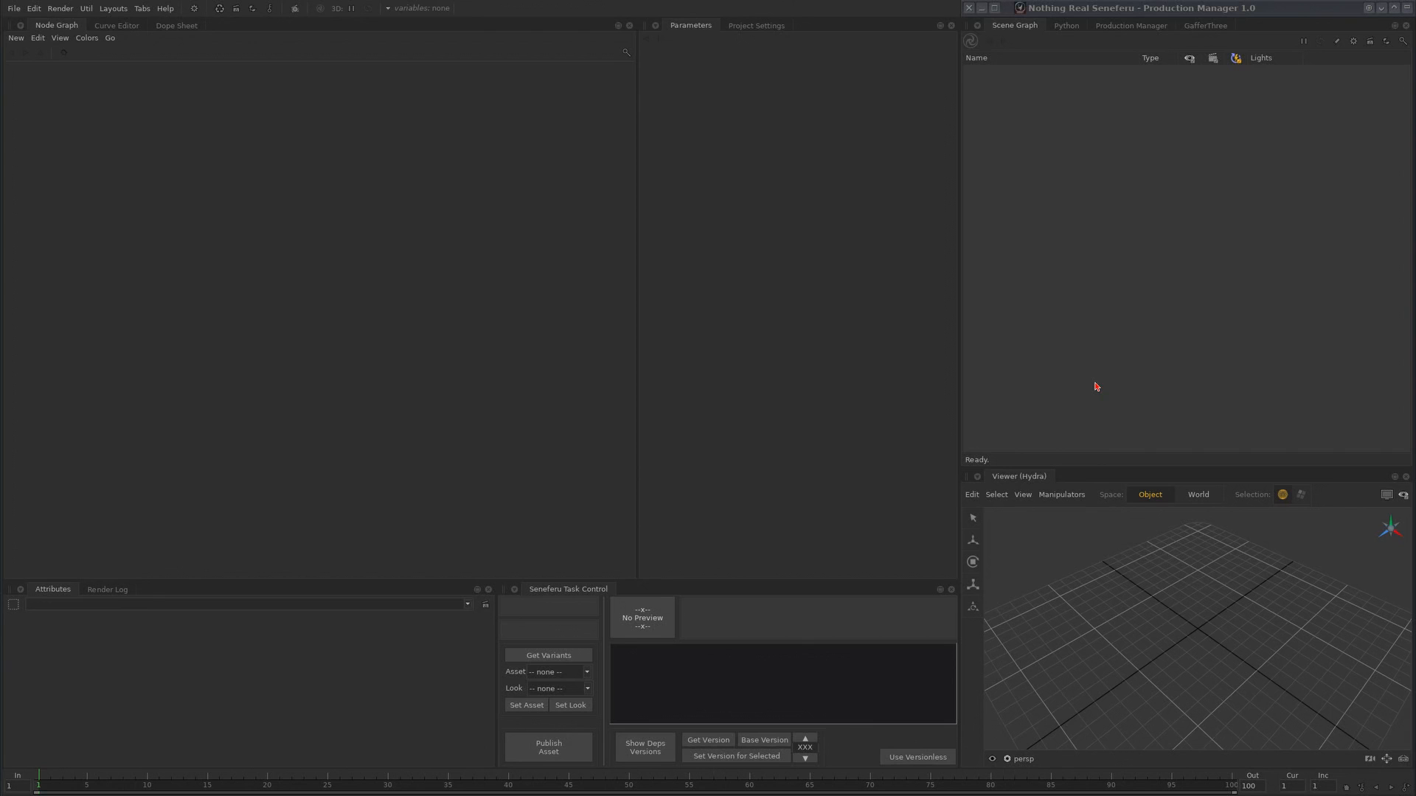
# - Open the Production Manager, filter the tasks by "valid", and set the paul validateAsset task as current
pyautogui.click(1095, 387)
pyautogui.click(1407, 8)
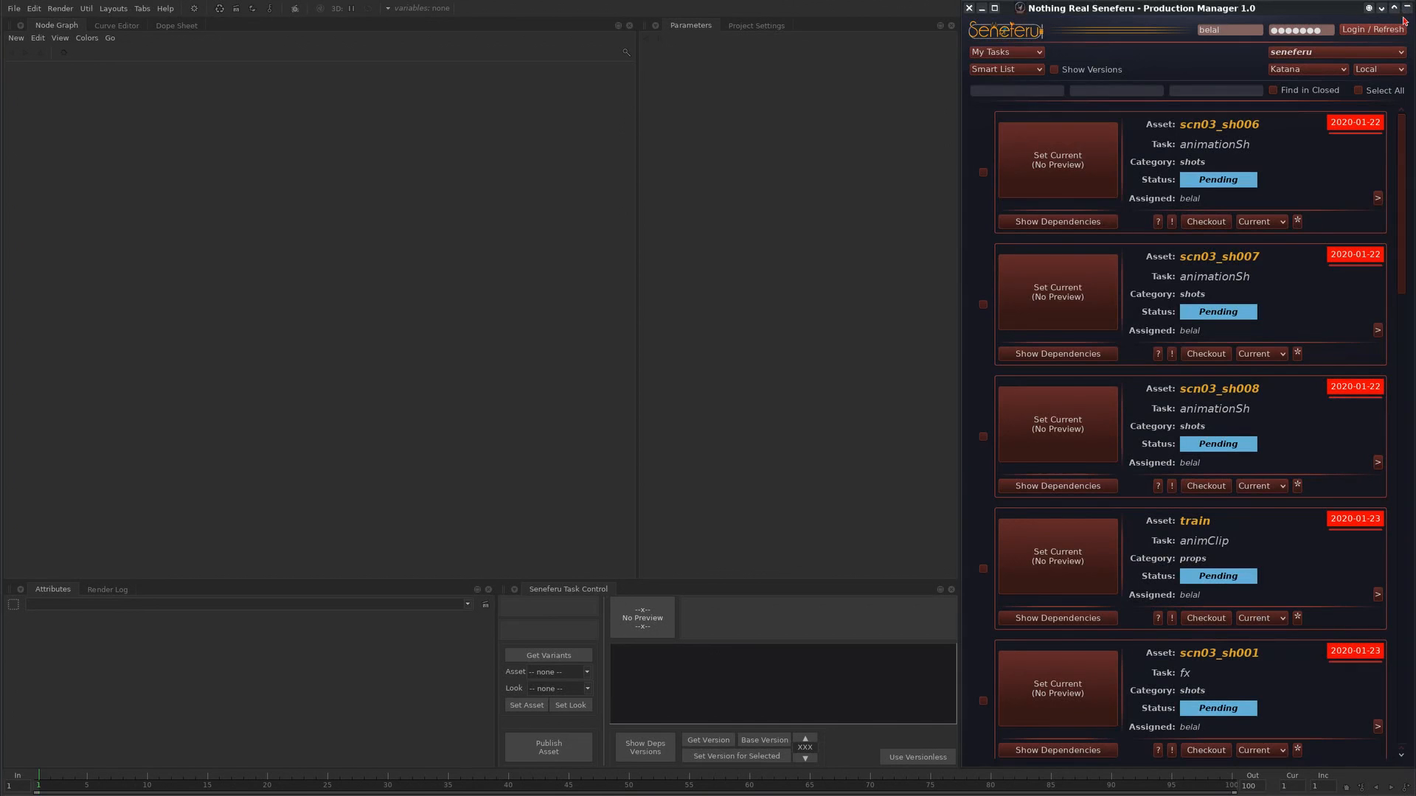
pyautogui.write('valid')
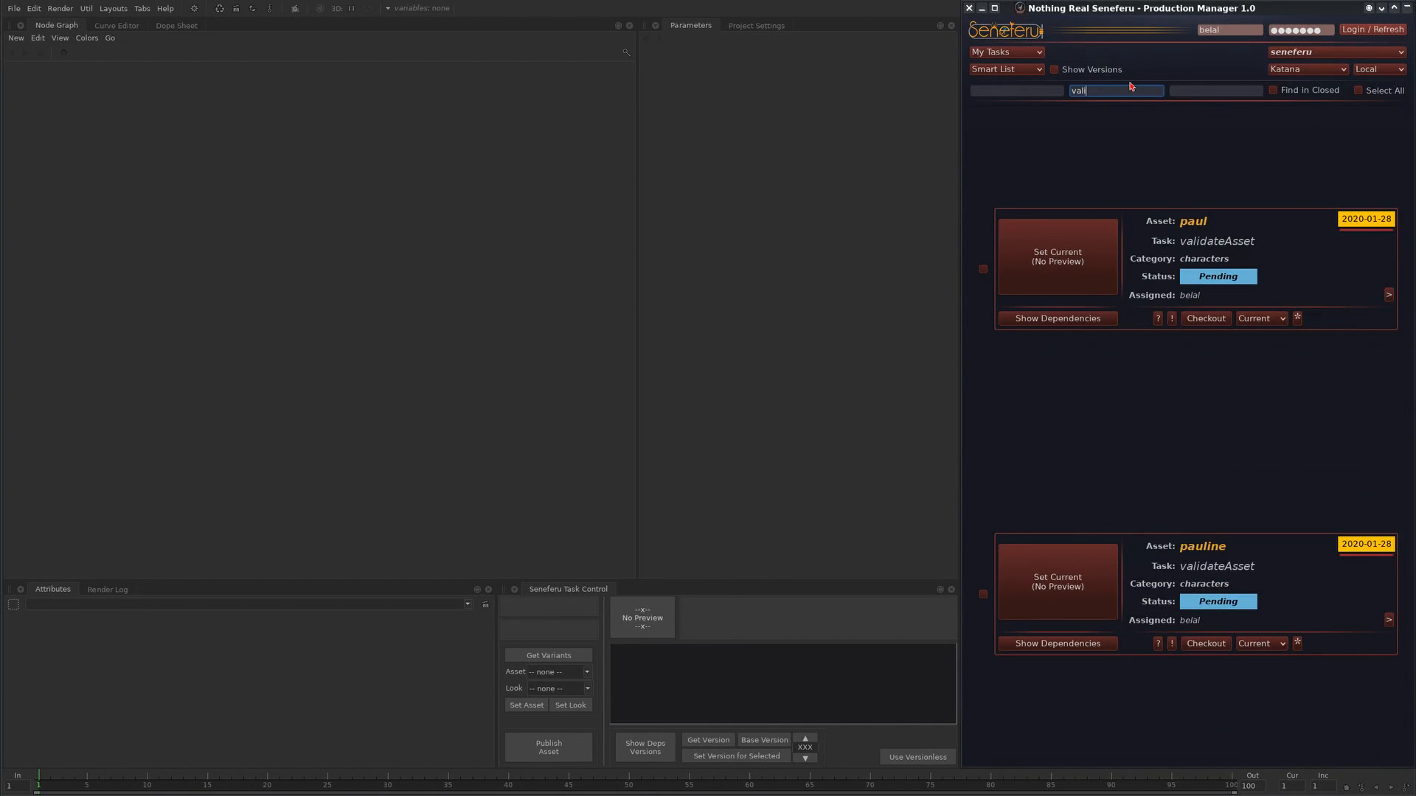
pyautogui.click(1024, 427)
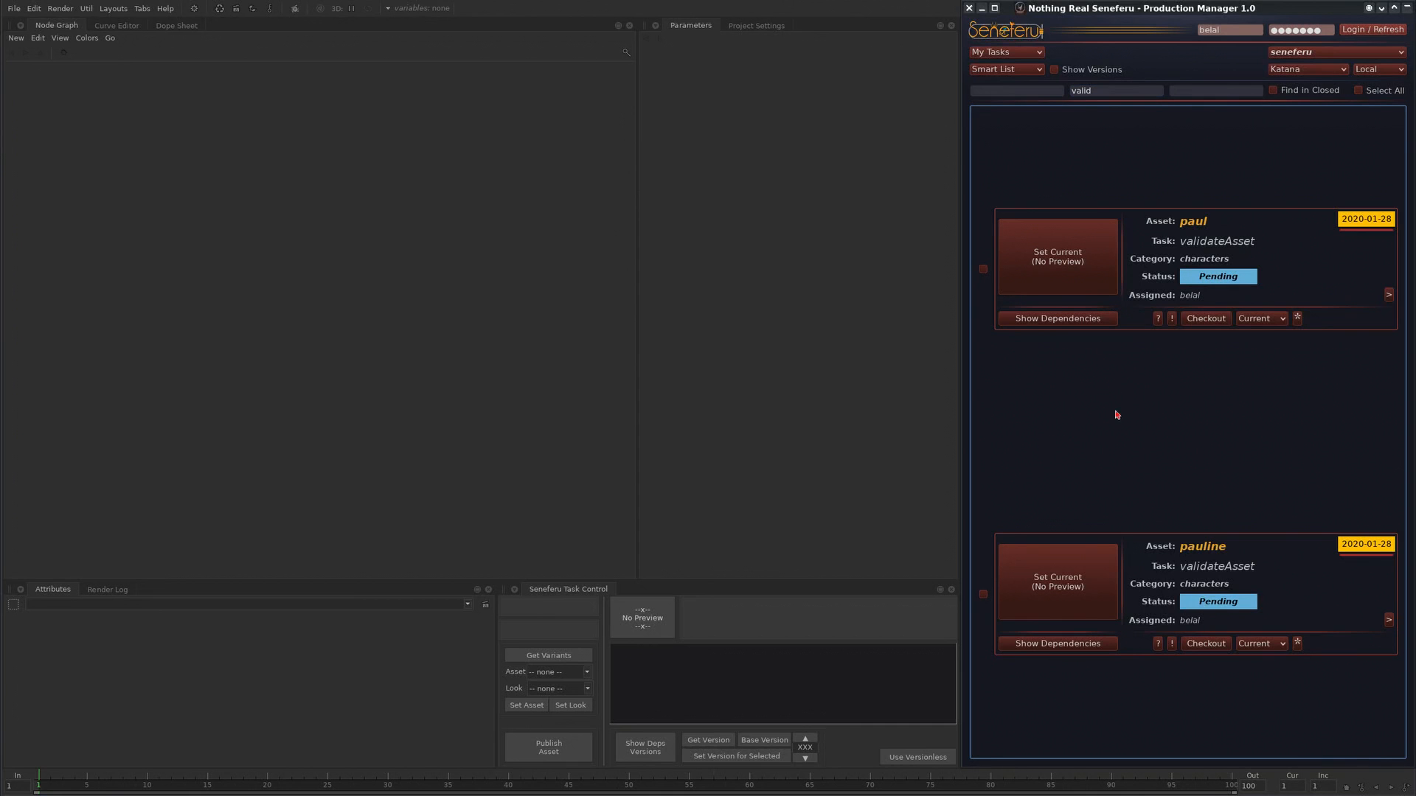
pyautogui.click(1064, 241)
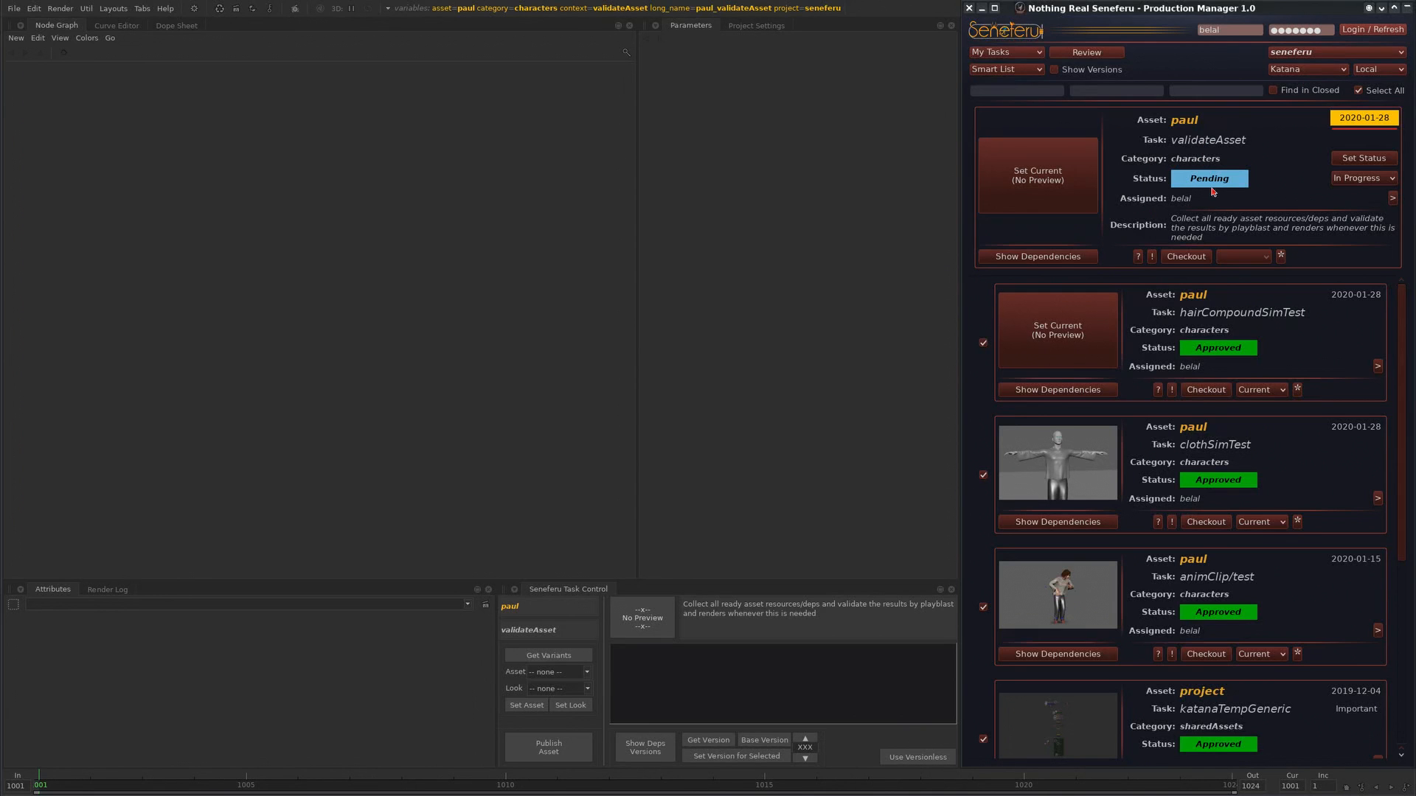
# - Set the status of paul's validateAsset task to In Progress, keeping Katana as the host application
pyautogui.click(688, 697)
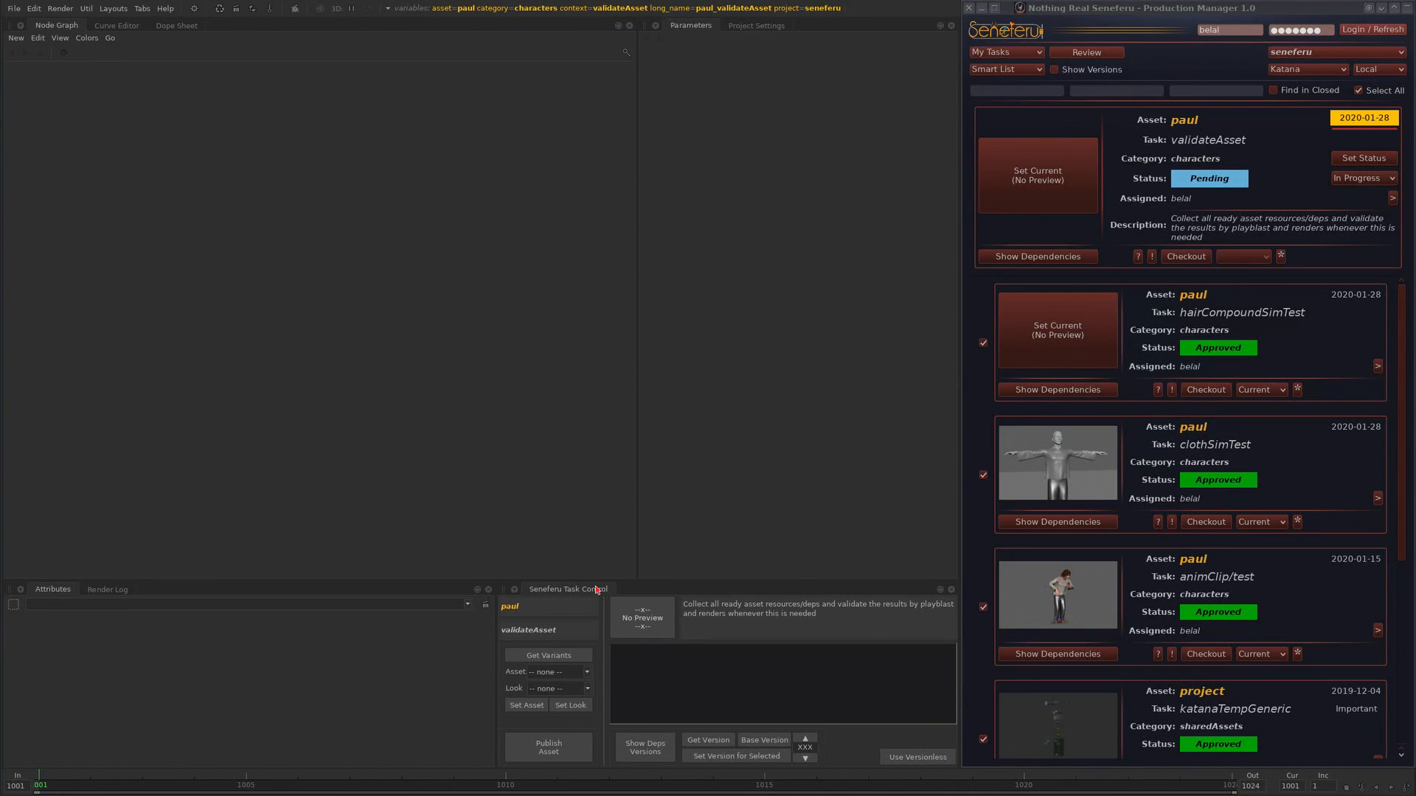
pyautogui.click(1192, 120)
pyautogui.click(1308, 72)
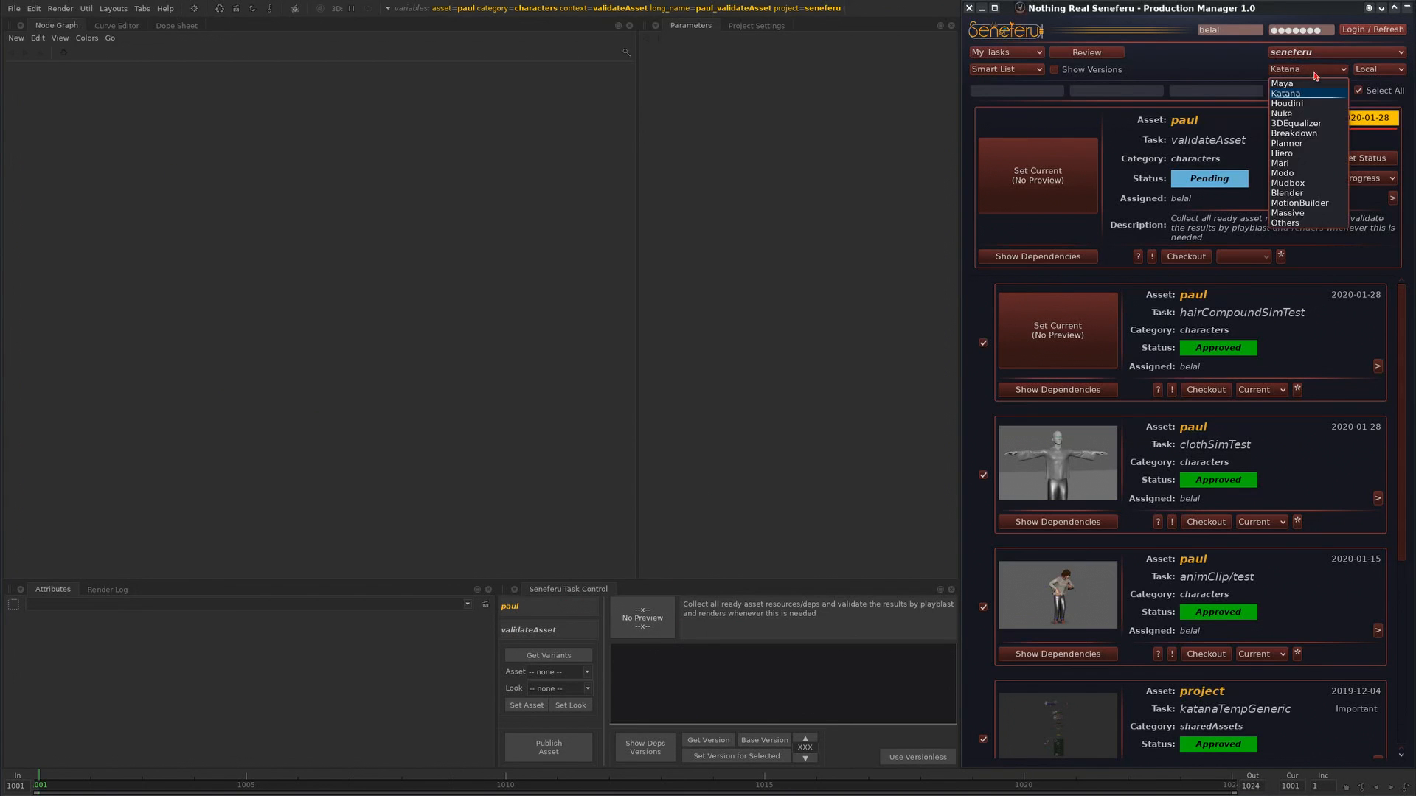
pyautogui.click(1317, 74)
pyautogui.click(1317, 74)
pyautogui.click(1318, 74)
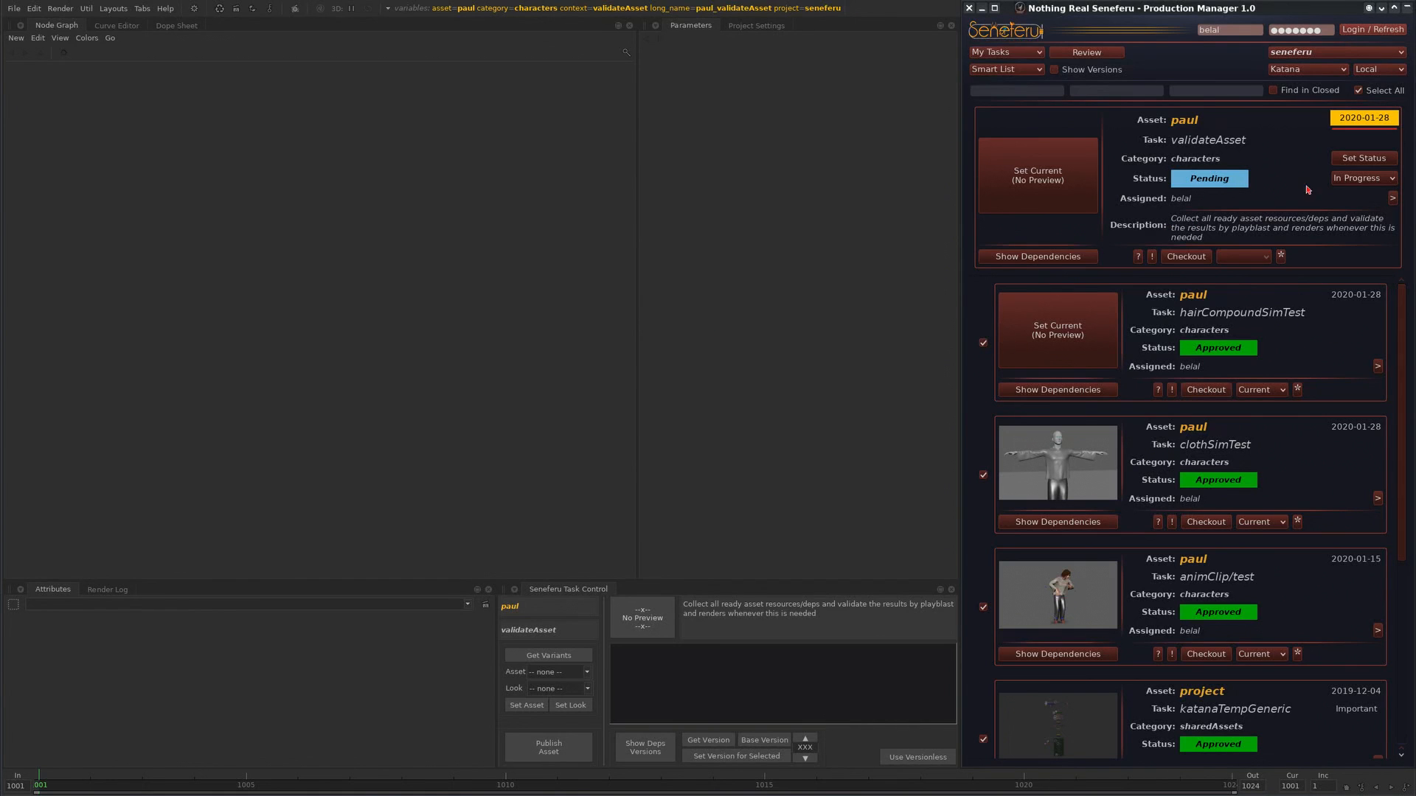
pyautogui.click(1372, 166)
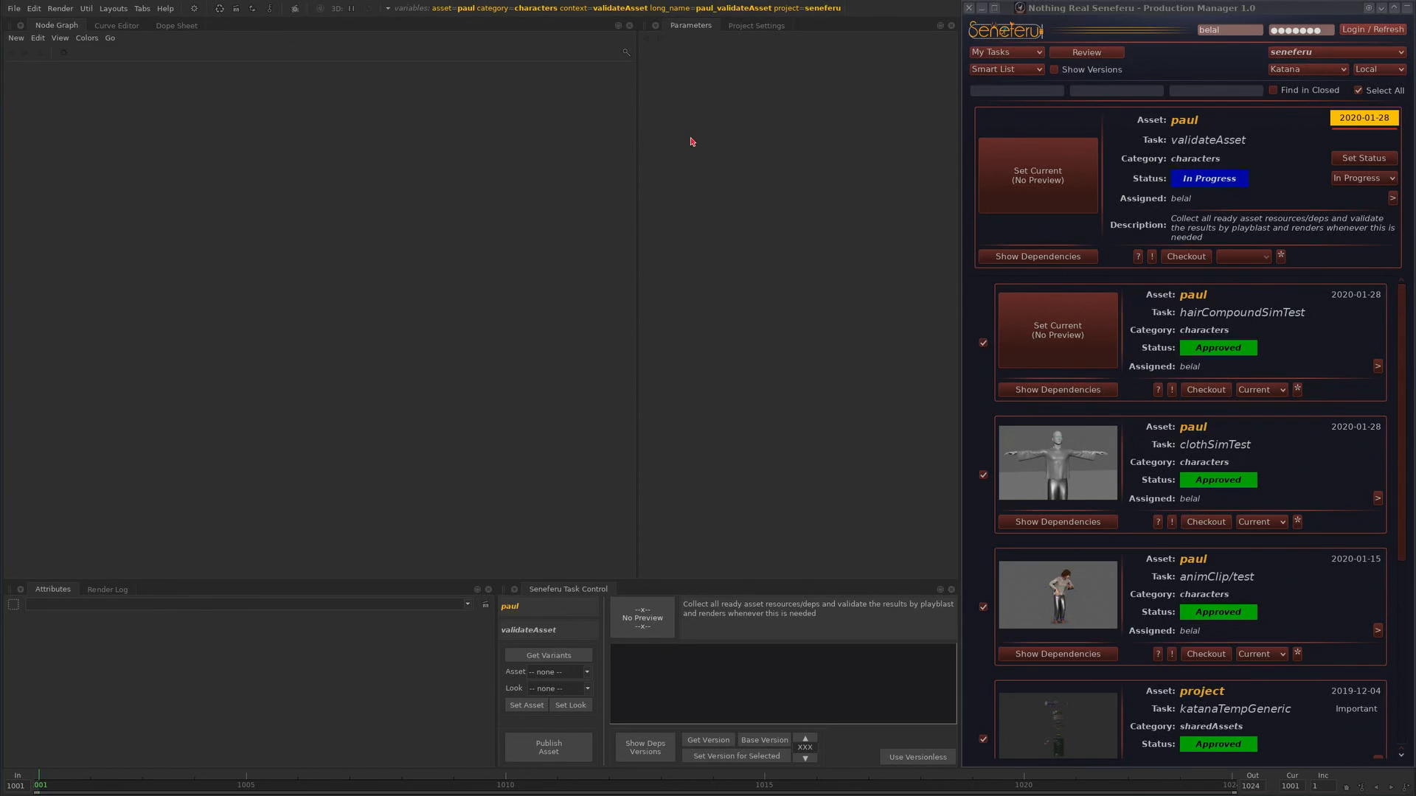
# - Review the global graph state variables for asset, category and context, checking each one's available options
pyautogui.click(478, 9)
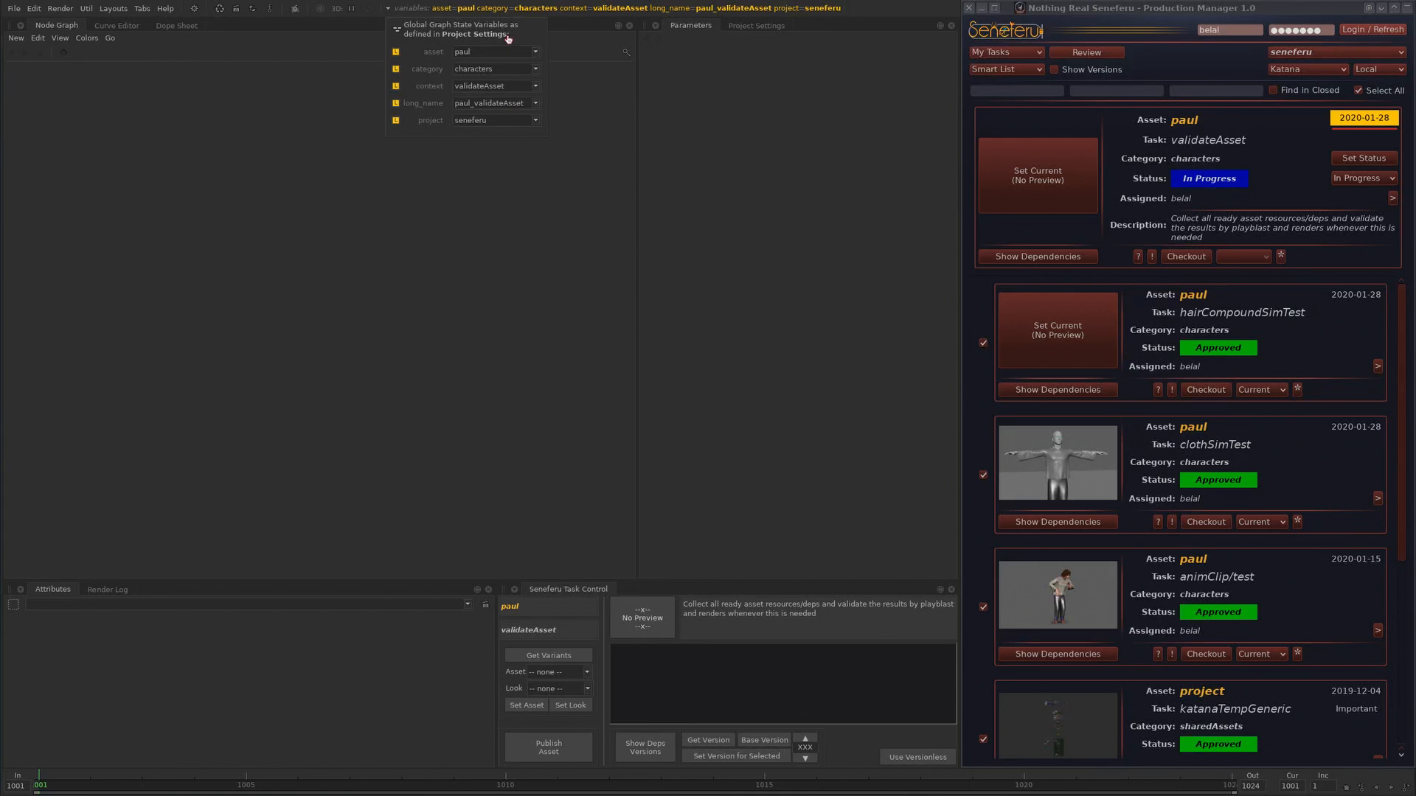
pyautogui.click(535, 52)
pyautogui.moveTo(536, 89)
pyautogui.mouseDown()
pyautogui.moveTo(536, 143)
pyautogui.moveTo(541, 63)
pyautogui.mouseUp()
pyautogui.click(542, 67)
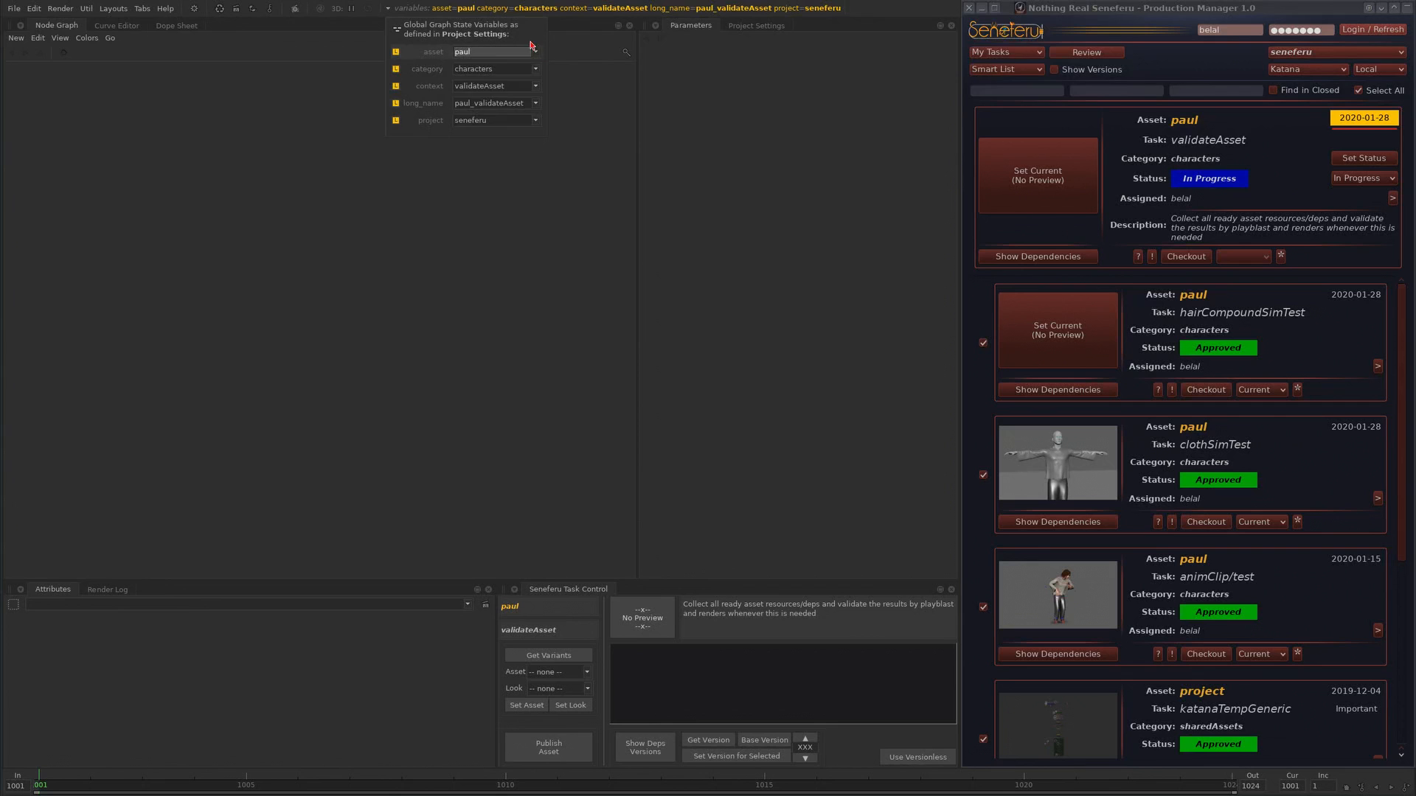
pyautogui.click(536, 70)
pyautogui.click(537, 71)
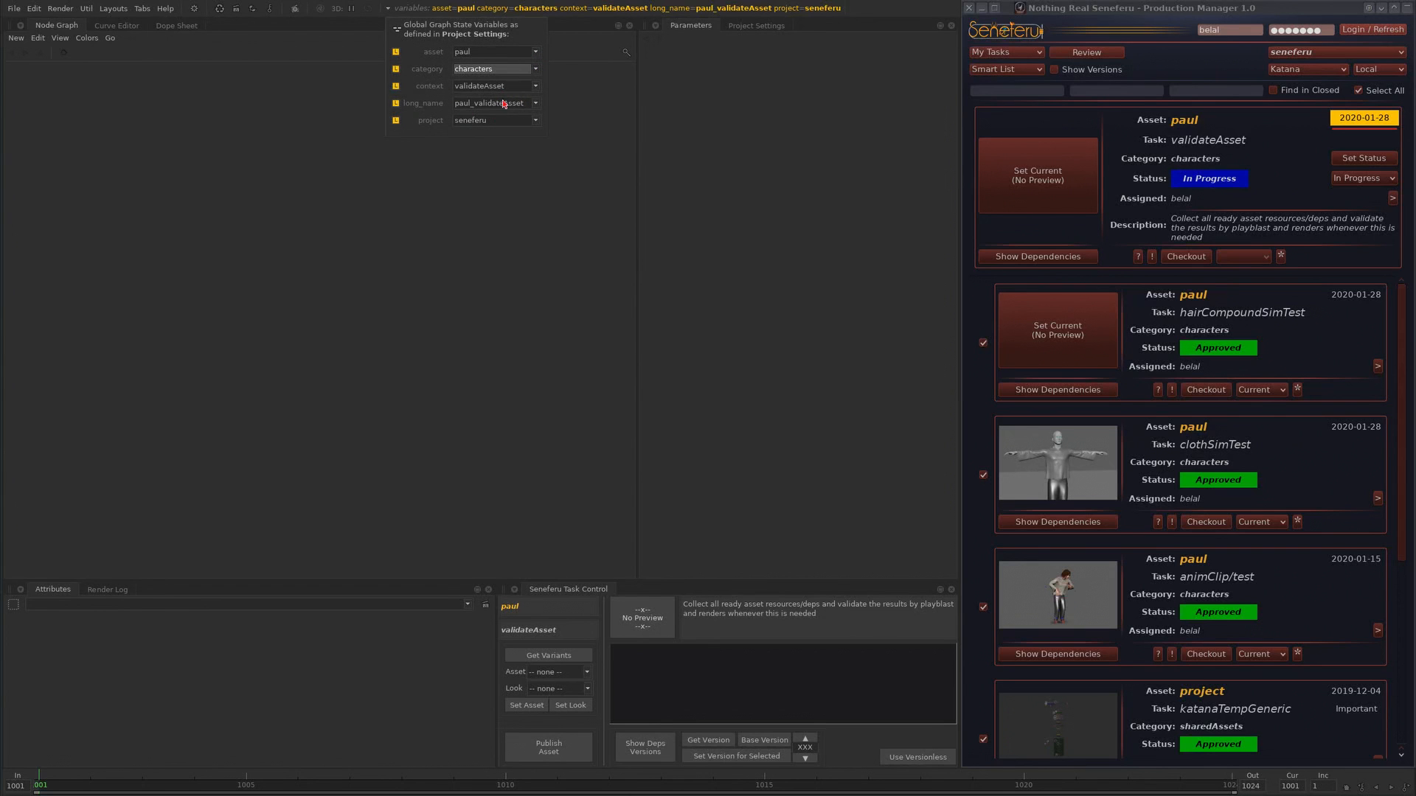
pyautogui.click(536, 87)
pyautogui.click(536, 89)
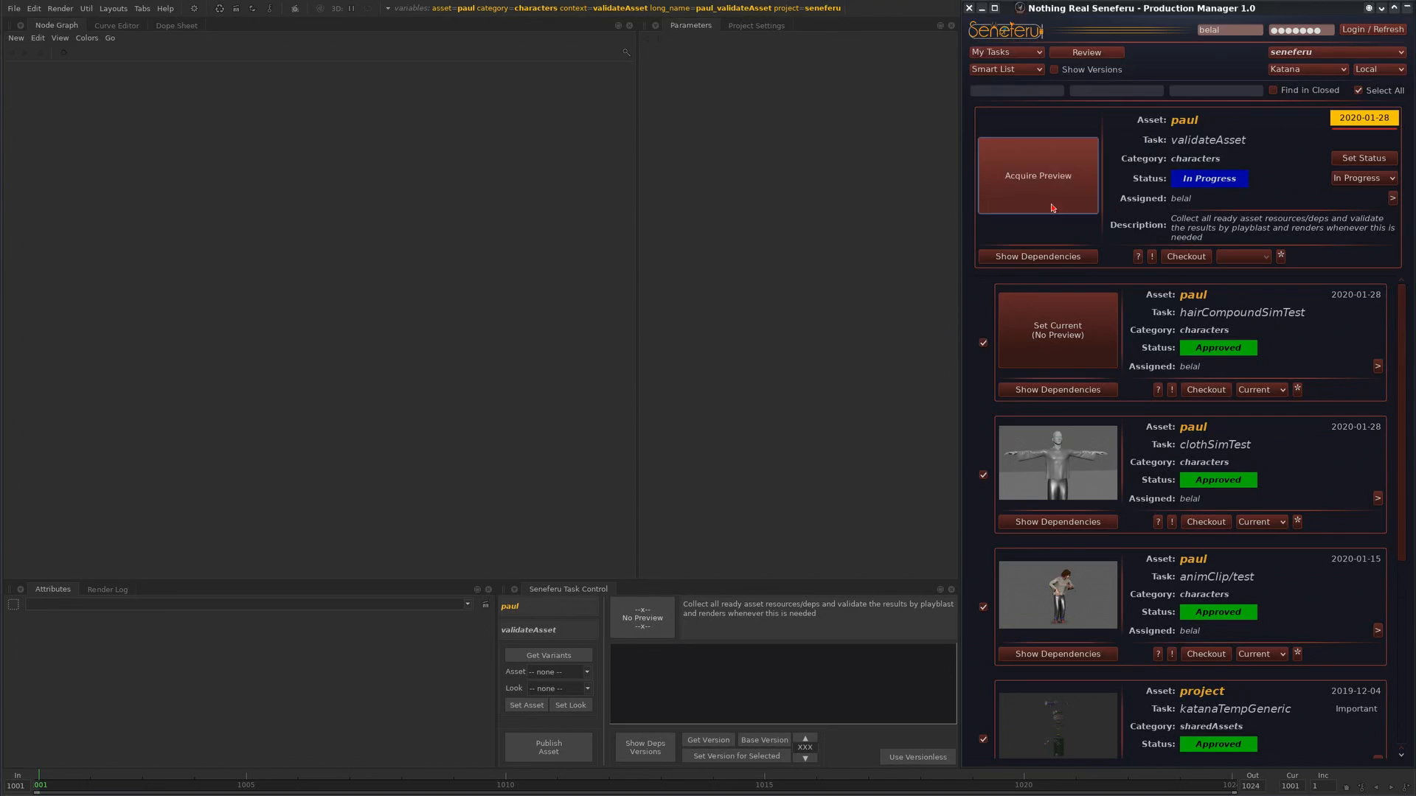
# - Load the dependencies of paul's validateAsset task into the node graph and spread the imported source nodes in a row above the assembly node
pyautogui.click(1050, 256)
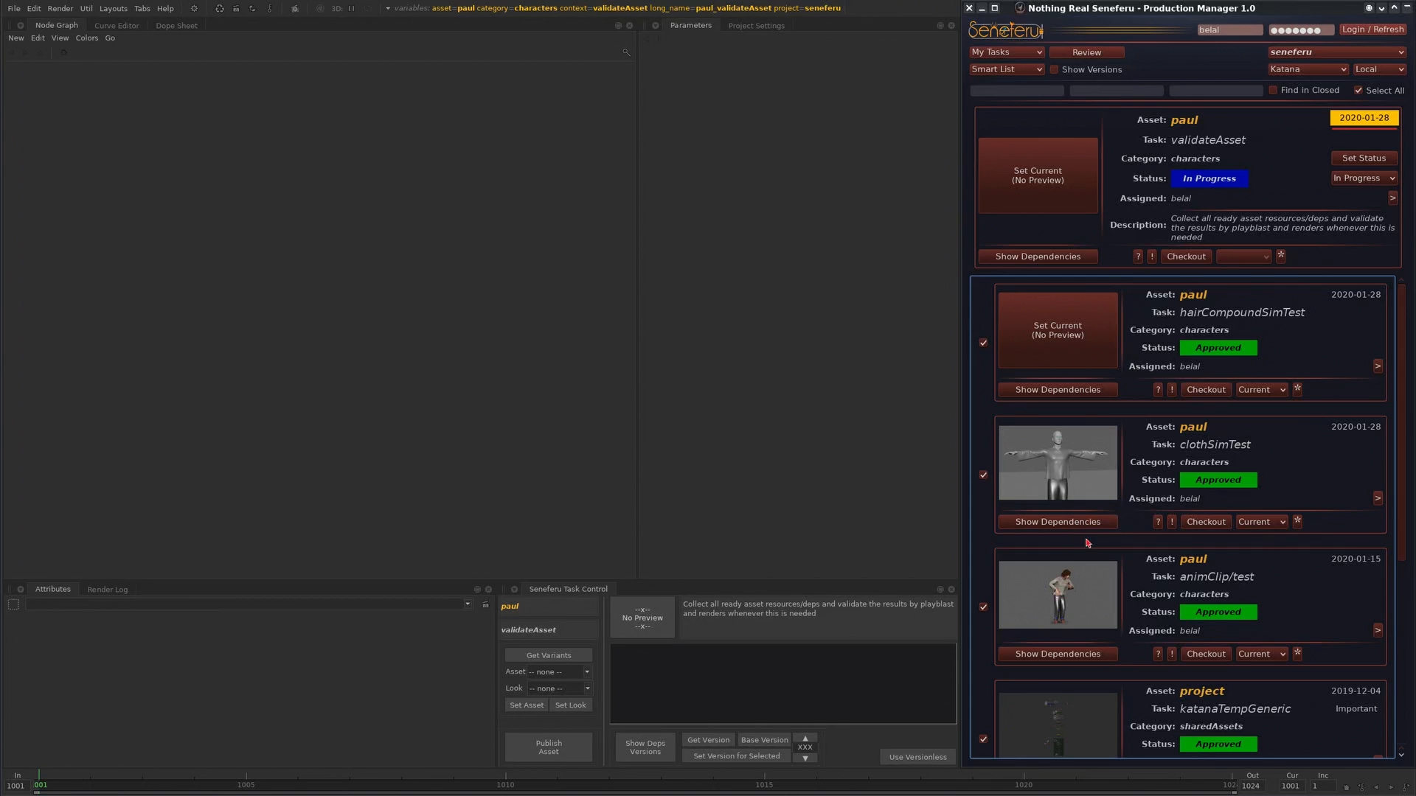
pyautogui.moveTo(1401, 385); pyautogui.dragTo(1401, 356)
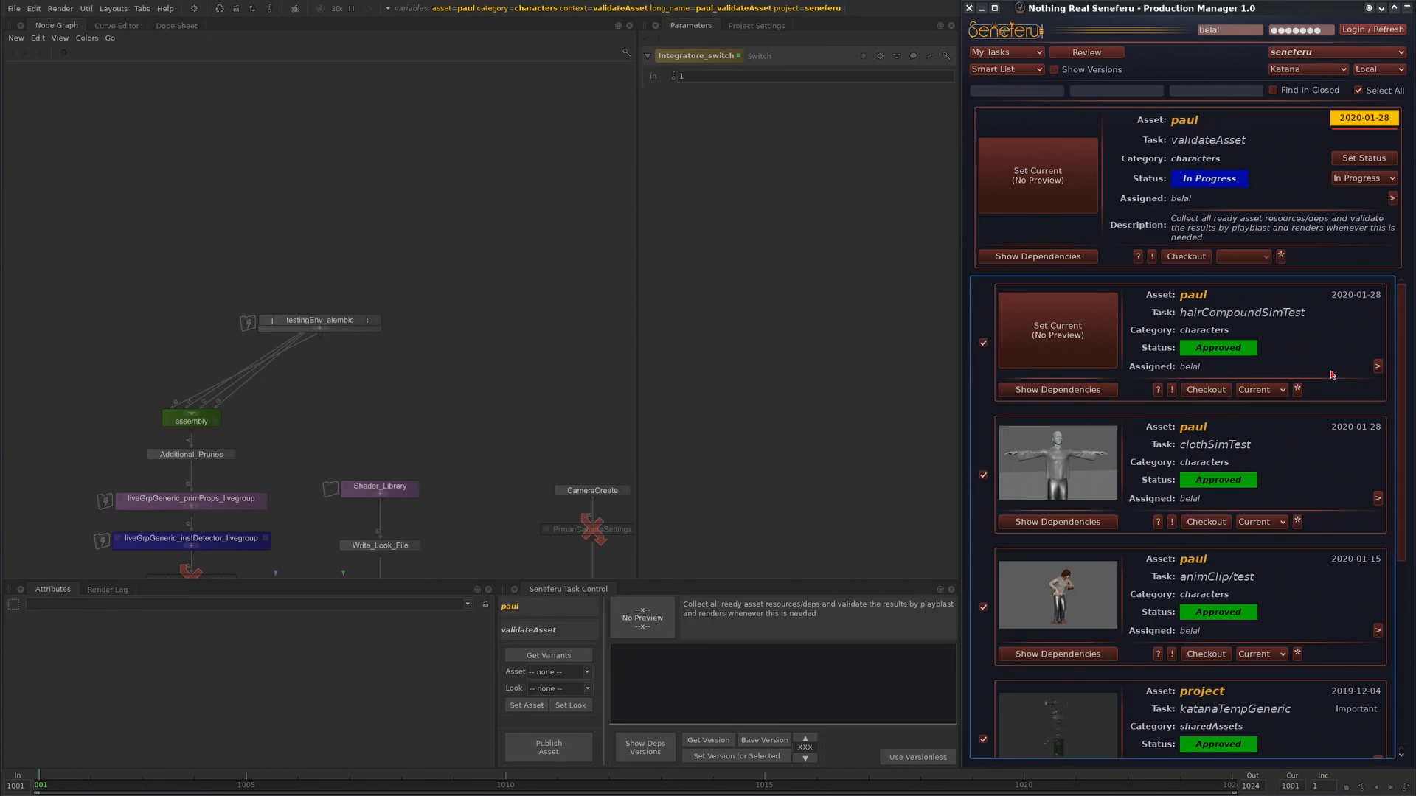
pyautogui.moveTo(369, 346); pyautogui.dragTo(416, 237, button='middle')
pyautogui.moveTo(486, 126); pyautogui.dragTo(331, 275)
pyautogui.press('l')
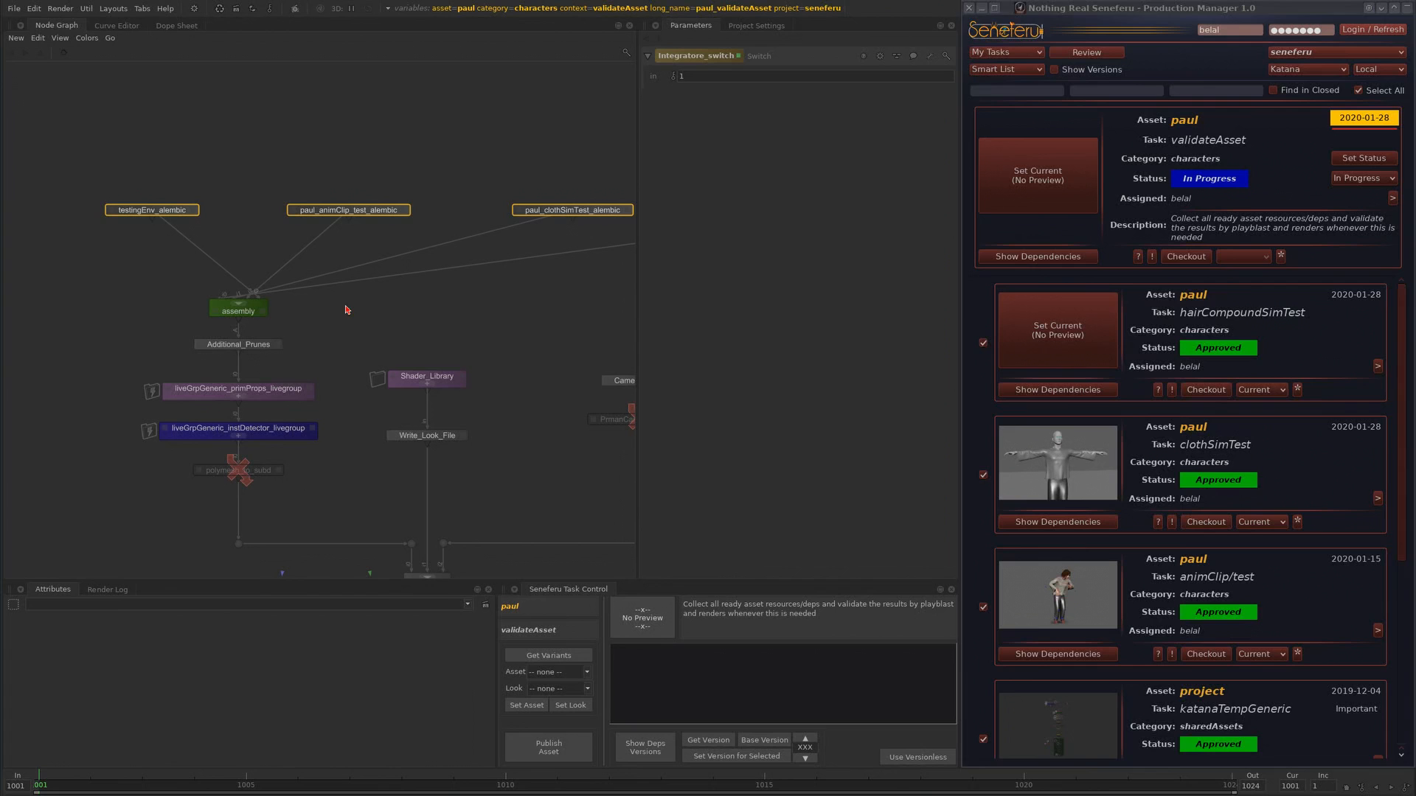
# - Look through the task's dependency list, from hairCompoundSimTest down to testingEnv
pyautogui.scroll(-4, 1342, 383)
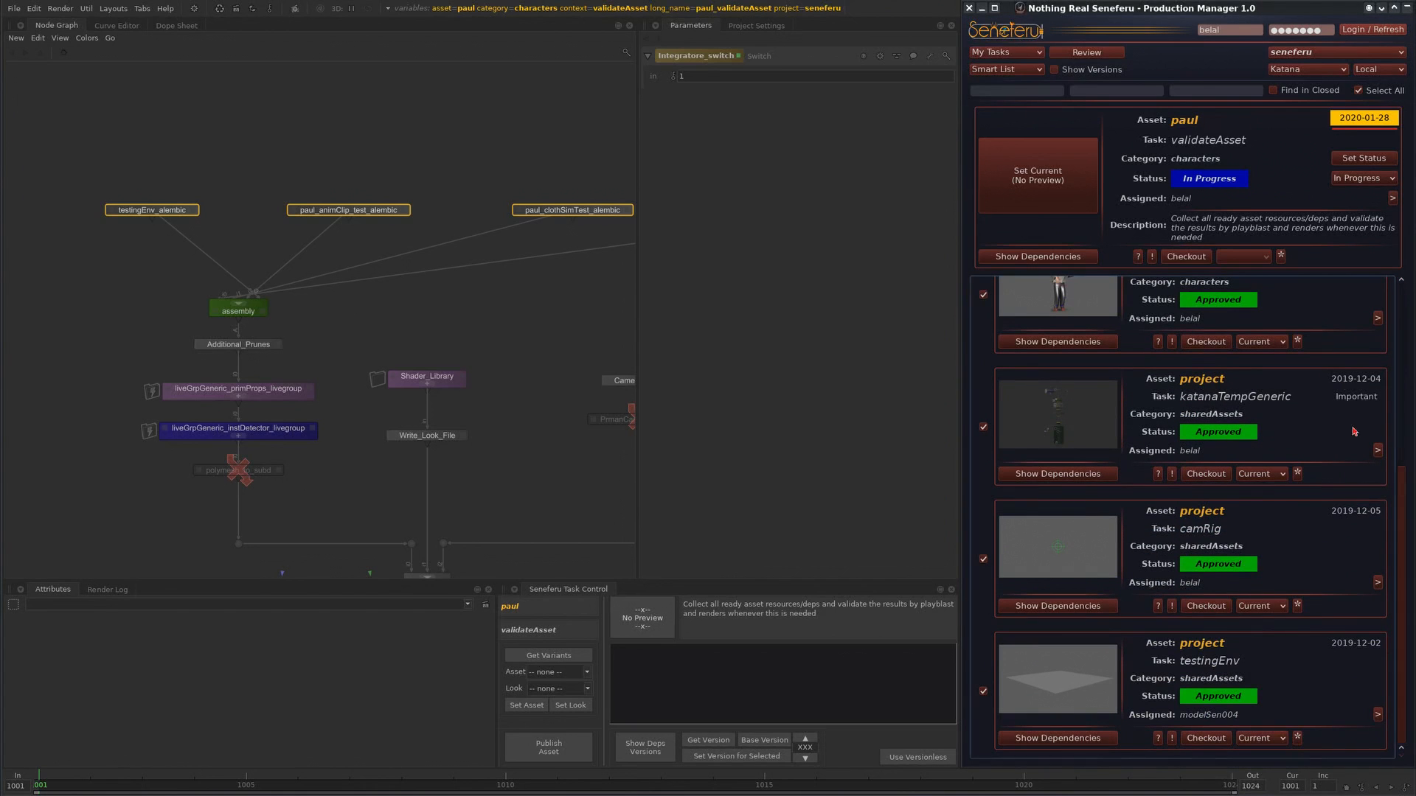
pyautogui.scroll(2, 1390, 494)
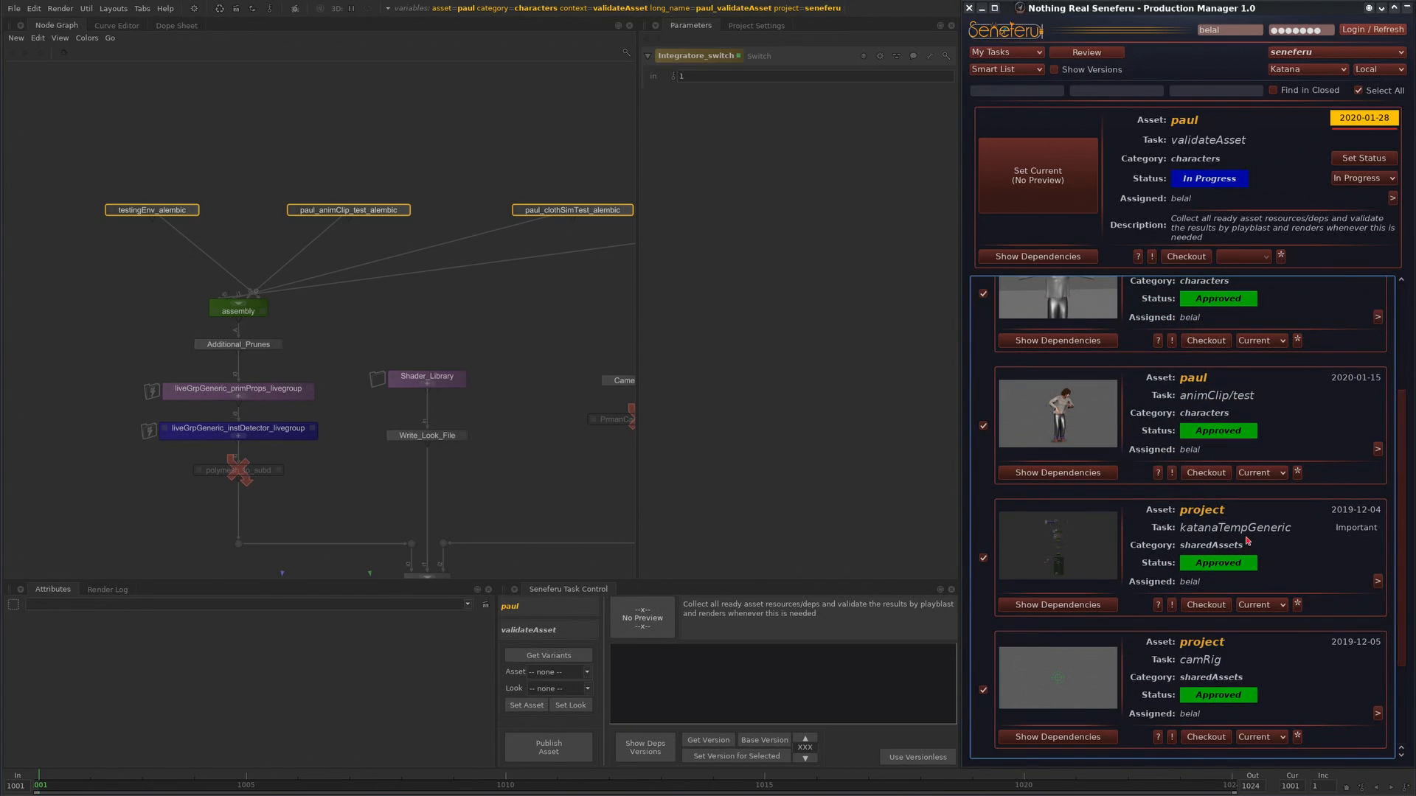
pyautogui.scroll(2, 1404, 453)
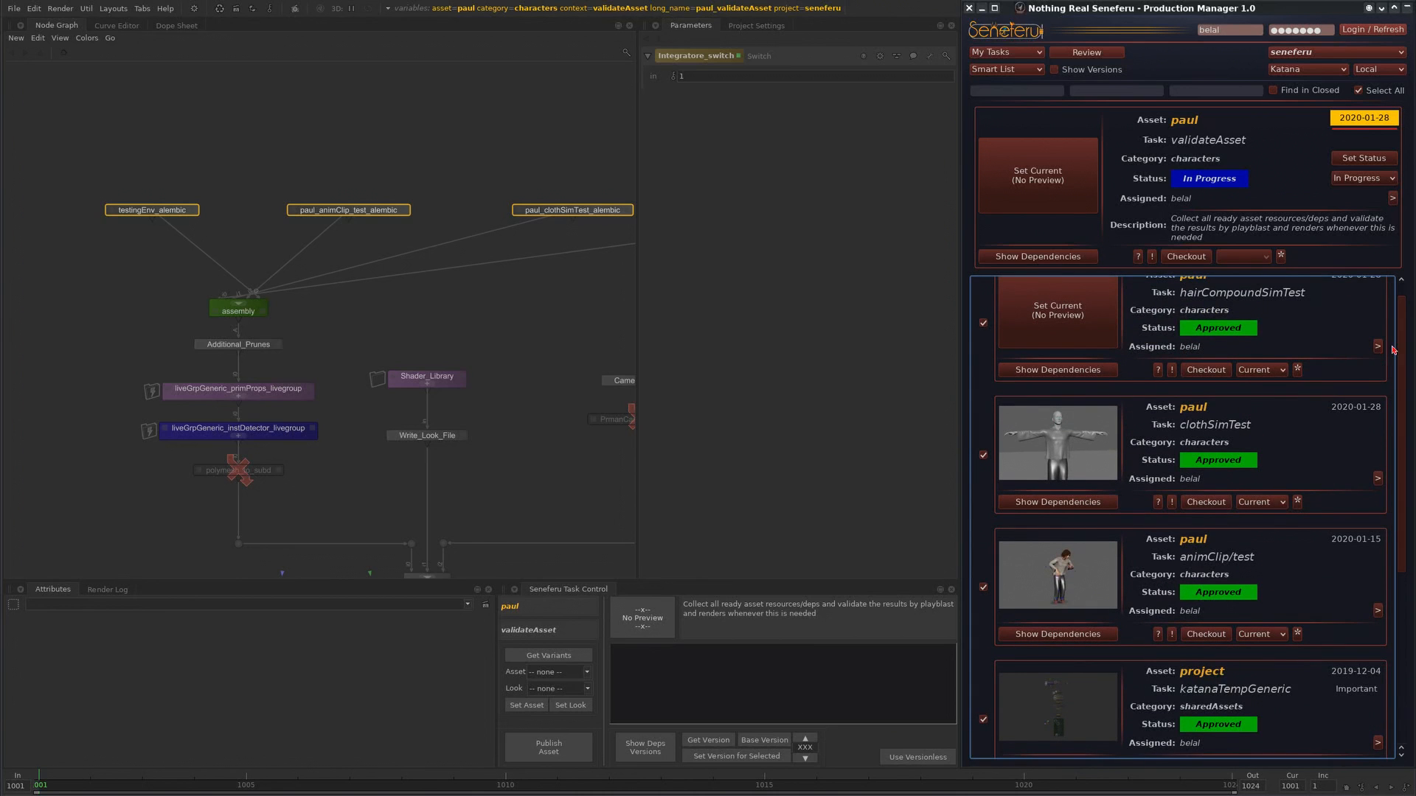
pyautogui.moveTo(1400, 347); pyautogui.dragTo(1400, 334)
# - Examine the loaded template graph, from the imported source nodes and assembly down through the merge and lower nodes
pyautogui.moveTo(545, 266); pyautogui.dragTo(493, 280, button='middle')
pyautogui.moveTo(425, 184); pyautogui.dragTo(376, 219, button='middle')
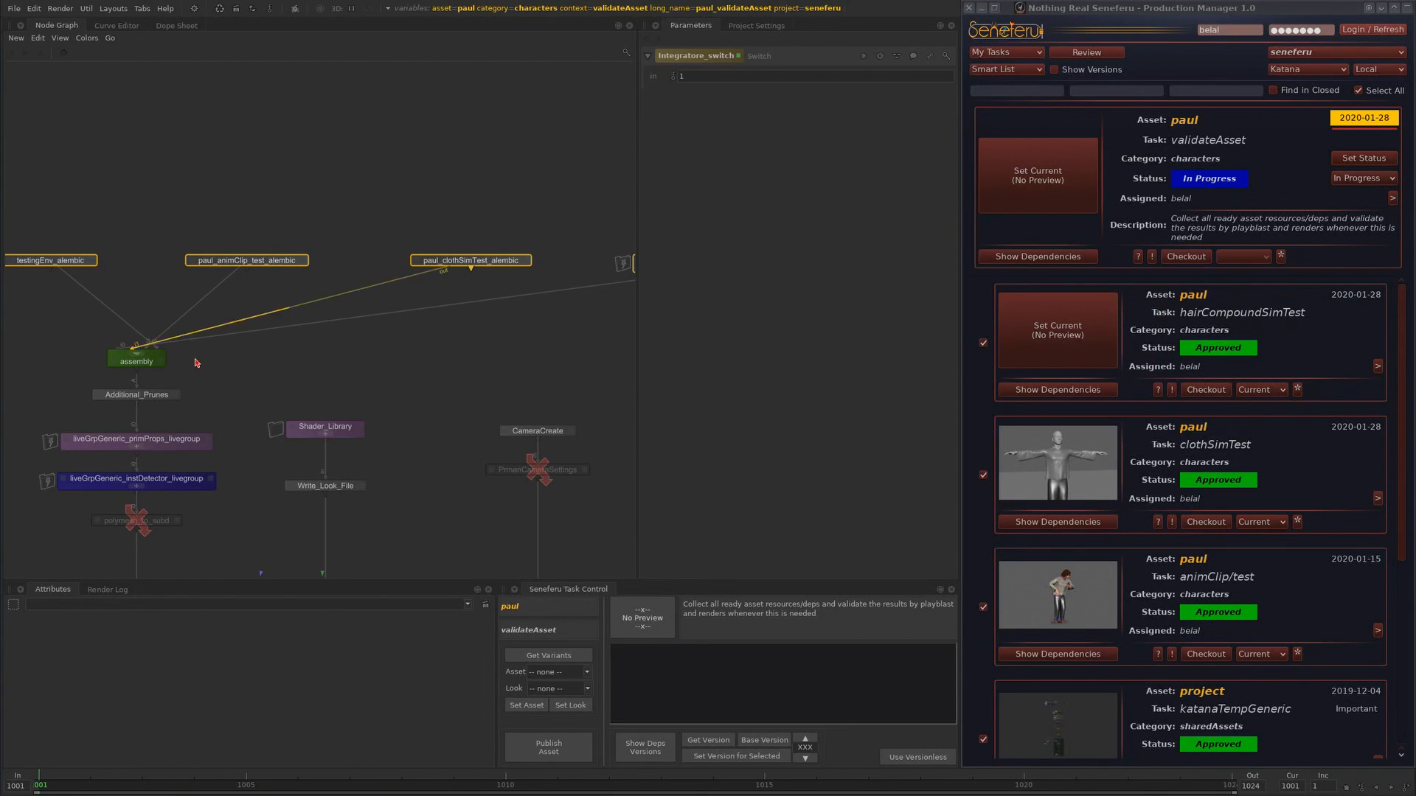
pyautogui.moveTo(239, 385); pyautogui.dragTo(466, 306, button='middle')
pyautogui.moveTo(422, 290); pyautogui.dragTo(255, 346, button='middle')
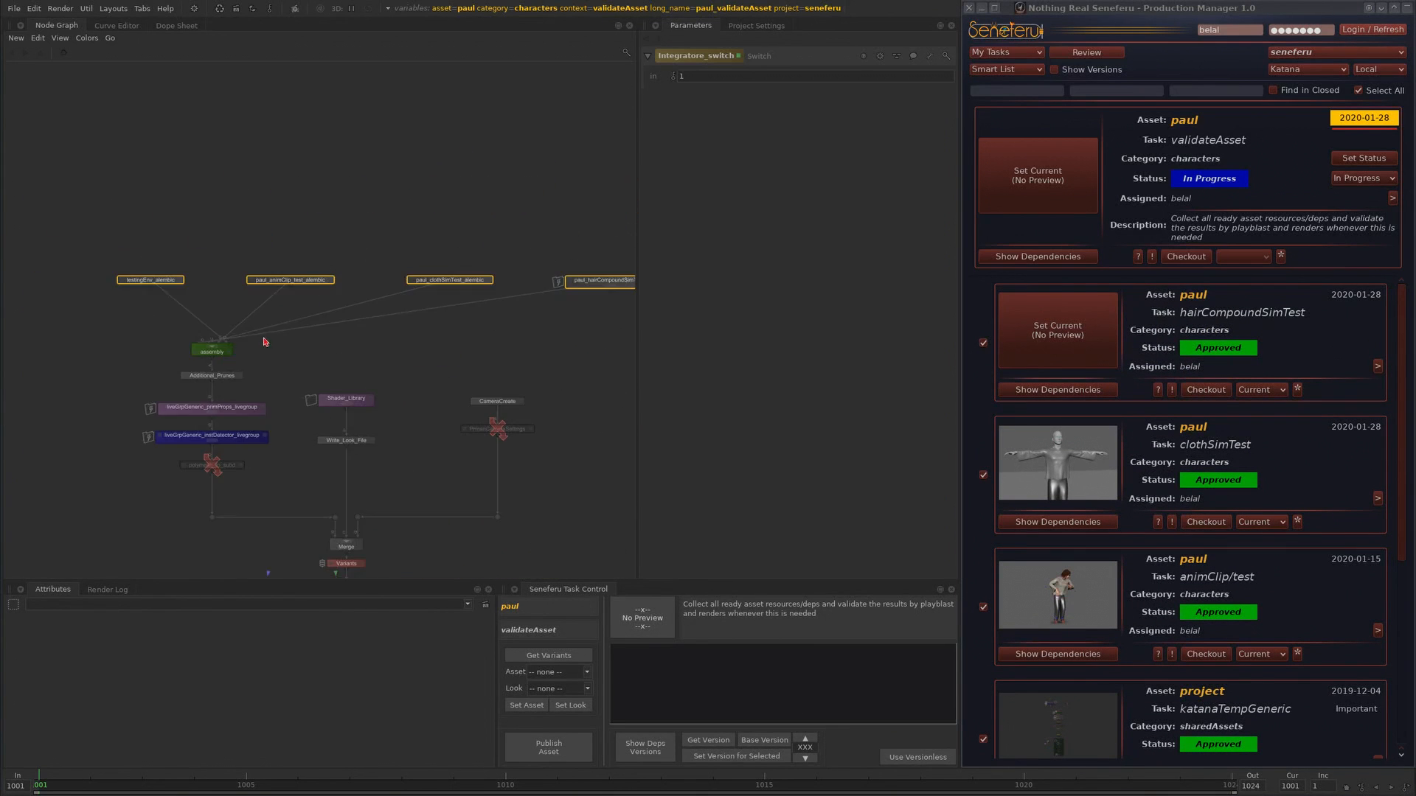
pyautogui.moveTo(498, 413); pyautogui.dragTo(381, 319, button='middle')
pyautogui.scroll(-4, 402, 323)
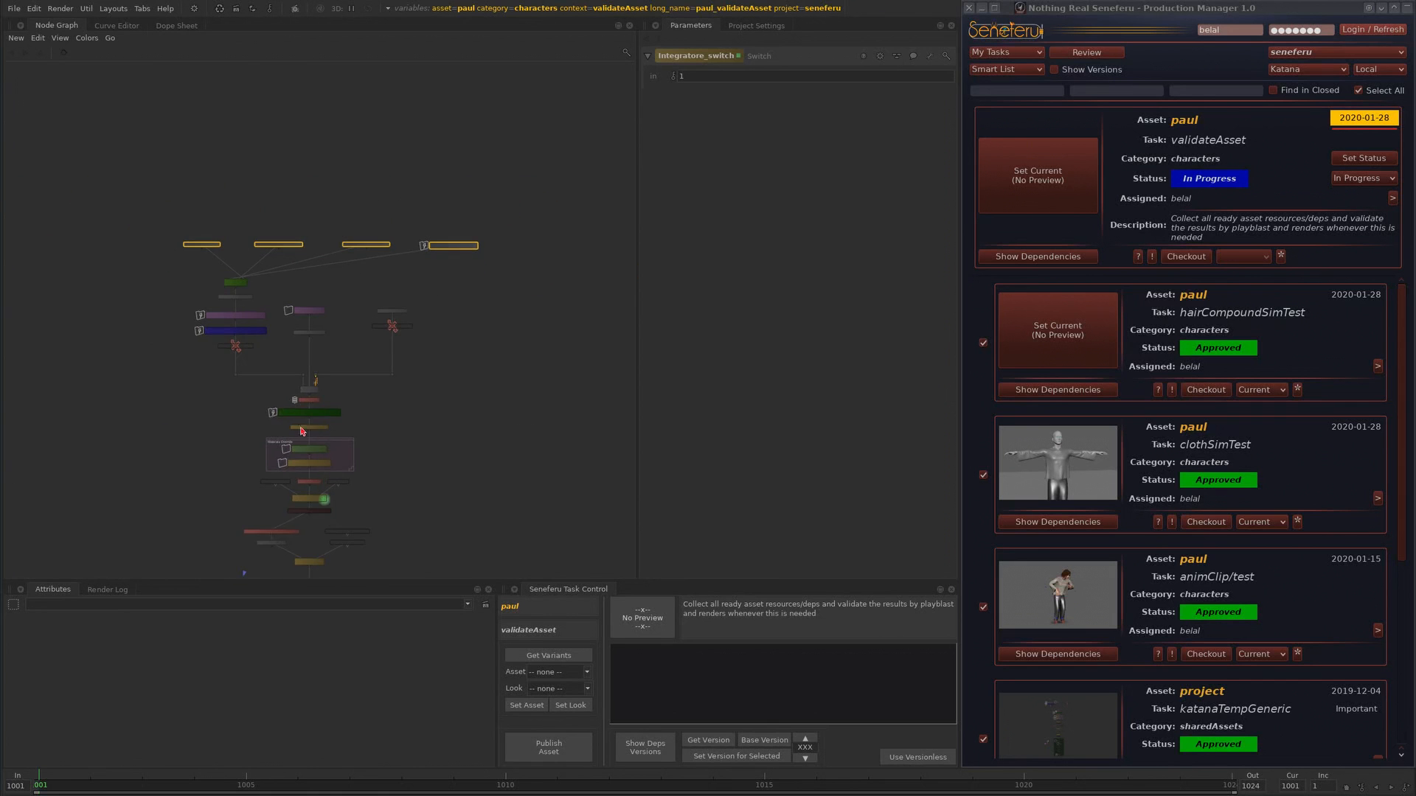
pyautogui.moveTo(210, 319); pyautogui.dragTo(297, 331, button='middle')
pyautogui.scroll(8, 306, 287)
pyautogui.scroll(-2, 354, 325)
pyautogui.moveTo(391, 318); pyautogui.dragTo(371, 380, button='middle')
pyautogui.scroll(-1, 371, 380)
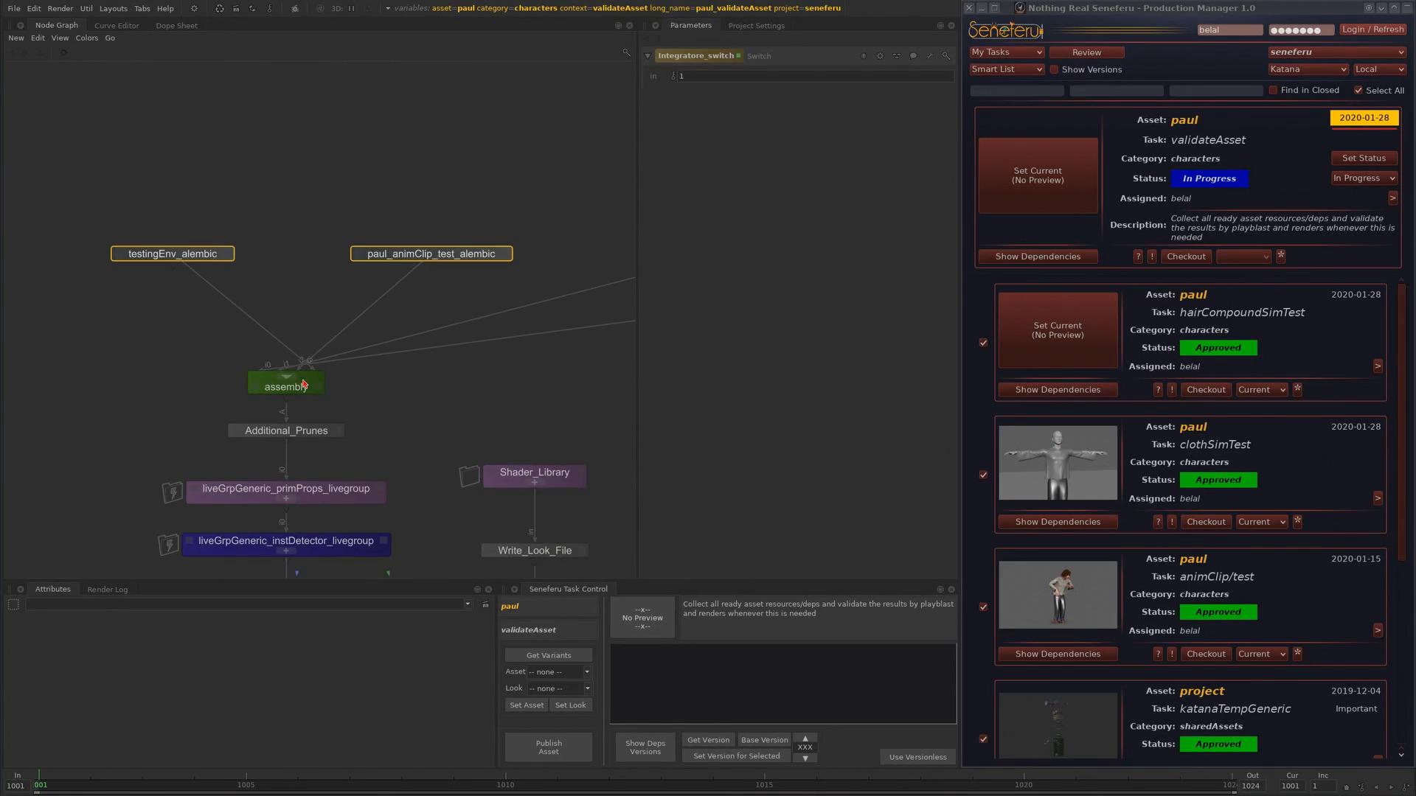
pyautogui.moveTo(514, 338); pyautogui.dragTo(132, 342, button='middle')
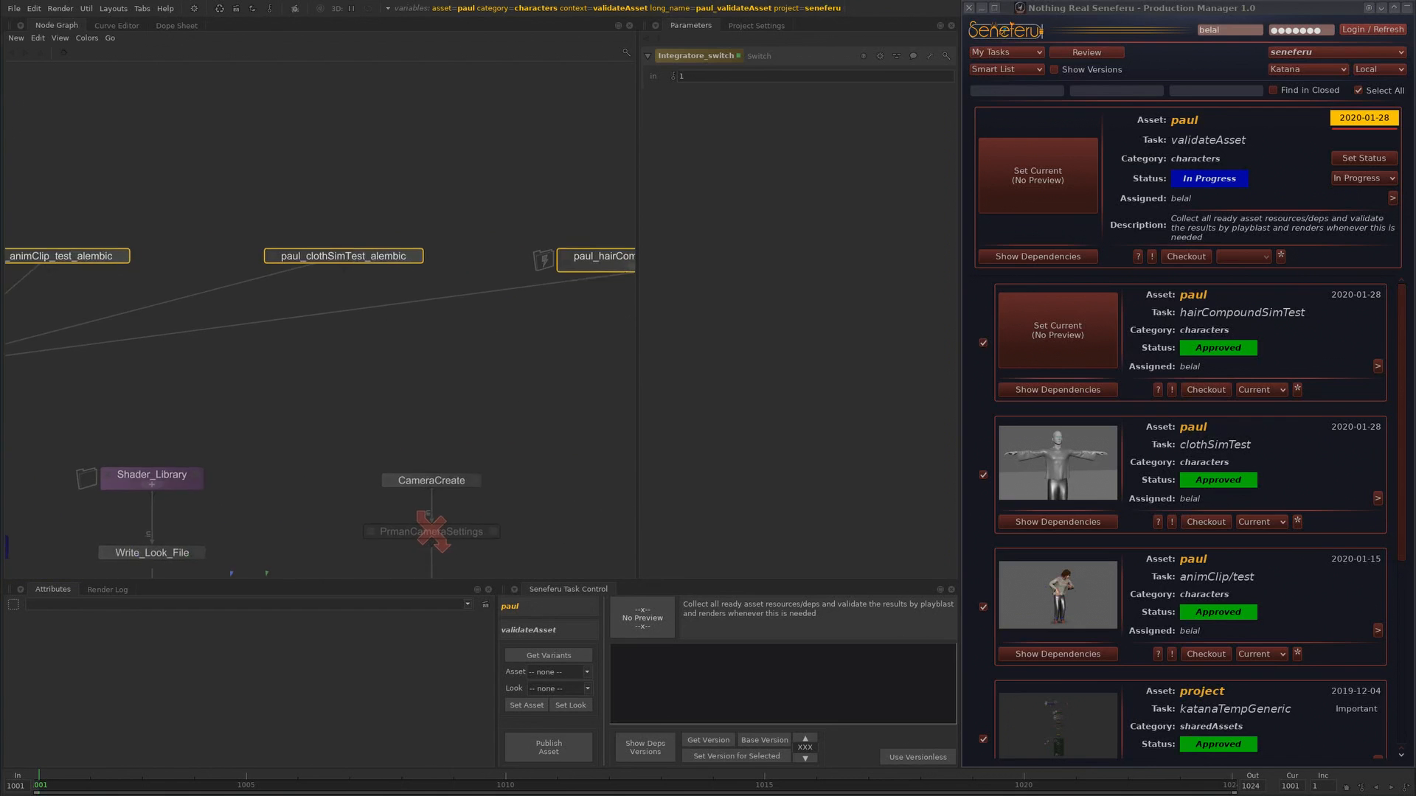
pyautogui.moveTo(627, 371); pyautogui.dragTo(545, 373, button='middle')
pyautogui.scroll(-3, 546, 373)
pyautogui.moveTo(197, 462); pyautogui.dragTo(436, 381, button='middle')
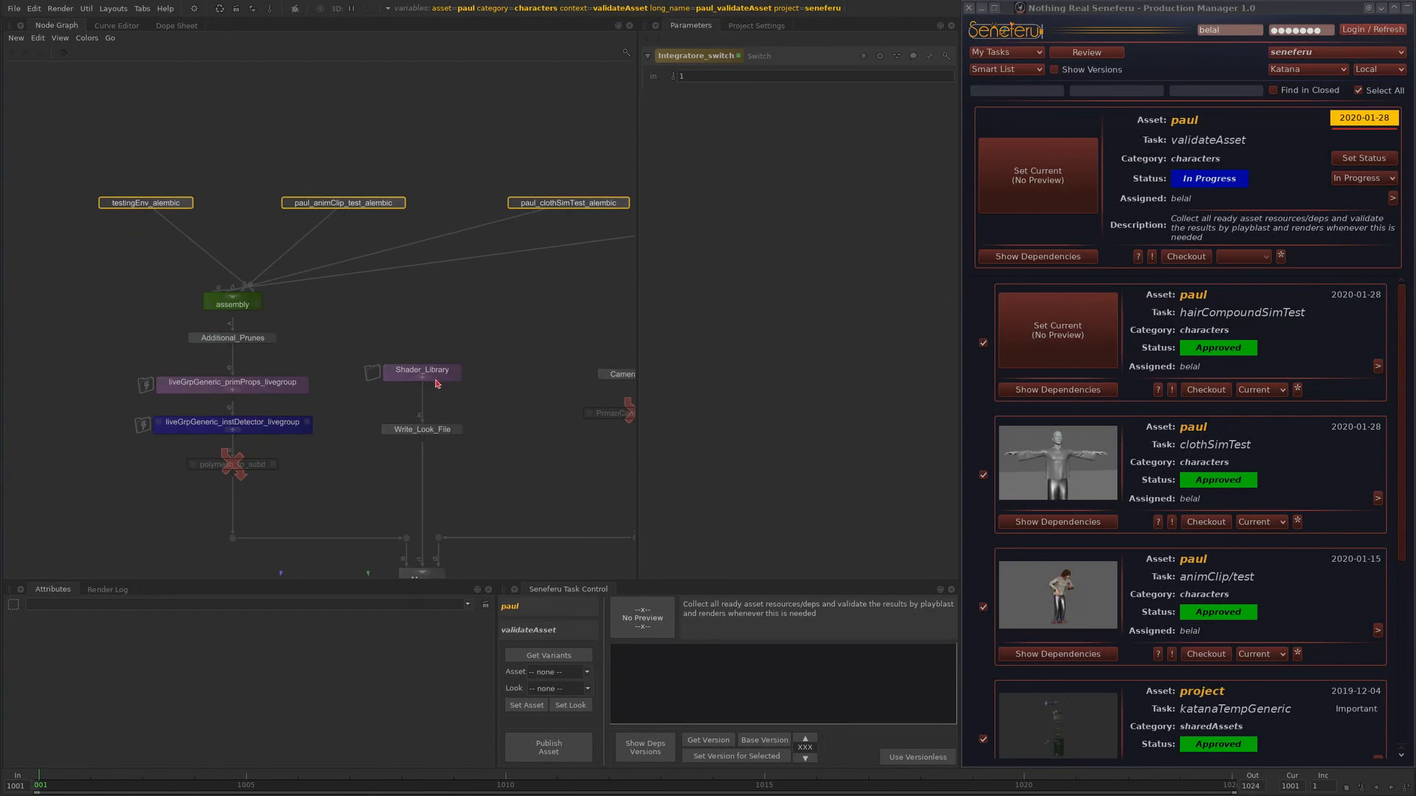
# - Show the parameters of the assembly merge node and clear the selection of the imported source nodes
pyautogui.click(258, 305)
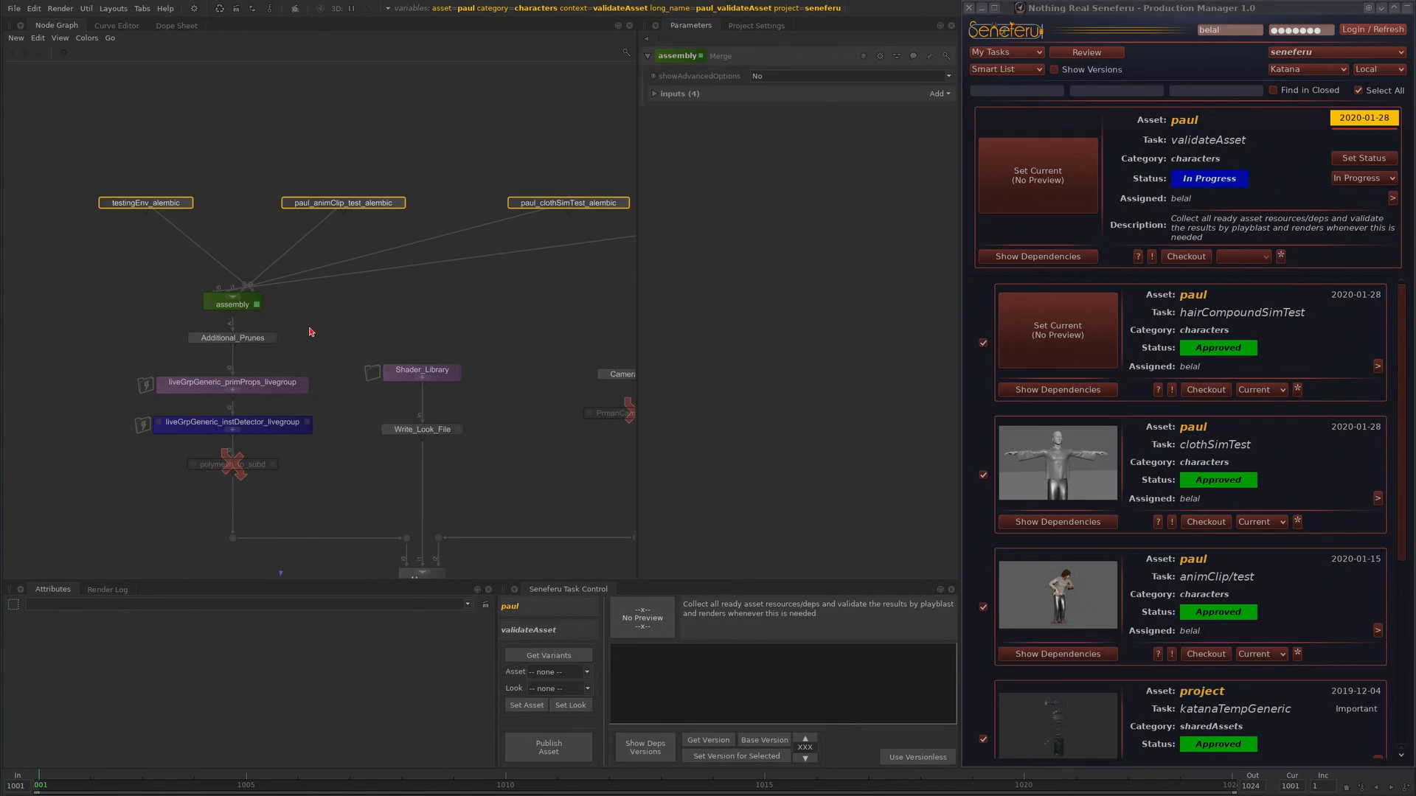
pyautogui.click(378, 287)
pyautogui.moveTo(451, 305); pyautogui.dragTo(254, 366, button='middle')
pyautogui.scroll(-3, 361, 284)
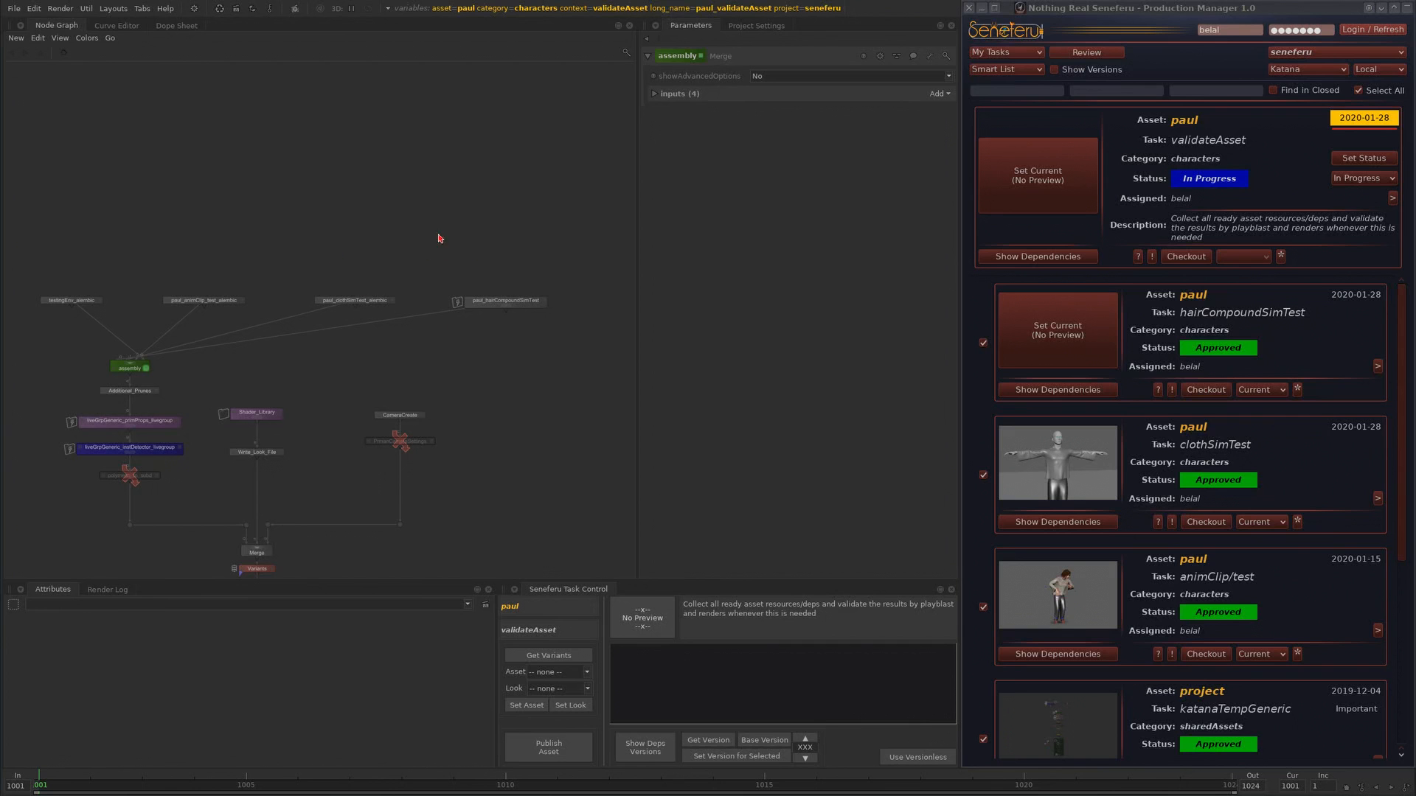
# - Inspect the source nodes connected to assembly, from testingEnv_alembic across to paul_hairCompoundSimTest
pyautogui.moveTo(171, 310); pyautogui.dragTo(187, 288, button='middle')
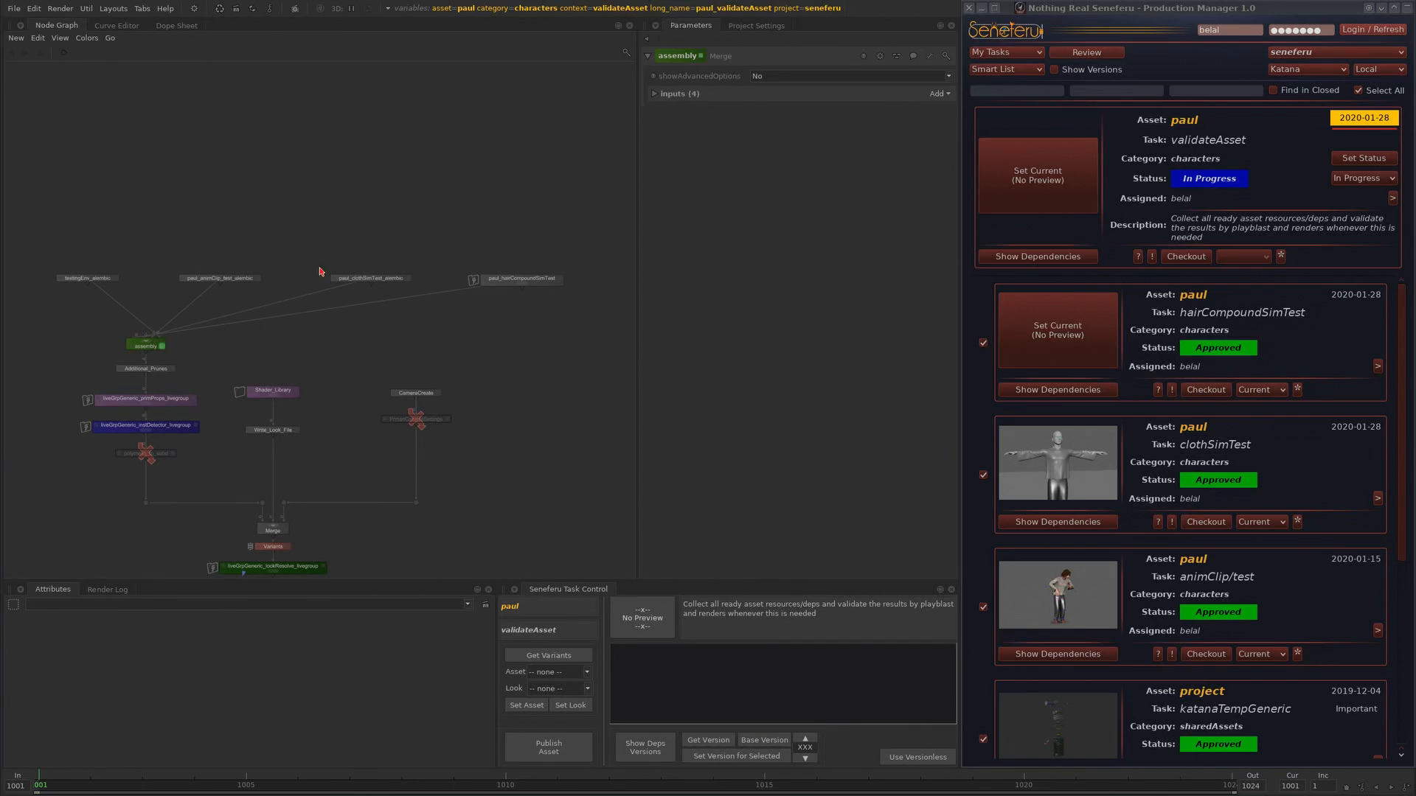
pyautogui.scroll(5, 474, 341)
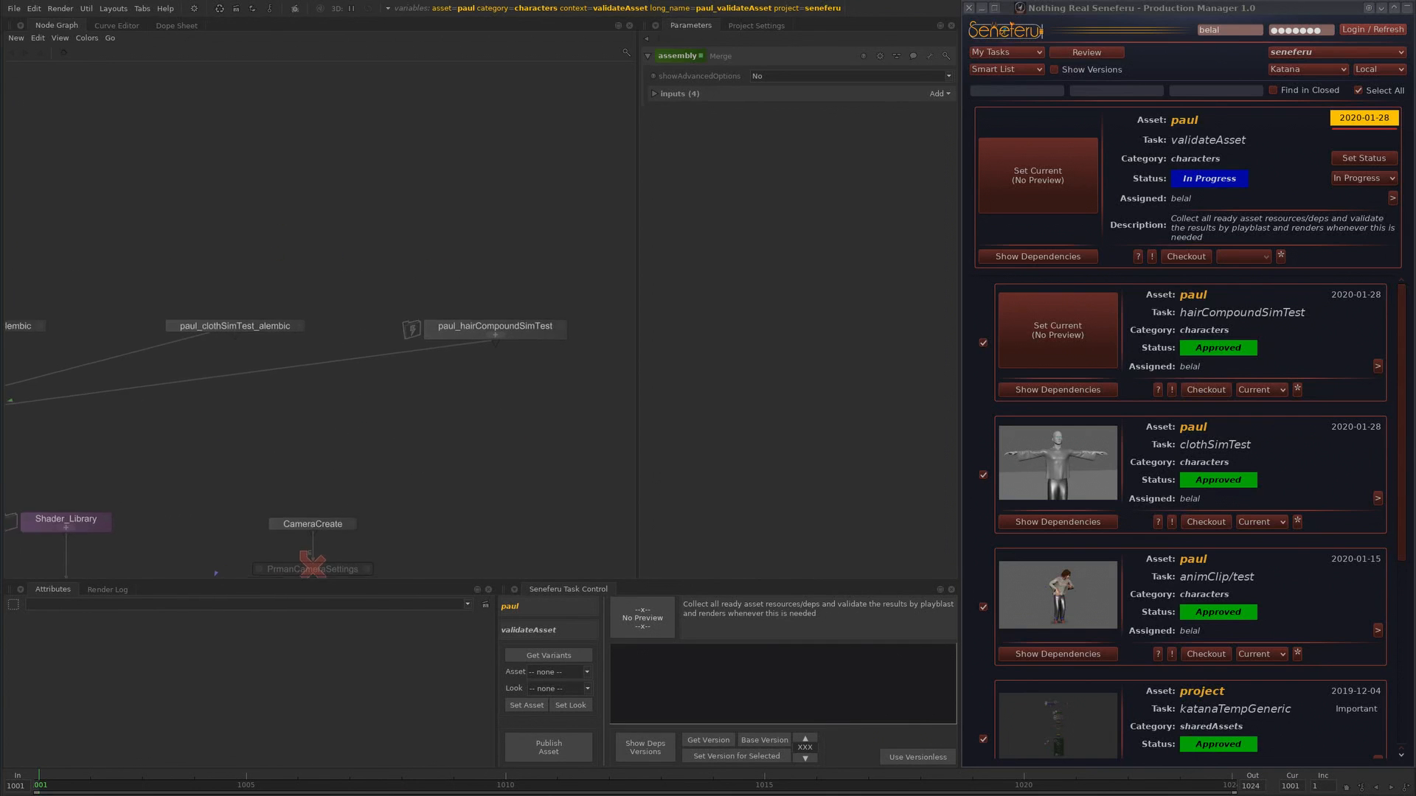
pyautogui.moveTo(166, 500); pyautogui.dragTo(388, 352, button='middle')
pyautogui.moveTo(96, 302); pyautogui.dragTo(95, 300)
pyautogui.scroll(-5, 499, 327)
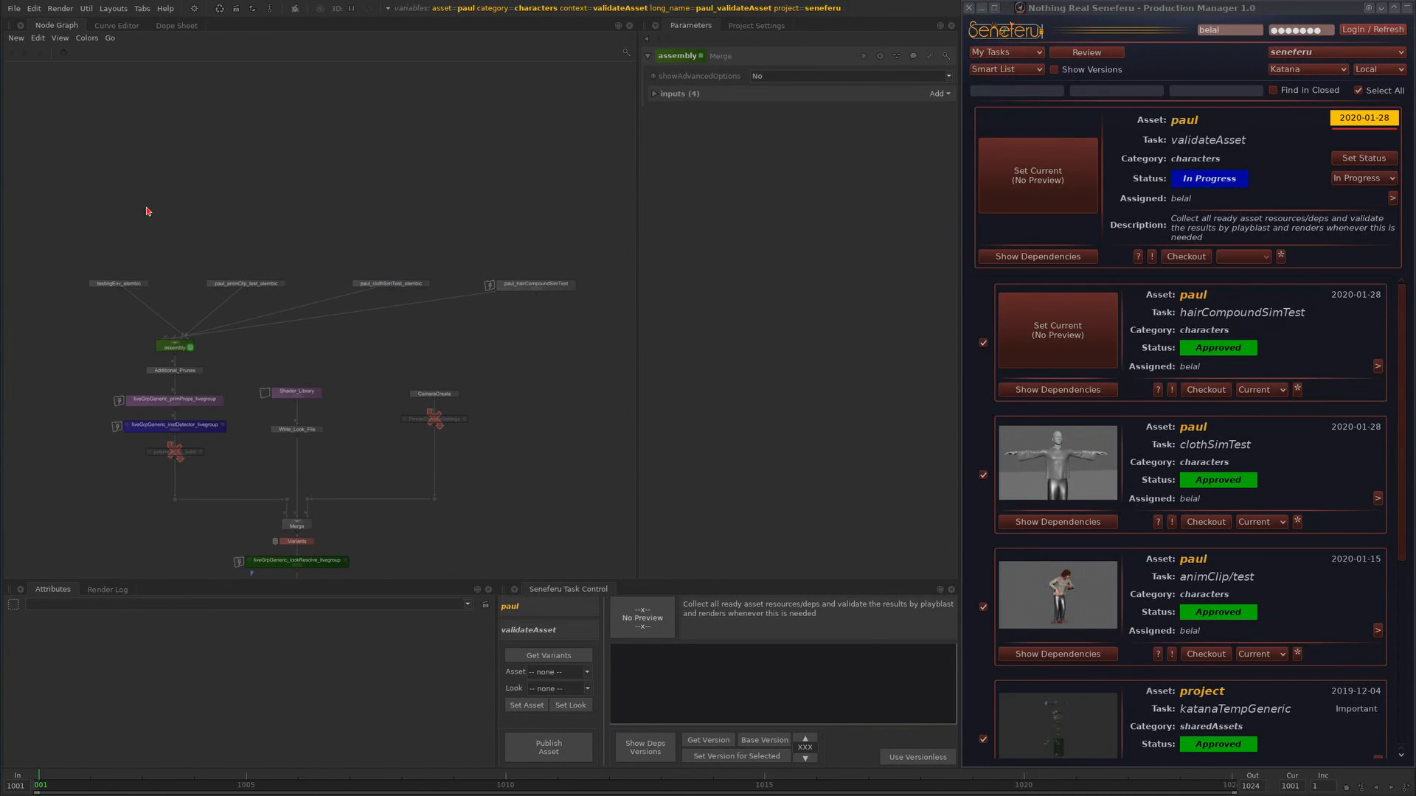
pyautogui.moveTo(399, 315); pyautogui.dragTo(326, 311, button='middle')
pyautogui.scroll(4, 494, 294)
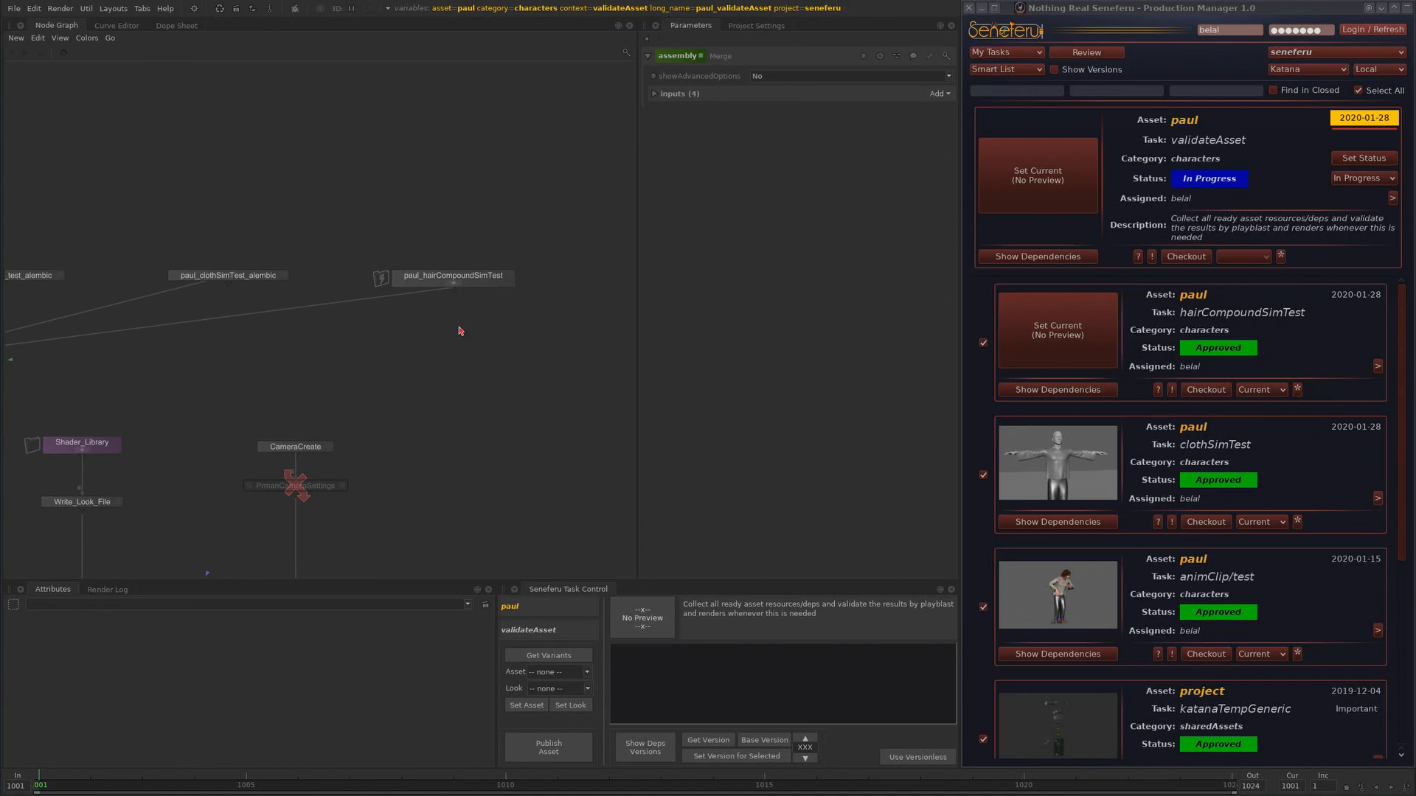
pyautogui.moveTo(53, 387); pyautogui.dragTo(351, 368, button='middle')
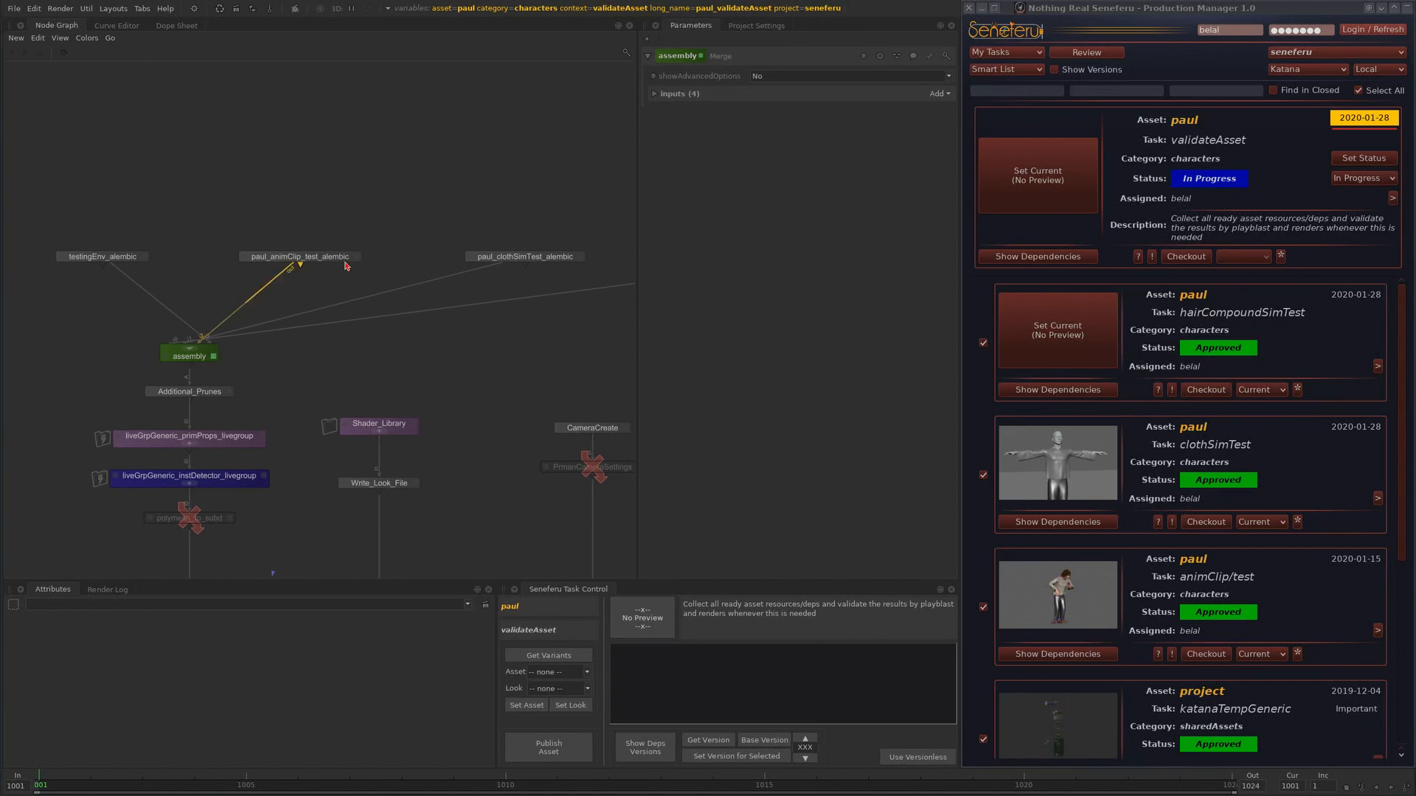
pyautogui.moveTo(618, 339); pyautogui.dragTo(550, 370, button='middle')
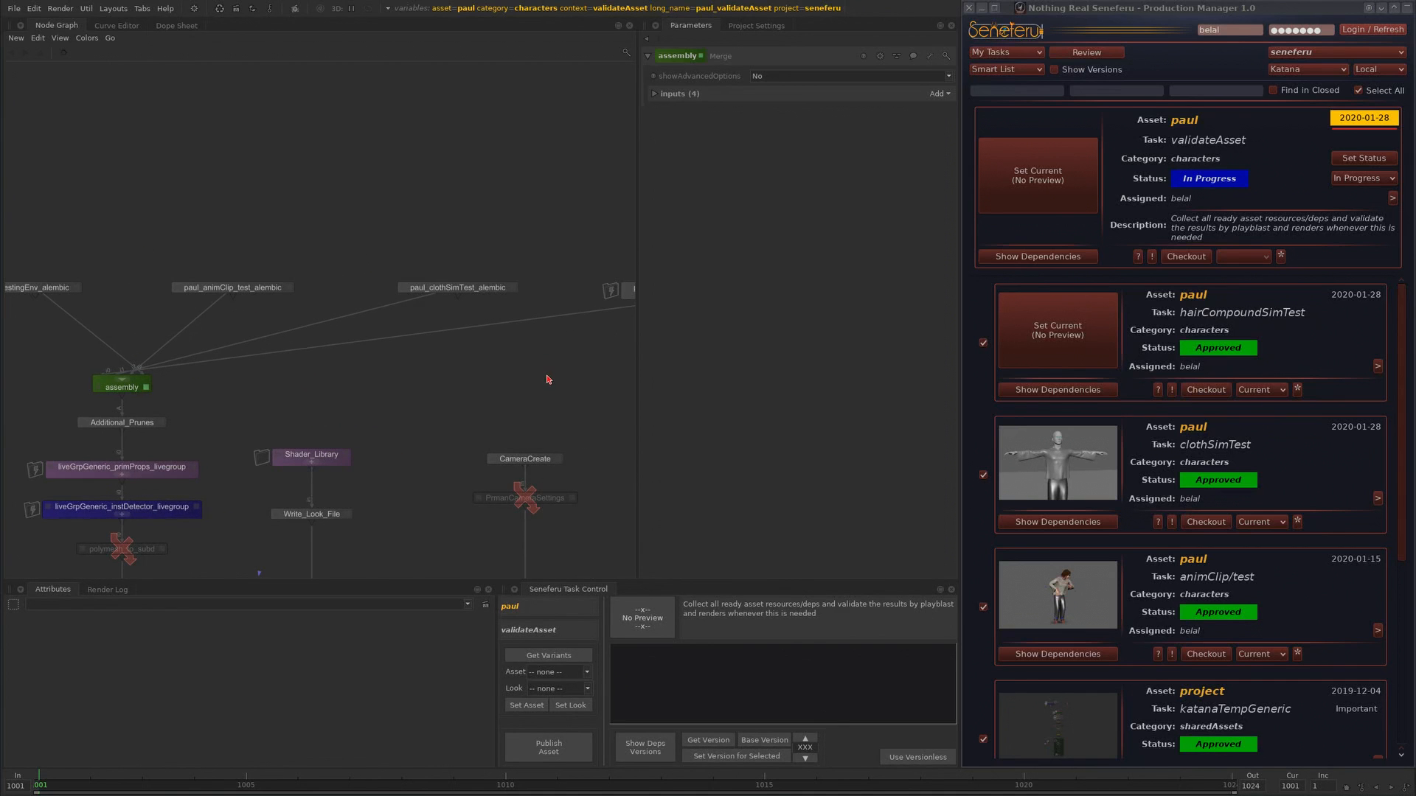
pyautogui.moveTo(427, 398); pyautogui.dragTo(521, 357, button='middle')
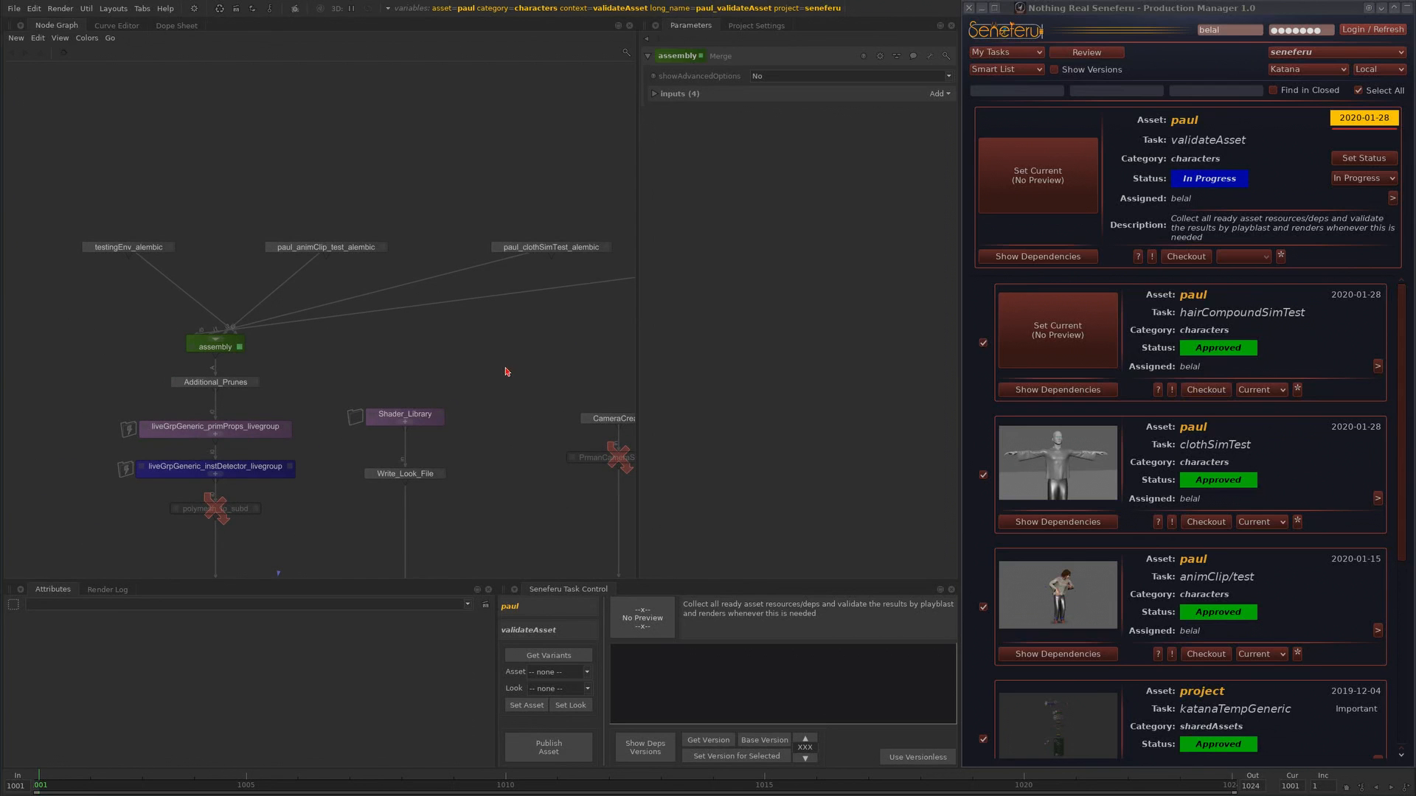
pyautogui.moveTo(501, 207); pyautogui.dragTo(357, 162, button='middle')
pyautogui.moveTo(558, 290); pyautogui.dragTo(469, 287, button='middle')
pyautogui.moveTo(323, 274); pyautogui.dragTo(479, 304, button='middle')
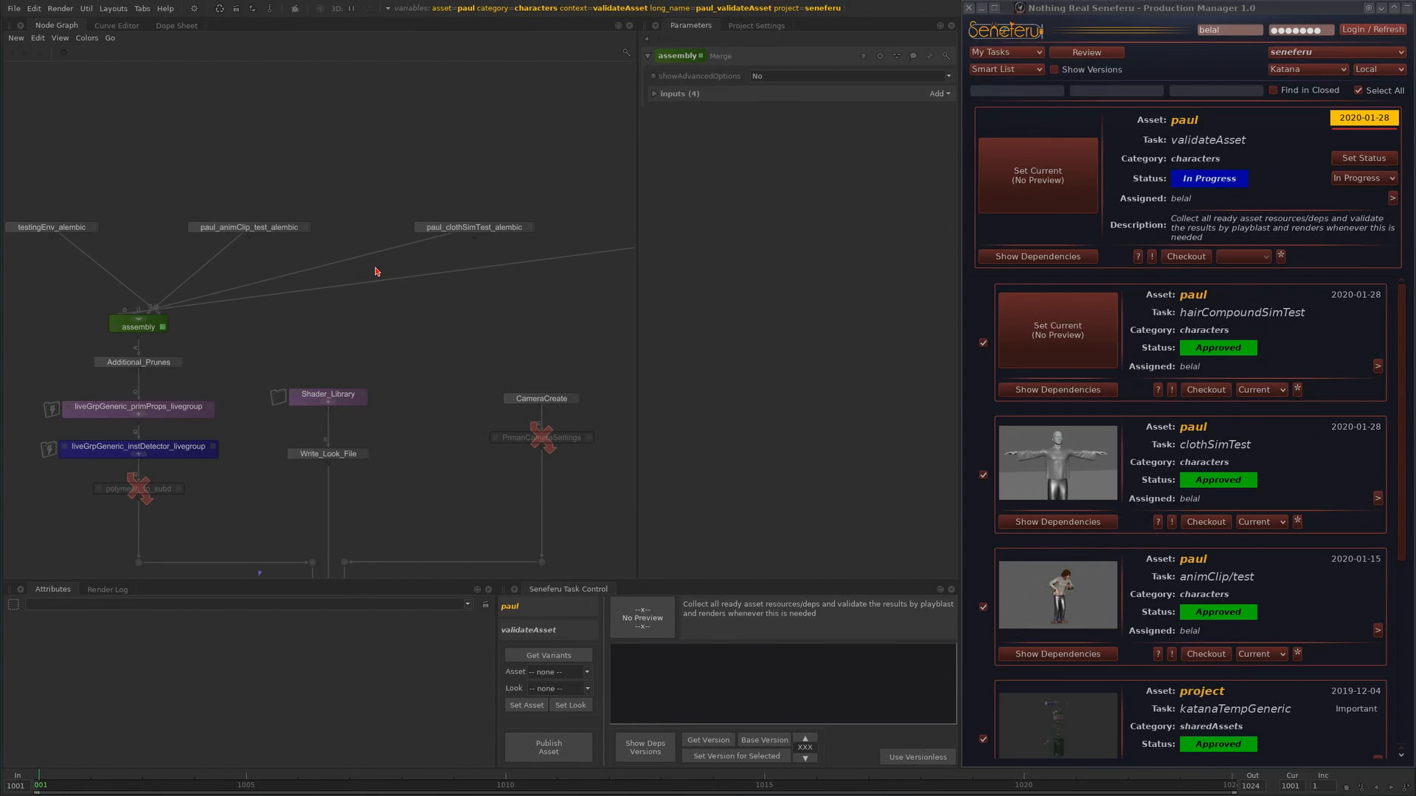
pyautogui.moveTo(335, 264); pyautogui.dragTo(389, 281, button='middle')
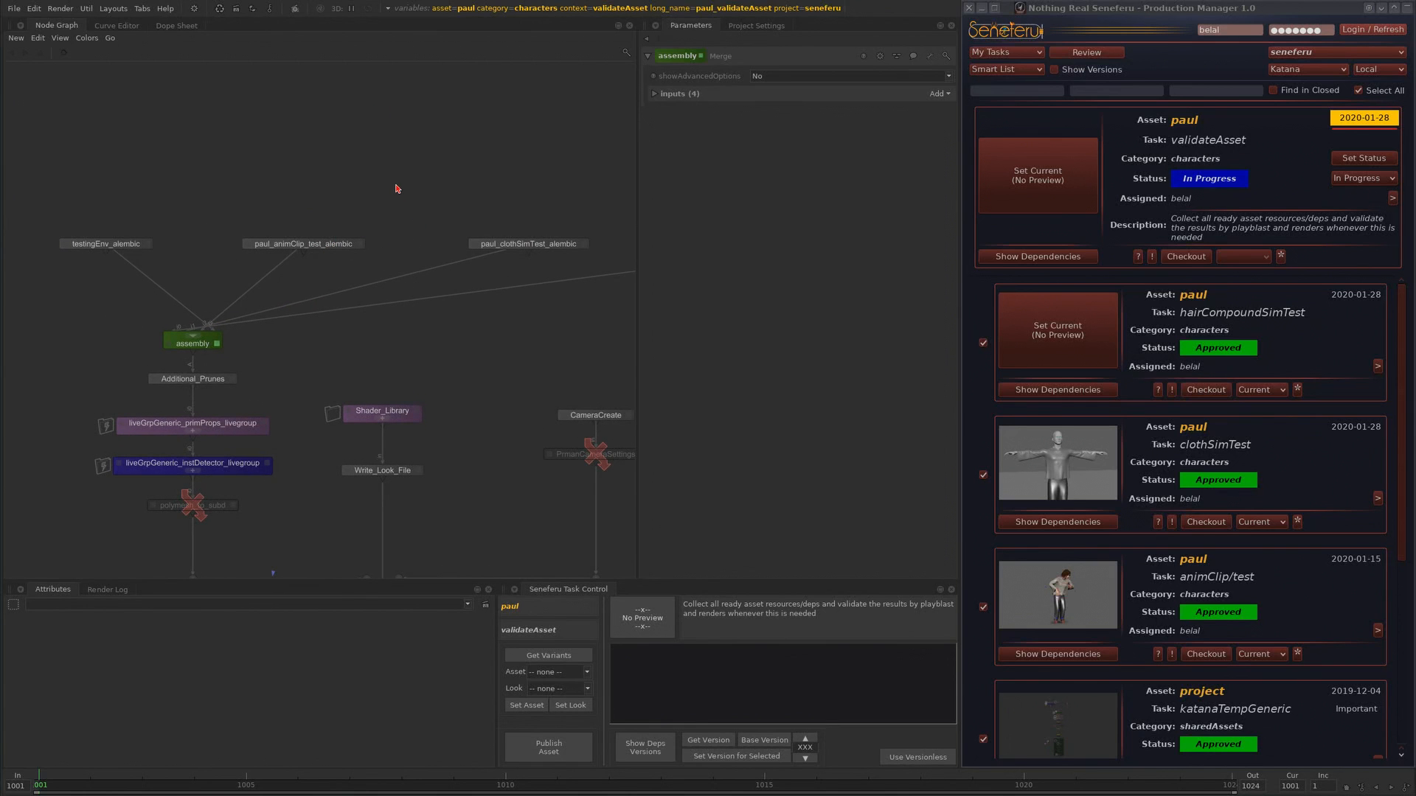
# - Show the parameters of the paul_hairCompoundSimTest LiveGroup node
pyautogui.moveTo(416, 231); pyautogui.dragTo(262, 199, button='middle')
pyautogui.moveTo(539, 310)
pyautogui.mouseDown(button='middle')
pyautogui.moveTo(413, 338)
pyautogui.moveTo(377, 368)
pyautogui.mouseUp(button='middle')
pyautogui.moveTo(386, 286); pyautogui.dragTo(506, 345, button='middle')
pyautogui.scroll(-3, 537, 240)
pyautogui.scroll(4, 506, 344)
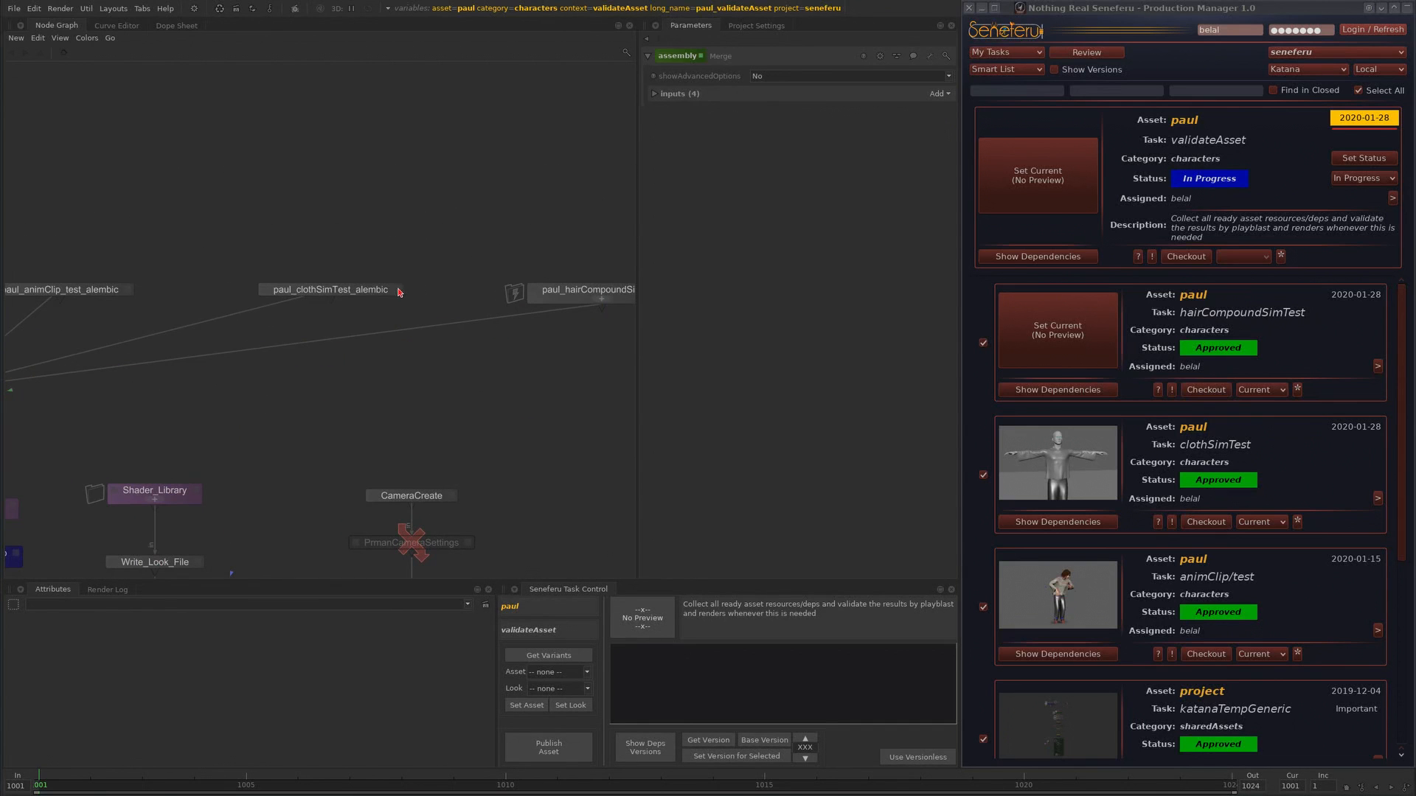
pyautogui.moveTo(386, 292); pyautogui.dragTo(380, 269)
pyautogui.moveTo(535, 294); pyautogui.dragTo(379, 334, button='middle')
pyautogui.moveTo(498, 340); pyautogui.dragTo(427, 307)
pyautogui.scroll(2, 415, 327)
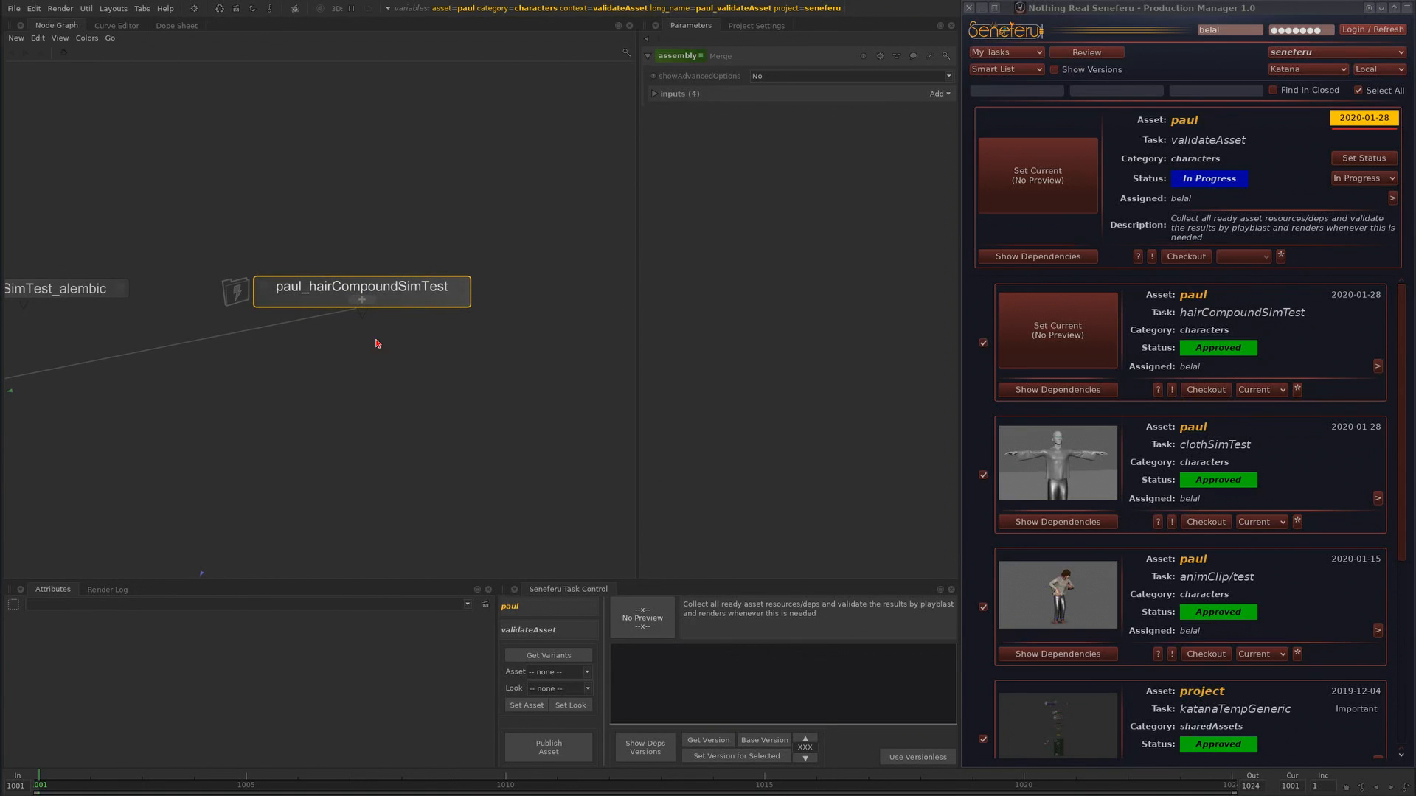
pyautogui.click(461, 288)
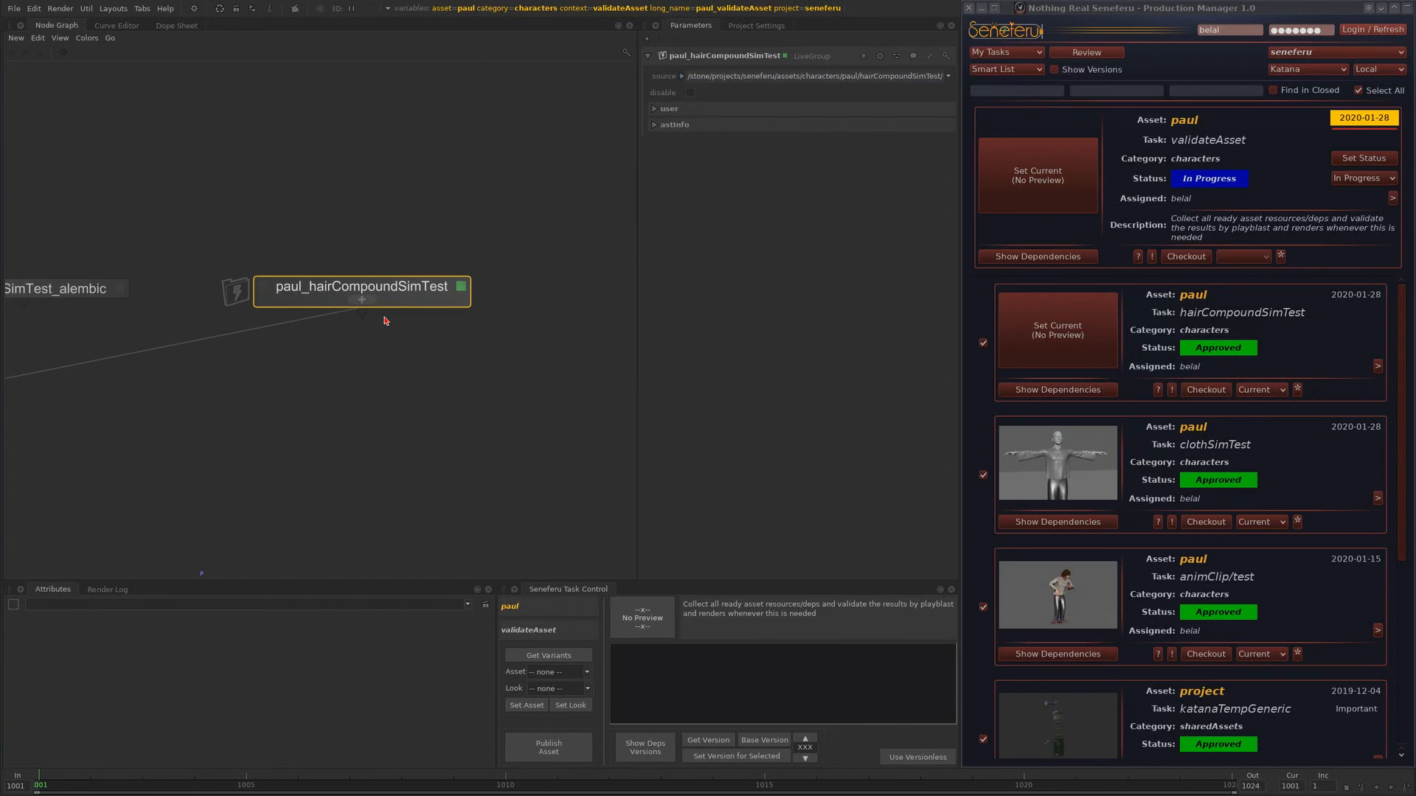
# - Peek at the locked contents of the paul_hairCompoundSimTest LiveGroup and collapse the group again
pyautogui.moveTo(371, 300); pyautogui.dragTo(375, 300)
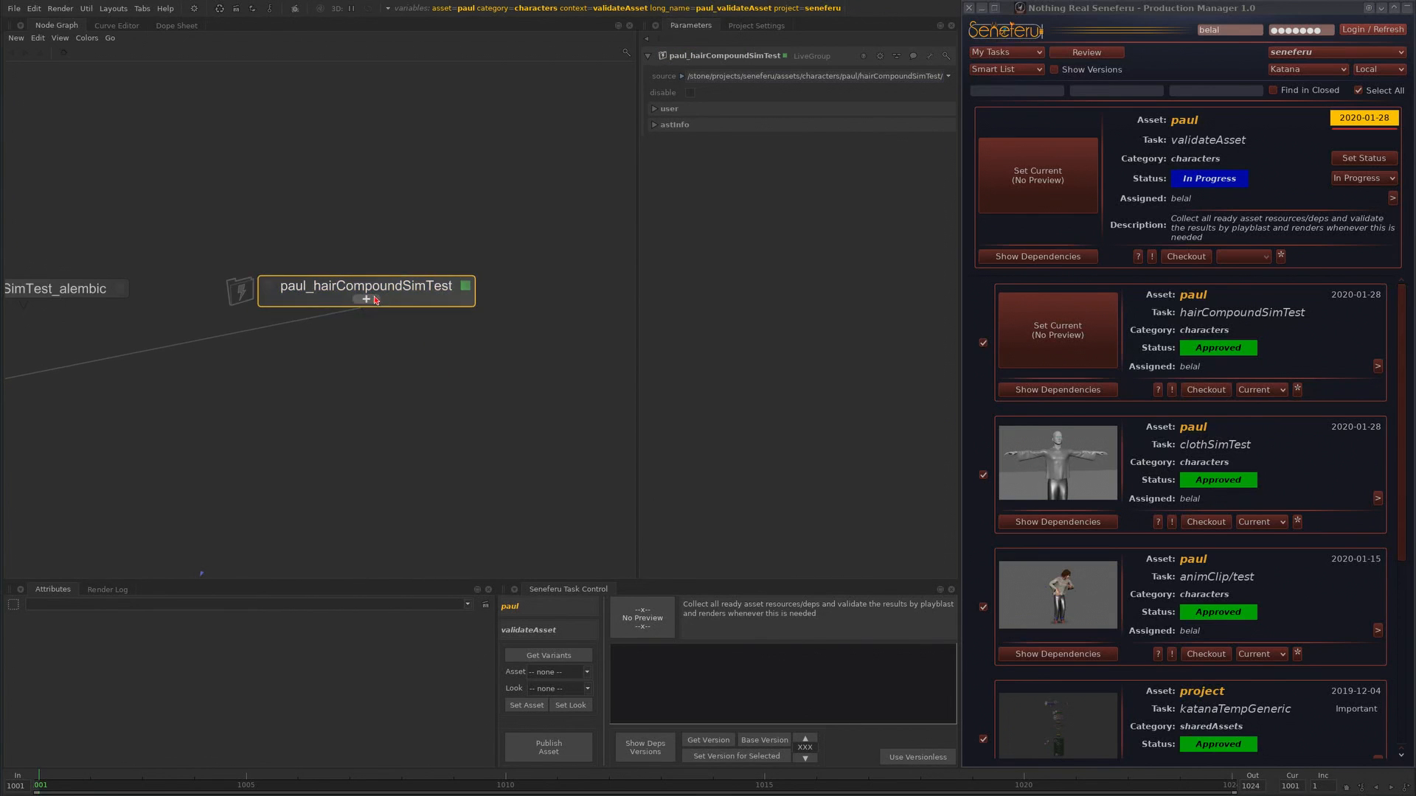
pyautogui.click(374, 300)
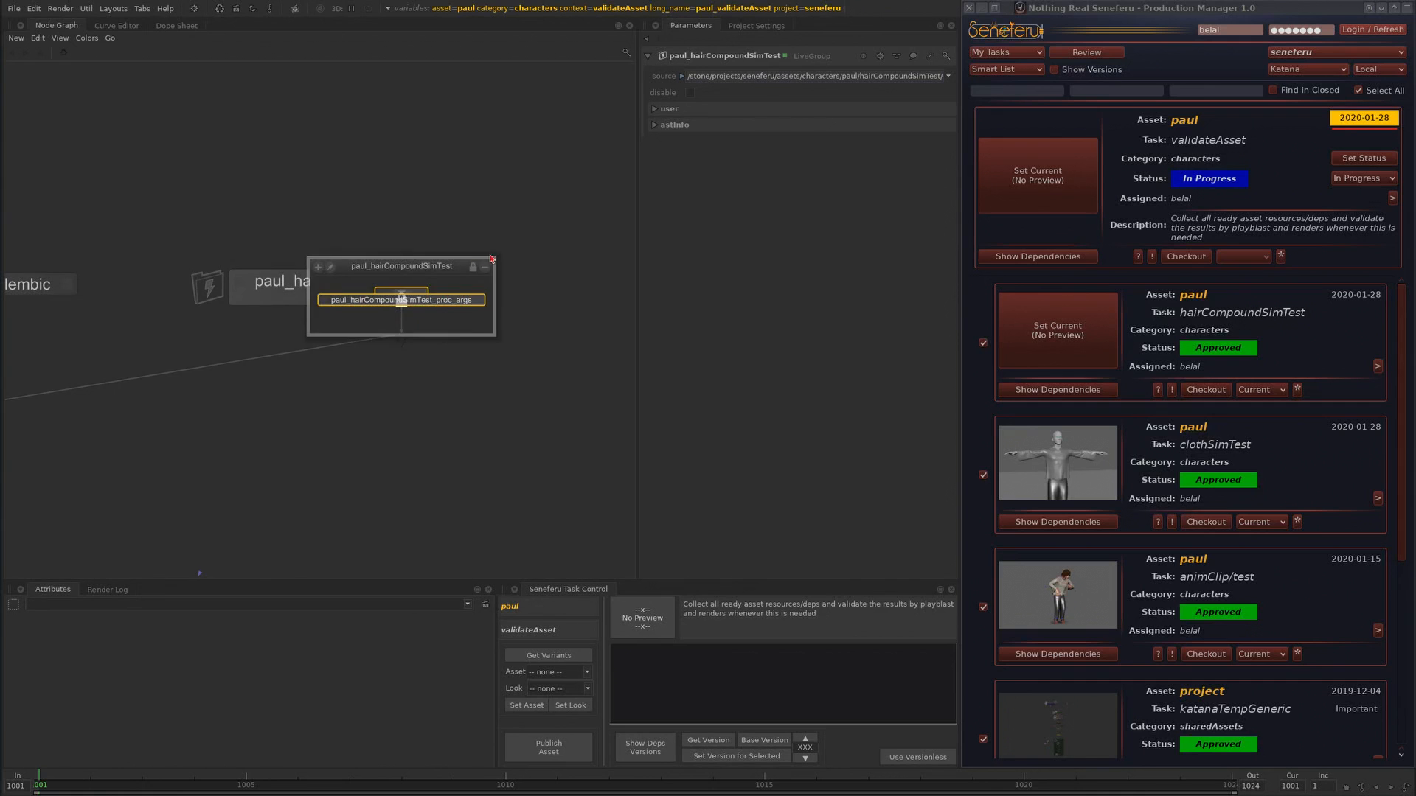
pyautogui.click(484, 267)
# - Make the contents of the paul_hairCompoundSimTest LiveGroup editable and expand the group
pyautogui.rightClick(412, 281)
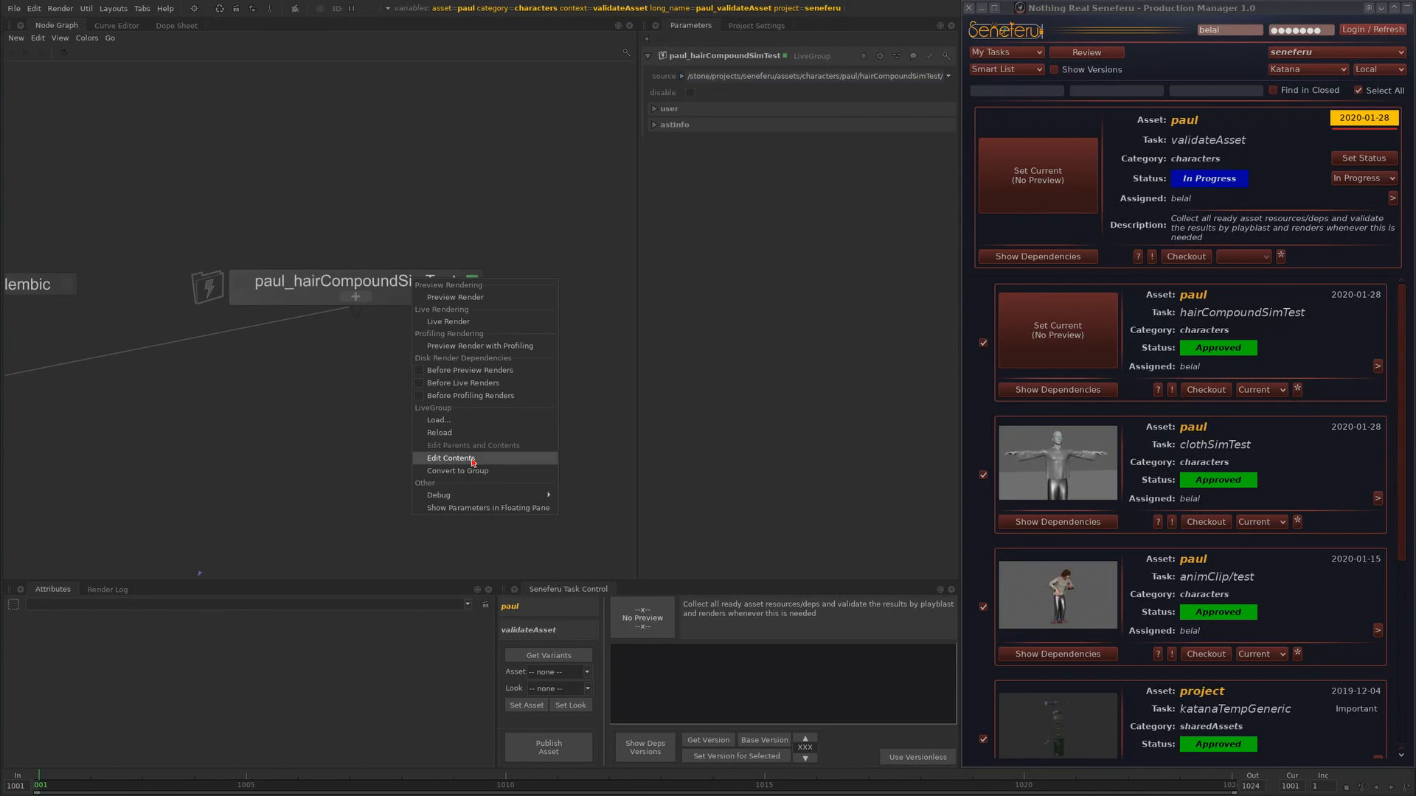
pyautogui.click(486, 459)
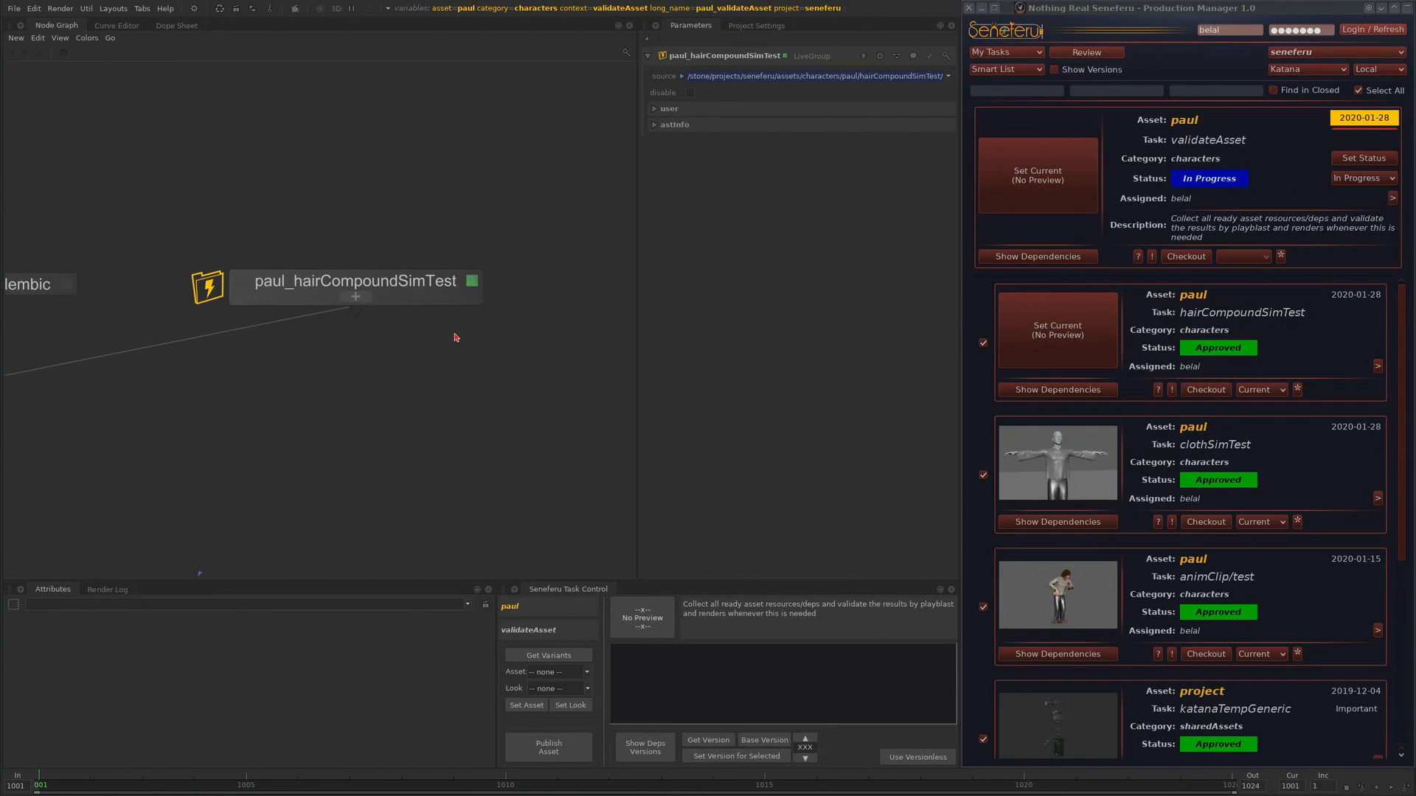
pyautogui.click(362, 299)
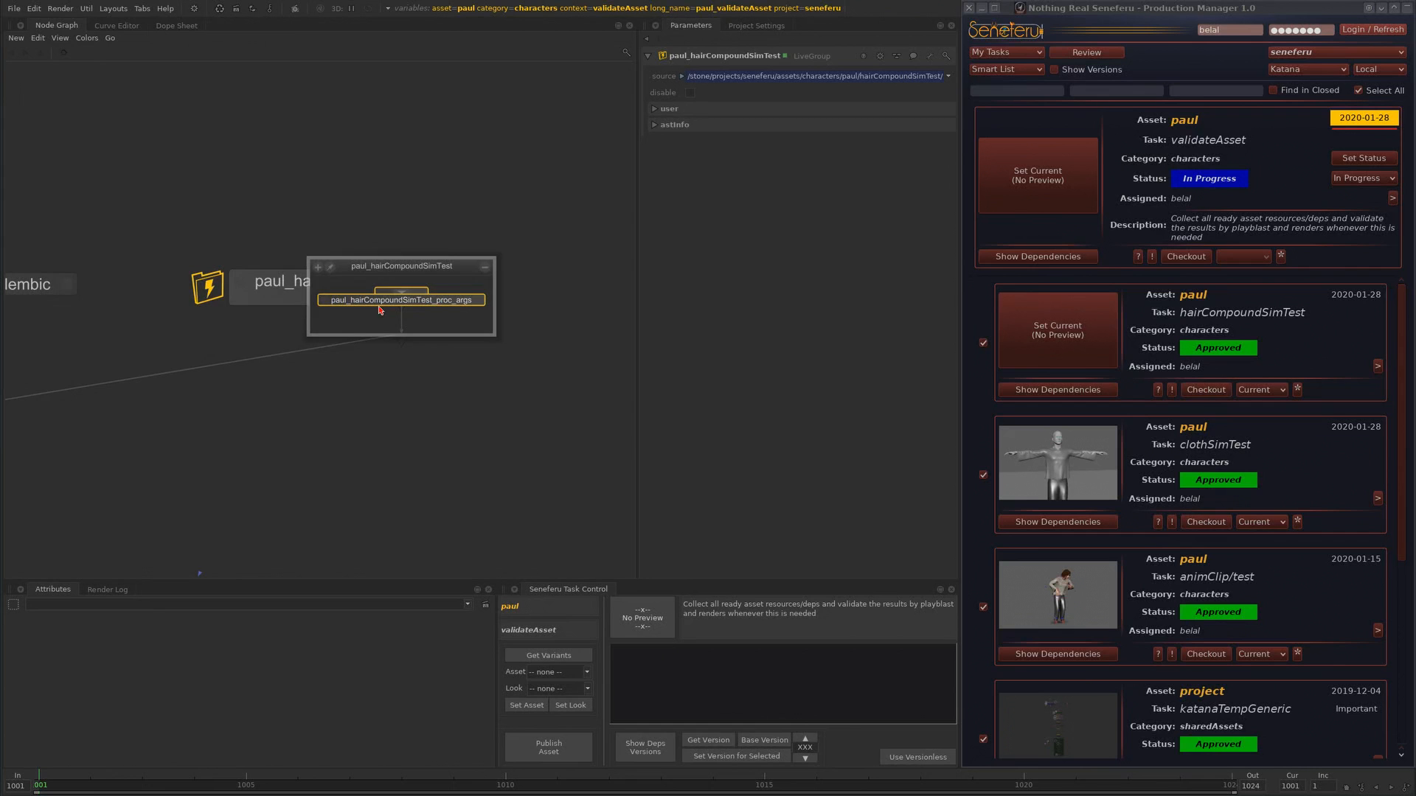
# - Examine the procedural, argument, assign and merge nodes inside the unlocked paul_hairCompoundSimTest group, and collapse the group
pyautogui.scroll(-6, 583, 427)
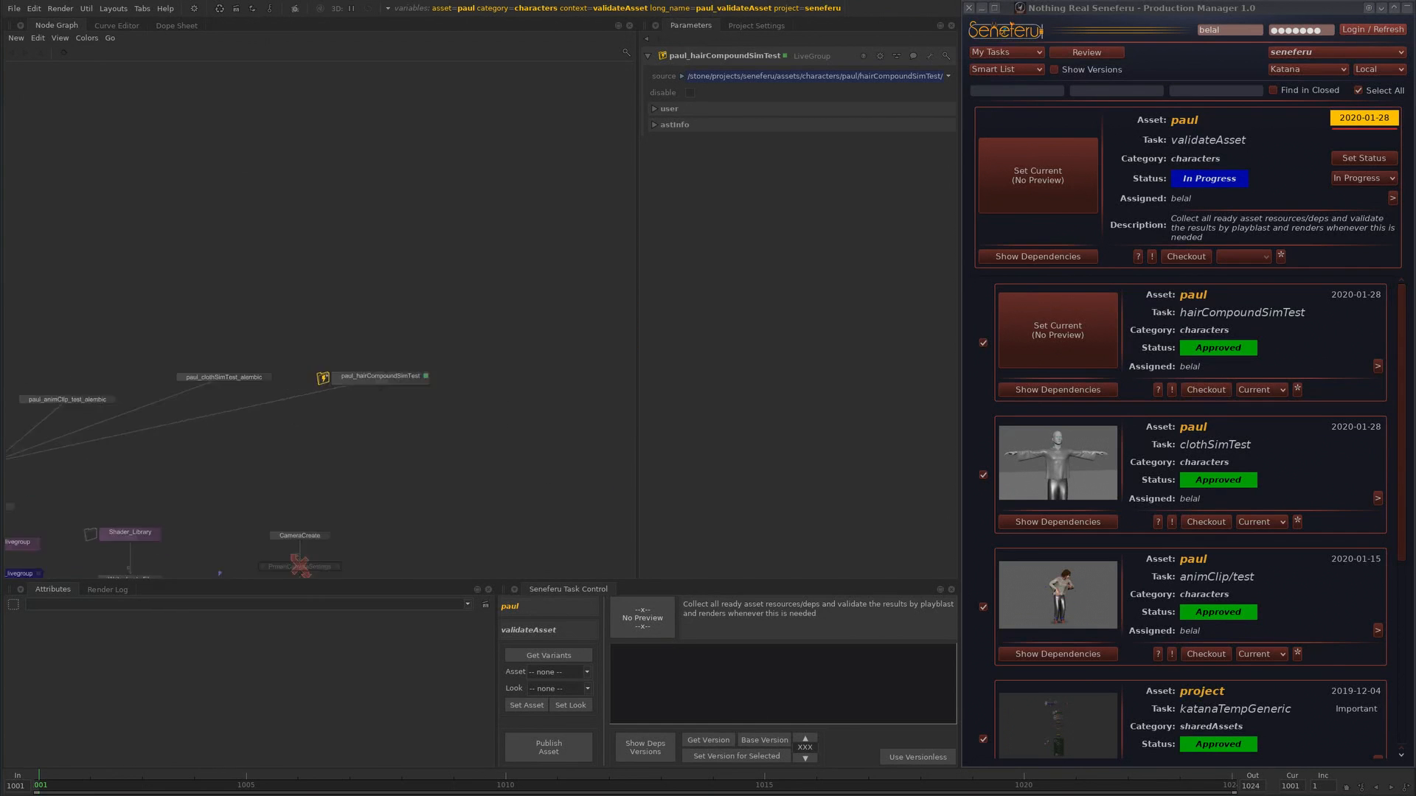
pyautogui.scroll(3, 509, 414)
pyautogui.scroll(3, 326, 382)
pyautogui.moveTo(326, 381); pyautogui.dragTo(396, 363, button='middle')
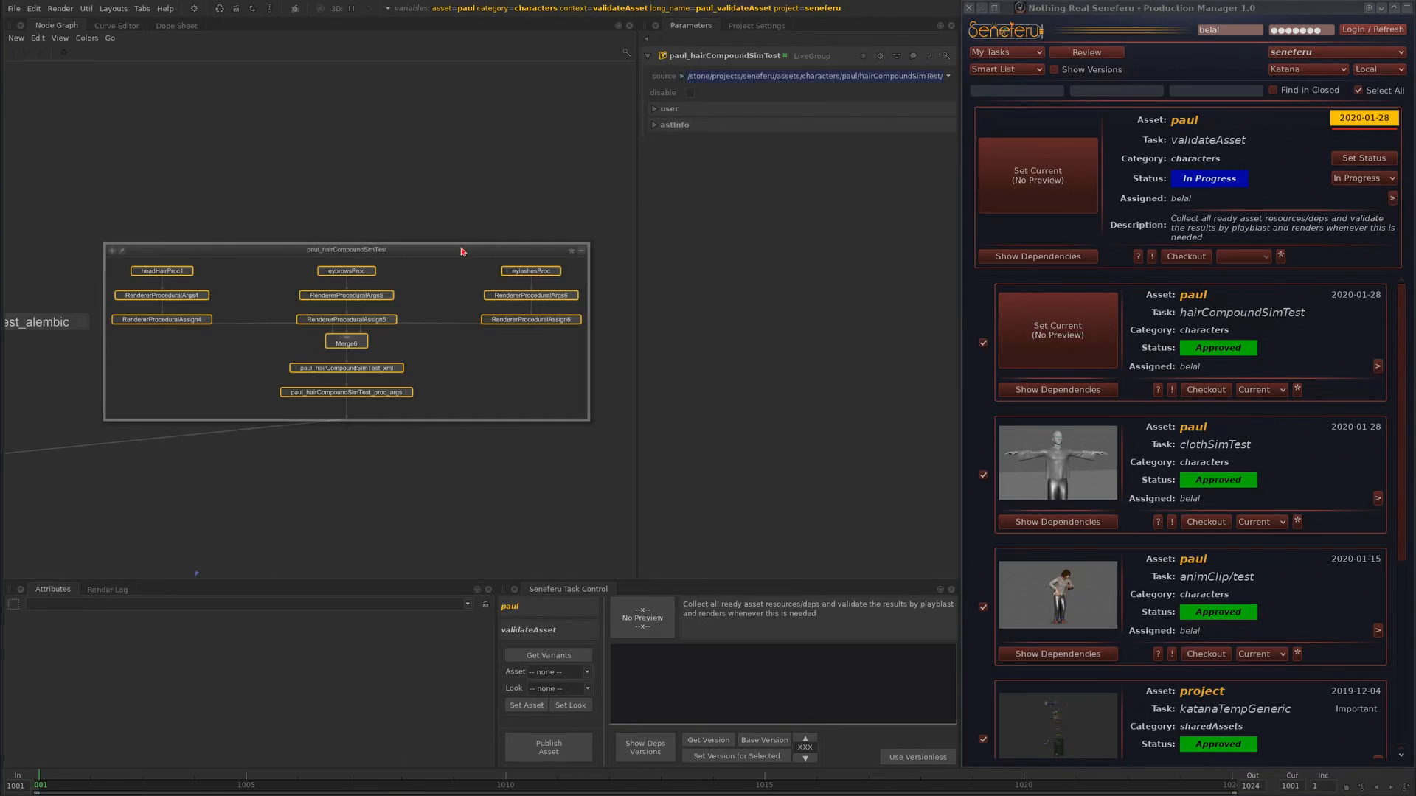
pyautogui.moveTo(451, 240); pyautogui.dragTo(311, 98)
pyautogui.moveTo(374, 248); pyautogui.dragTo(452, 397, button='middle')
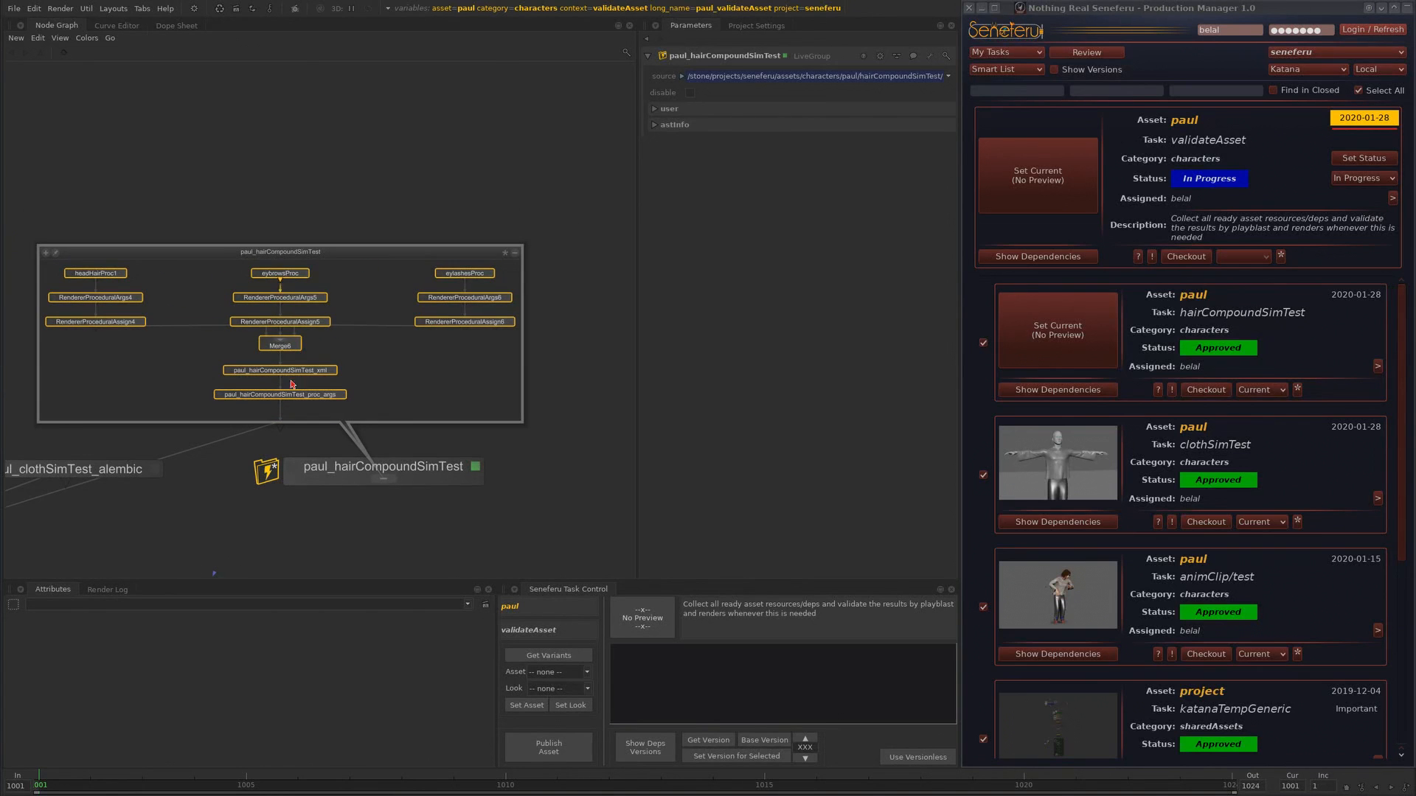
pyautogui.moveTo(509, 252); pyautogui.dragTo(582, 239)
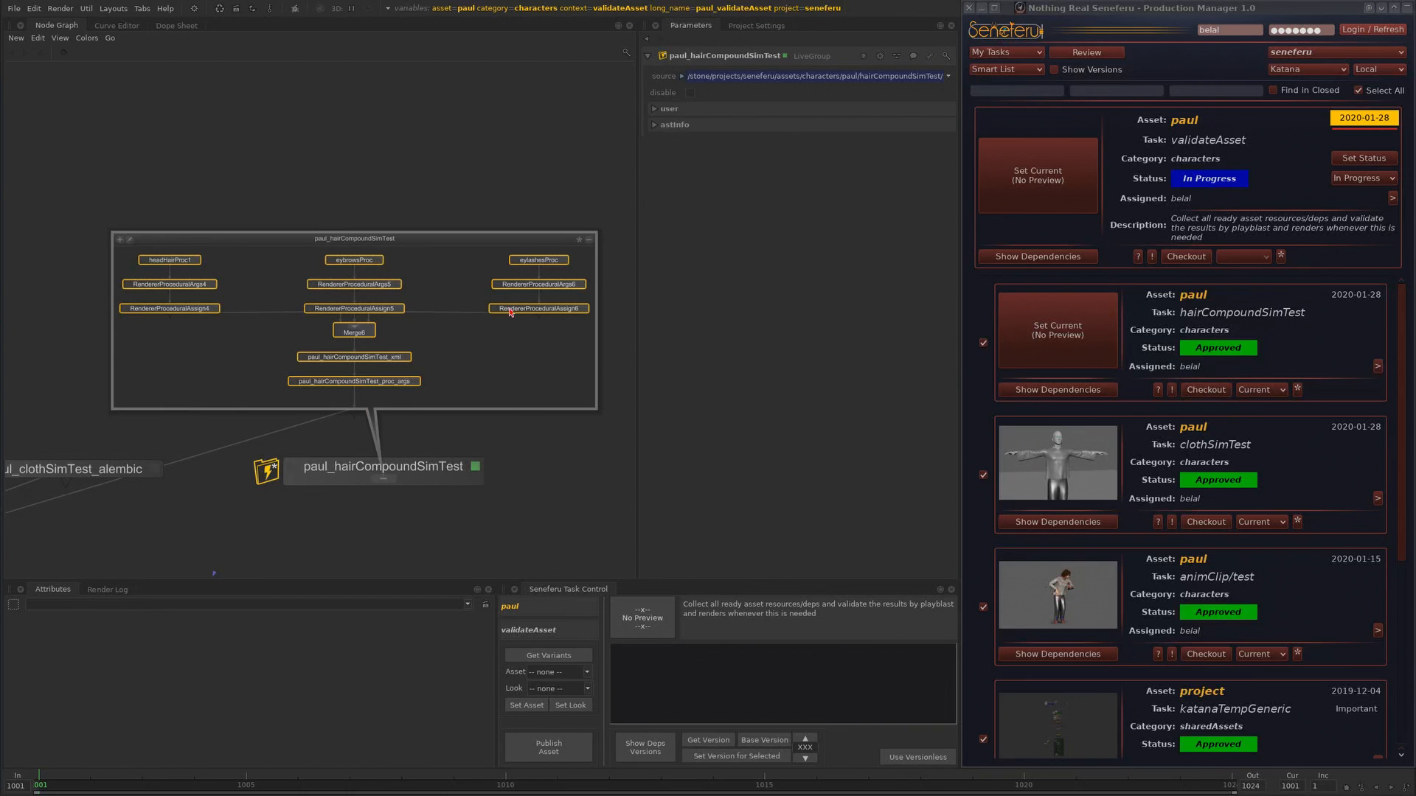
pyautogui.click(591, 243)
# - Line up the imported source nodes above assembly in one row, with paul_hairCompoundSimTest beside paul_clothSimTest_alembic
pyautogui.scroll(-3, 479, 354)
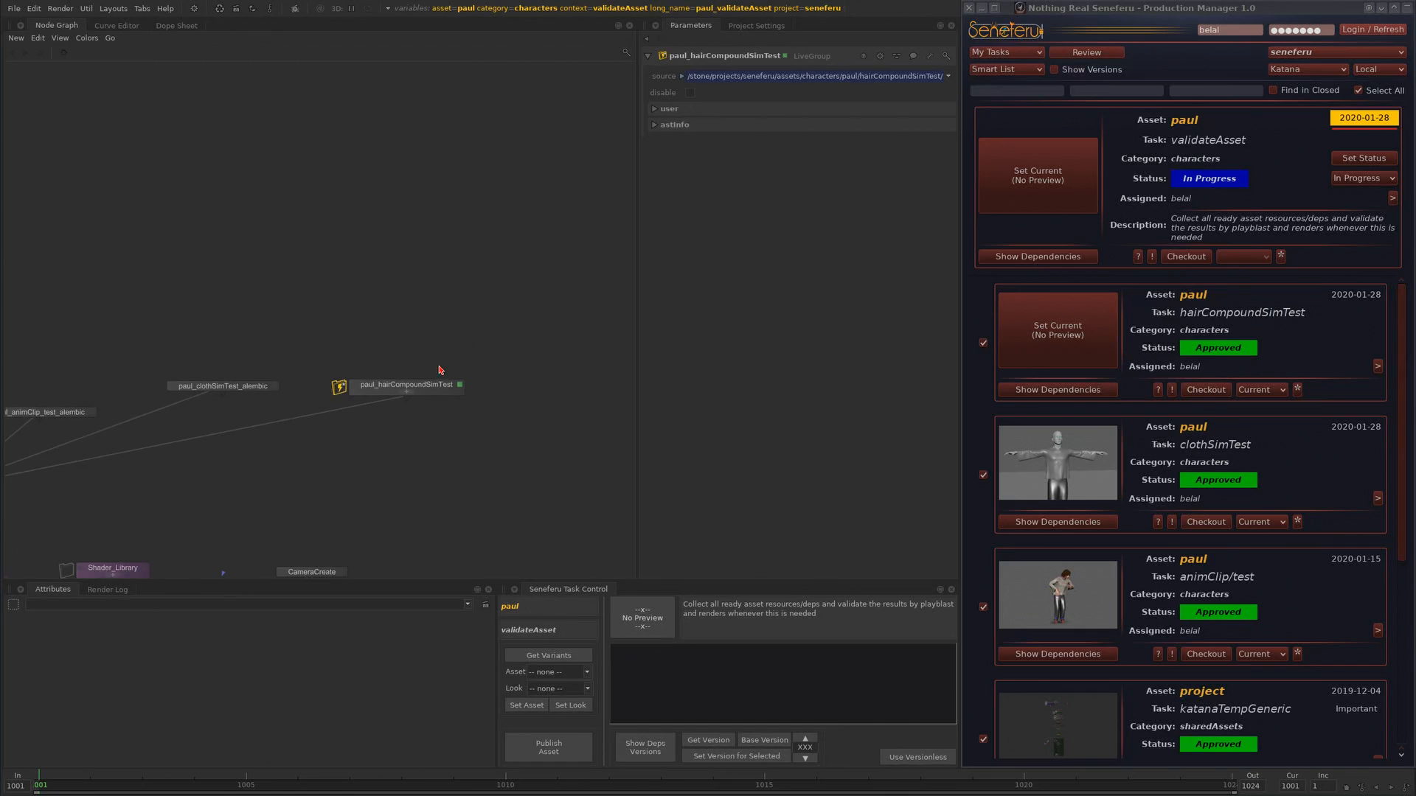
pyautogui.moveTo(360, 365); pyautogui.dragTo(374, 416, button='middle')
pyautogui.scroll(-3, 472, 337)
pyautogui.moveTo(388, 434); pyautogui.dragTo(247, 448)
pyautogui.click(154, 449)
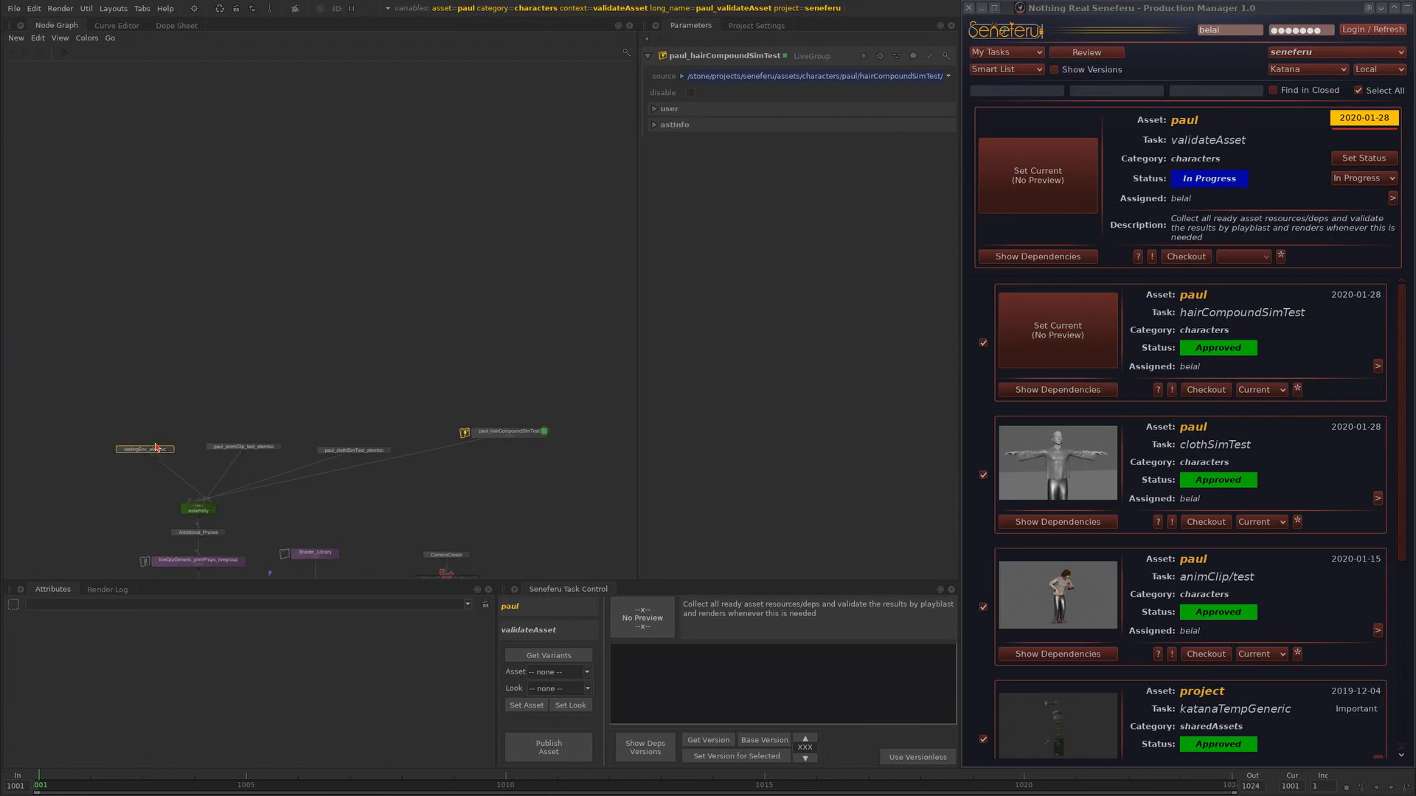
pyautogui.moveTo(505, 434); pyautogui.dragTo(449, 452)
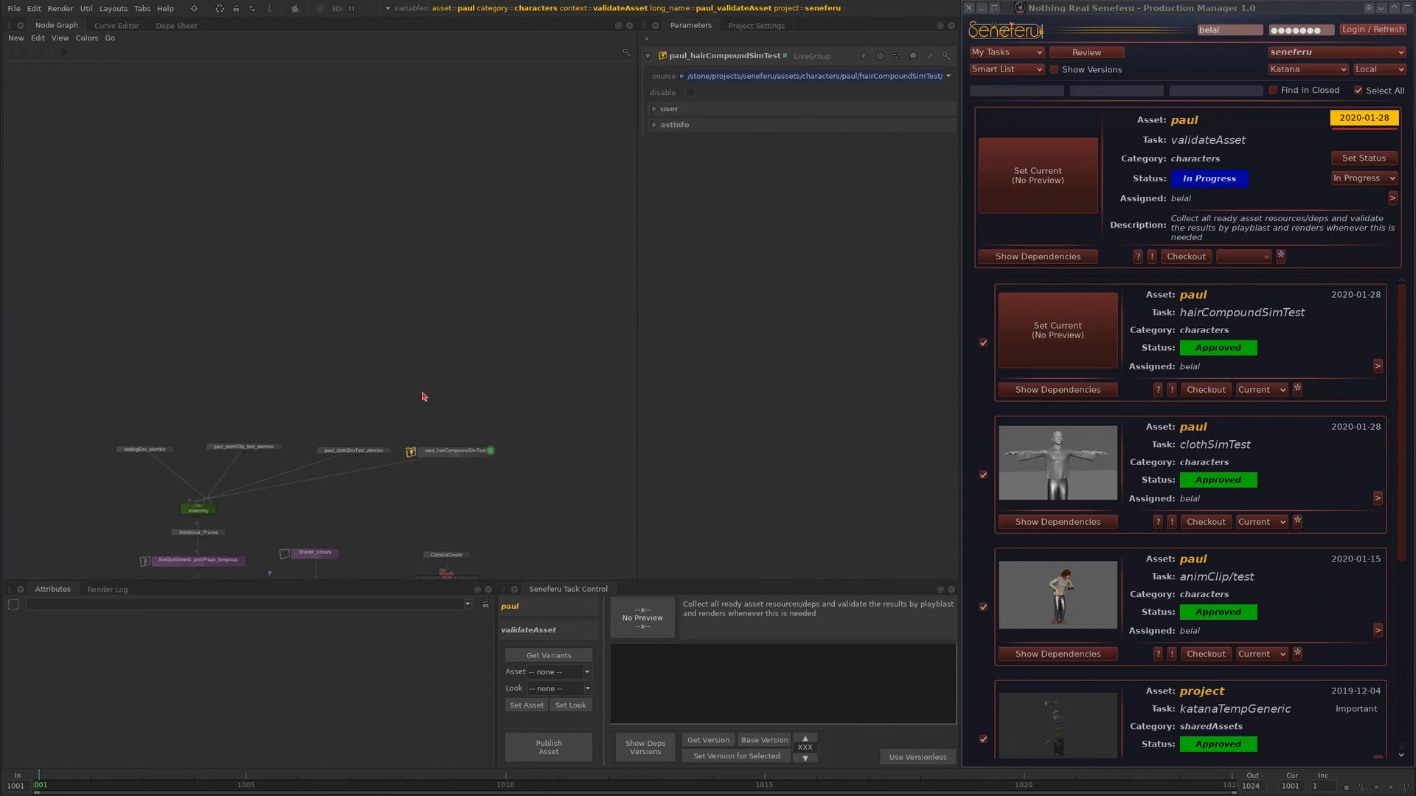
# - Revert the paul_hairCompoundSimTest LiveGroup to its published state, discarding the unpublished changes
pyautogui.scroll(2, 496, 307)
pyautogui.rightClick(498, 302)
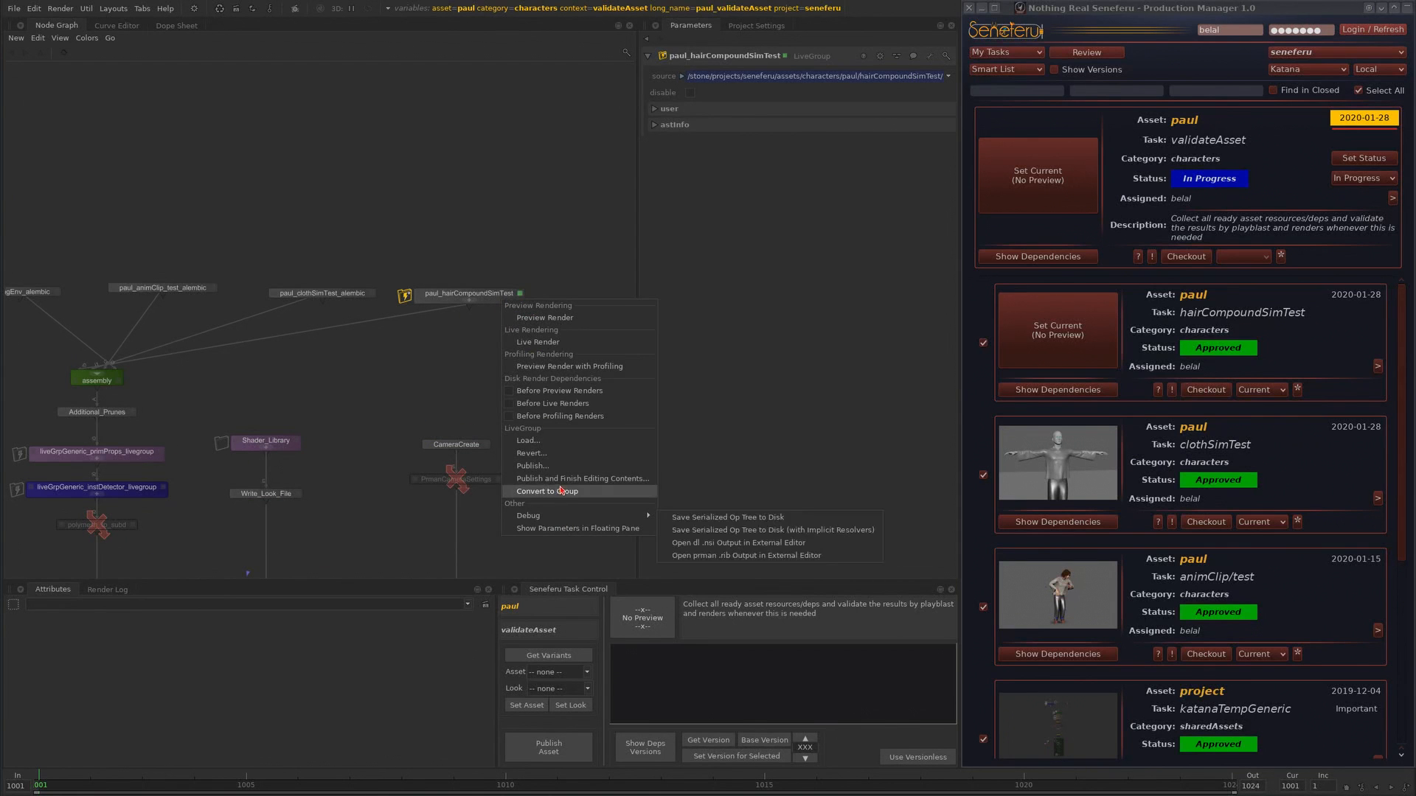
pyautogui.click(579, 456)
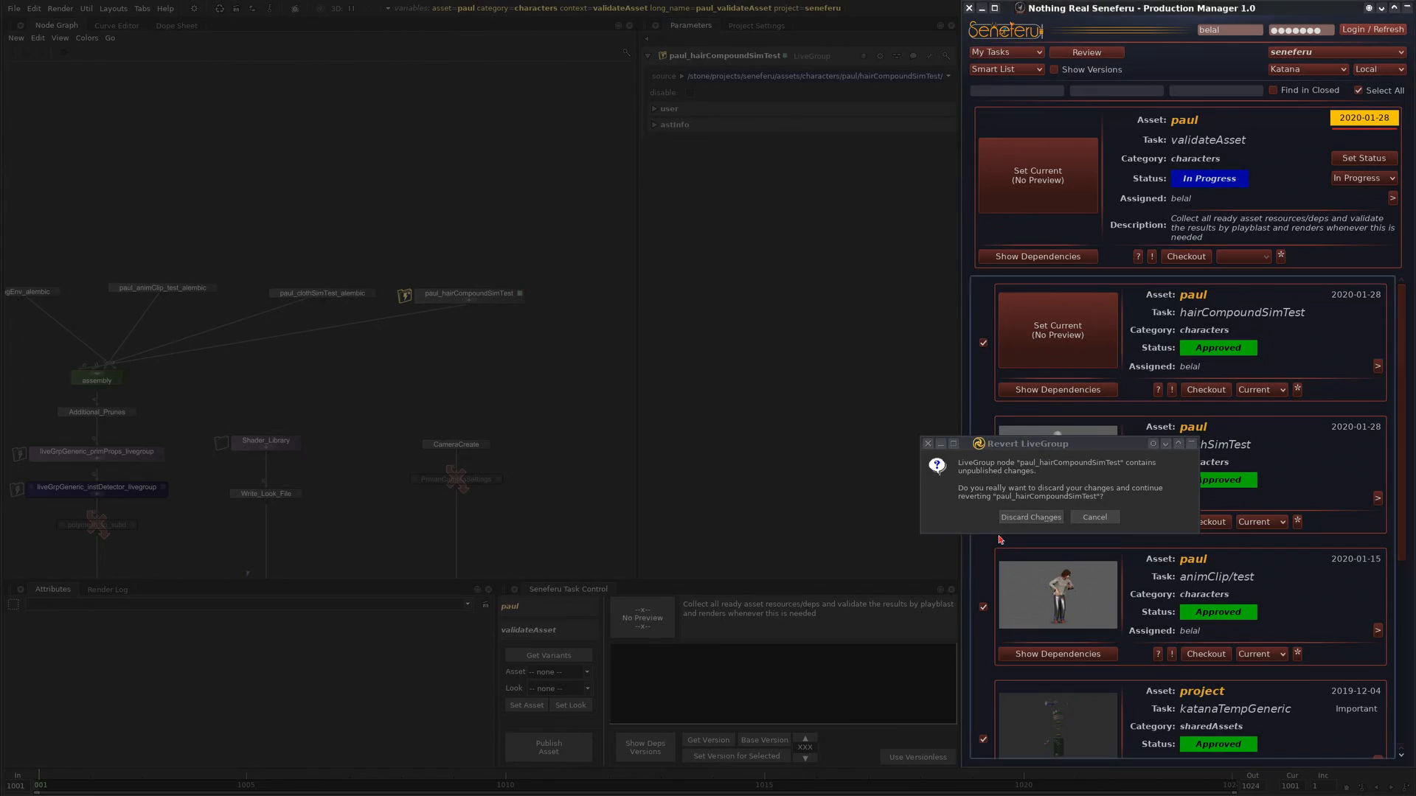
pyautogui.click(1015, 516)
# - Select the reverted paul_hairCompoundSimTest node and nudge it within the row of source nodes
pyautogui.scroll(-3, 295, 383)
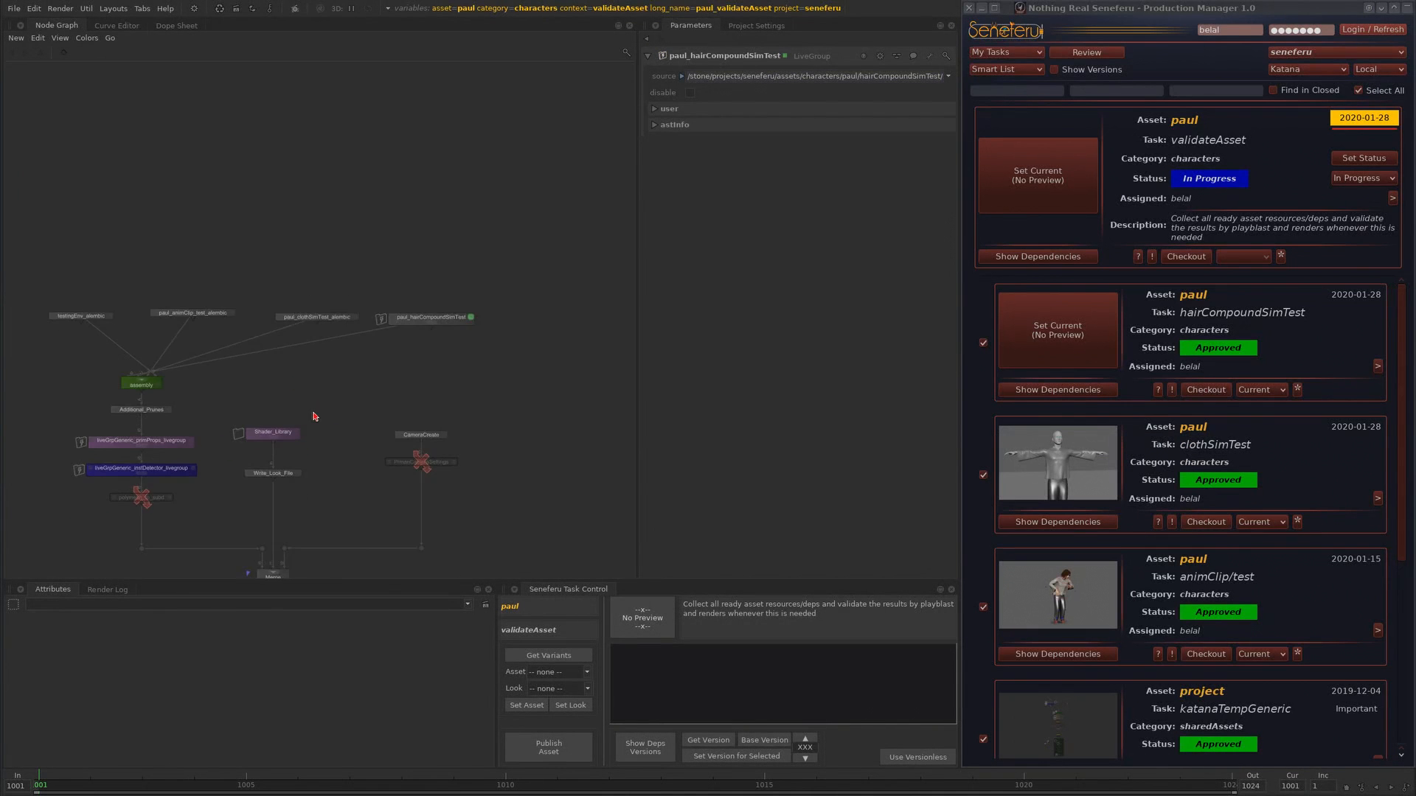
pyautogui.moveTo(313, 415)
pyautogui.mouseDown(button='middle')
pyautogui.moveTo(343, 336)
pyautogui.moveTo(330, 430)
pyautogui.mouseUp(button='middle')
pyautogui.scroll(6, 483, 350)
pyautogui.moveTo(446, 320); pyautogui.dragTo(449, 311)
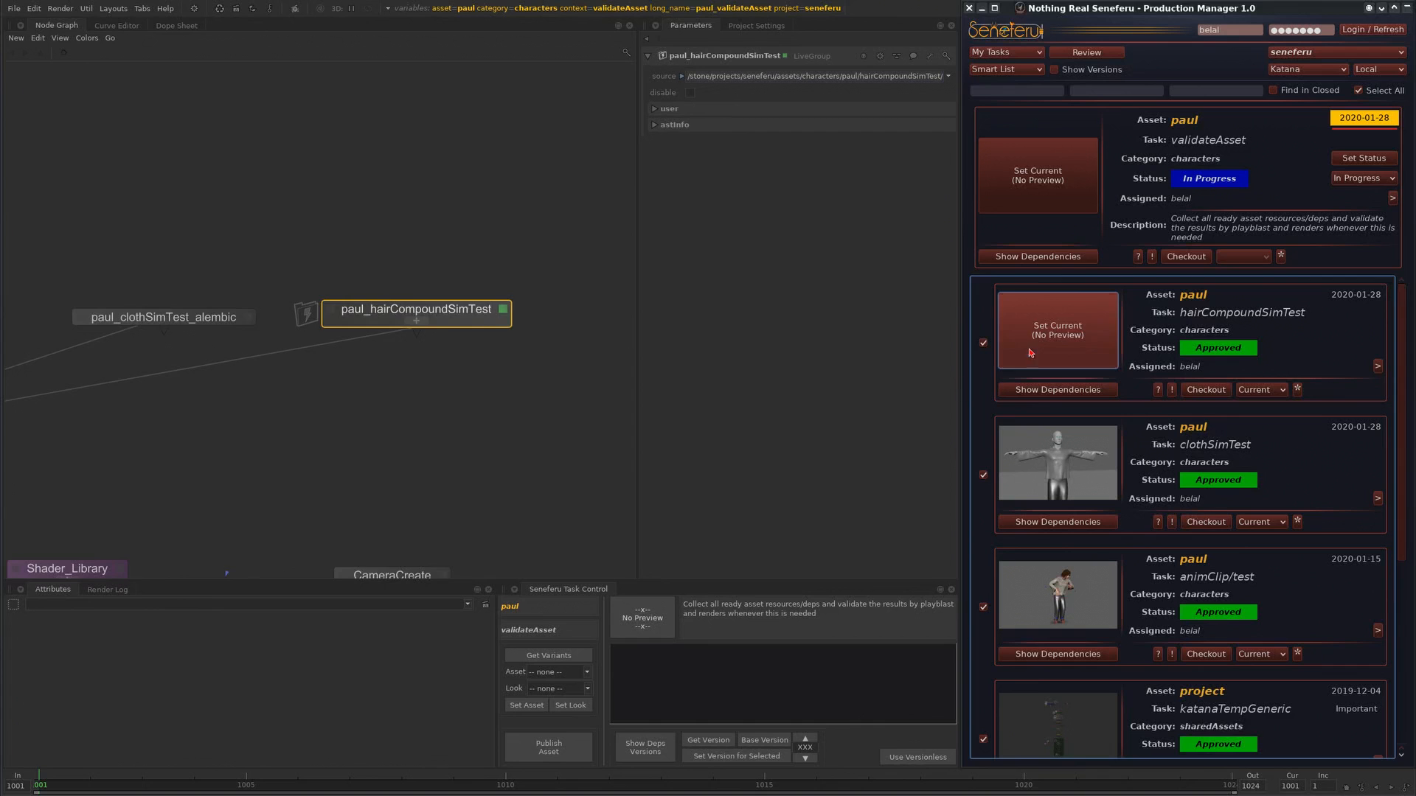
pyautogui.scroll(-3, 468, 297)
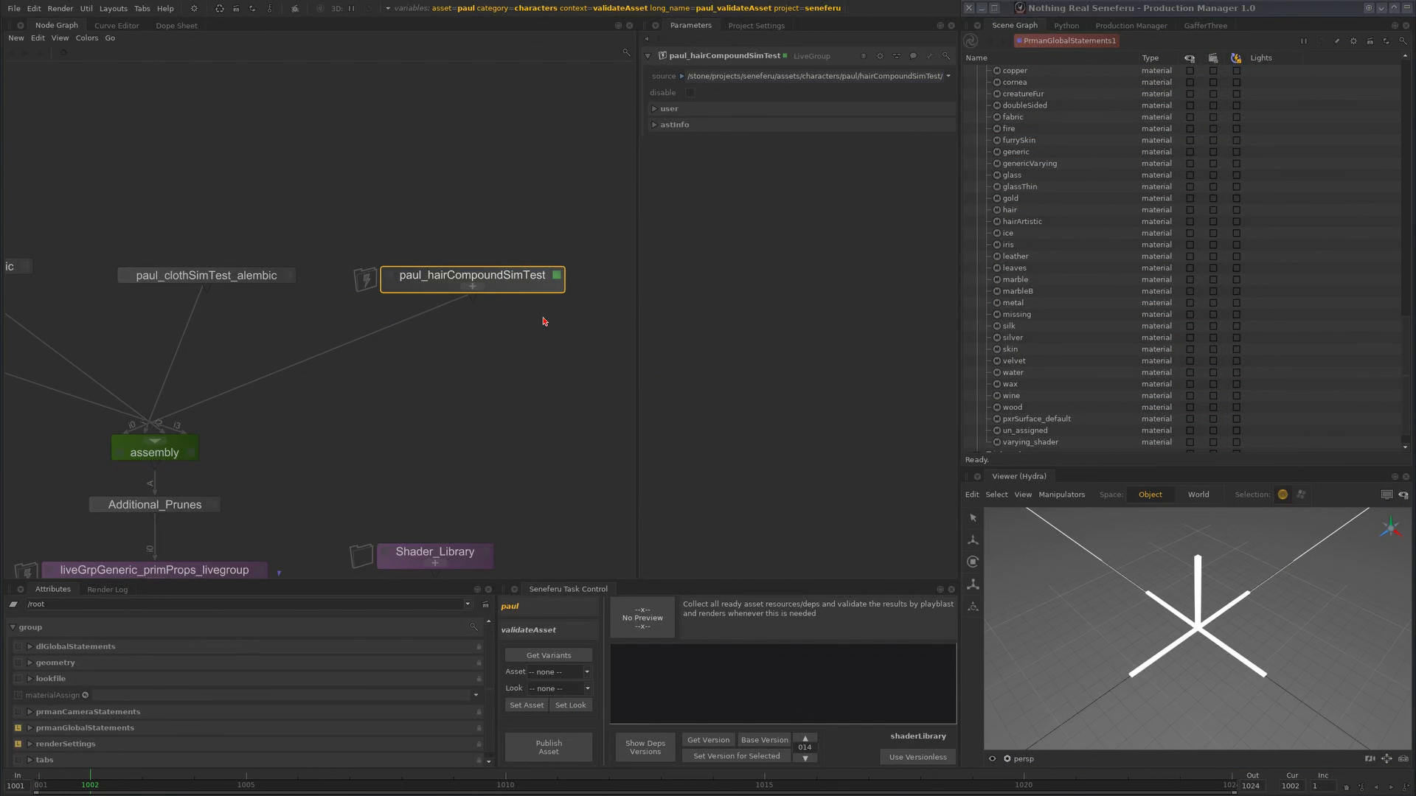
pyautogui.moveTo(497, 296); pyautogui.dragTo(501, 298, button='middle')
pyautogui.moveTo(519, 291); pyautogui.dragTo(514, 289)
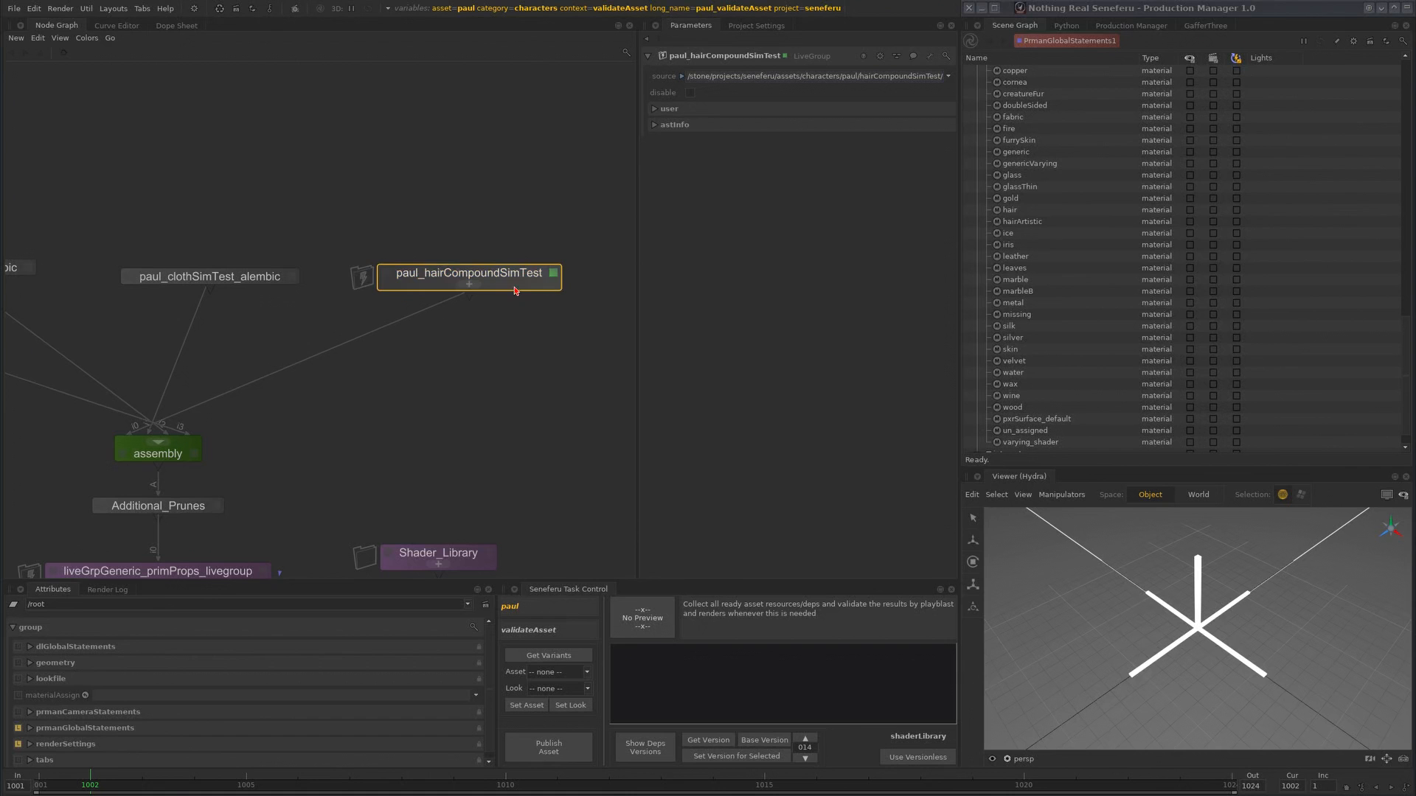
# - Expand the reverted paul_hairCompoundSimTest LiveGroup to check its locked contents, and collapse it
pyautogui.click(514, 289)
pyautogui.scroll(-3, 425, 439)
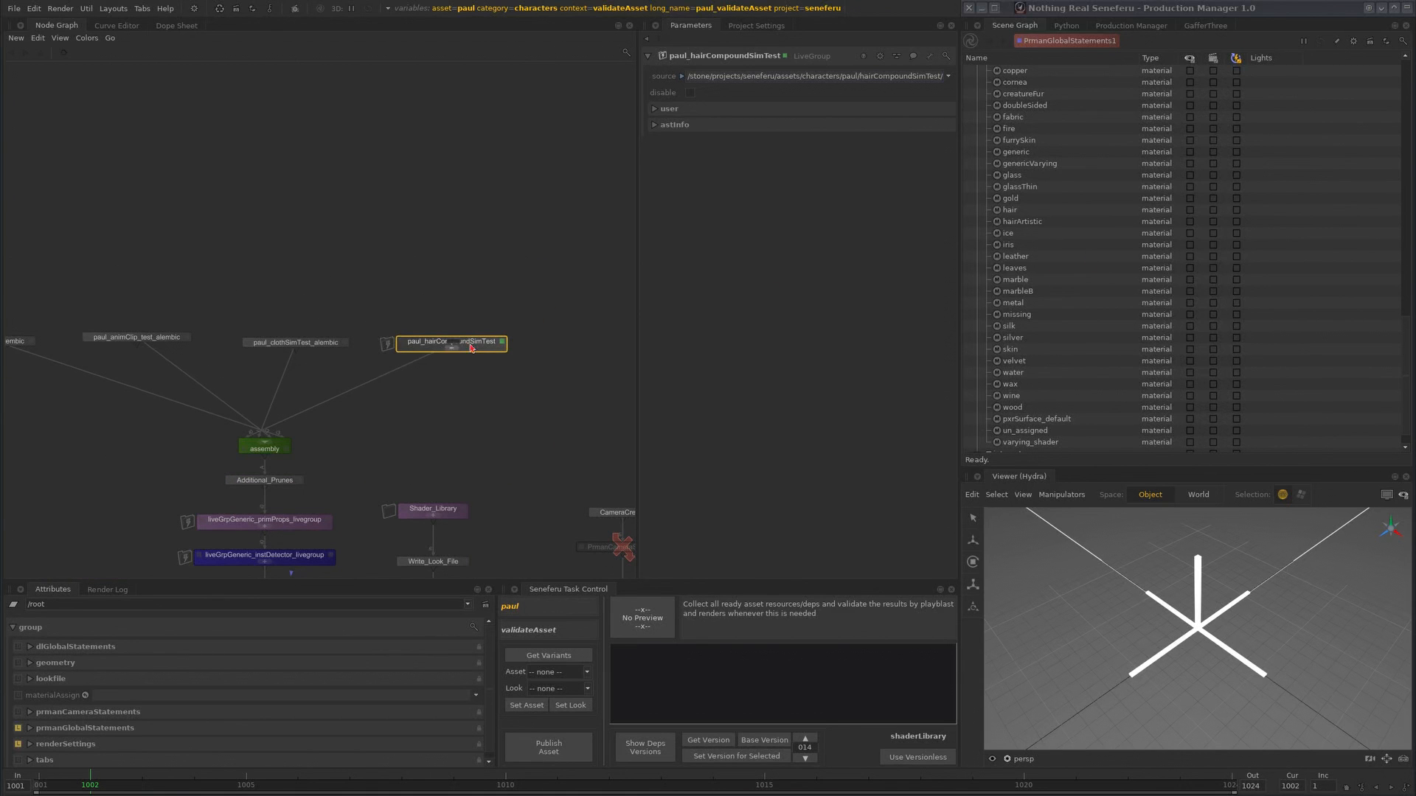
pyautogui.scroll(5, 472, 349)
pyautogui.moveTo(487, 250); pyautogui.dragTo(472, 352, button='middle')
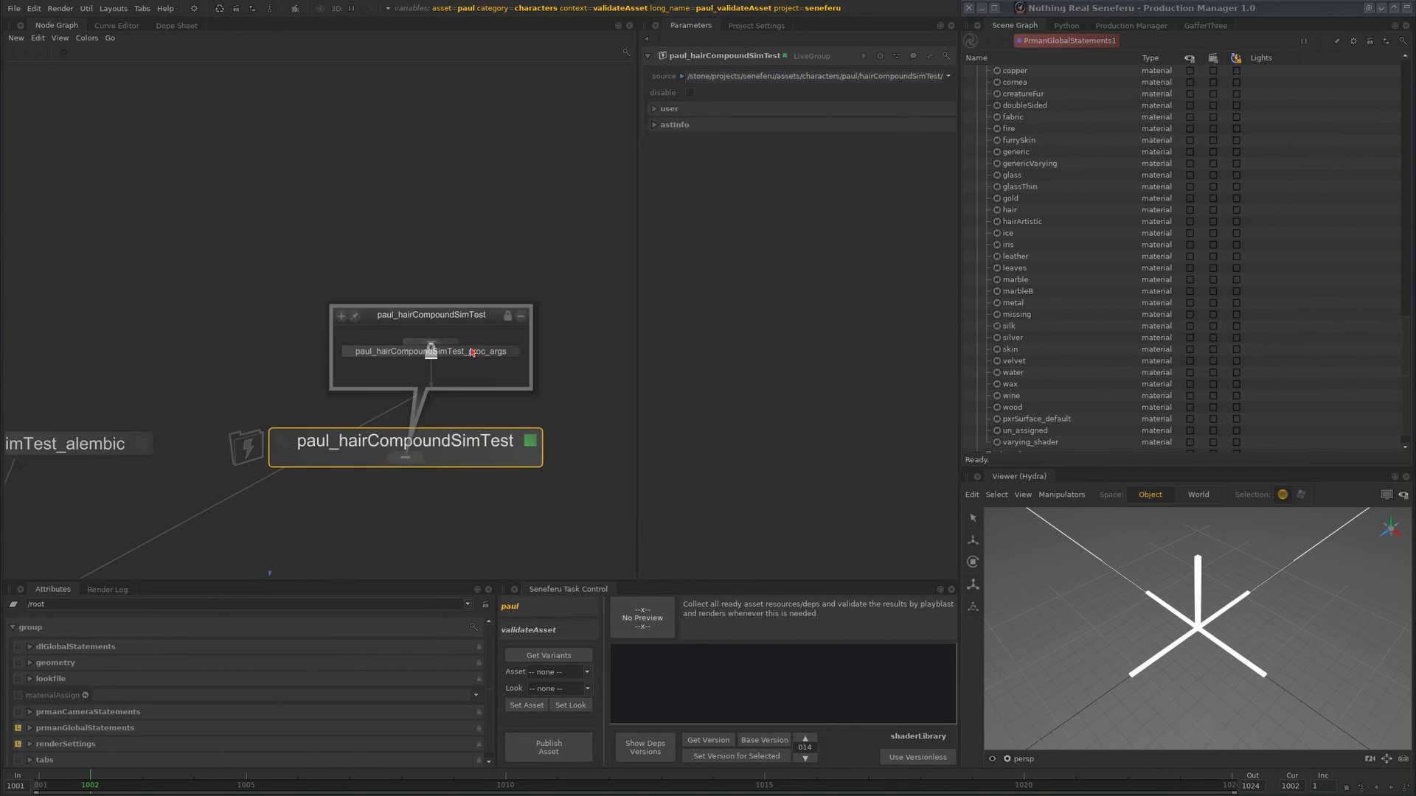
pyautogui.click(521, 315)
pyautogui.scroll(-5, 467, 435)
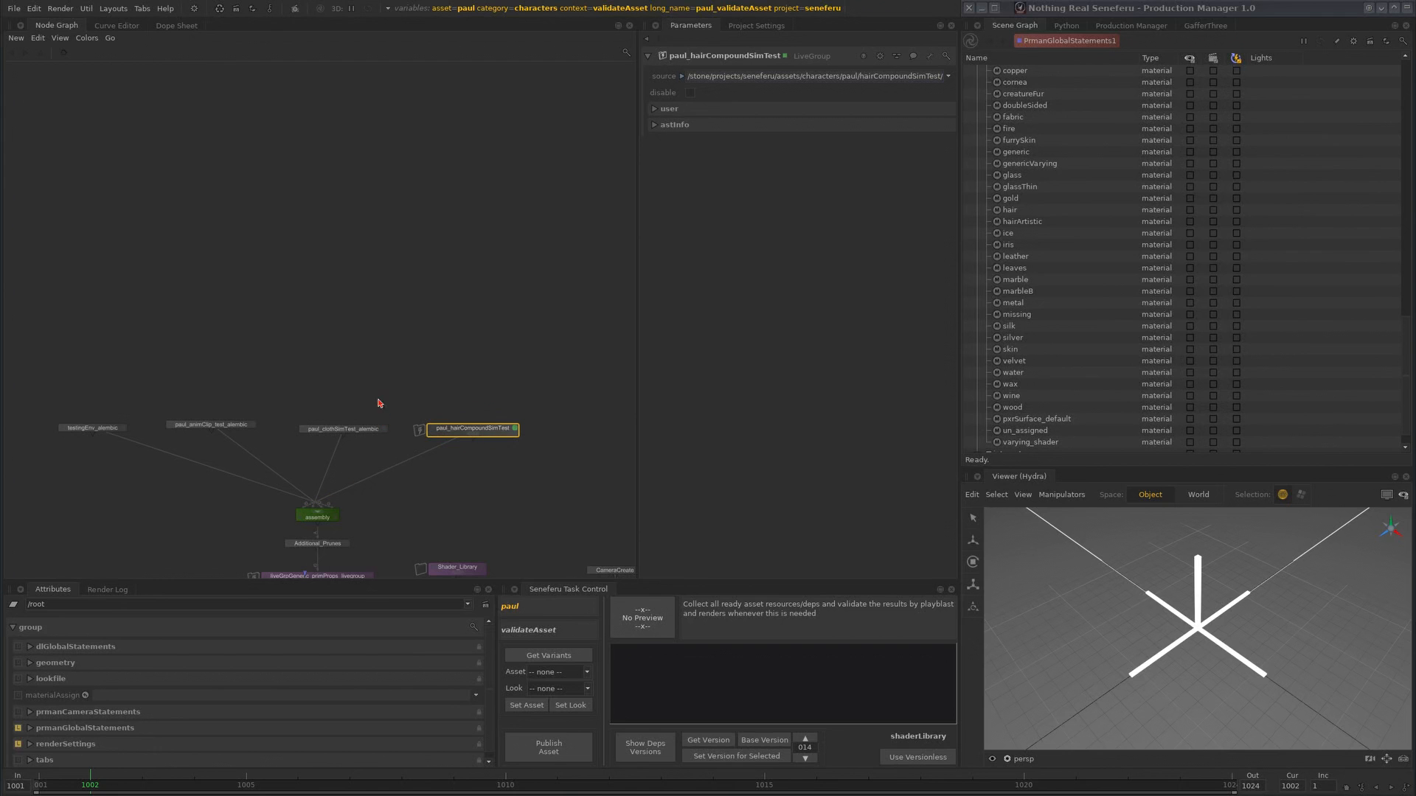
# - Reposition paul_animClip_test_alembic and paul_clothSimTest_alembic above assembly, leaving the cloth simulation node selected for version control
pyautogui.moveTo(421, 504); pyautogui.dragTo(445, 376, button='middle')
pyautogui.scroll(4, 424, 366)
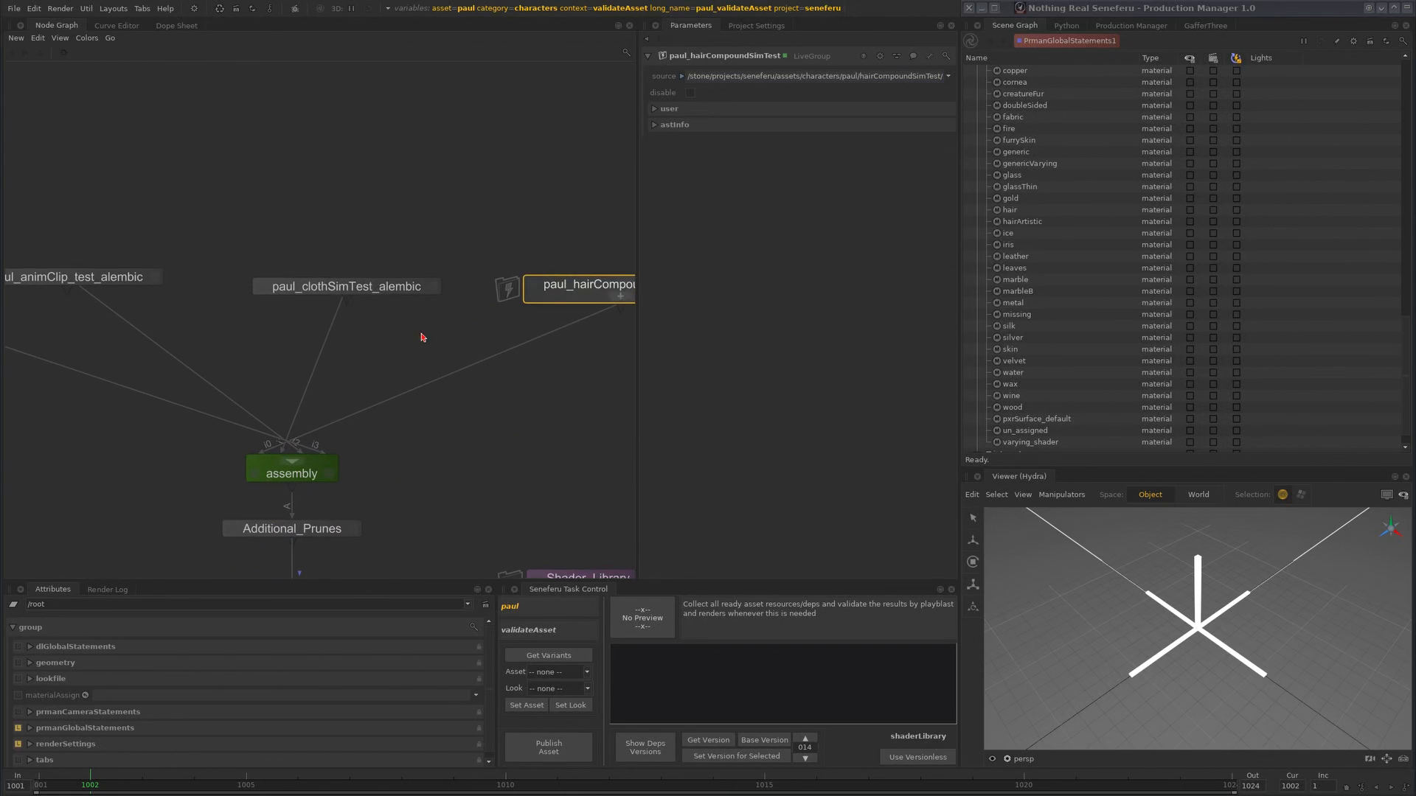
pyautogui.moveTo(399, 287); pyautogui.dragTo(326, 270)
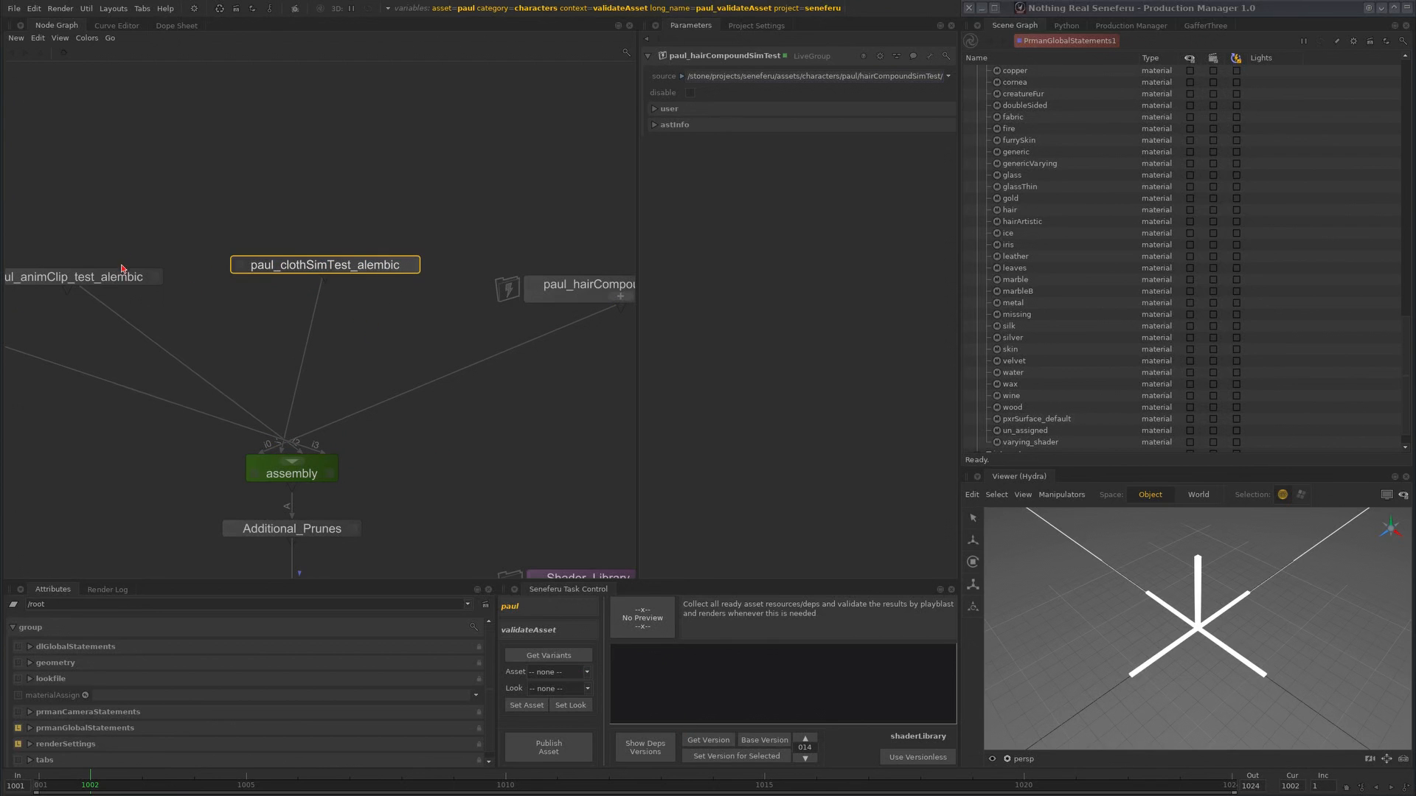
pyautogui.moveTo(121, 274); pyautogui.dragTo(132, 261)
pyautogui.moveTo(325, 260); pyautogui.dragTo(320, 266)
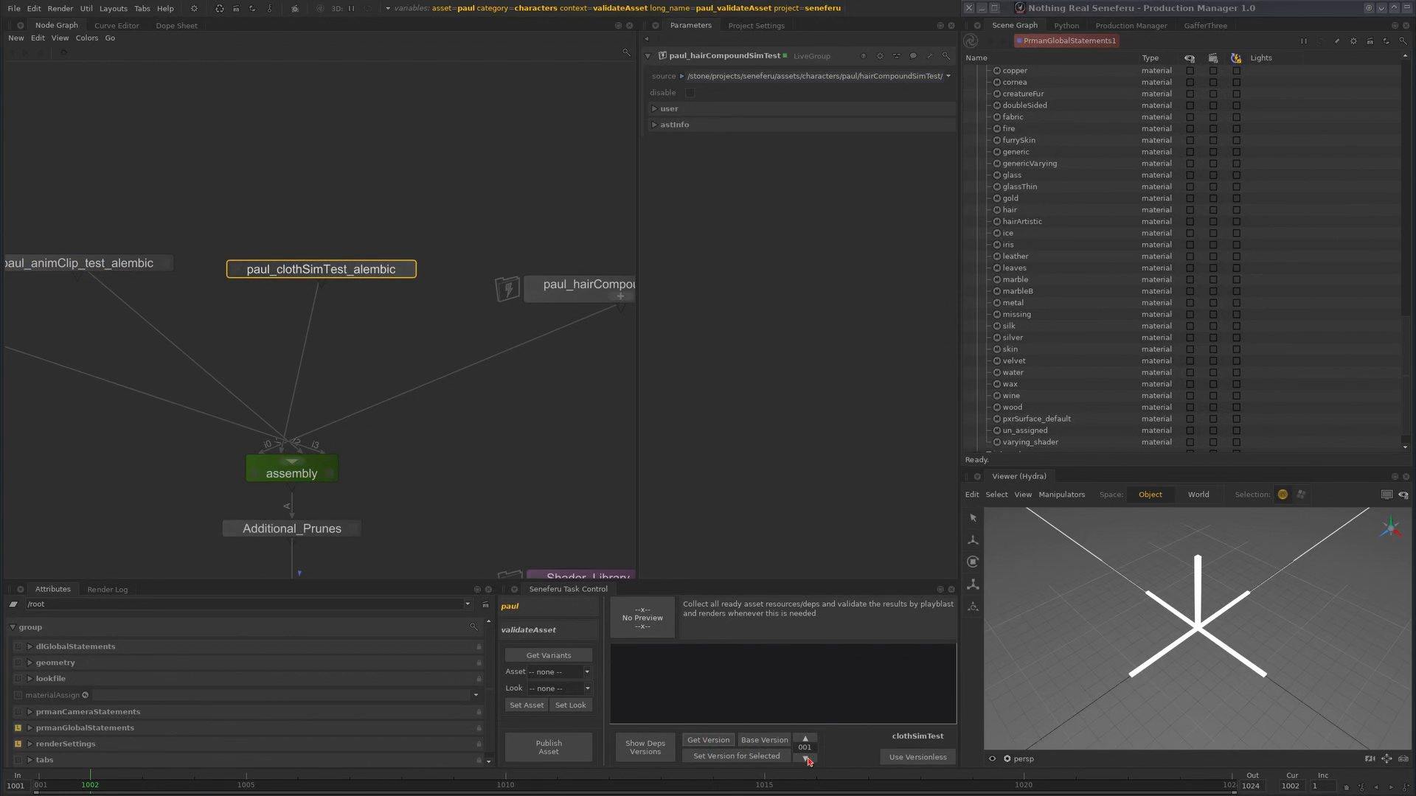
# - Try to step the clothSimTest version up in the task control, and select the paul_hairCompoundSimTest node
pyautogui.moveTo(626, 365); pyautogui.dragTo(476, 401, button='middle')
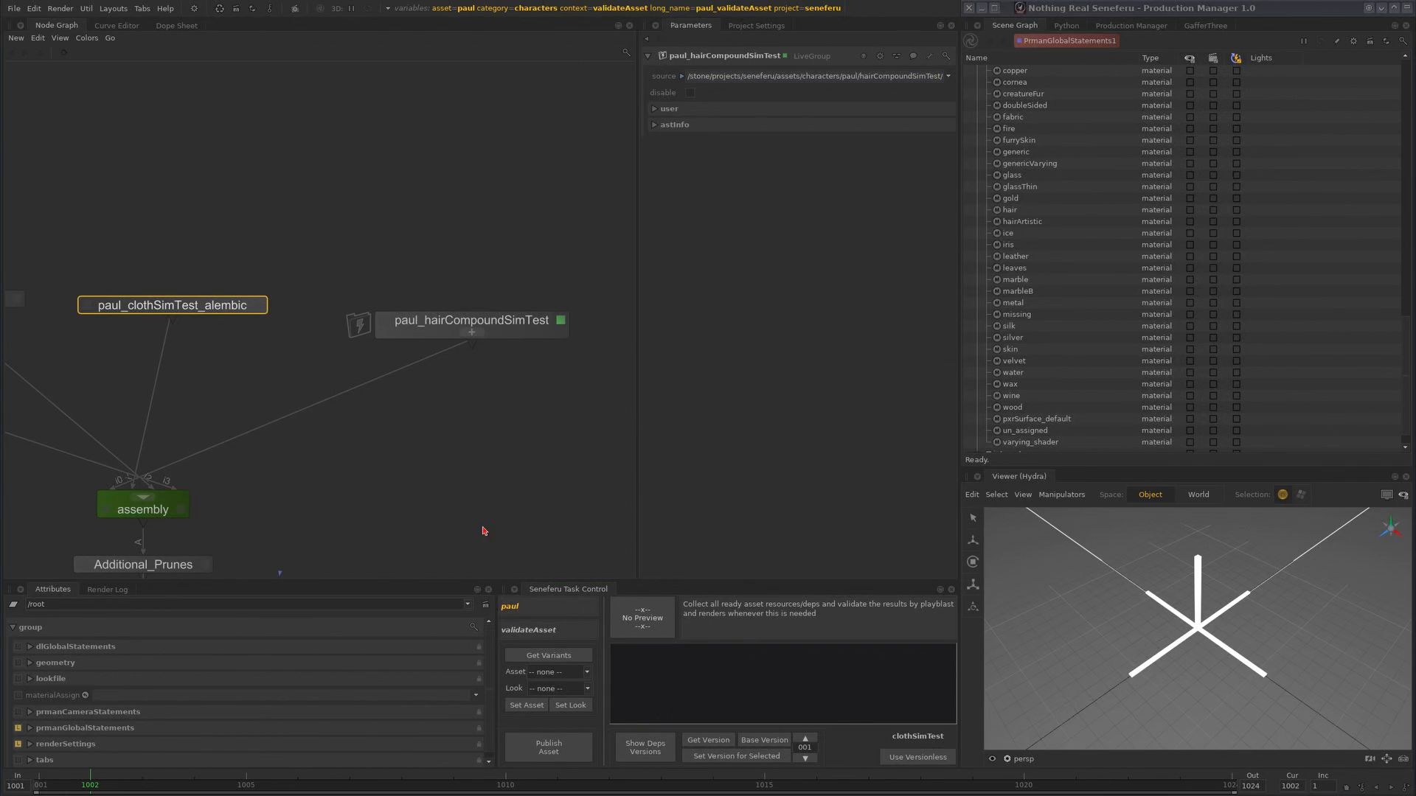
pyautogui.click(806, 740)
pyautogui.moveTo(463, 334); pyautogui.dragTo(436, 308)
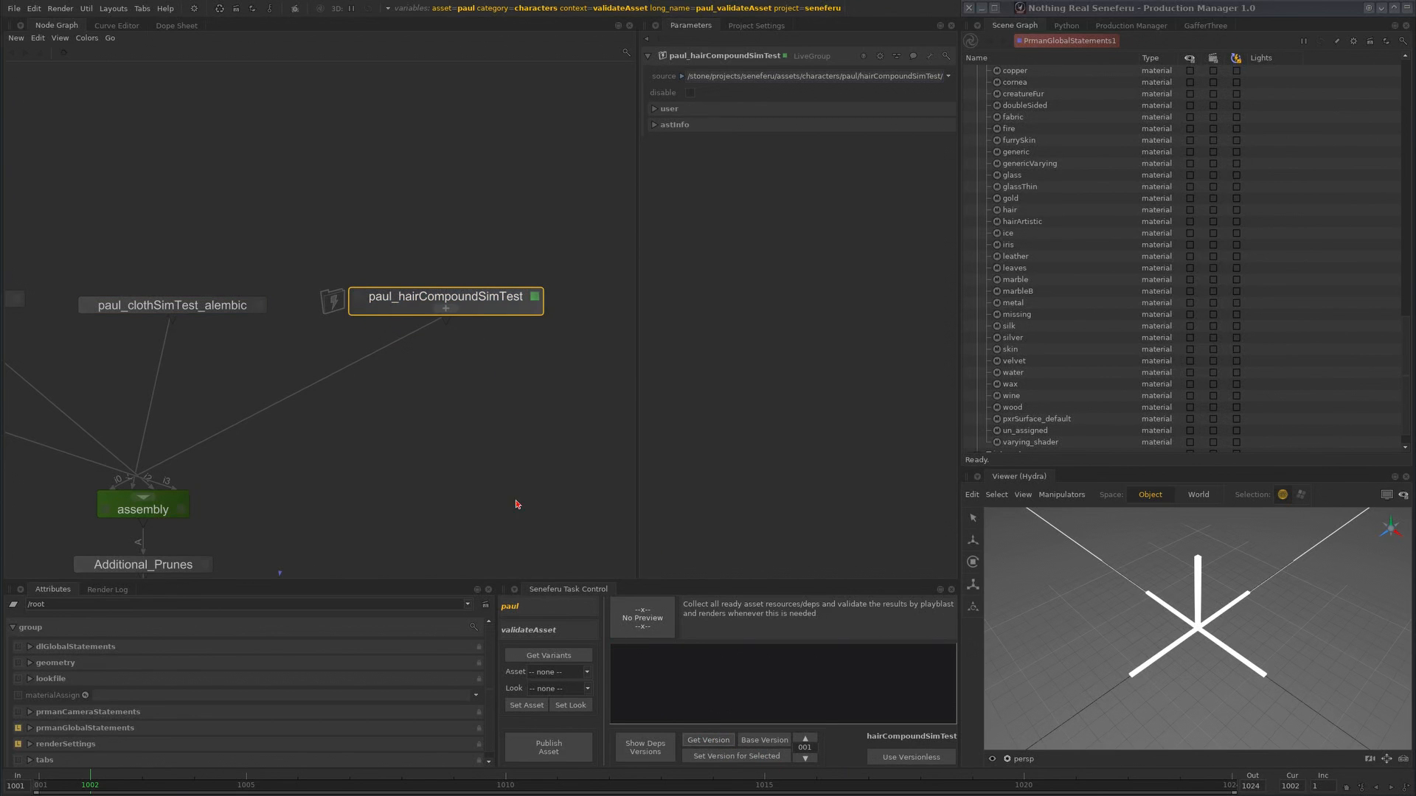
# - Examine the whole template graph, from the source nodes and assembly down to the green render group
pyautogui.moveTo(440, 380); pyautogui.dragTo(358, 367, button='middle')
pyautogui.scroll(-5, 358, 367)
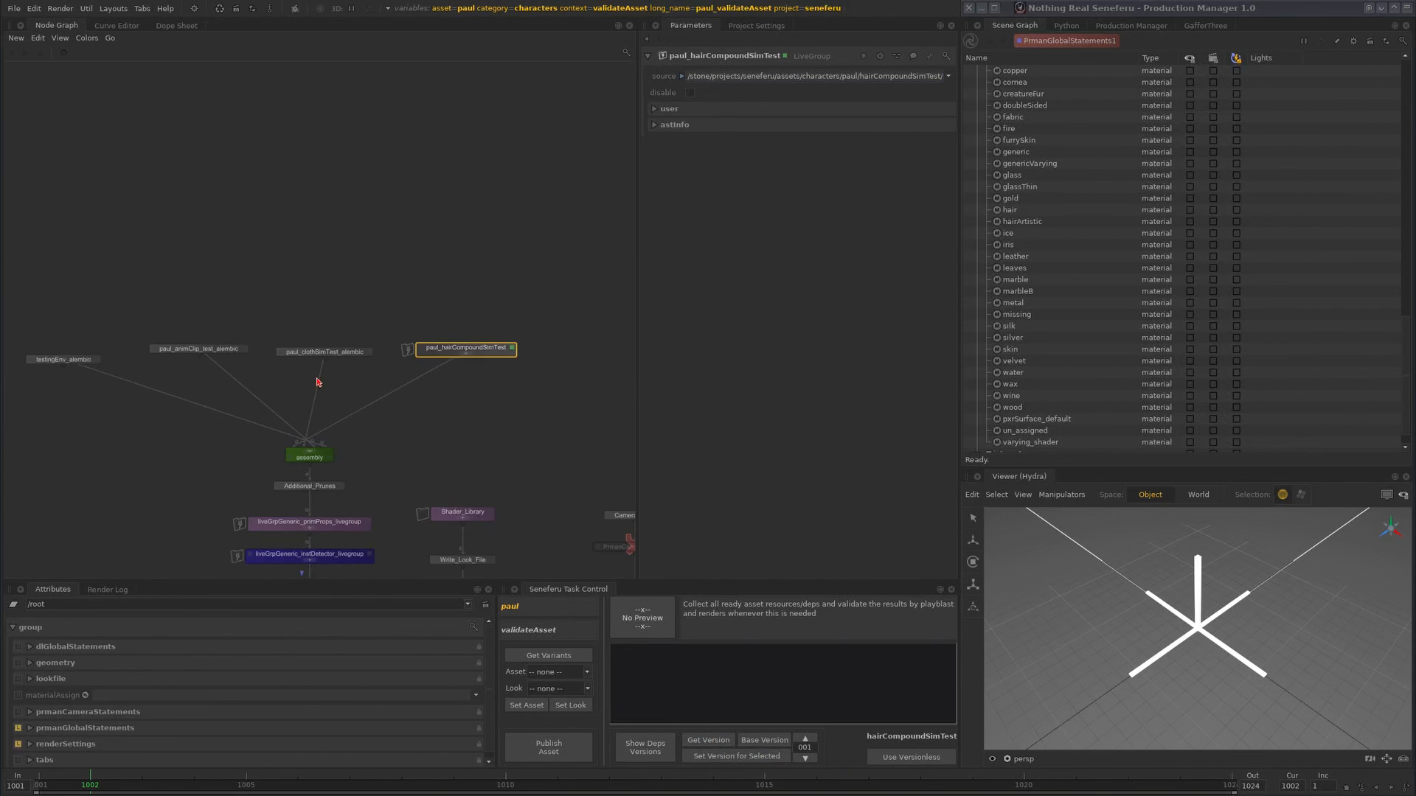
pyautogui.moveTo(496, 509); pyautogui.dragTo(414, 345, button='middle')
pyautogui.scroll(-5, 458, 431)
pyautogui.moveTo(482, 418); pyautogui.dragTo(453, 246, button='middle')
pyautogui.moveTo(463, 378); pyautogui.dragTo(476, 519, button='middle')
pyautogui.scroll(5, 426, 299)
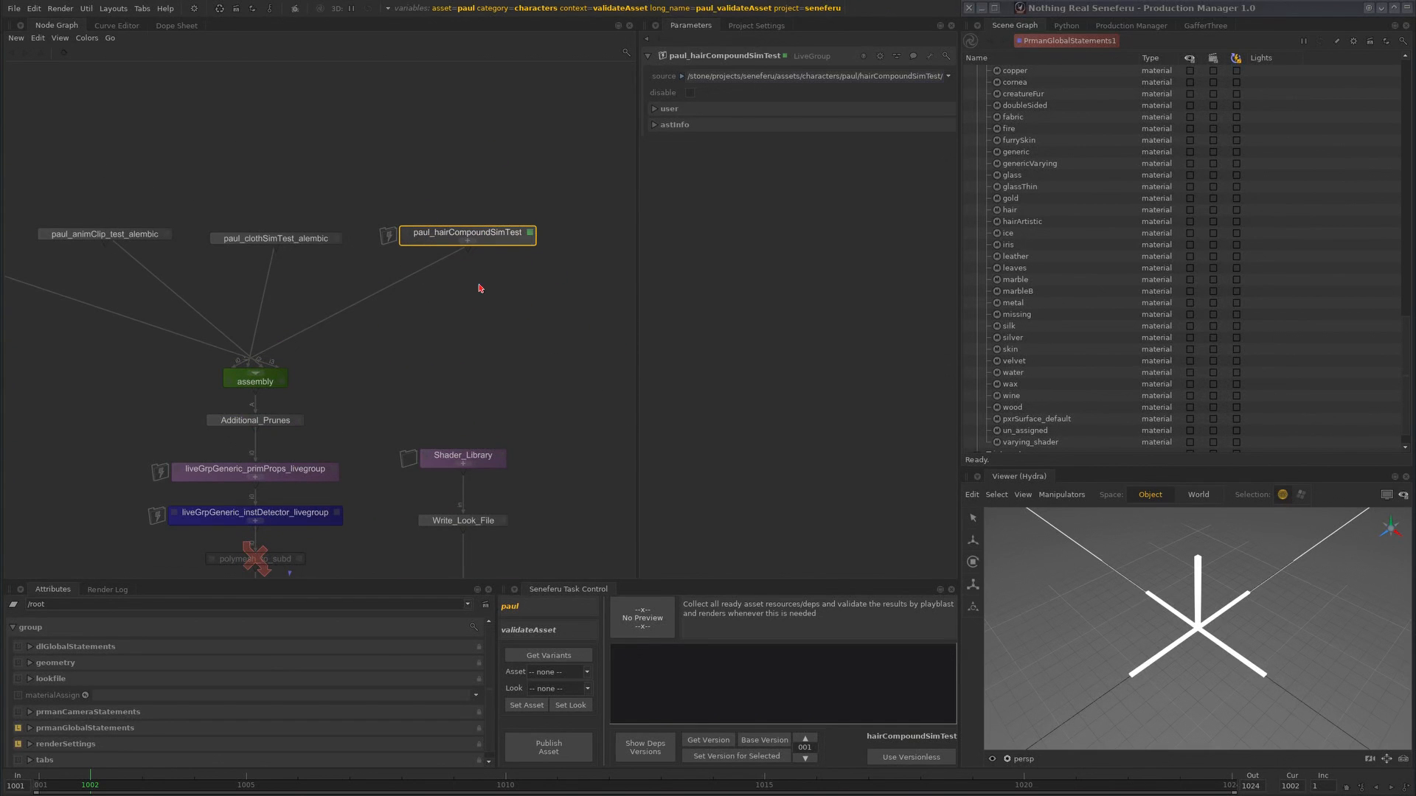
pyautogui.scroll(-5, 525, 392)
pyautogui.moveTo(524, 441); pyautogui.dragTo(468, 292, button='middle')
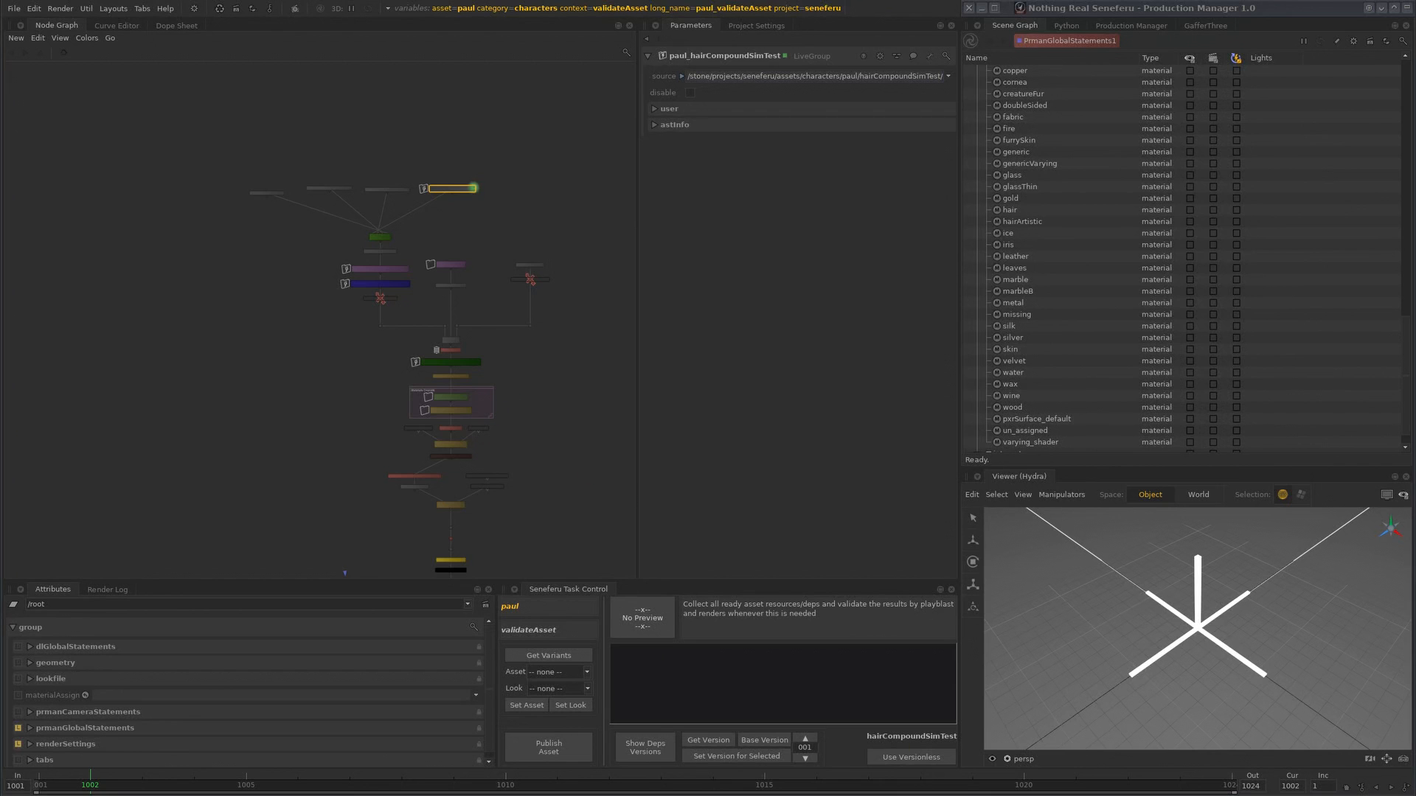
pyautogui.moveTo(522, 435); pyautogui.dragTo(486, 326, button='middle')
# - Look through /root/world/cam/camera in the Hydra viewer and include the root location in the viewer
pyautogui.click(1034, 759)
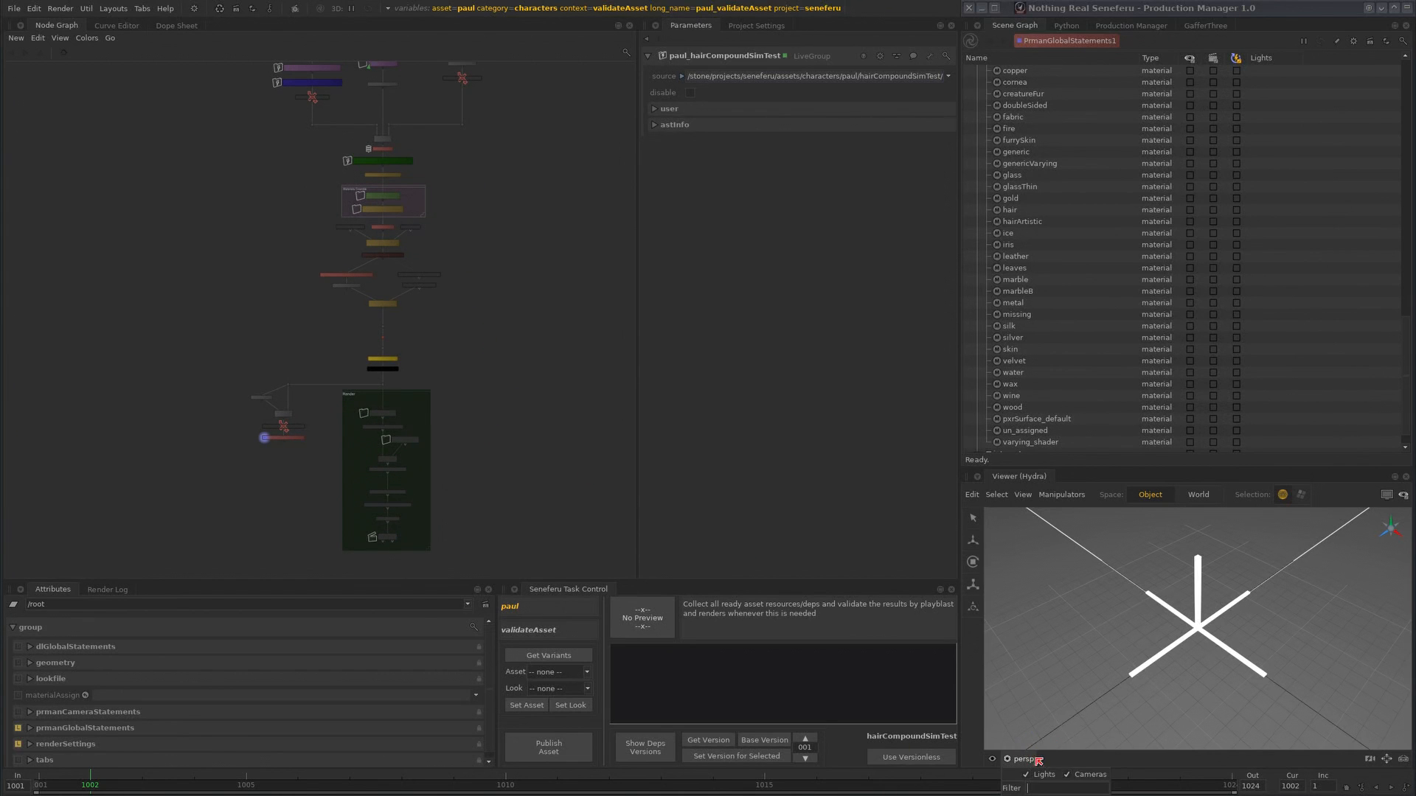
pyautogui.click(1060, 794)
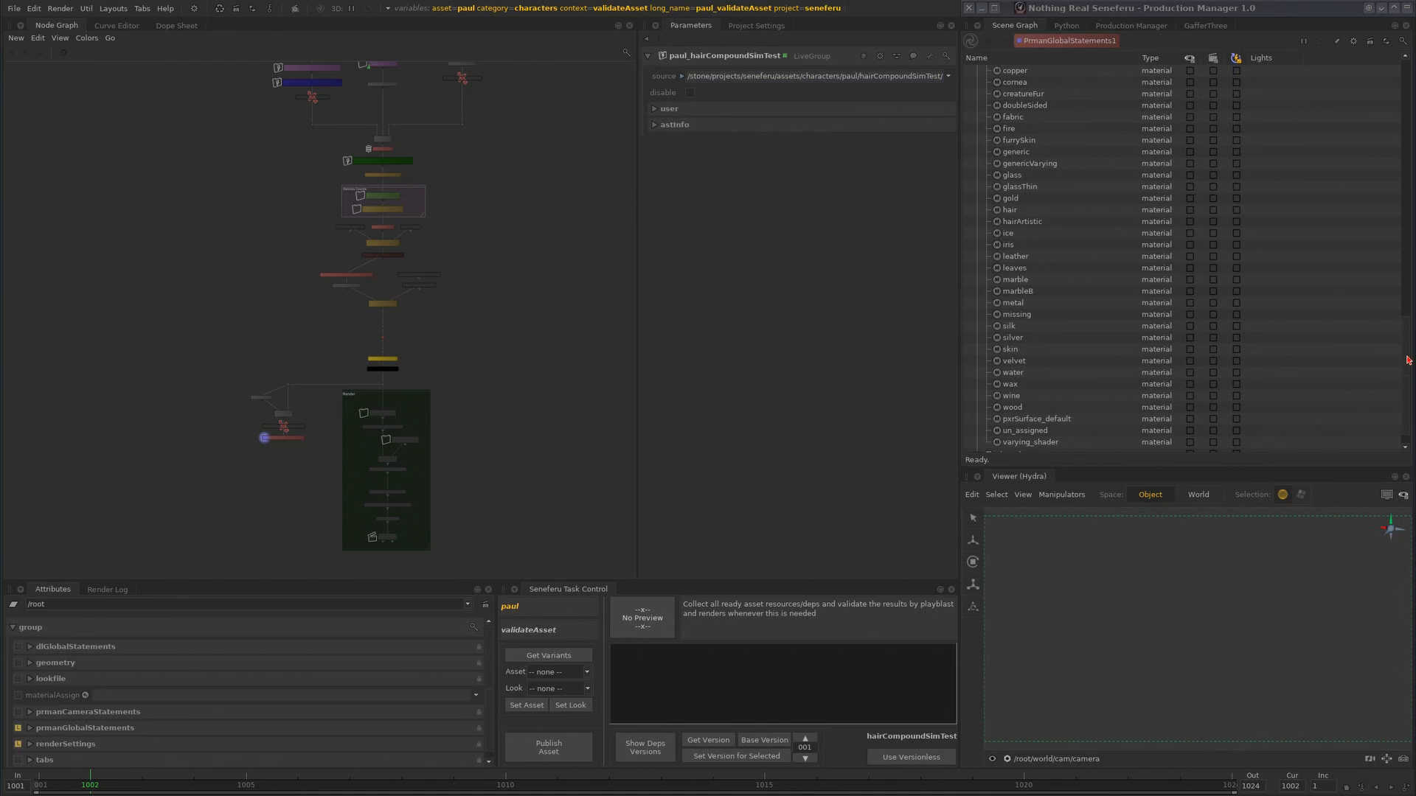
pyautogui.moveTo(1407, 360); pyautogui.dragTo(1410, 58)
pyautogui.click(1238, 71)
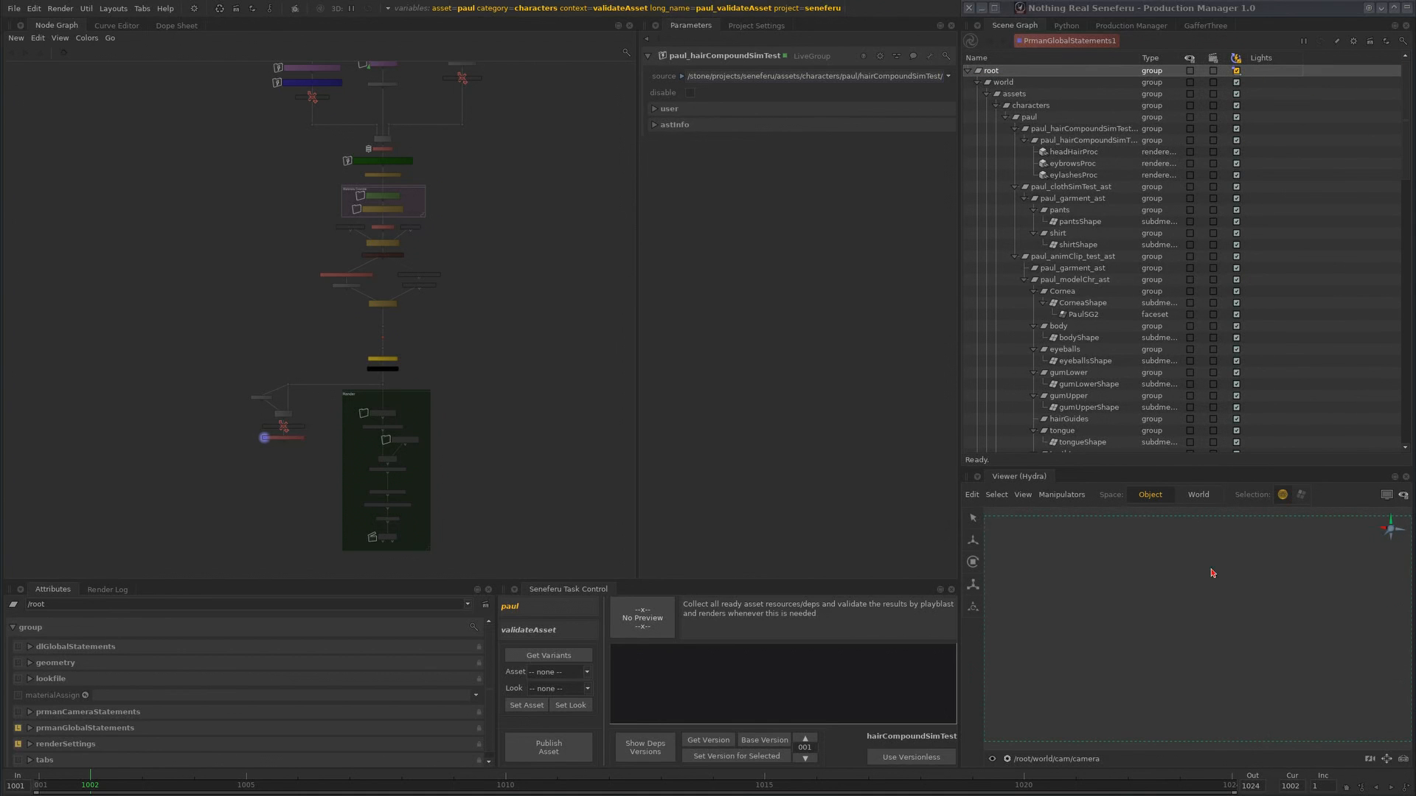
# - Select pantsShape under paul_clothSimTest_ast and reframe the scene camera on the character's head and torso
pyautogui.click(1080, 221)
pyautogui.scroll(-3, 1198, 629)
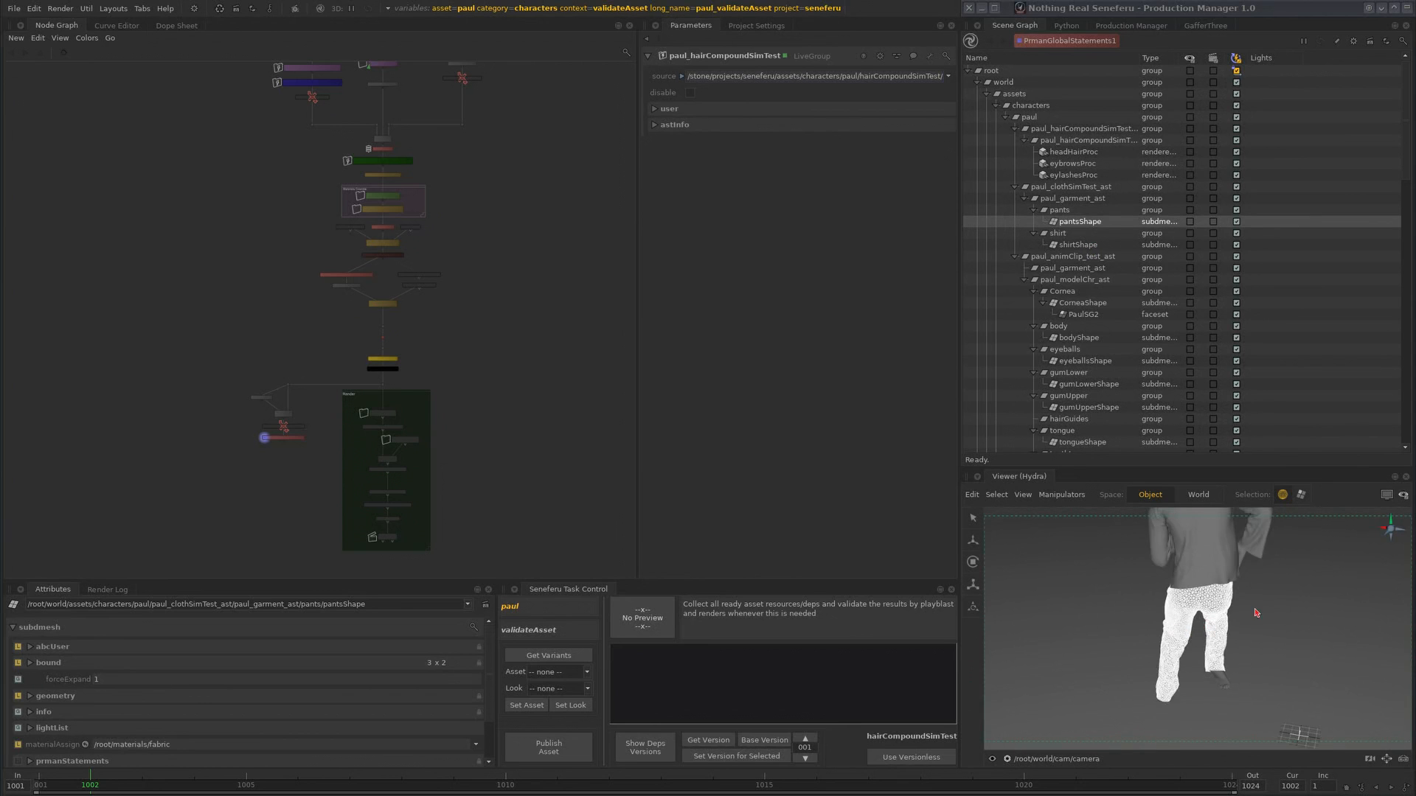
pyautogui.keyDown('alt'); pyautogui.moveTo(1255, 613); pyautogui.dragTo(1168, 652); pyautogui.keyUp('alt')
pyautogui.keyDown('alt'); pyautogui.moveTo(1230, 566); pyautogui.dragTo(1210, 659, button='middle'); pyautogui.keyUp('alt')
pyautogui.keyDown('alt'); pyautogui.moveTo(1210, 658); pyautogui.dragTo(1244, 622); pyautogui.keyUp('alt')
pyautogui.keyDown('alt'); pyautogui.moveTo(1245, 622); pyautogui.dragTo(1232, 642, button='middle'); pyautogui.keyUp('alt')
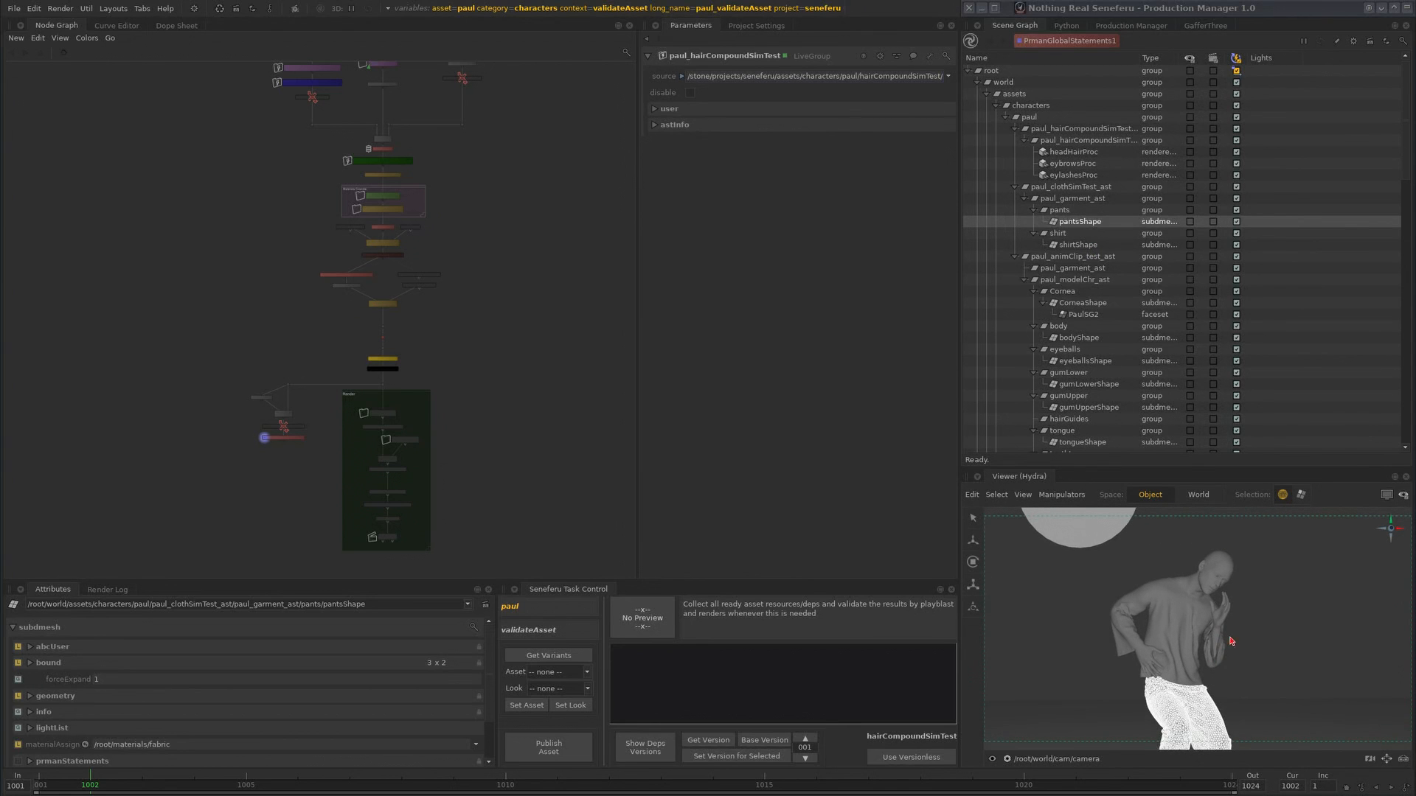
pyautogui.keyDown('alt'); pyautogui.moveTo(1231, 641); pyautogui.dragTo(1220, 646); pyautogui.keyUp('alt')
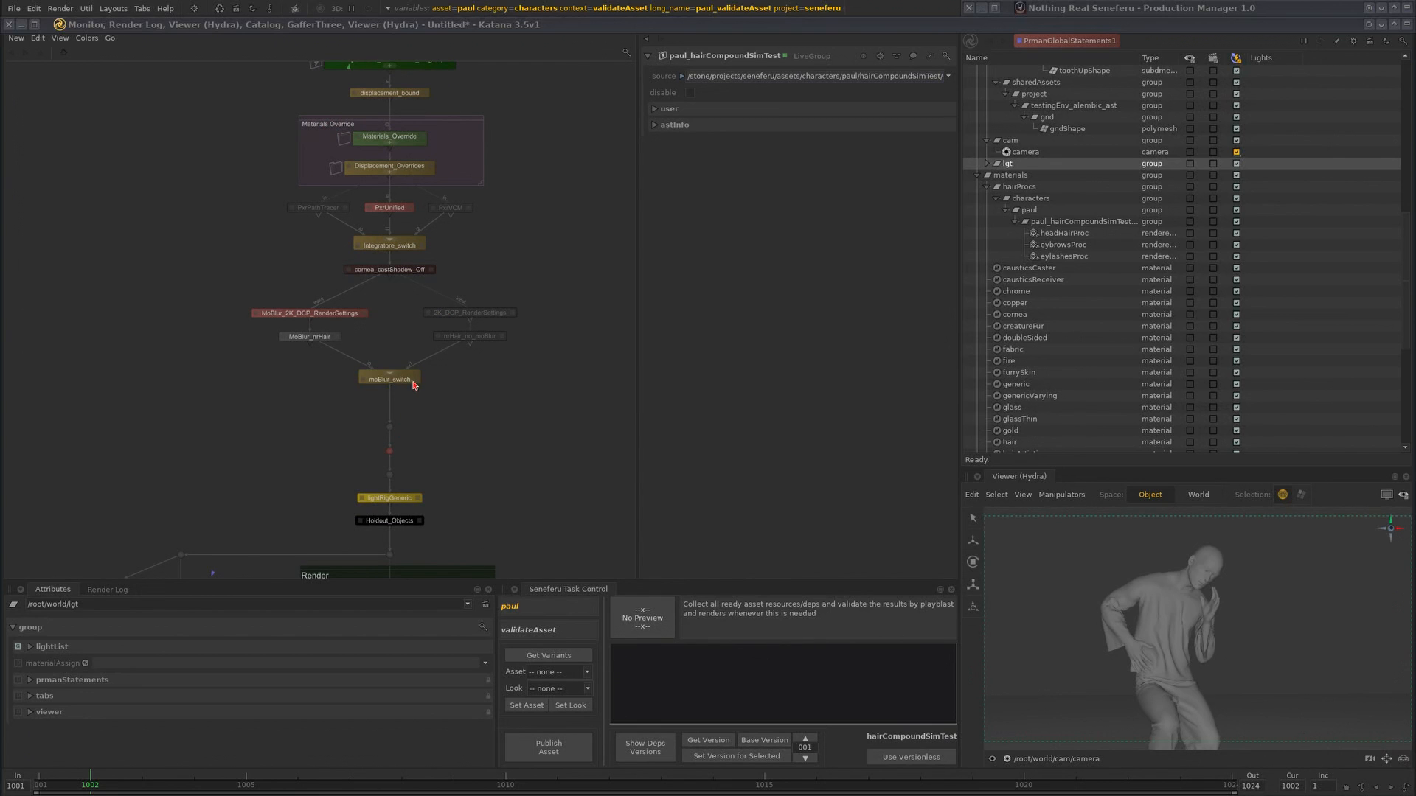
# - Set the moBlur_switch node's input to 1 so the scene uses the render settings without motion blur
pyautogui.click(414, 384)
pyautogui.press('e')
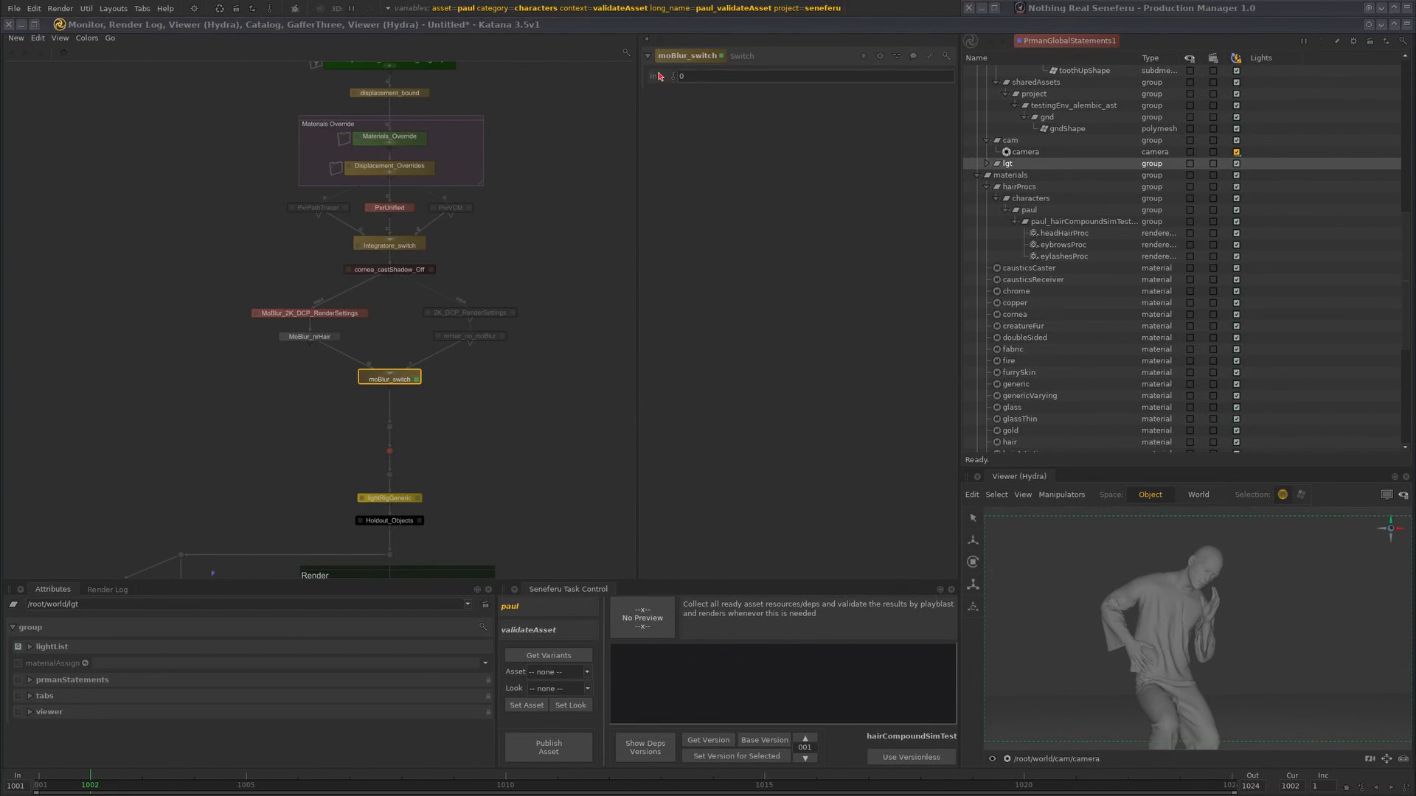
pyautogui.click(747, 80)
pyautogui.write('1')
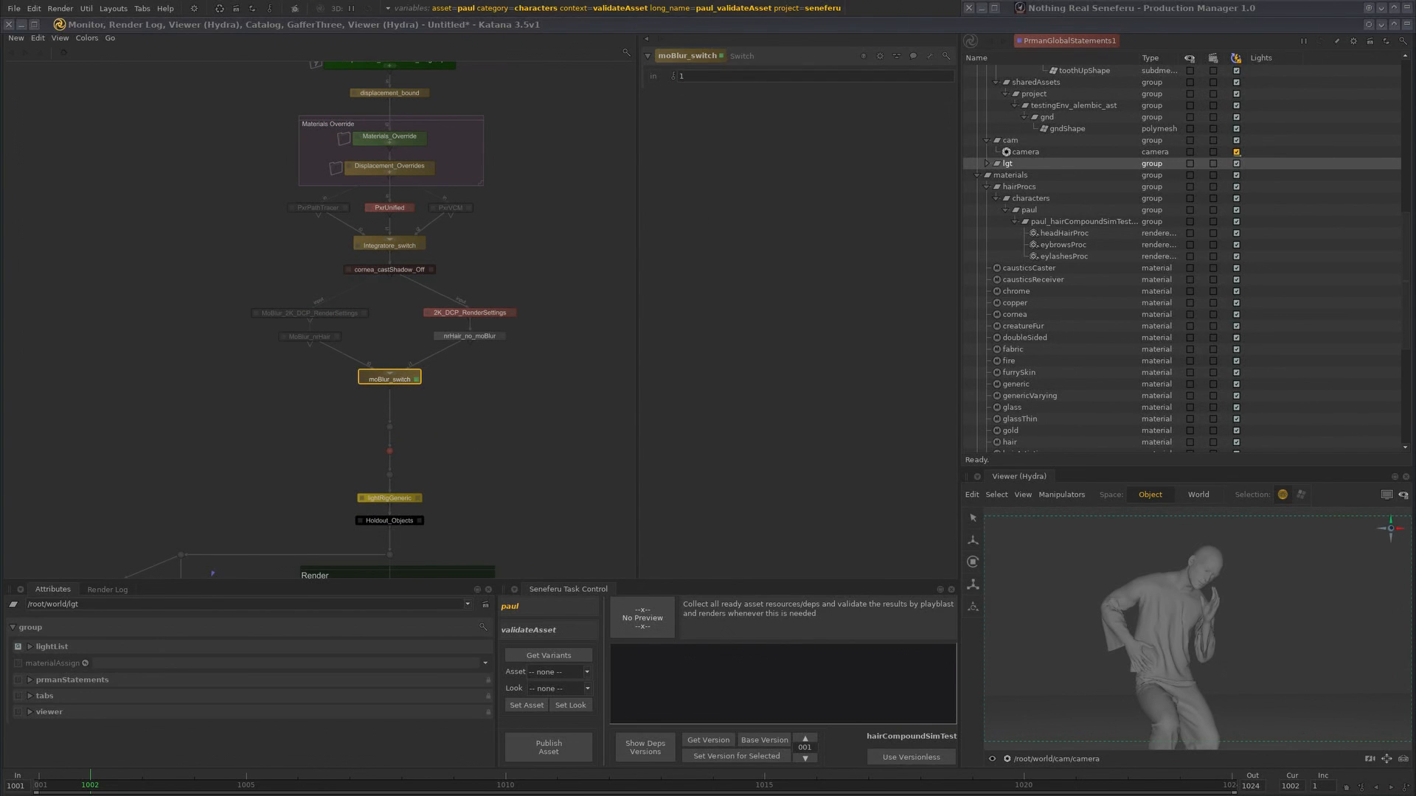
# - Start a live render from the PrmanGlobalStatements1 node and bring up the window holding the large render viewer
pyautogui.scroll(-2, 530, 332)
pyautogui.moveTo(509, 397); pyautogui.dragTo(505, 341, button='middle')
pyautogui.moveTo(528, 472); pyautogui.dragTo(540, 378, button='middle')
pyautogui.scroll(1, 510, 354)
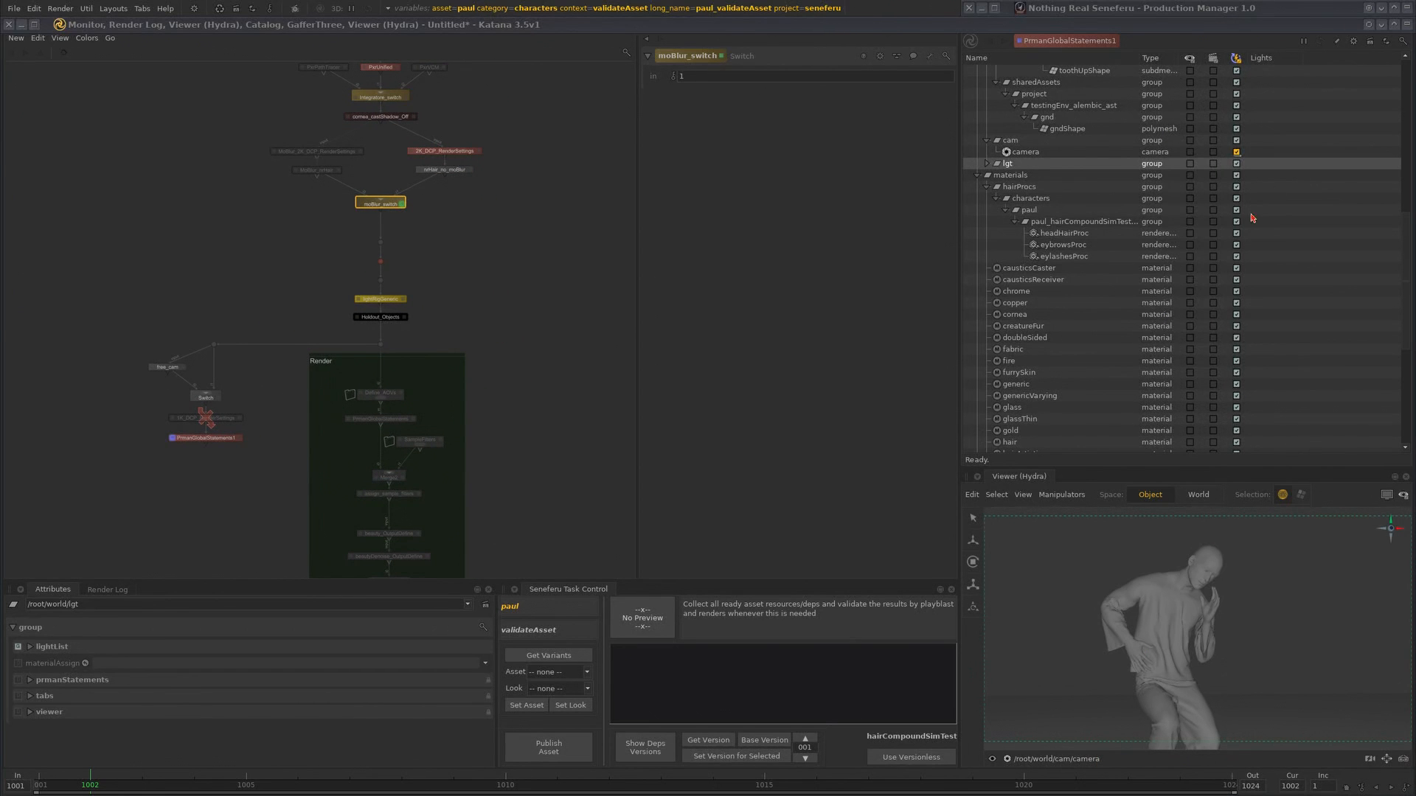
pyautogui.rightClick(223, 441)
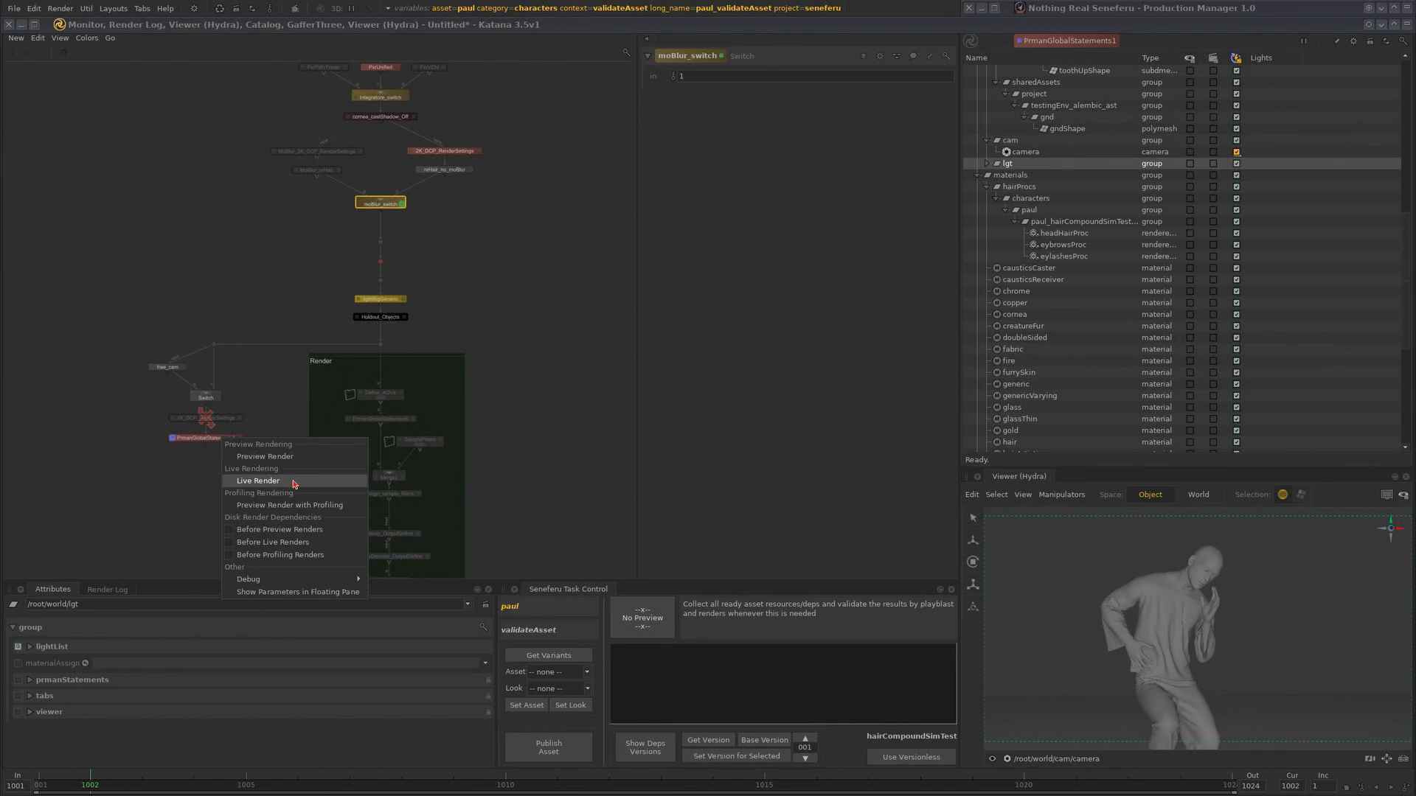
pyautogui.click(293, 482)
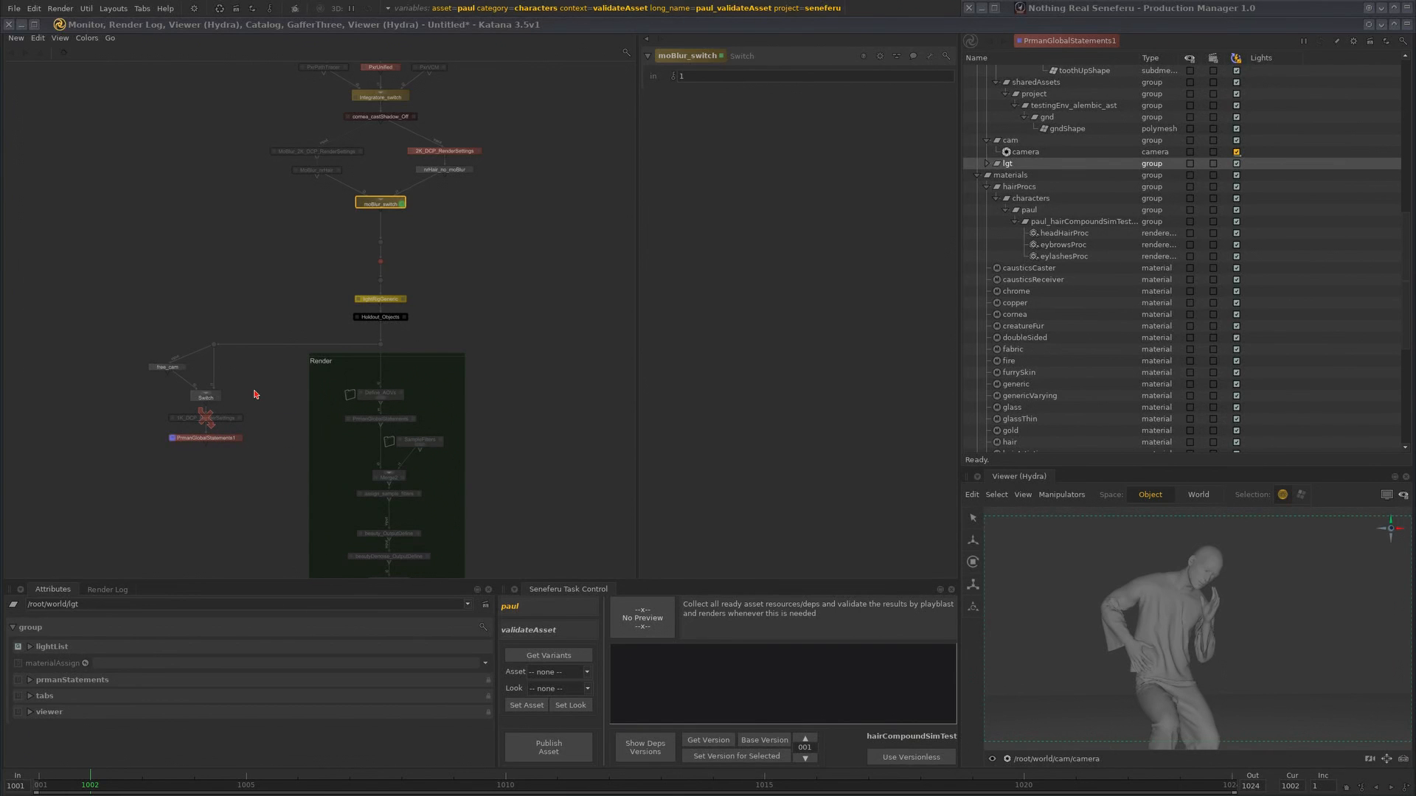
pyautogui.click(1402, 27)
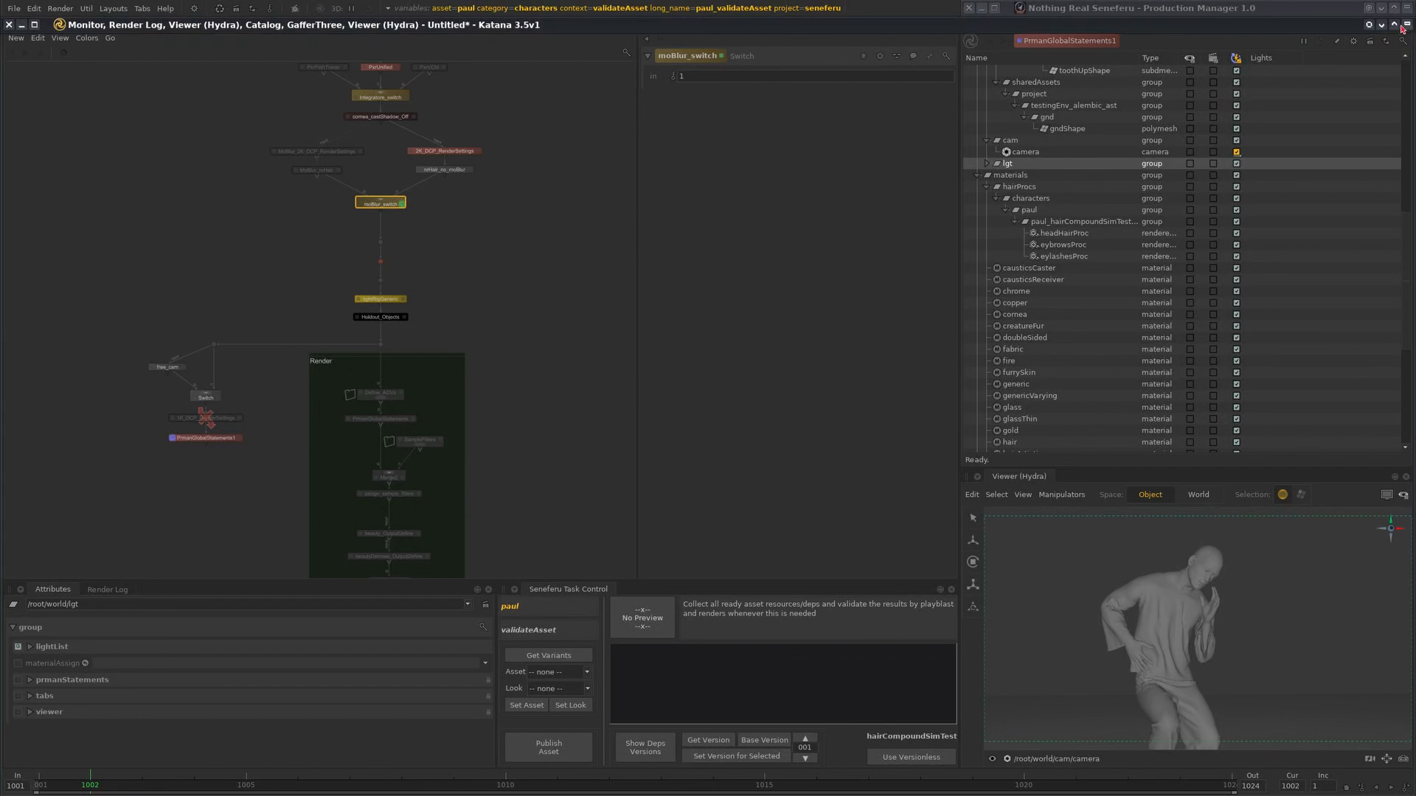
pyautogui.click(1409, 26)
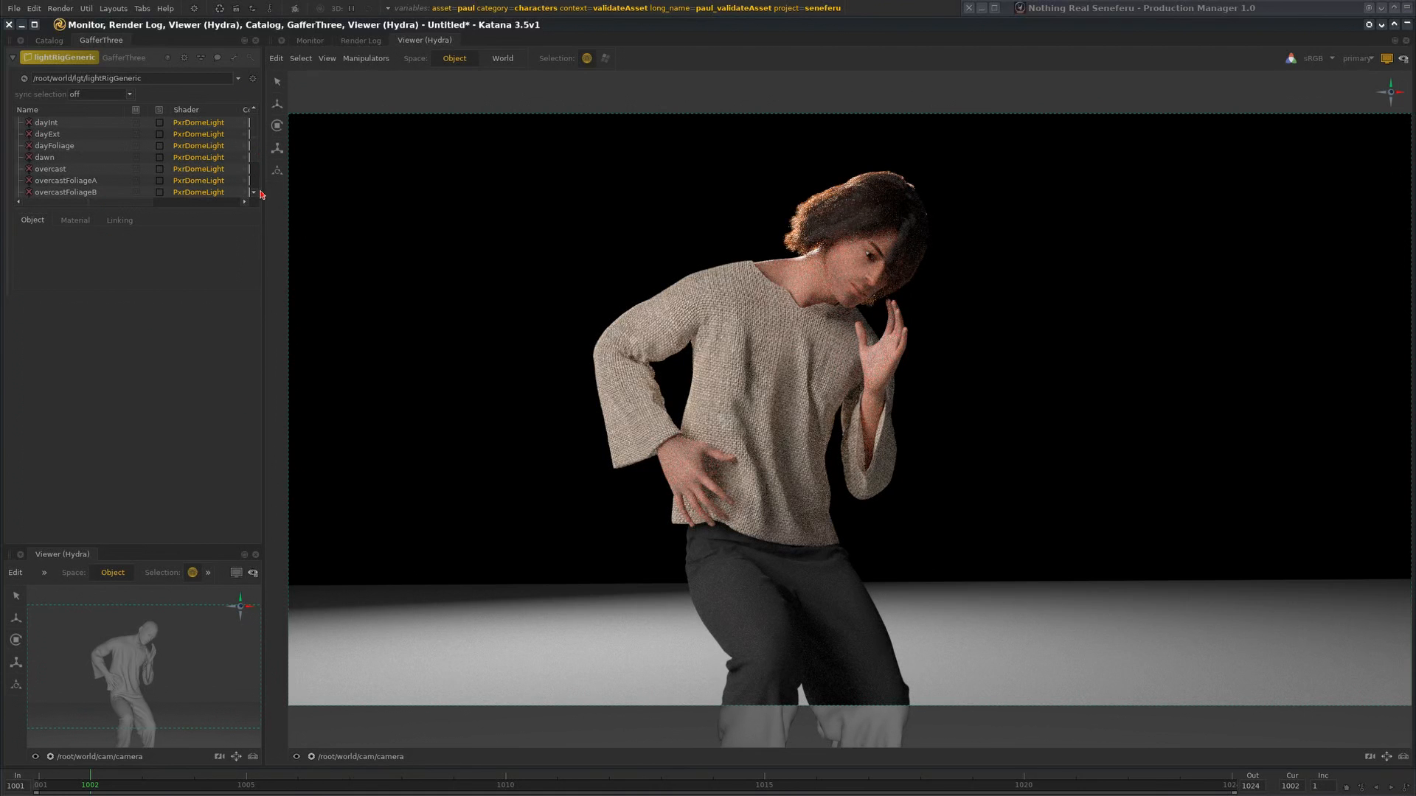
# - Rotate the threePoint light group of lightRigGeneric to 86.2 around y
pyautogui.scroll(-2, 255, 191)
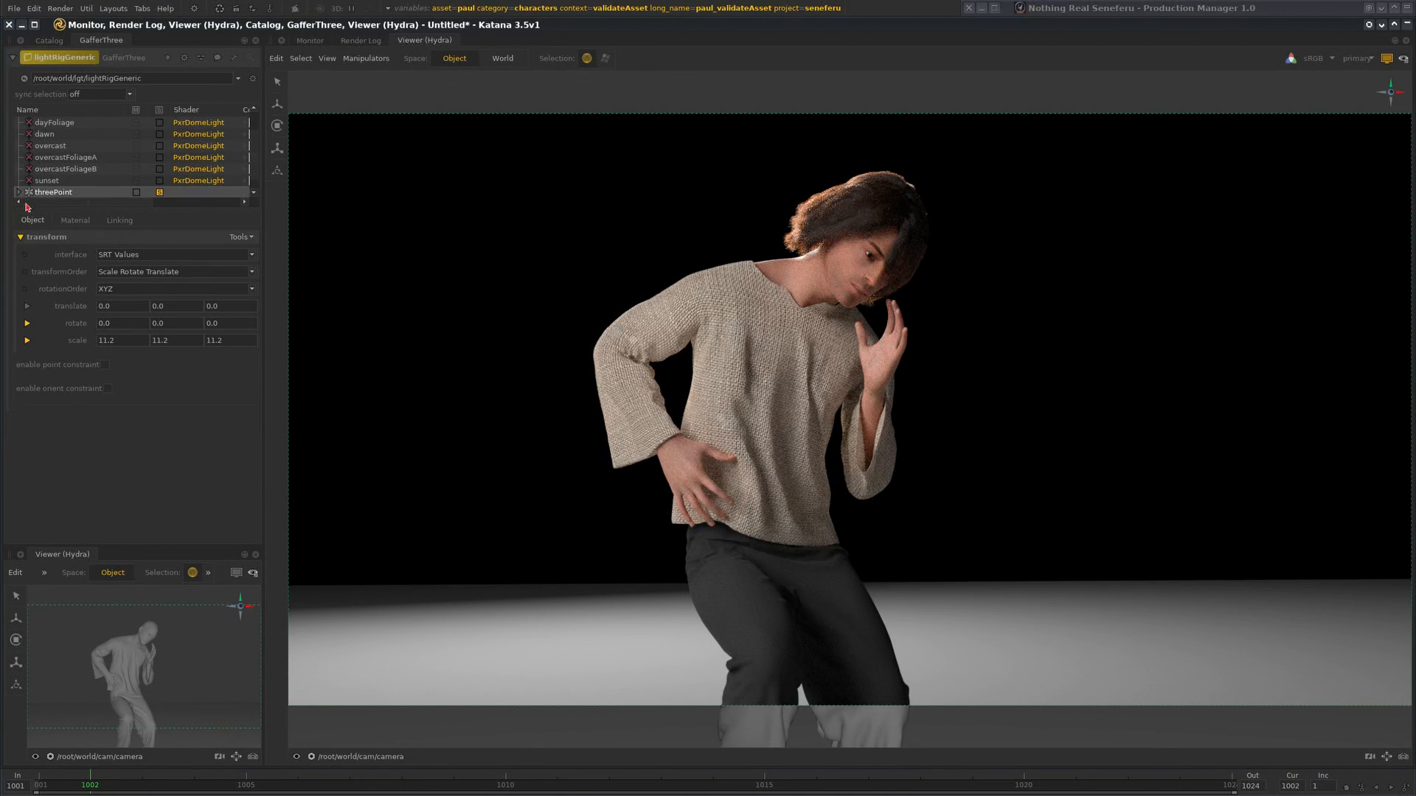
pyautogui.moveTo(256, 165); pyautogui.dragTo(252, 186)
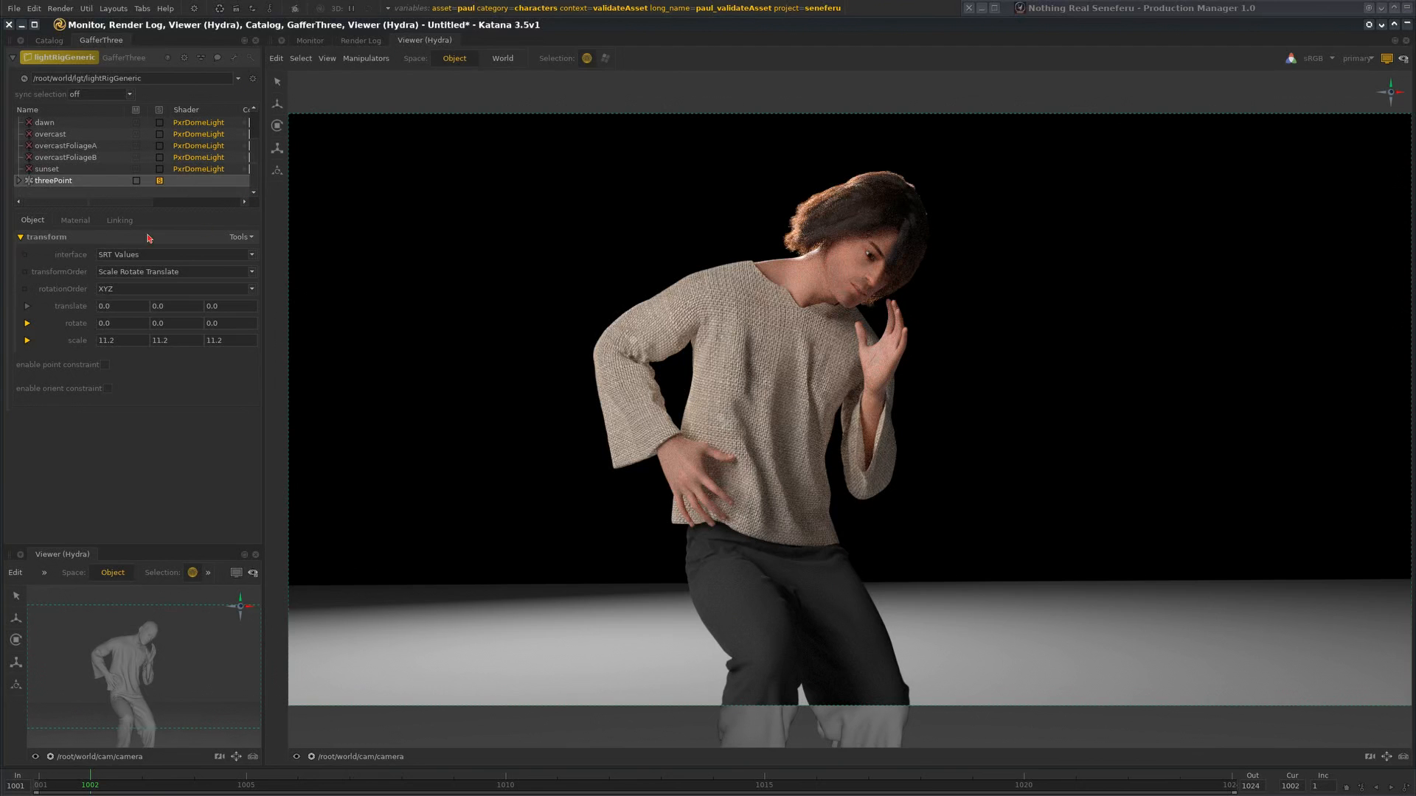
pyautogui.click(28, 325)
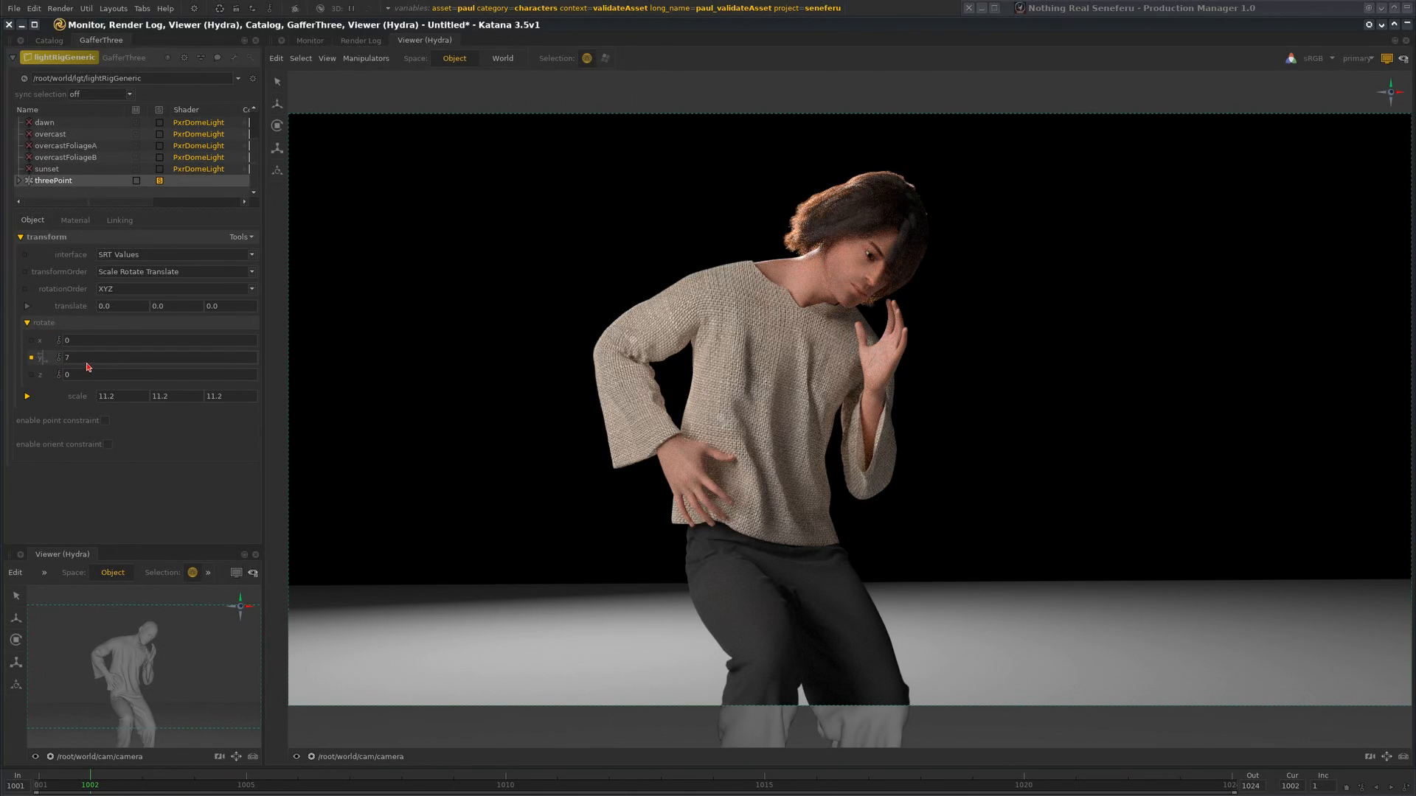
pyautogui.moveTo(87, 364); pyautogui.dragTo(517, 437)
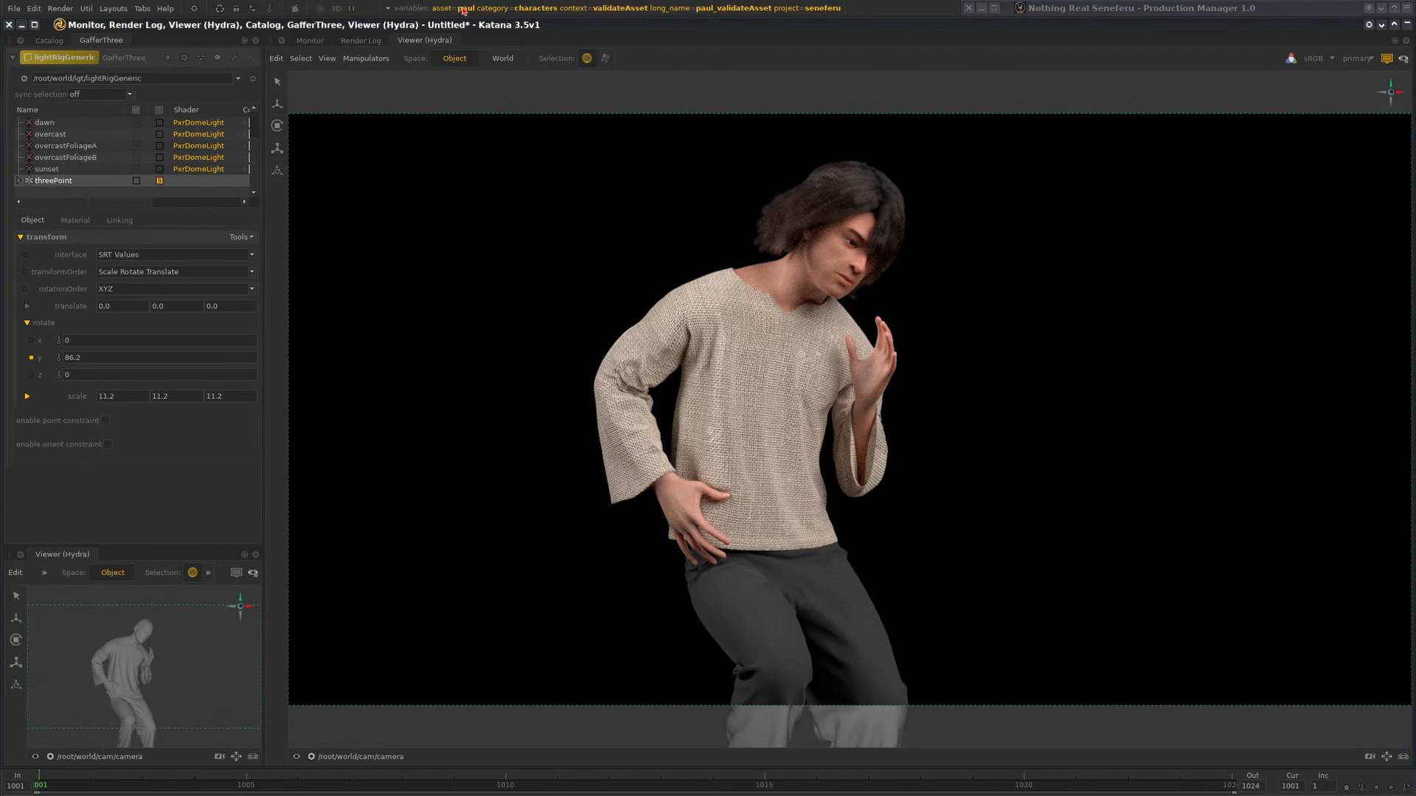
# - Set the asset graph state variable to manHead and rotate the threePoint light group to 224.8 around y
pyautogui.click(462, 11)
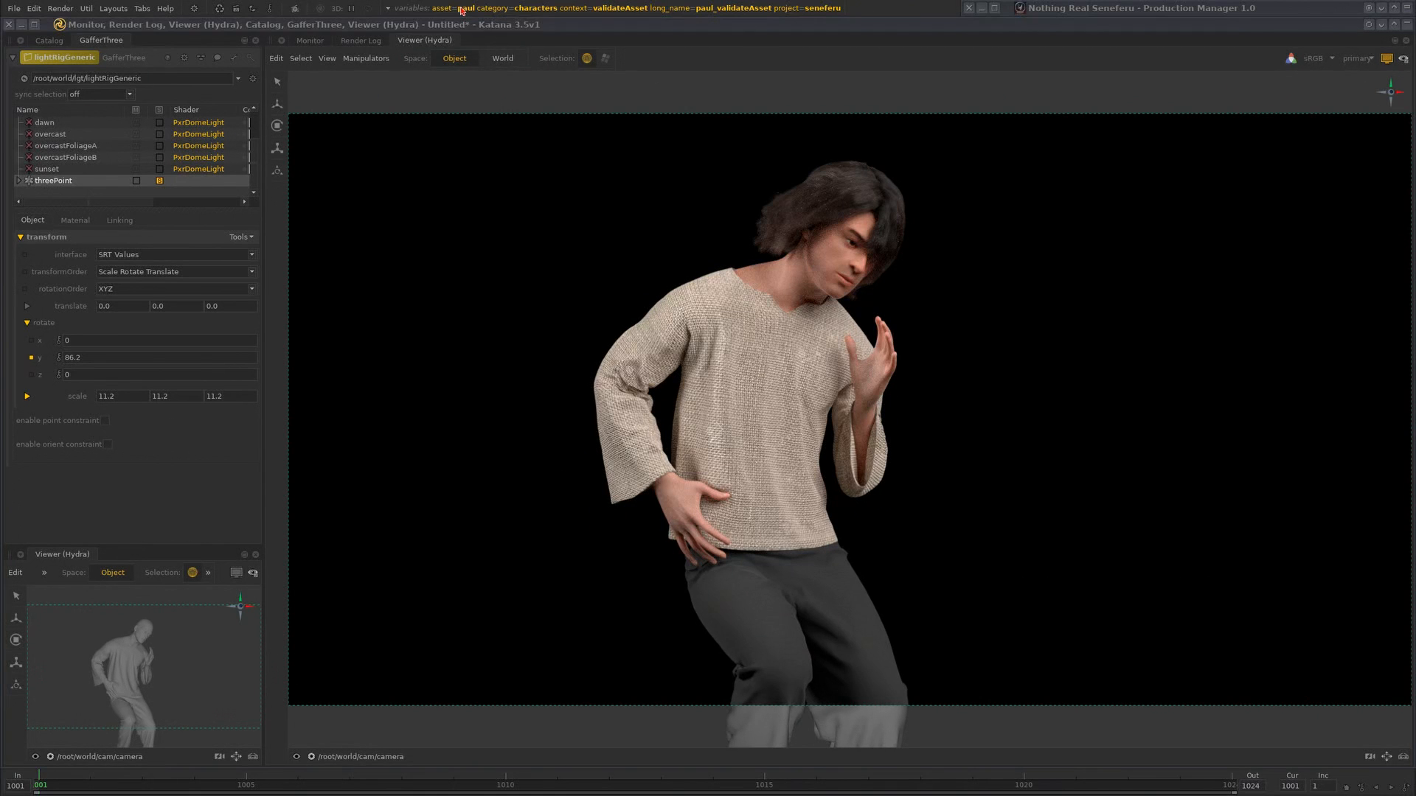
pyautogui.click(462, 11)
pyautogui.click(534, 52)
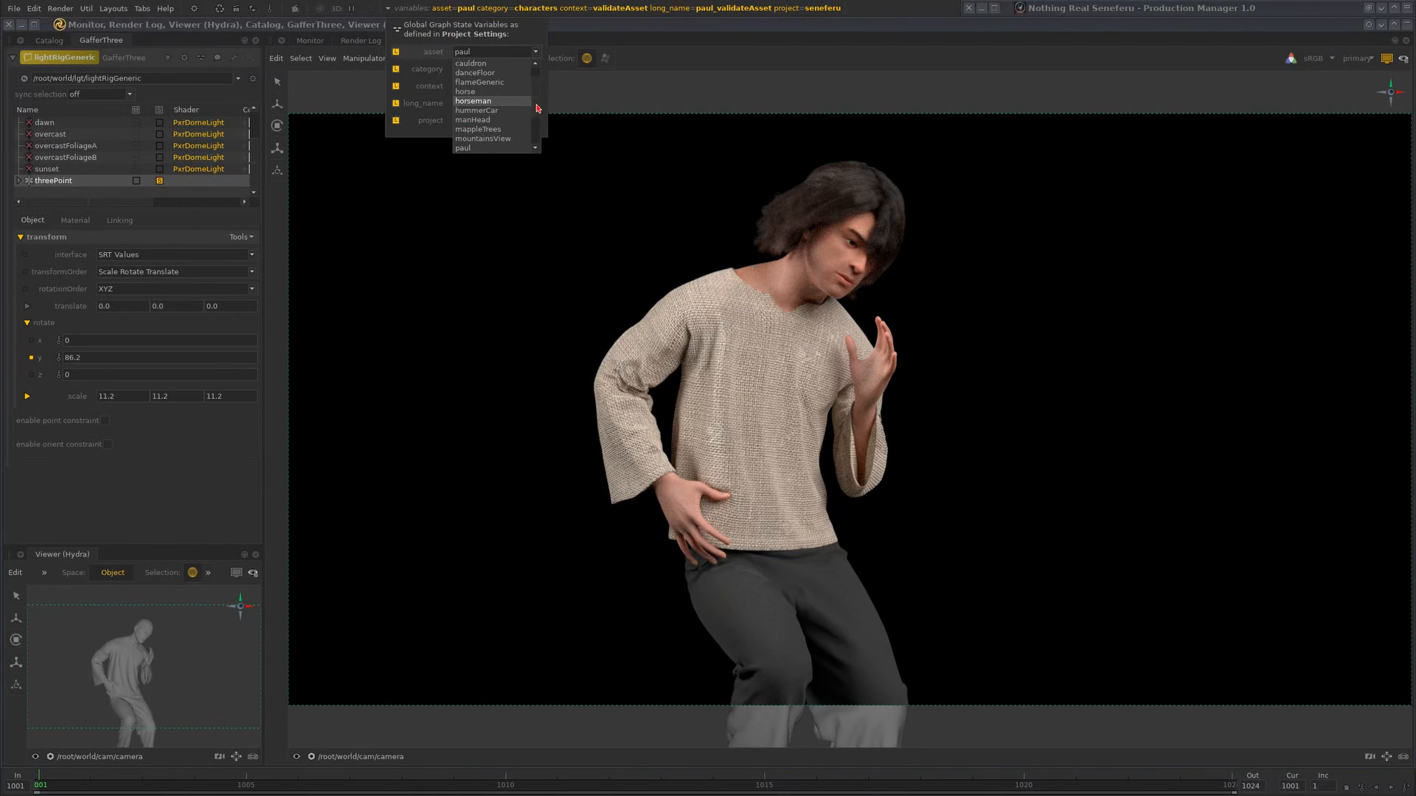
pyautogui.scroll(-1, 537, 108)
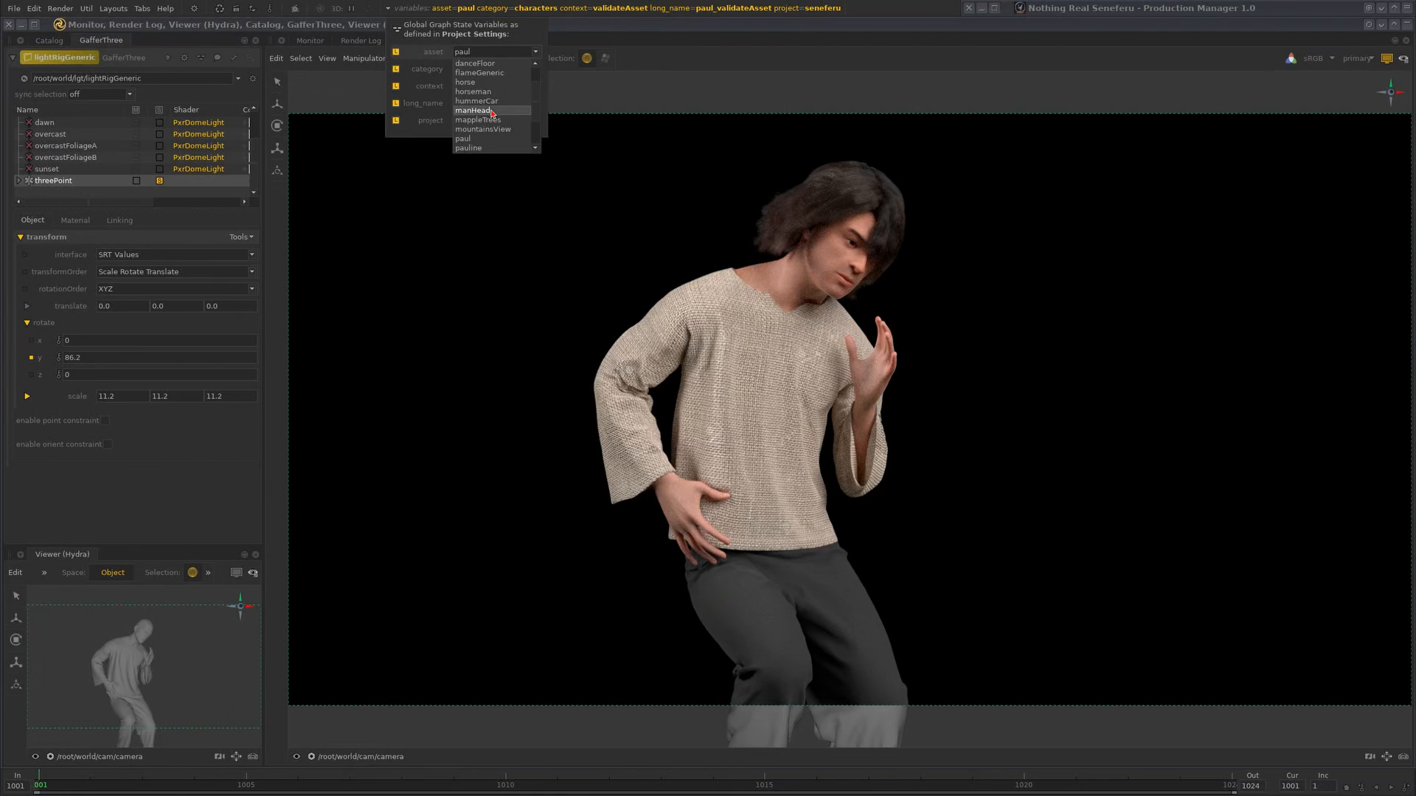
pyautogui.click(491, 111)
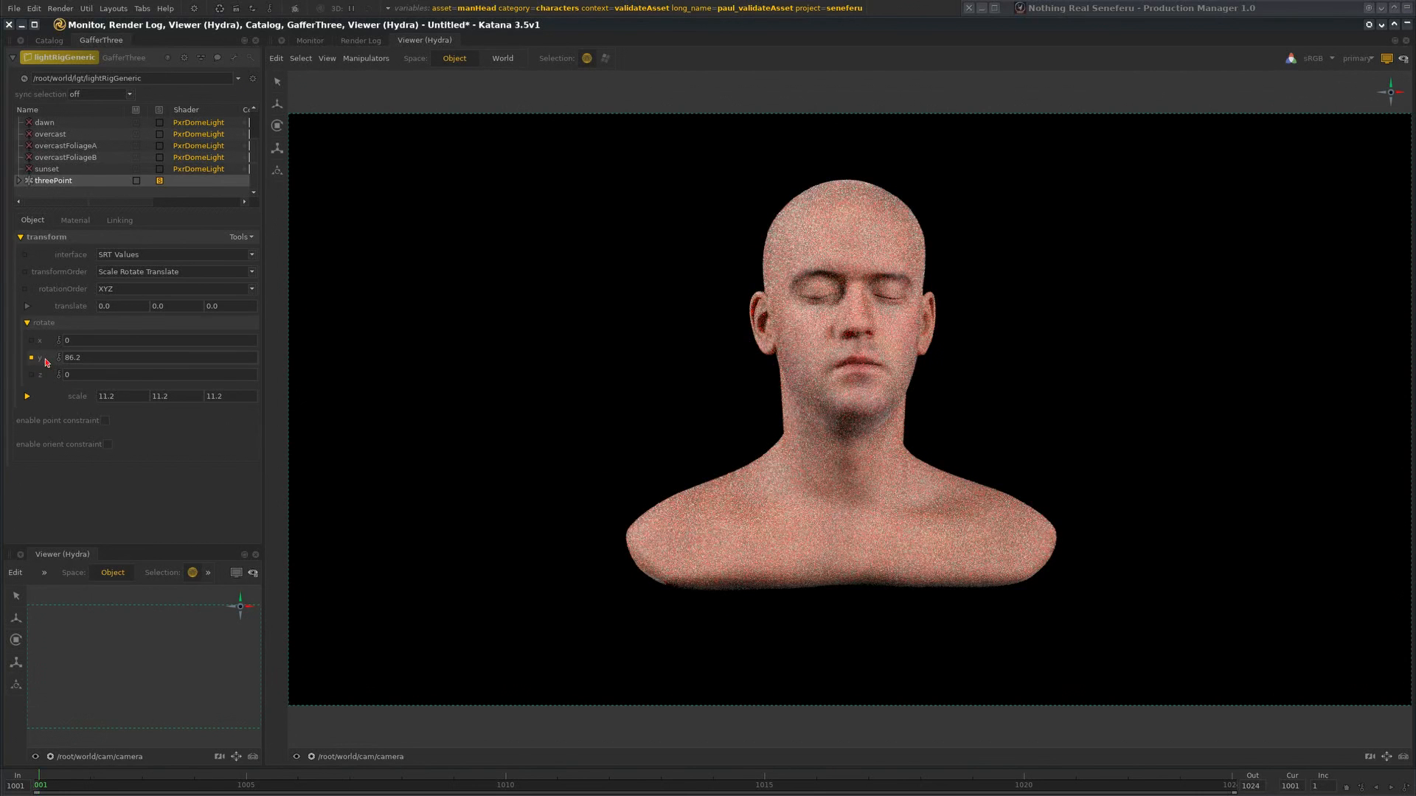
pyautogui.moveTo(42, 359); pyautogui.dragTo(76, 366)
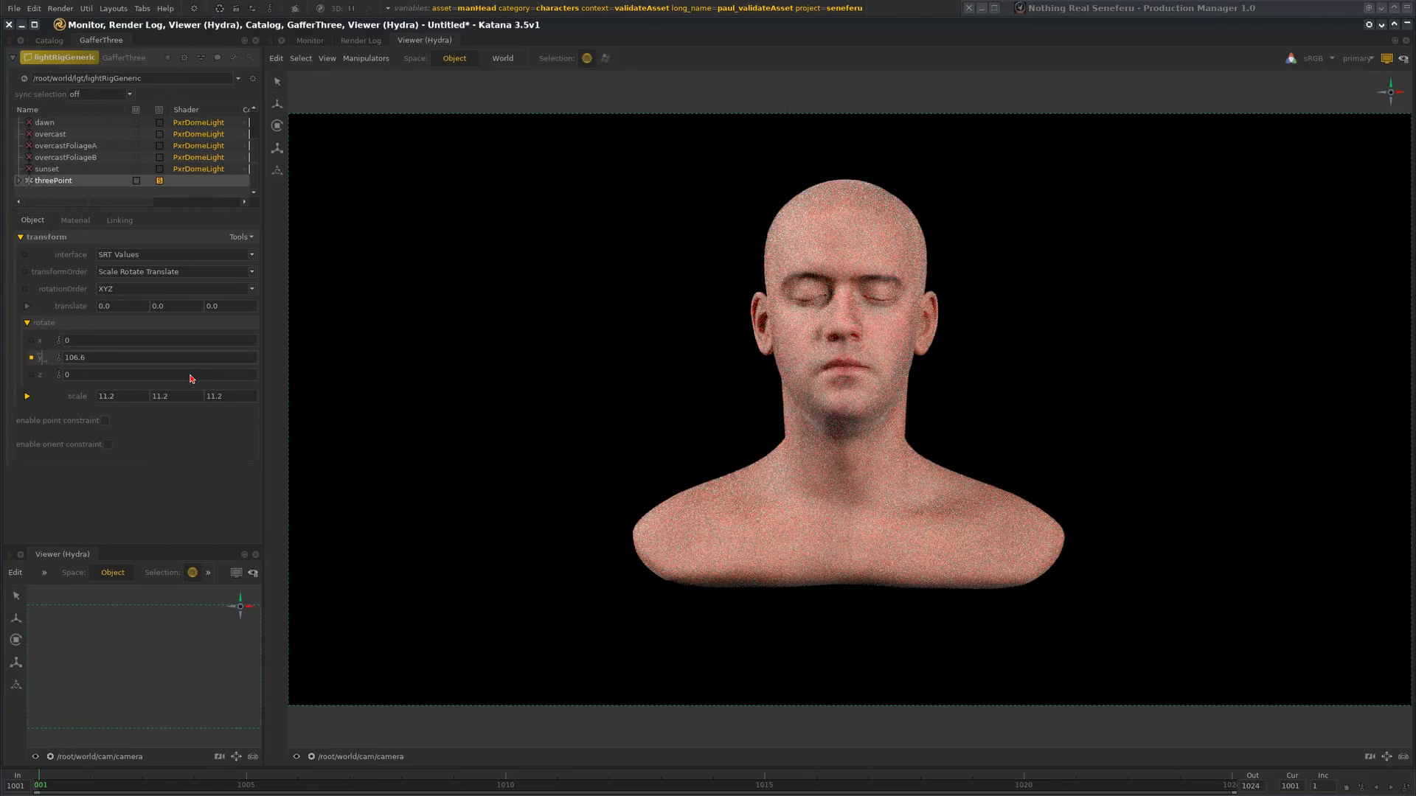
pyautogui.moveTo(190, 379); pyautogui.dragTo(840, 347)
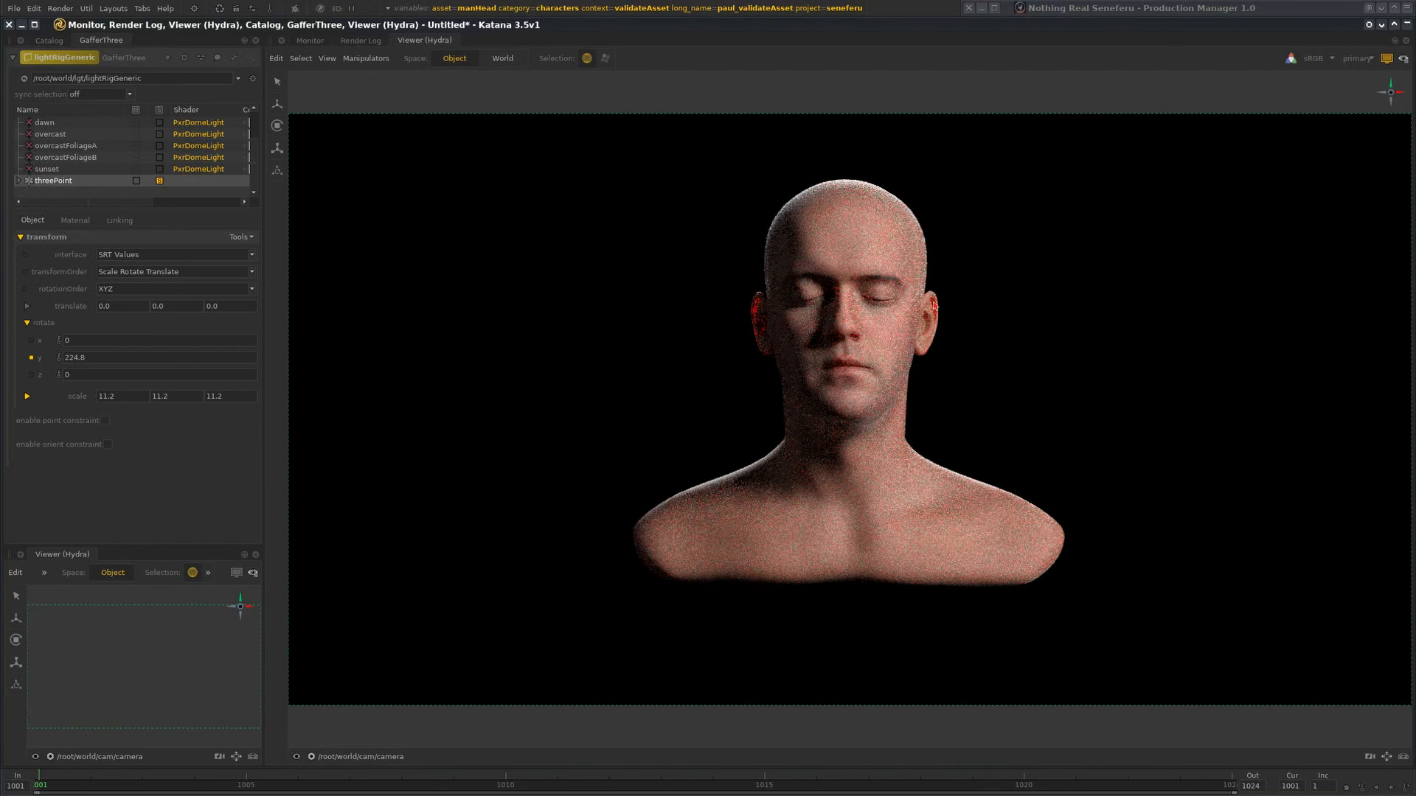
# - Set the asset graph state variable to pauline and reframe the render camera on the character's head and shoulders
pyautogui.click(456, 12)
pyautogui.click(536, 52)
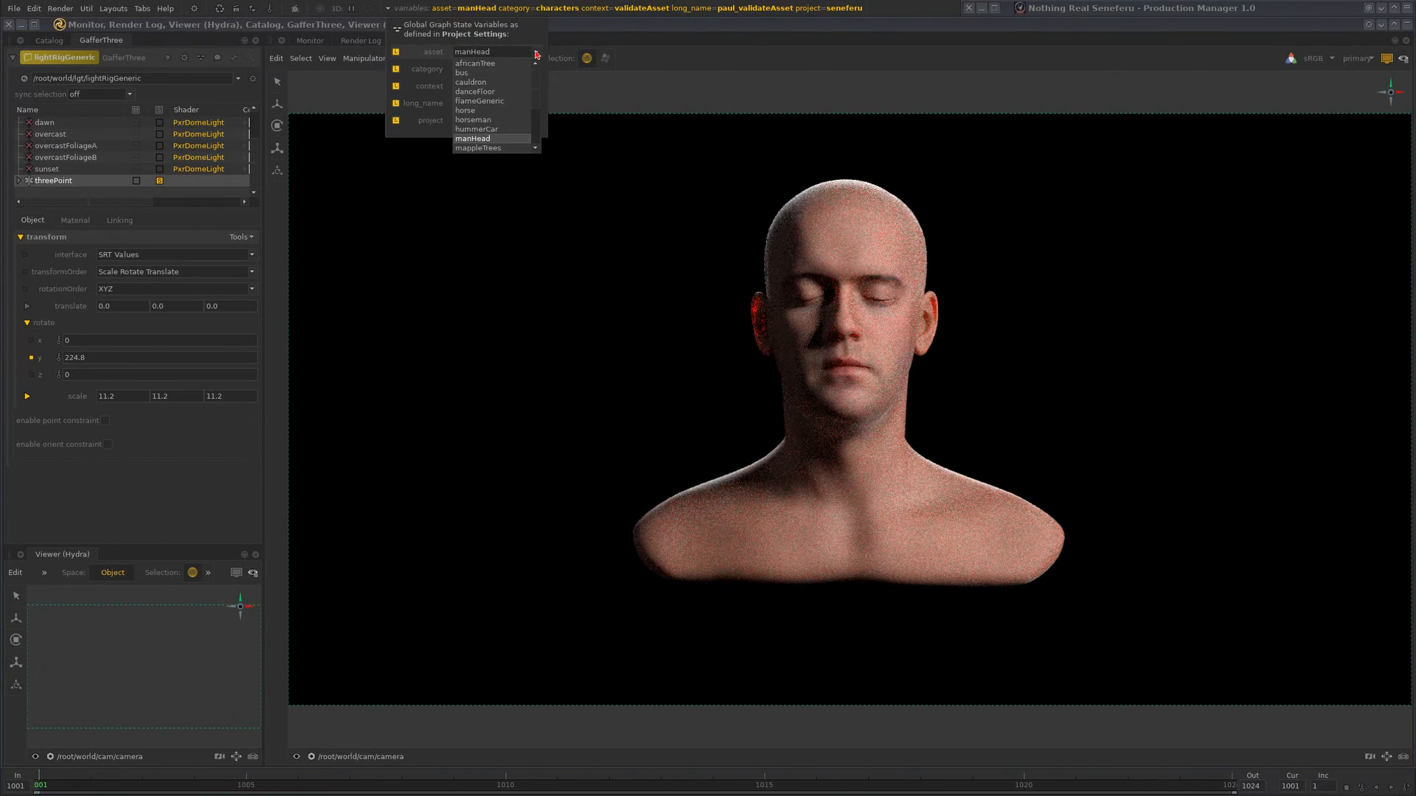
pyautogui.scroll(-2, 525, 115)
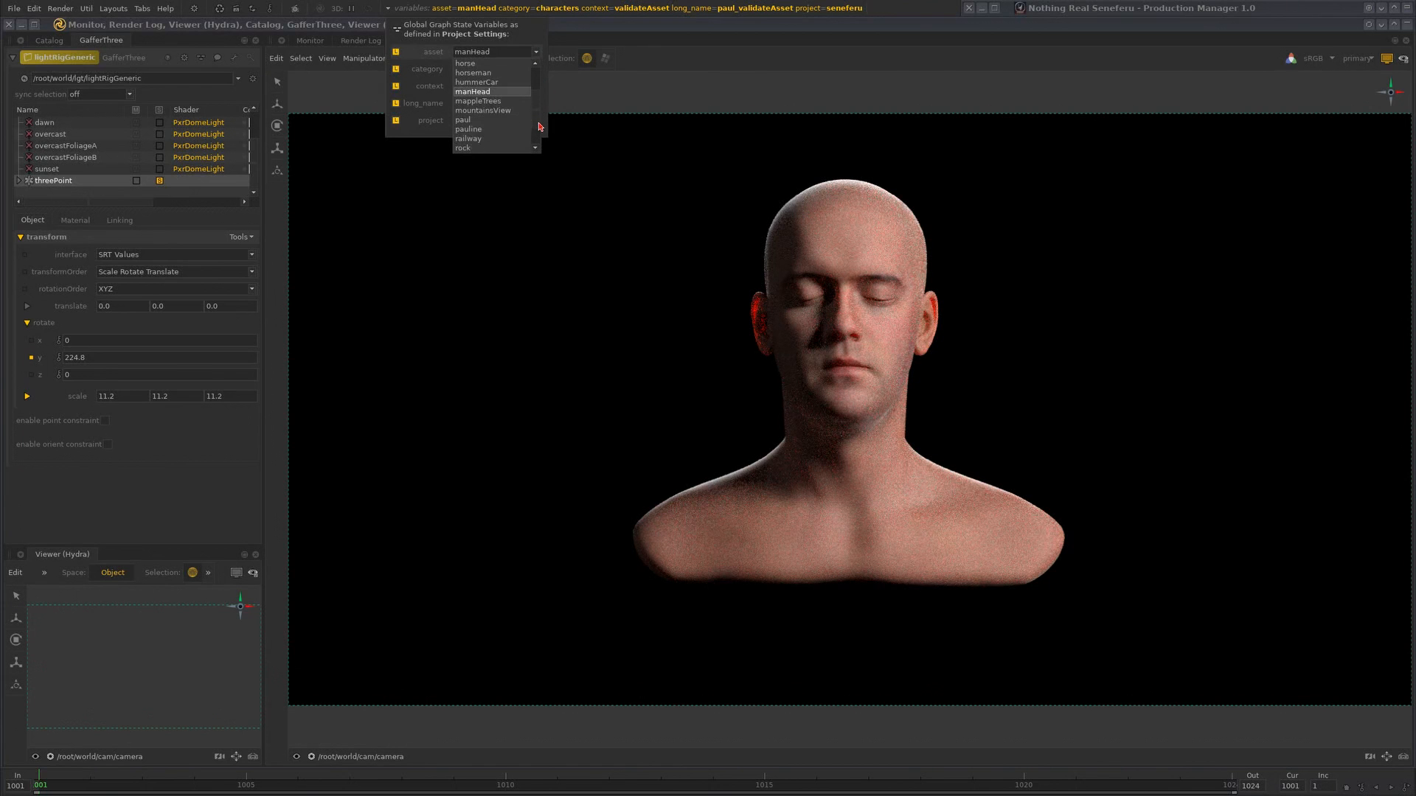
pyautogui.click(485, 120)
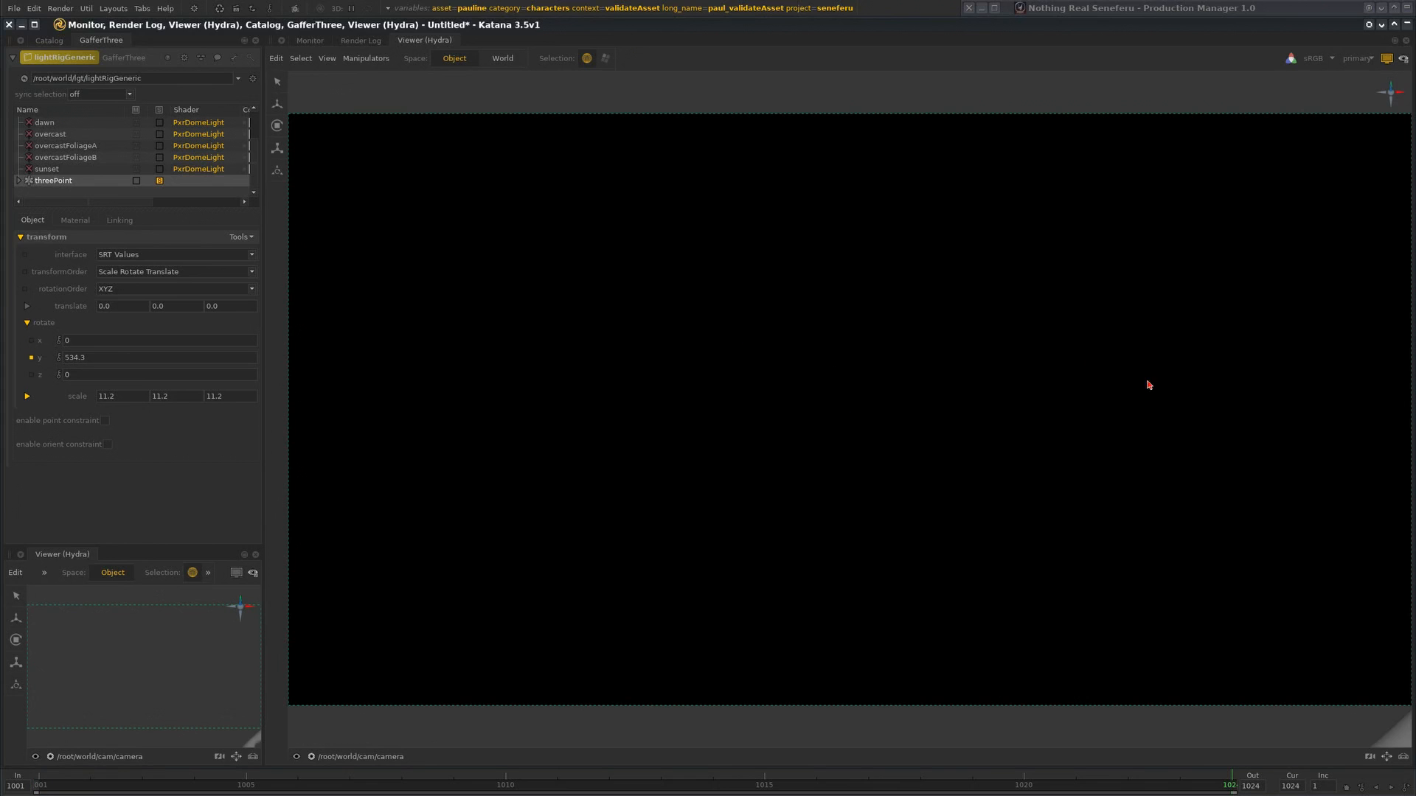
pyautogui.keyDown('alt'); pyautogui.moveTo(1146, 382); pyautogui.dragTo(697, 422, button='middle'); pyautogui.keyUp('alt')
pyautogui.keyDown('alt'); pyautogui.moveTo(1222, 419); pyautogui.dragTo(860, 395, button='middle'); pyautogui.keyUp('alt')
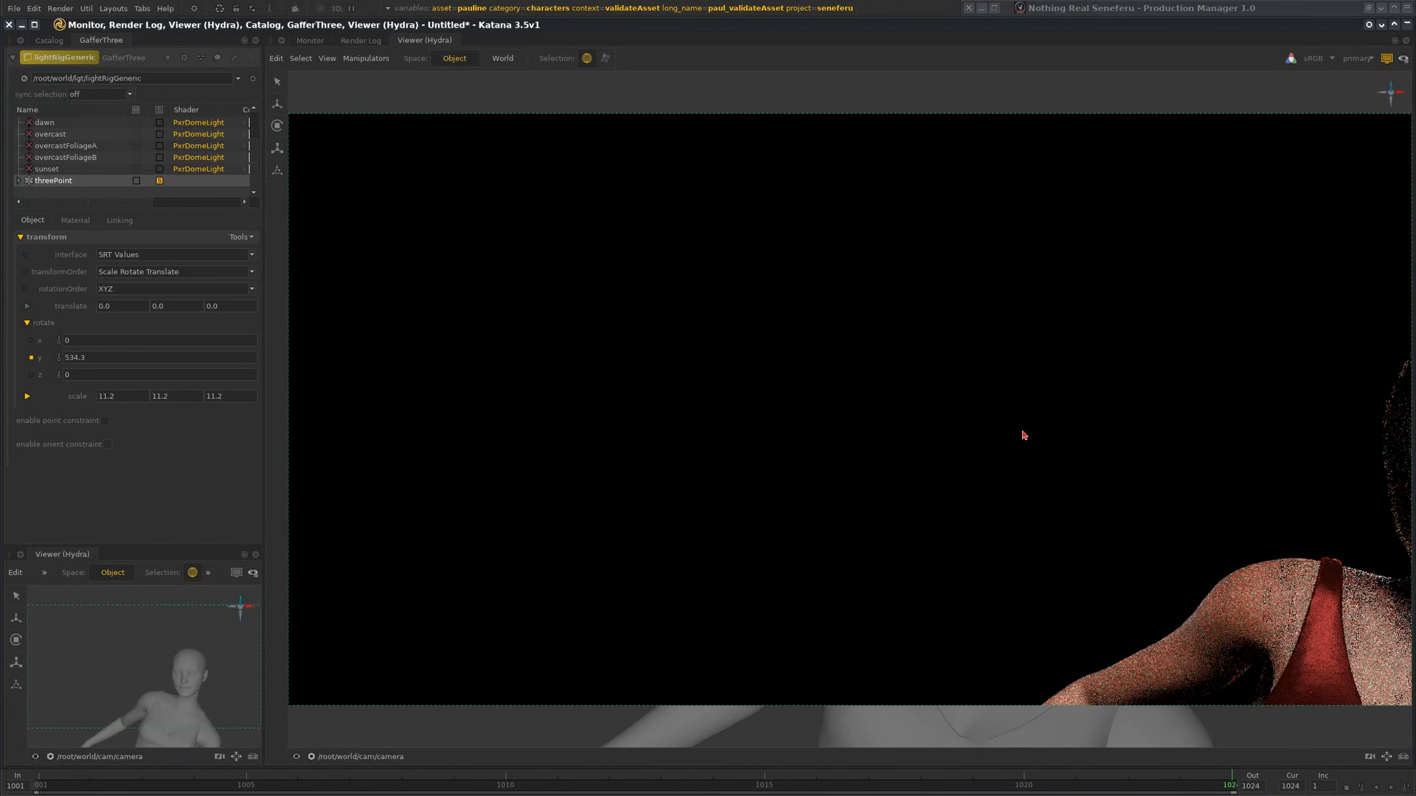
pyautogui.keyDown('alt'); pyautogui.moveTo(1023, 435); pyautogui.dragTo(815, 395, button='middle'); pyautogui.keyUp('alt')
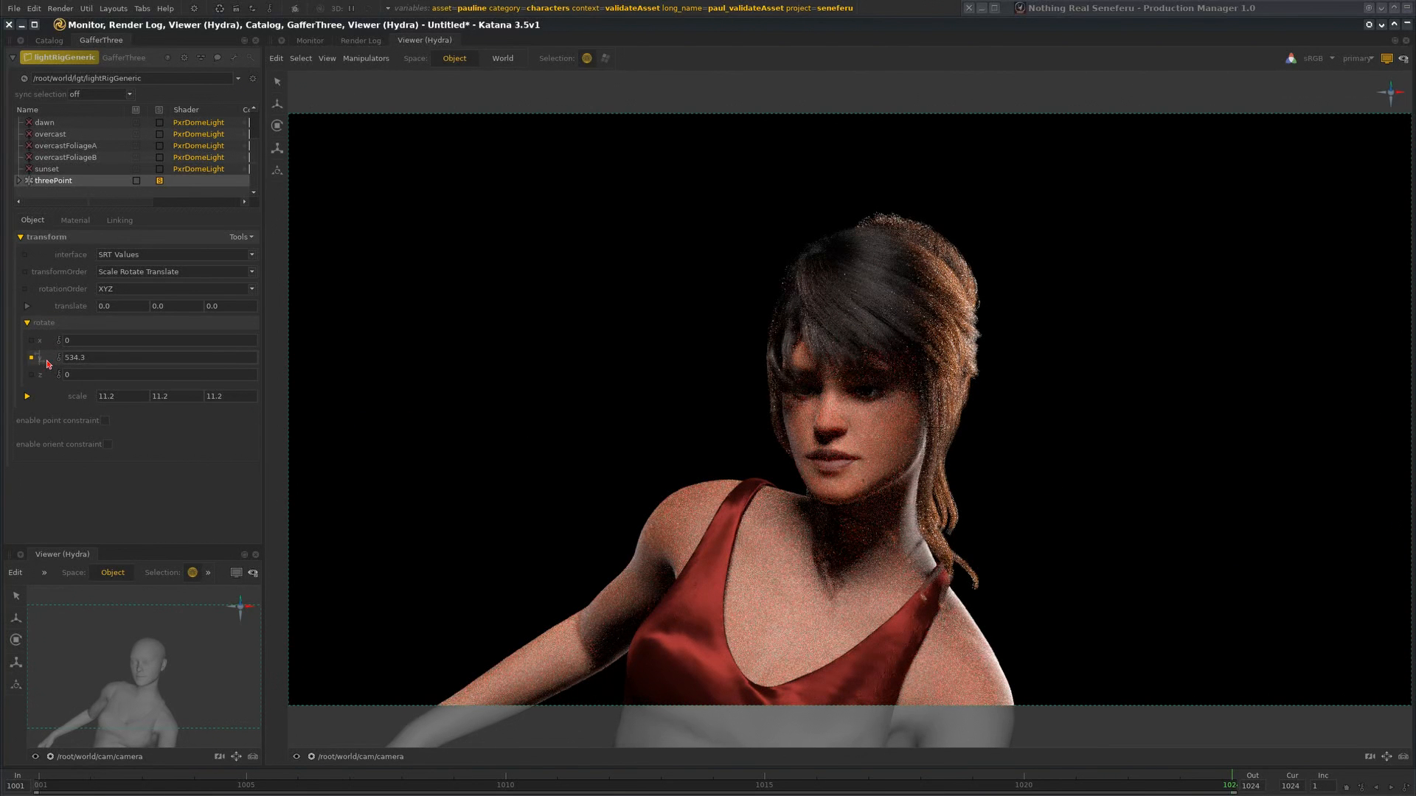
# - Rotate the threePoint light group to 742.6 around y to relight the pauline character
pyautogui.moveTo(74, 362); pyautogui.dragTo(1065, 519)
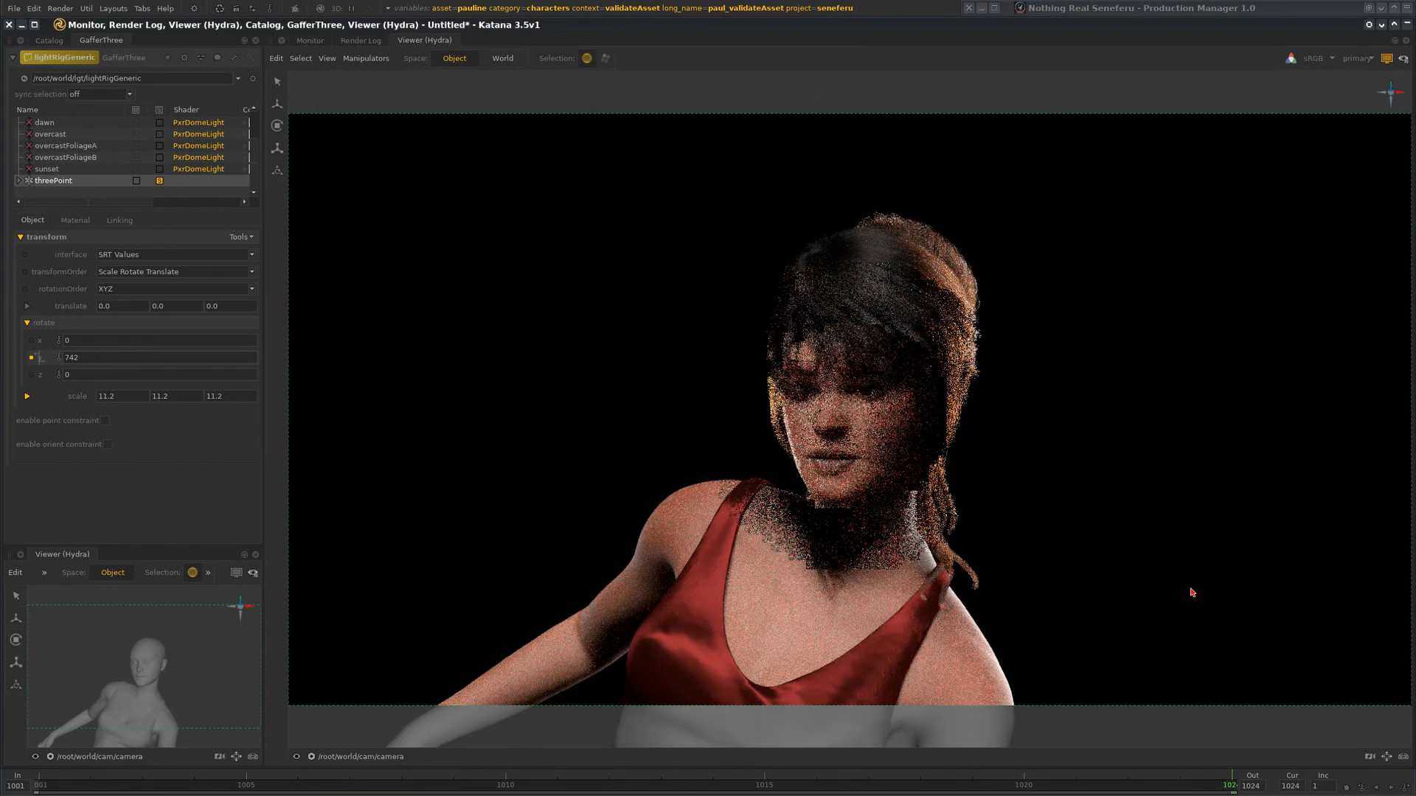
pyautogui.moveTo(1184, 593)
pyautogui.mouseDown()
pyautogui.moveTo(1198, 599)
pyautogui.moveTo(1180, 574)
pyautogui.mouseUp()
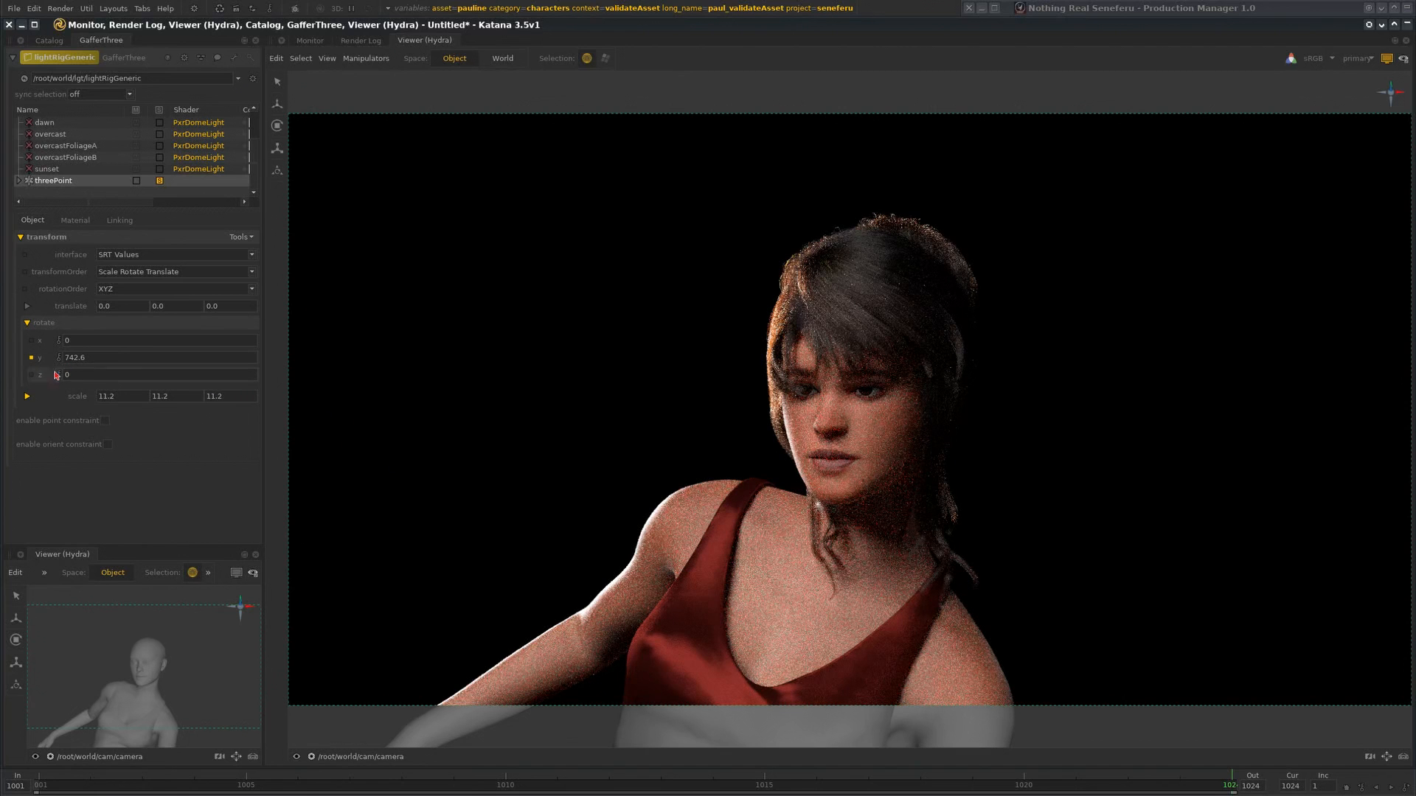
pyautogui.moveTo(148, 366); pyautogui.dragTo(162, 368)
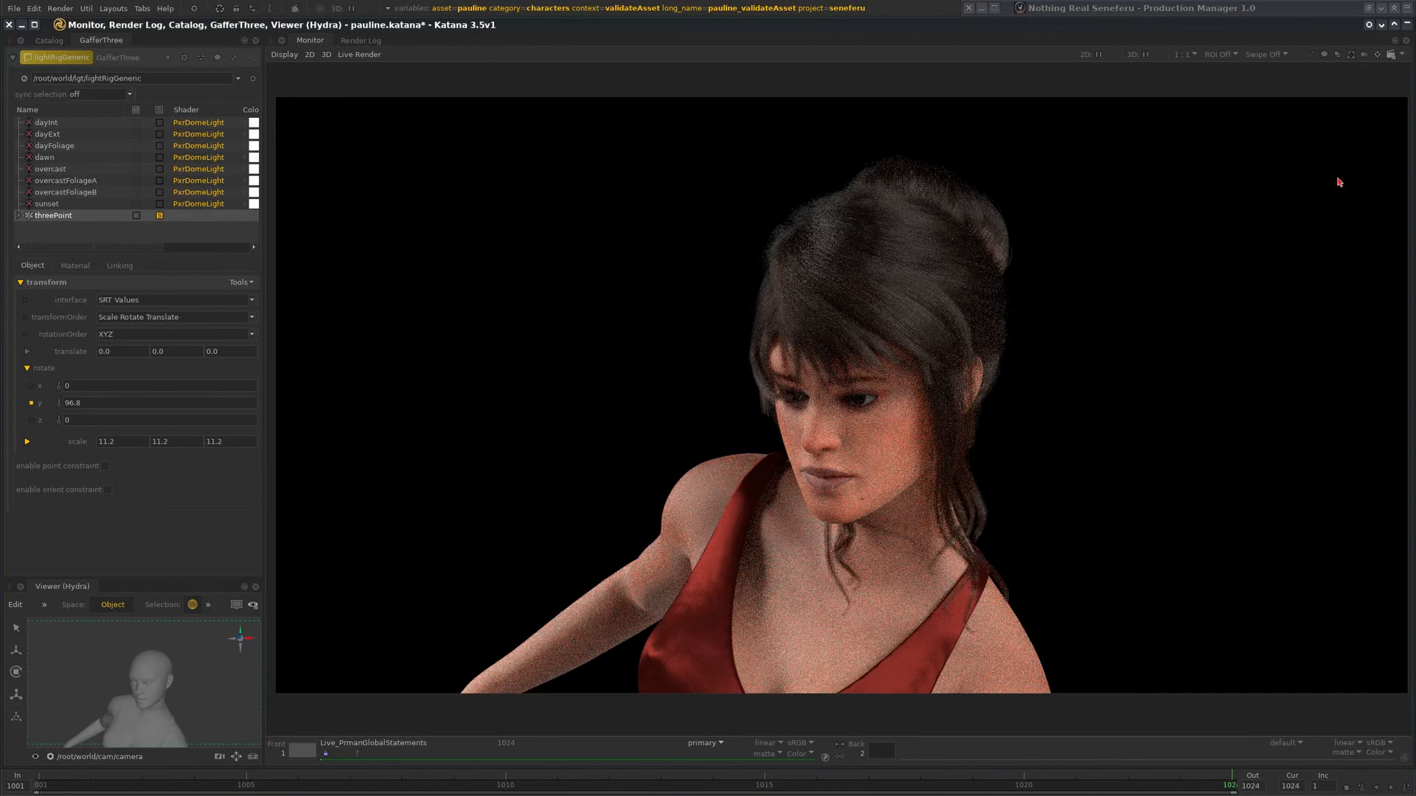
# - Open the parameters of pauline_hairCompoundSimTest in a floating pane and dock it beside GafferThree in the render monitor window
pyautogui.click(1408, 26)
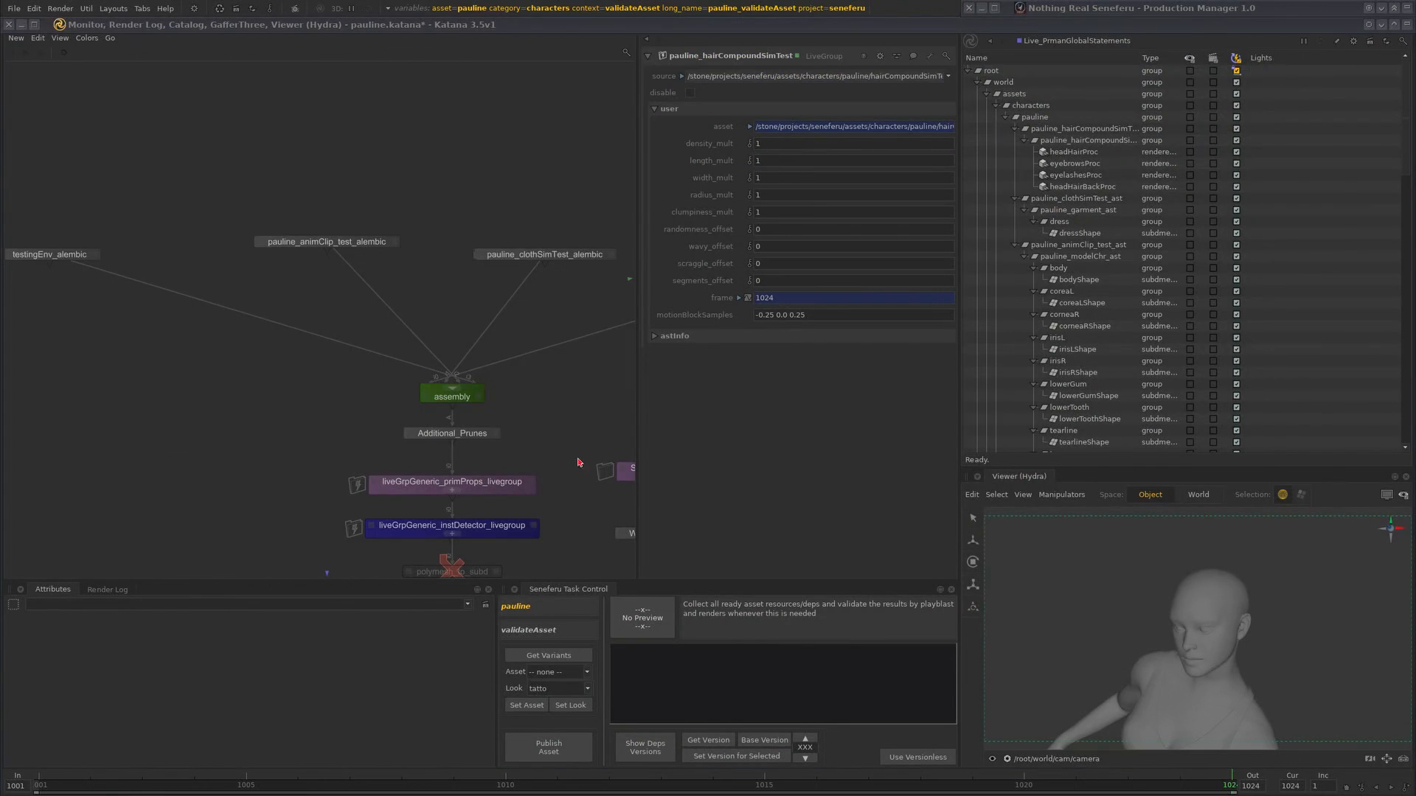
pyautogui.moveTo(544, 267); pyautogui.dragTo(395, 247, button='middle')
pyautogui.moveTo(473, 273); pyautogui.dragTo(373, 287, button='middle')
pyautogui.moveTo(633, 286); pyautogui.dragTo(472, 288, button='middle')
pyautogui.moveTo(468, 288); pyautogui.dragTo(413, 292)
pyautogui.scroll(2, 434, 297)
pyautogui.scroll(-3, 443, 295)
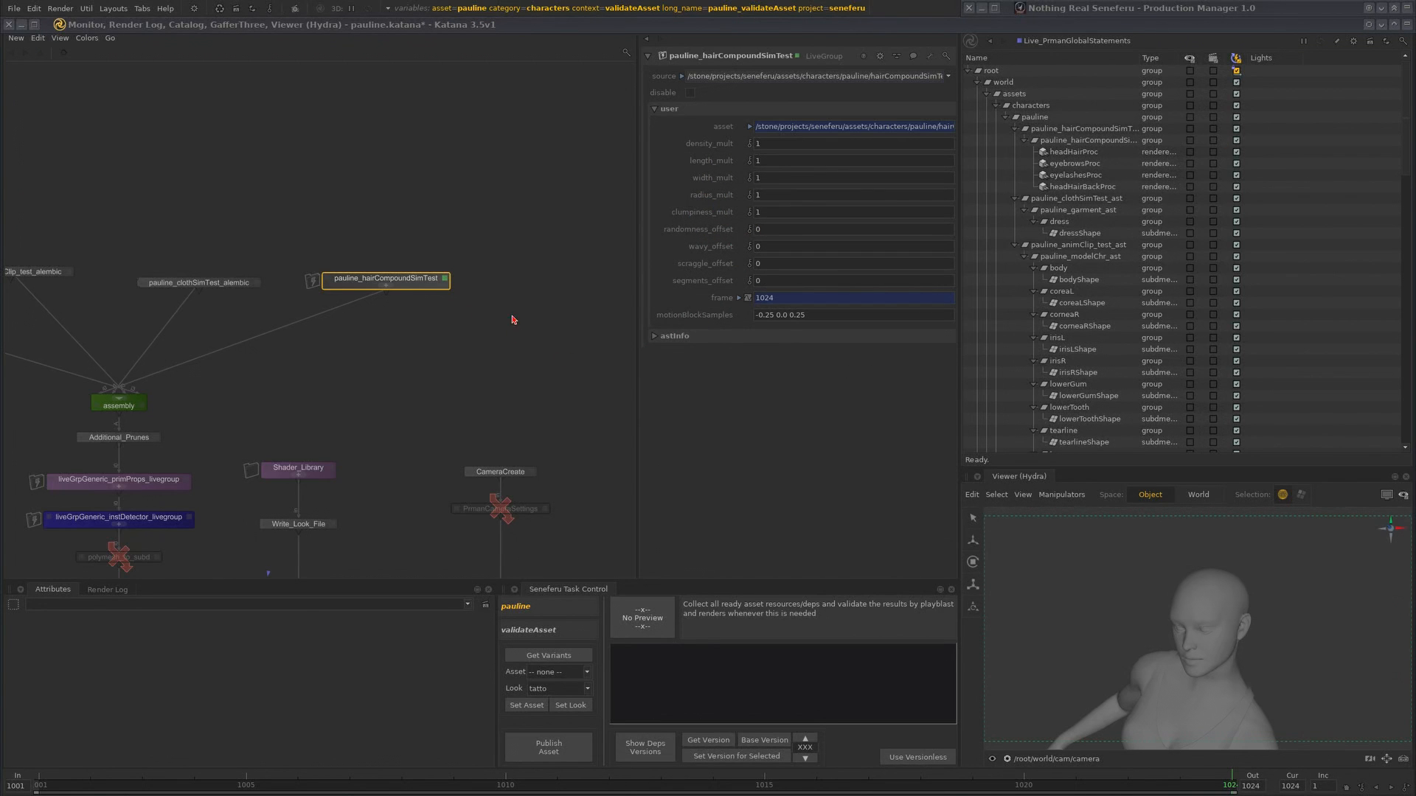
pyautogui.rightClick(424, 280)
pyautogui.click(496, 508)
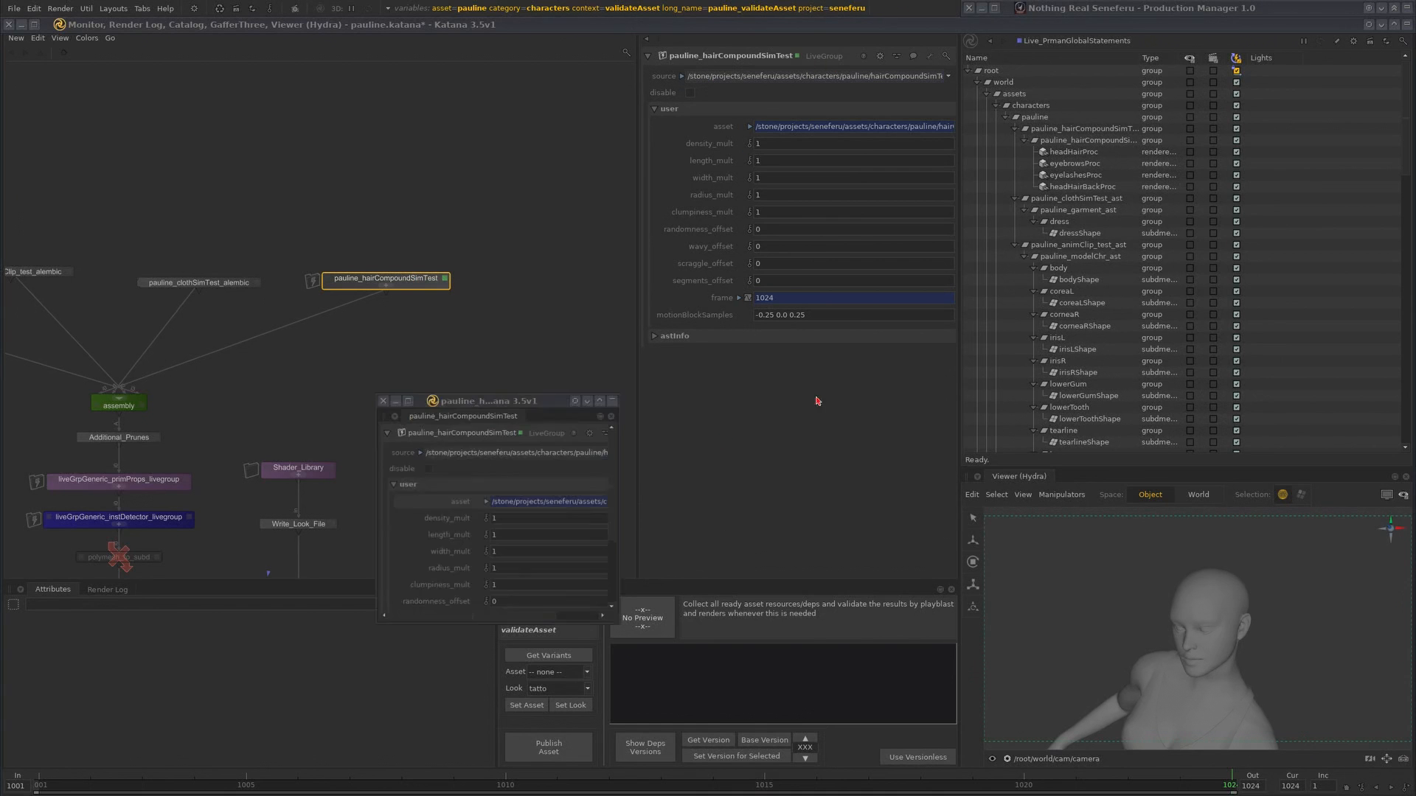
pyautogui.click(380, 398)
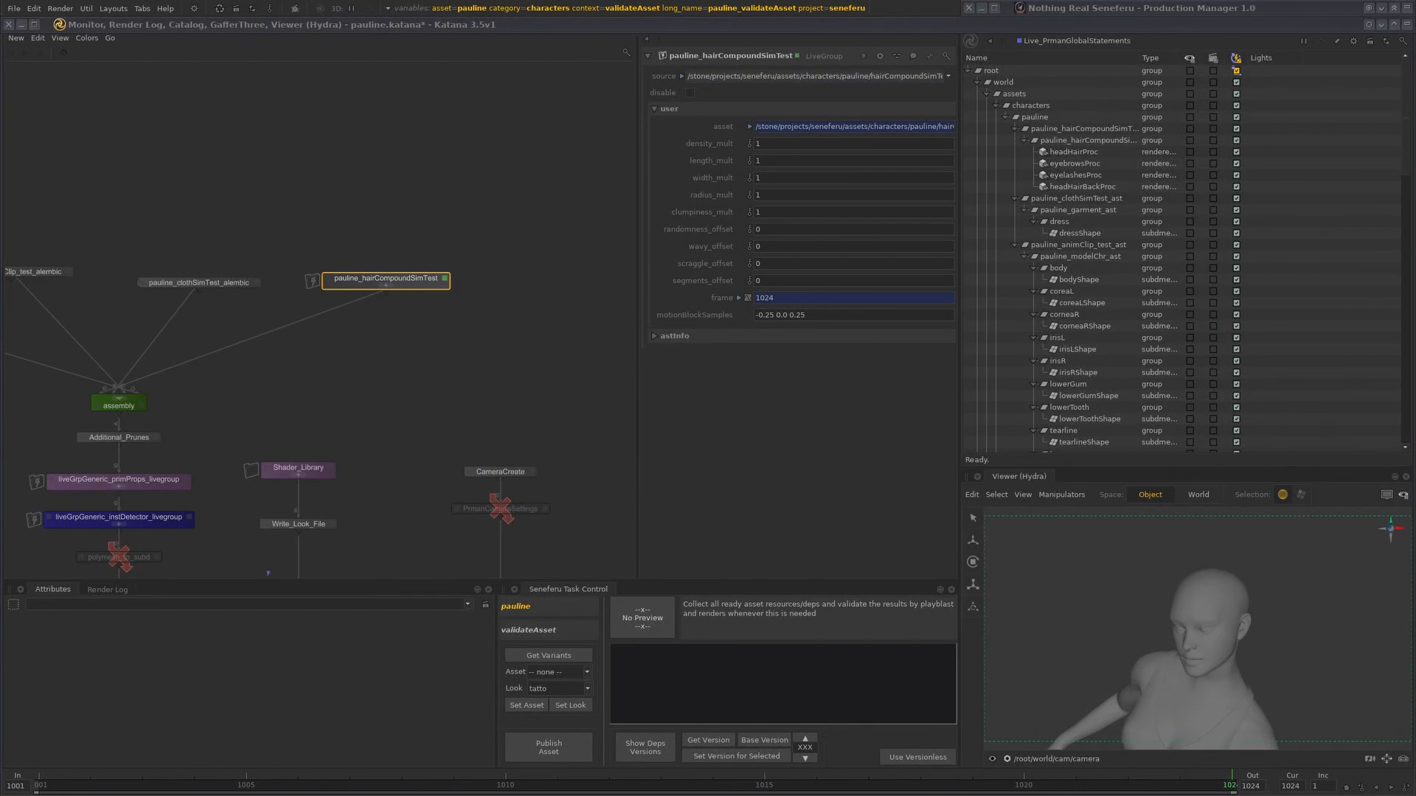
pyautogui.click(1408, 26)
pyautogui.moveTo(1414, 281)
pyautogui.mouseDown()
pyautogui.moveTo(379, 261)
pyautogui.moveTo(164, 68)
pyautogui.mouseUp()
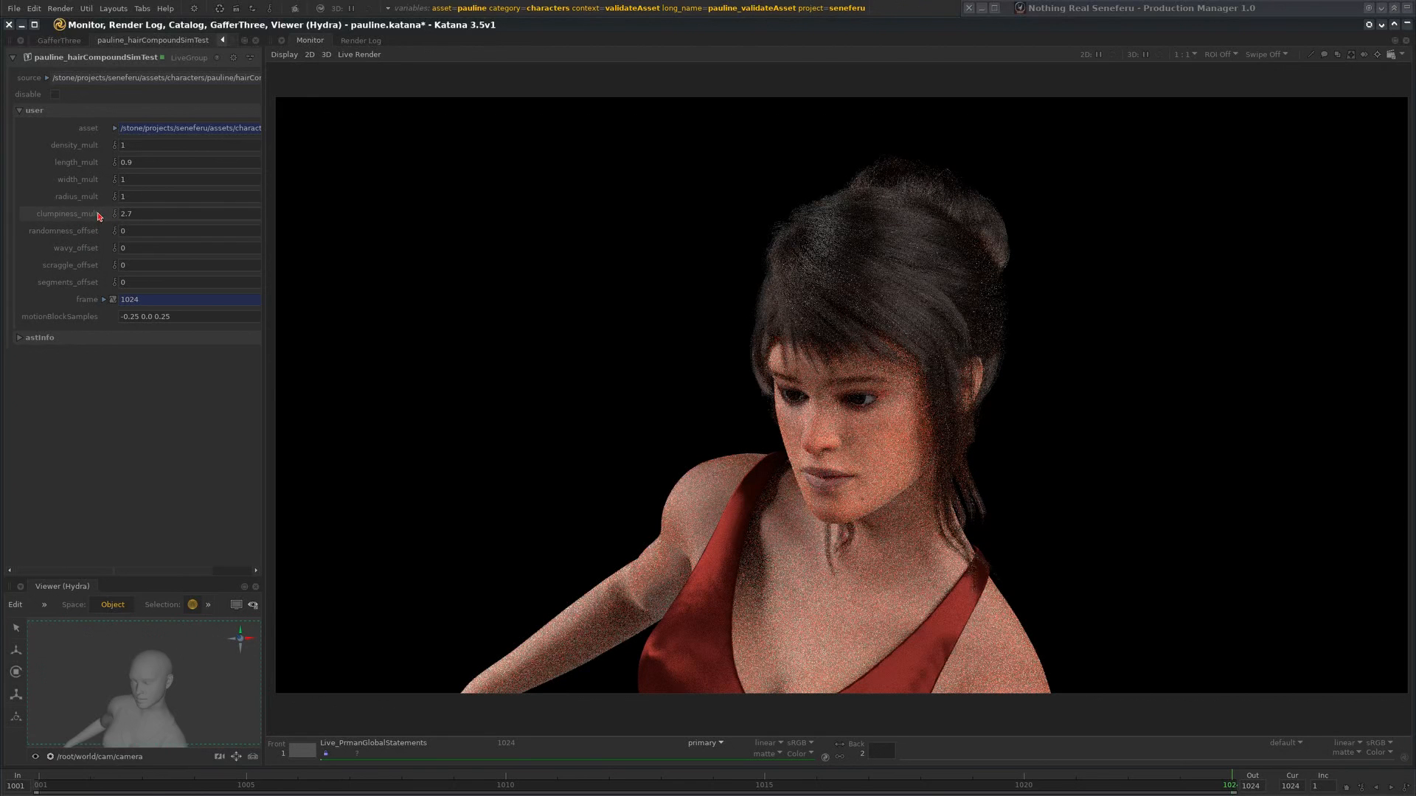
# - Set radius_mult and clumpiness_mult to 1.2 and wavy_offset to 1.4 for pauline's hair
pyautogui.click(137, 215)
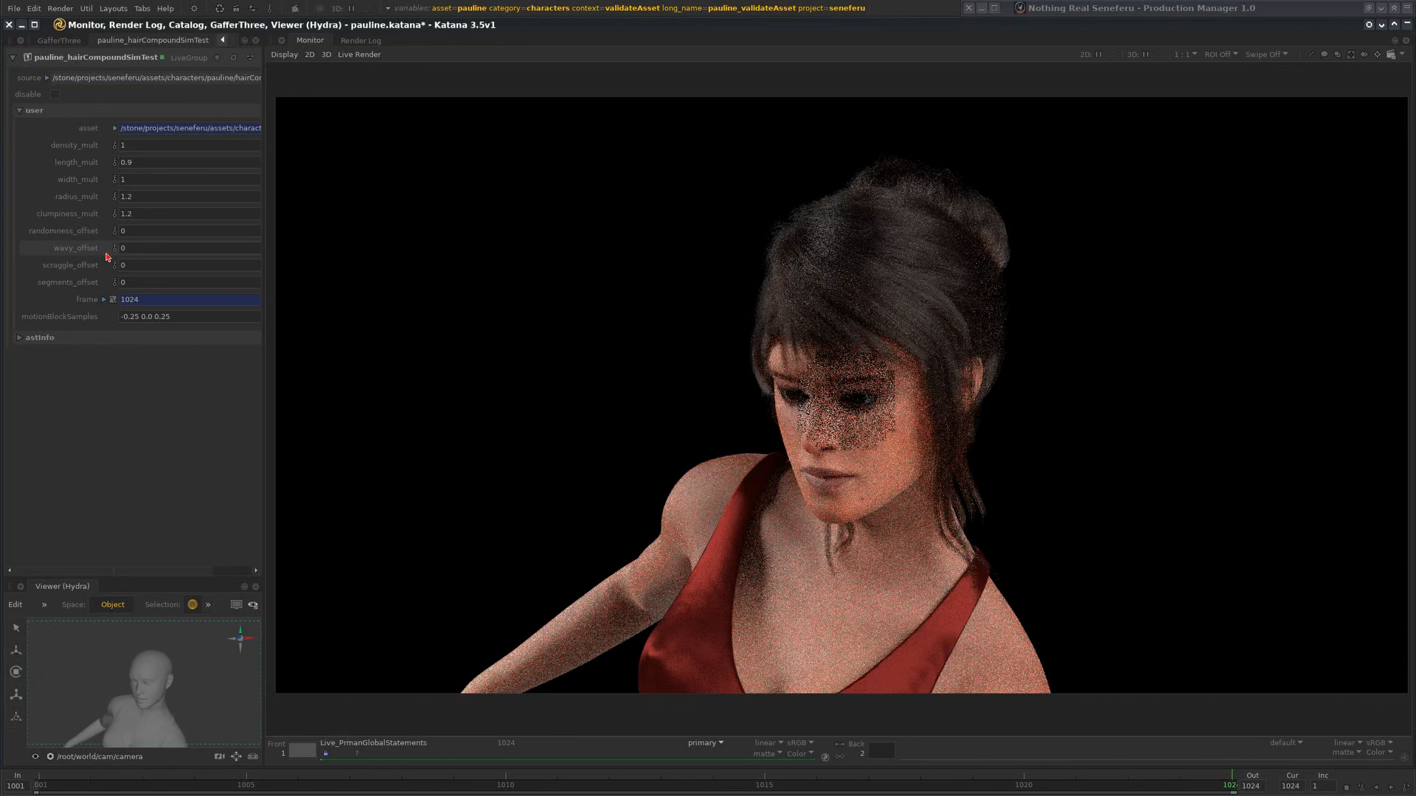
pyautogui.moveTo(133, 246); pyautogui.dragTo(104, 256)
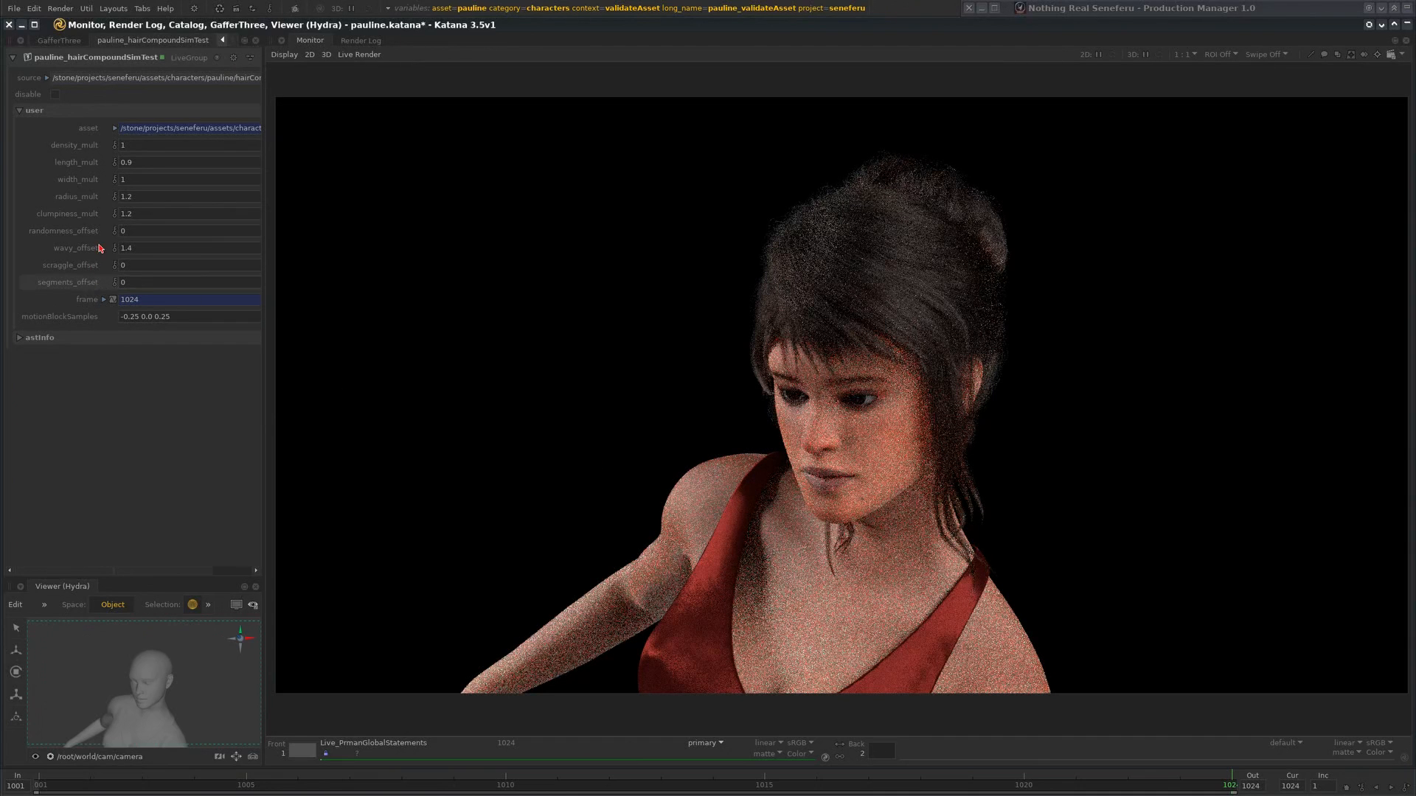
# - Set wavy_offset to 3.8, radius_mult to 1.5 and length_mult to 1 for pauline's hair
pyautogui.moveTo(89, 250); pyautogui.dragTo(104, 260)
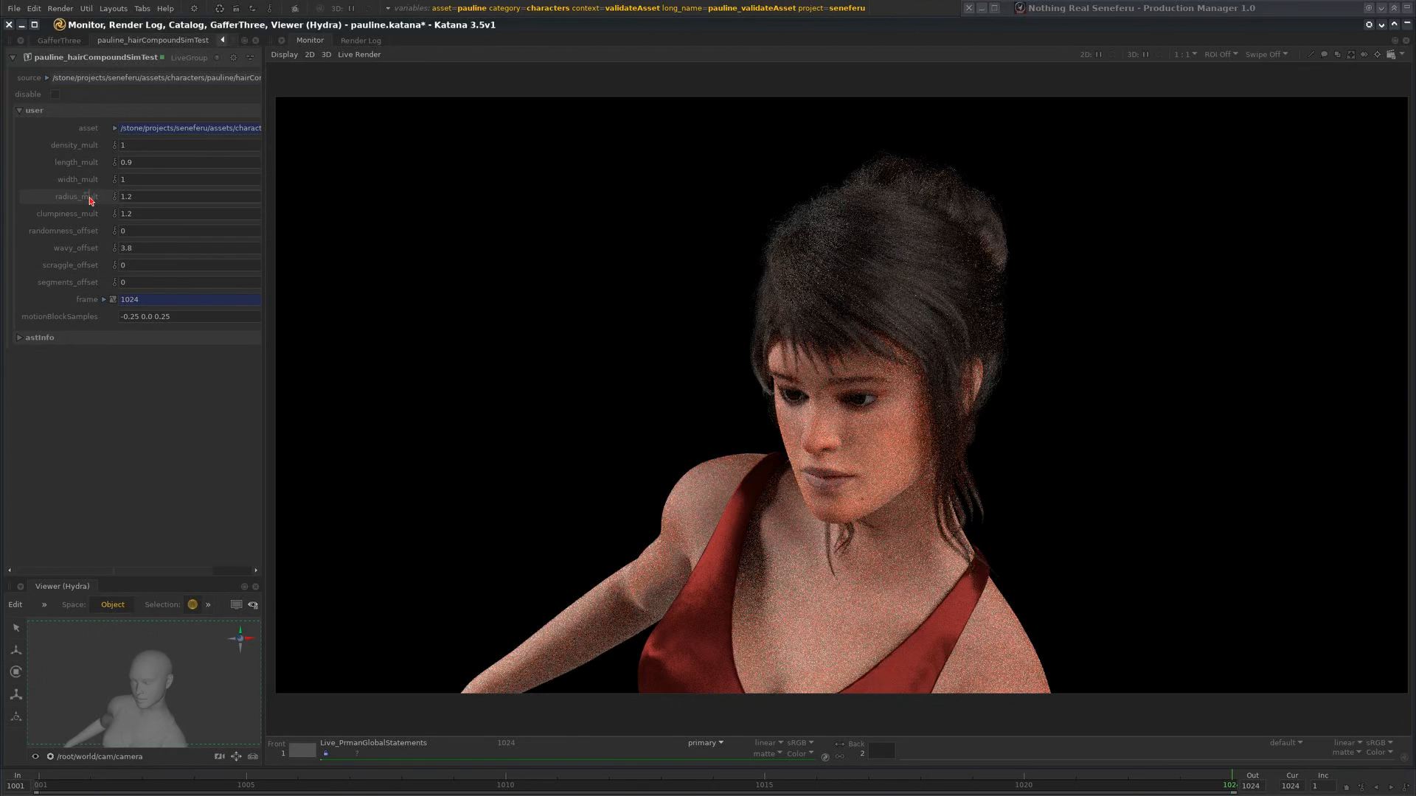
pyautogui.moveTo(94, 202); pyautogui.dragTo(87, 228)
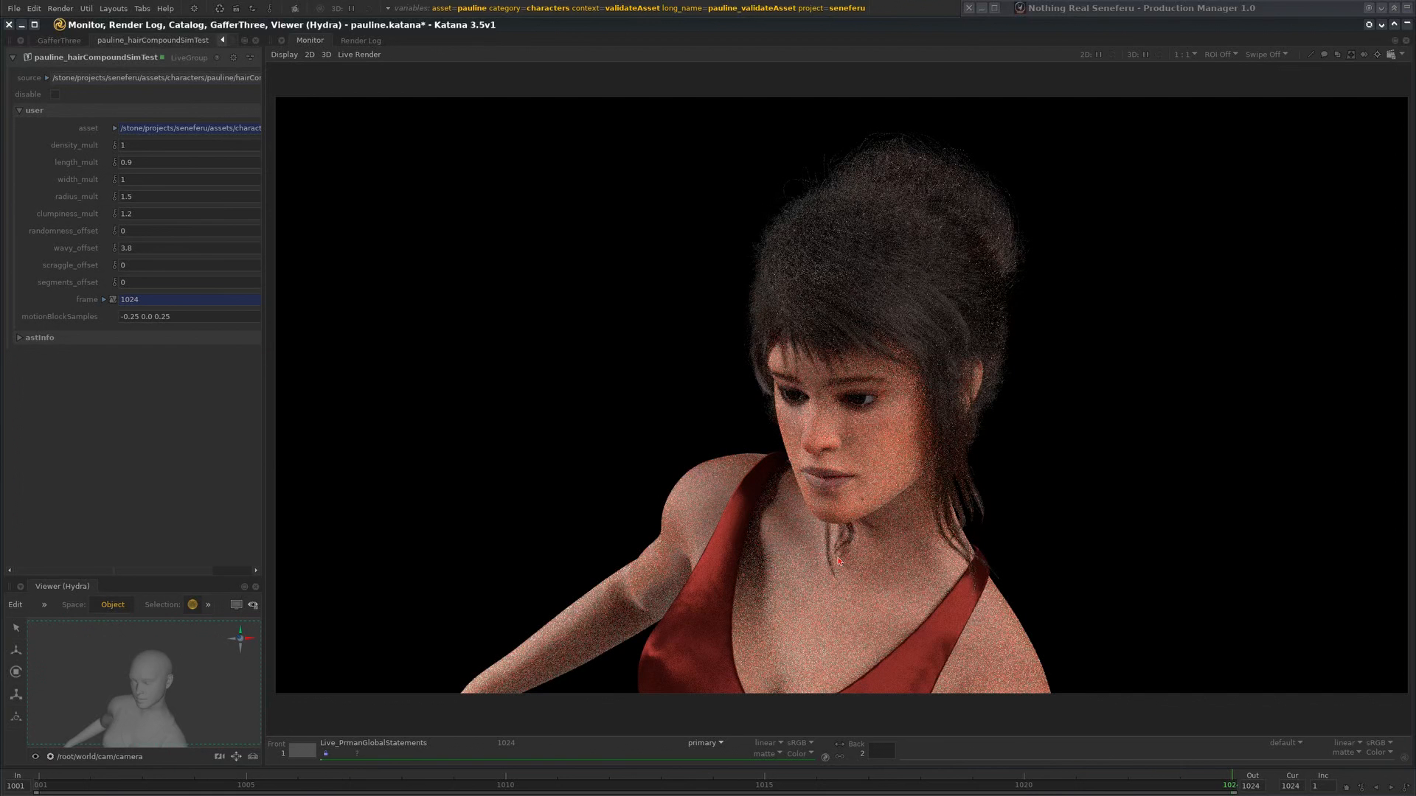
pyautogui.click(120, 162)
pyautogui.doubleClick(120, 162)
pyautogui.write('1')
pyautogui.press('Return')
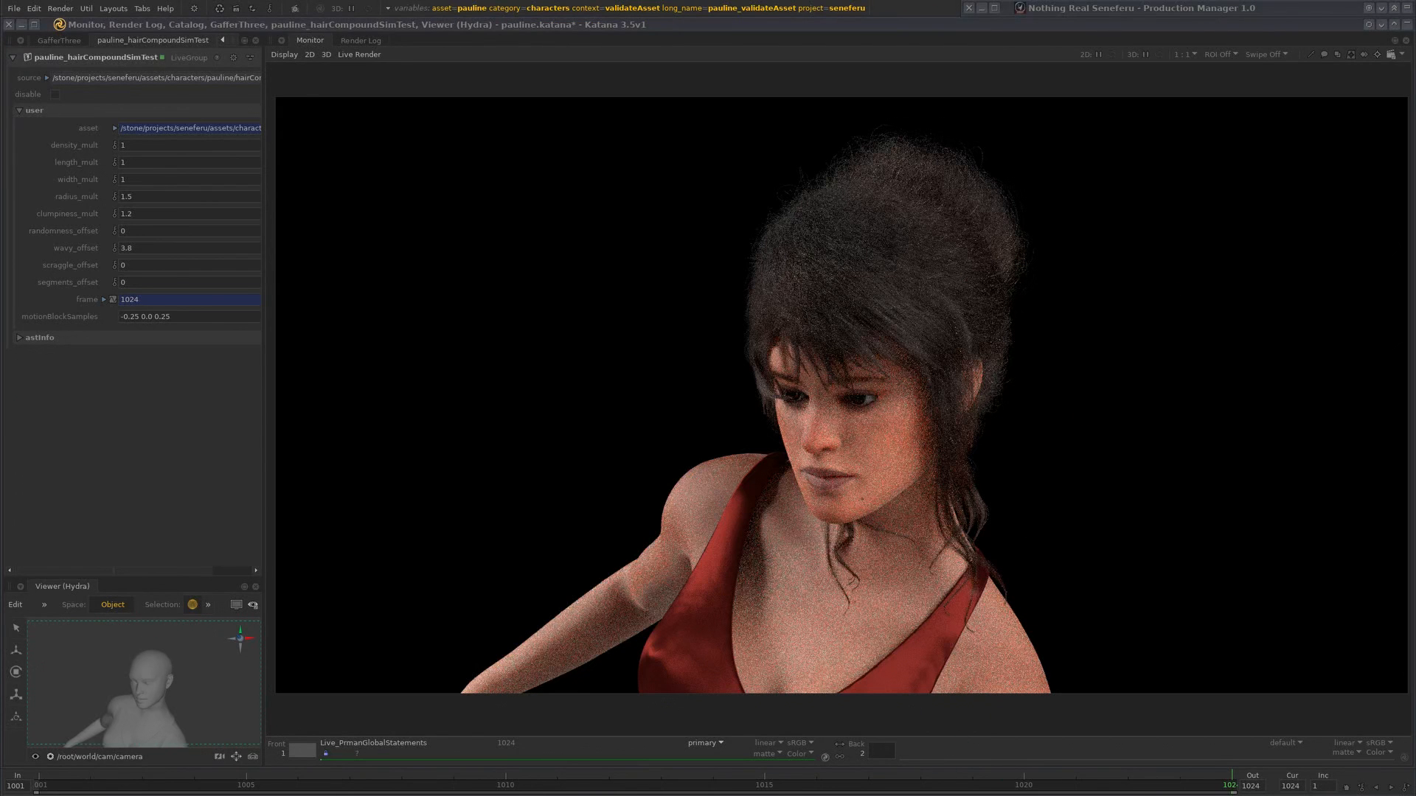
# - Reset the hair's radius_mult and clumpiness_mult to 1 and wavy_offset to 0
pyautogui.moveTo(134, 149); pyautogui.dragTo(102, 151)
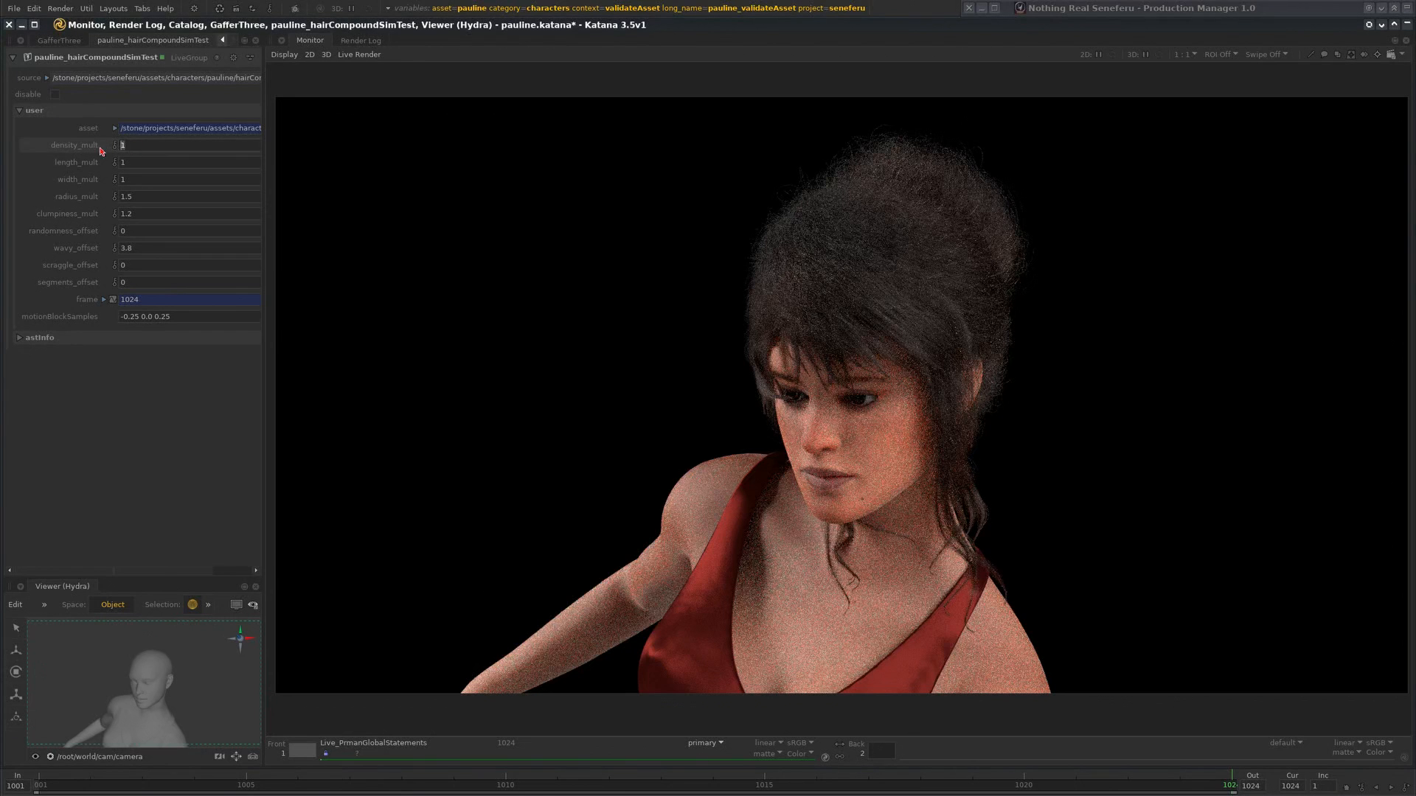
pyautogui.moveTo(141, 198); pyautogui.dragTo(108, 217)
pyautogui.write('1')
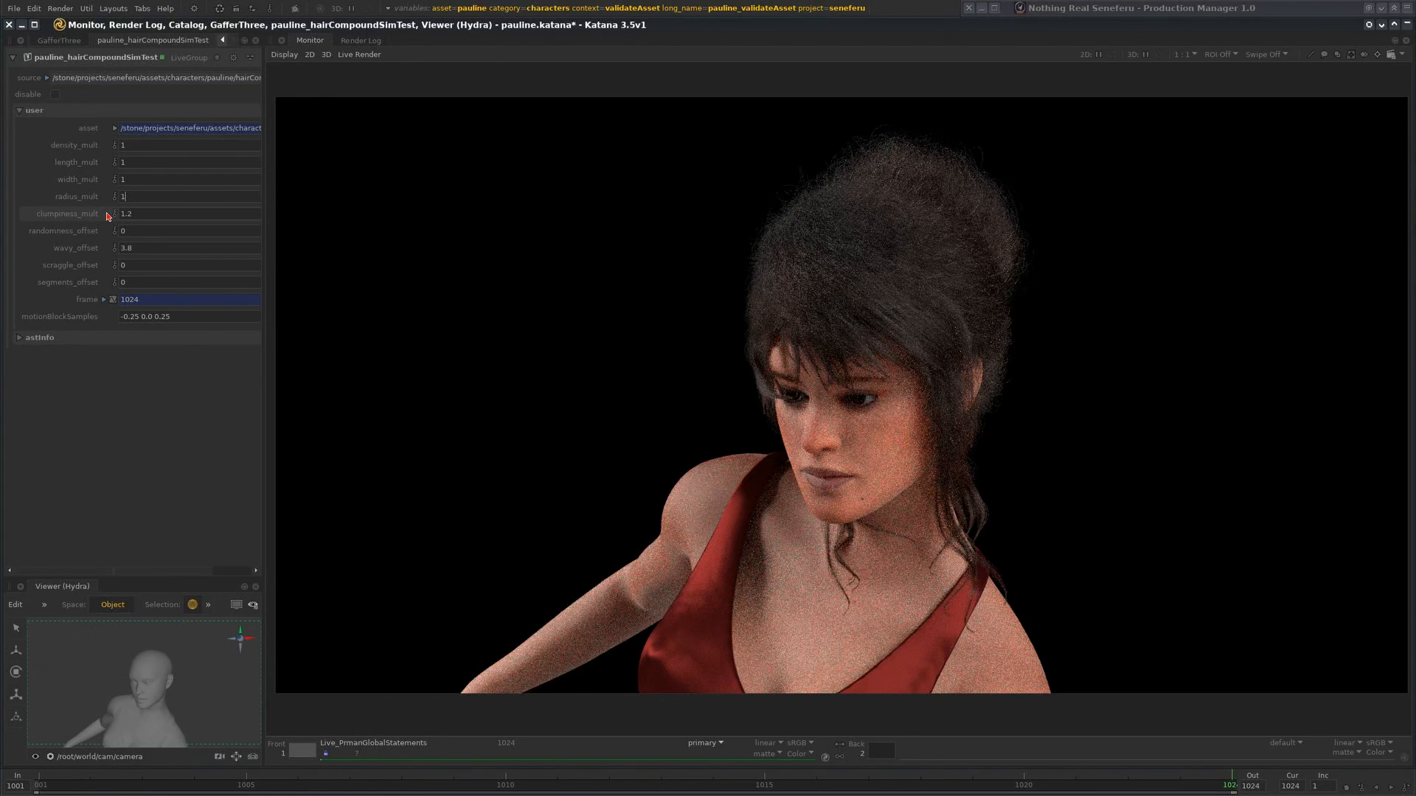
pyautogui.press('Tab')
pyautogui.write('1')
pyautogui.press('Tab')
pyautogui.press('Tab')
pyautogui.write('0')
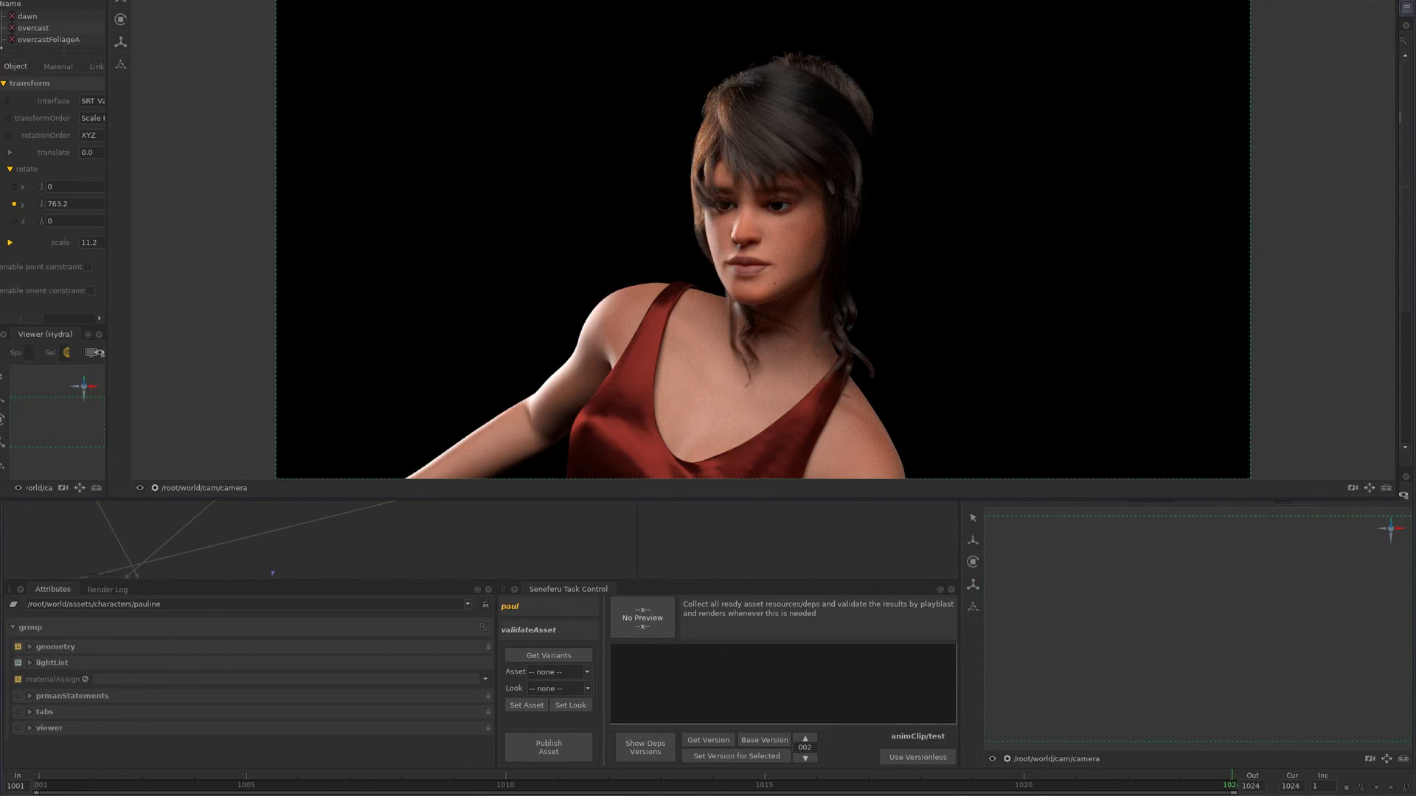
# - Restore the full layout, expand all locations under pauline in the scene graph and select the bodyShape mesh
pyautogui.press('space')
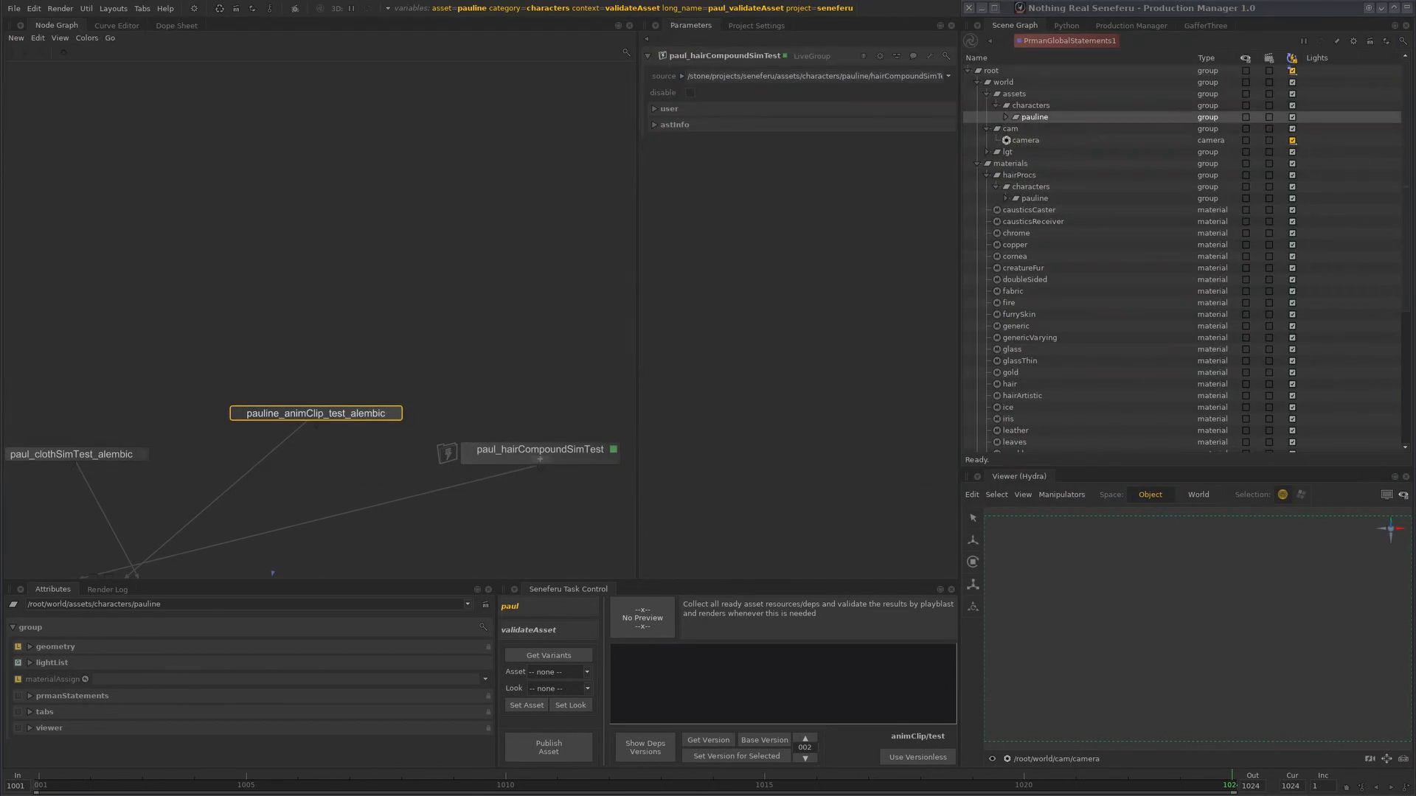
pyautogui.keyDown('shift'); pyautogui.click(1006, 117); pyautogui.keyUp('shift')
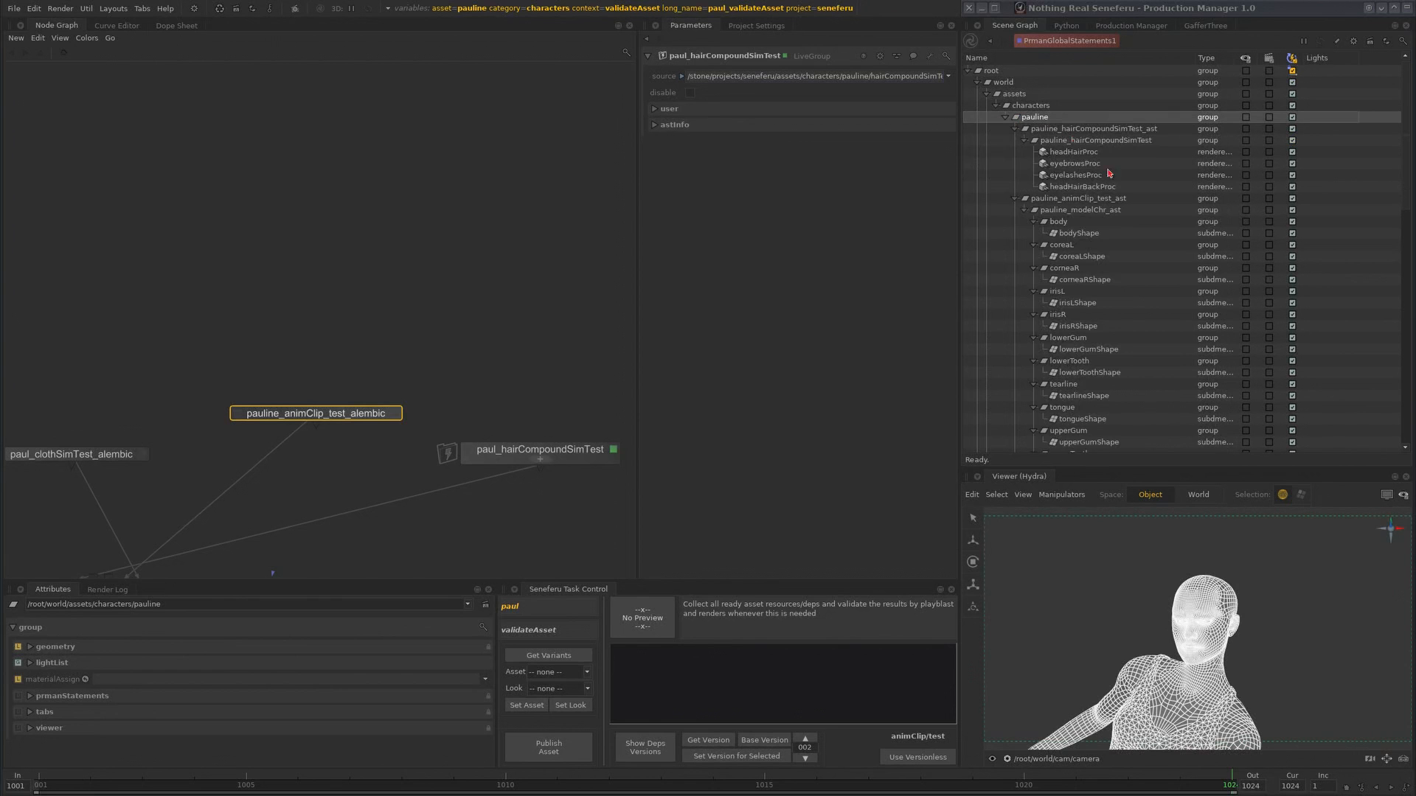
pyautogui.click(1236, 588)
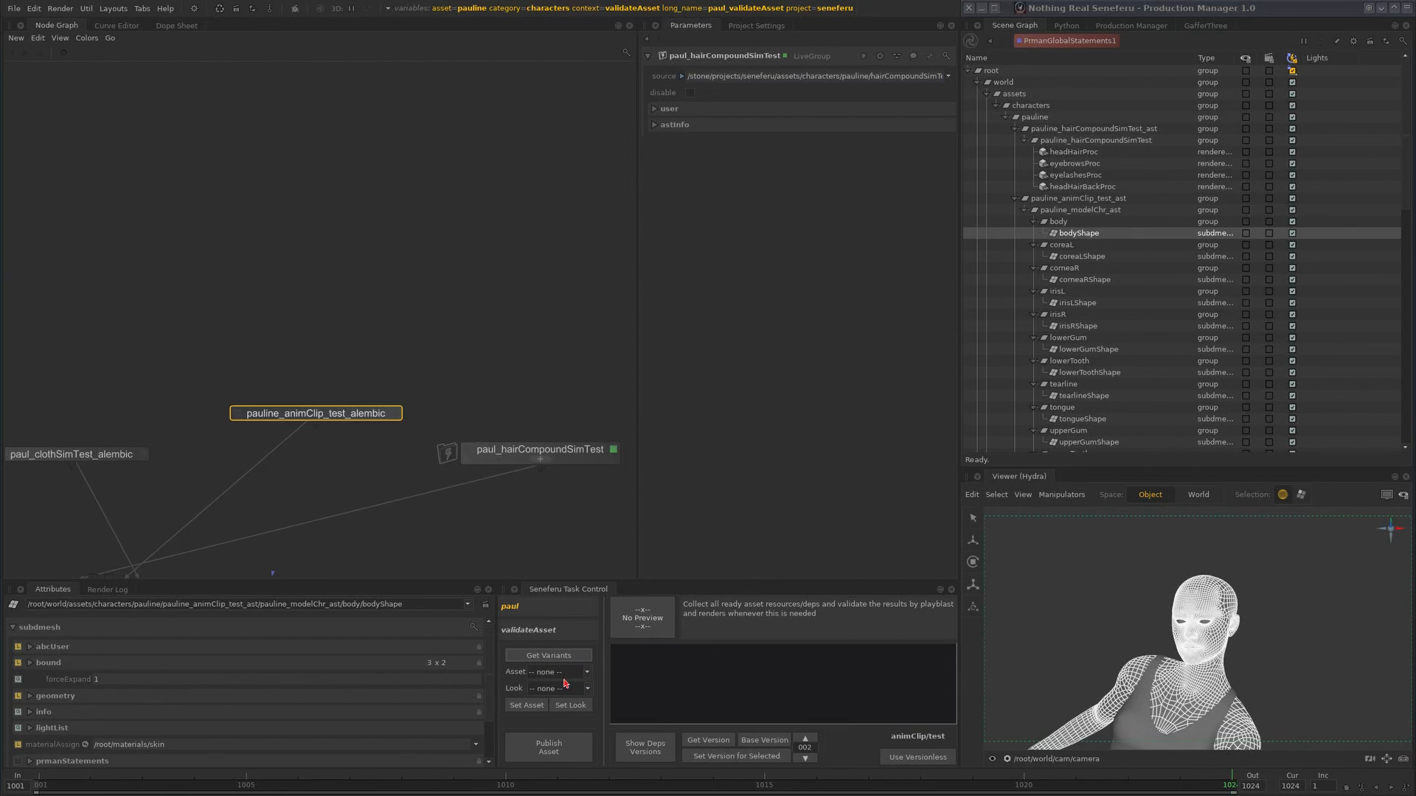
# - Check which look variants are offered for the selected asset, then return to the floating render window
pyautogui.click(584, 690)
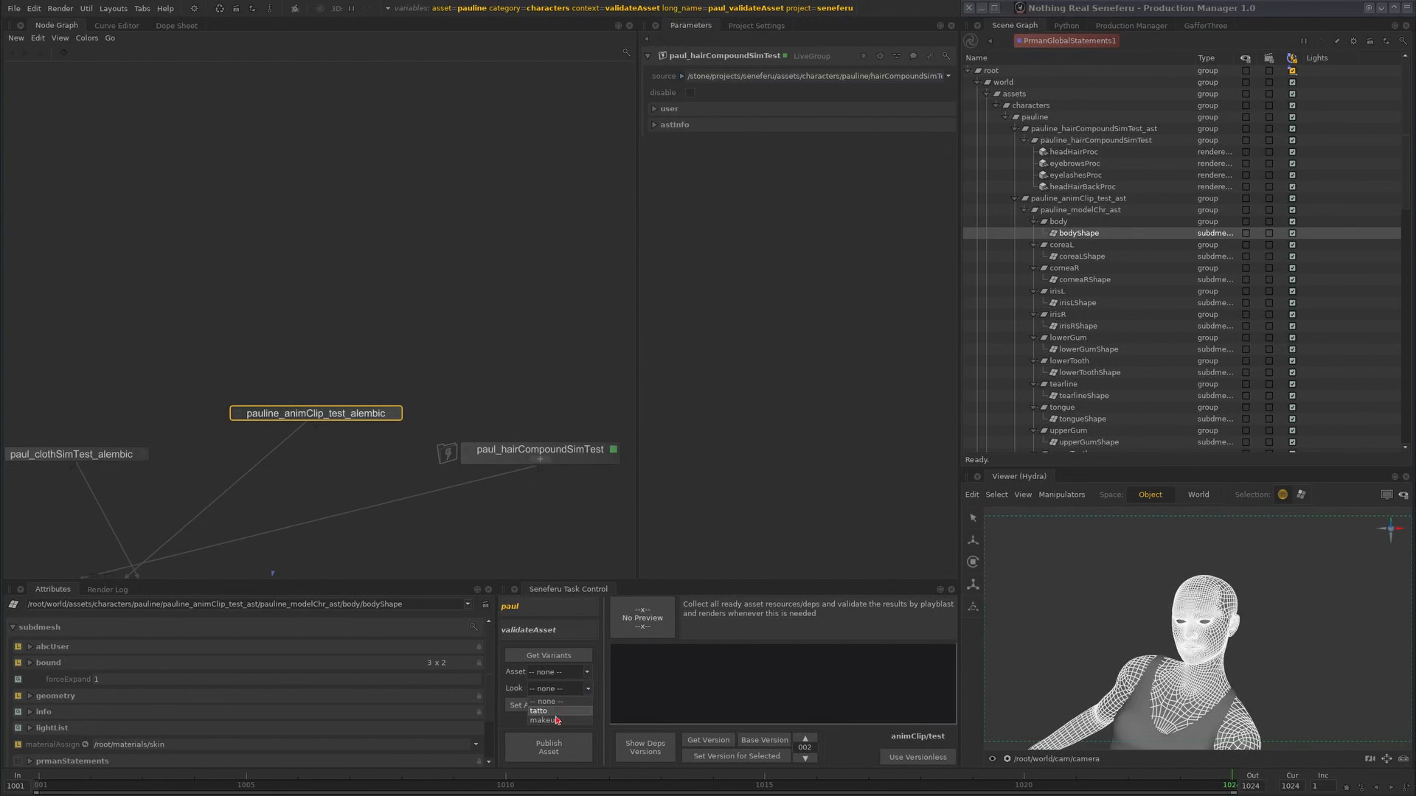
pyautogui.click(565, 698)
pyautogui.click(566, 692)
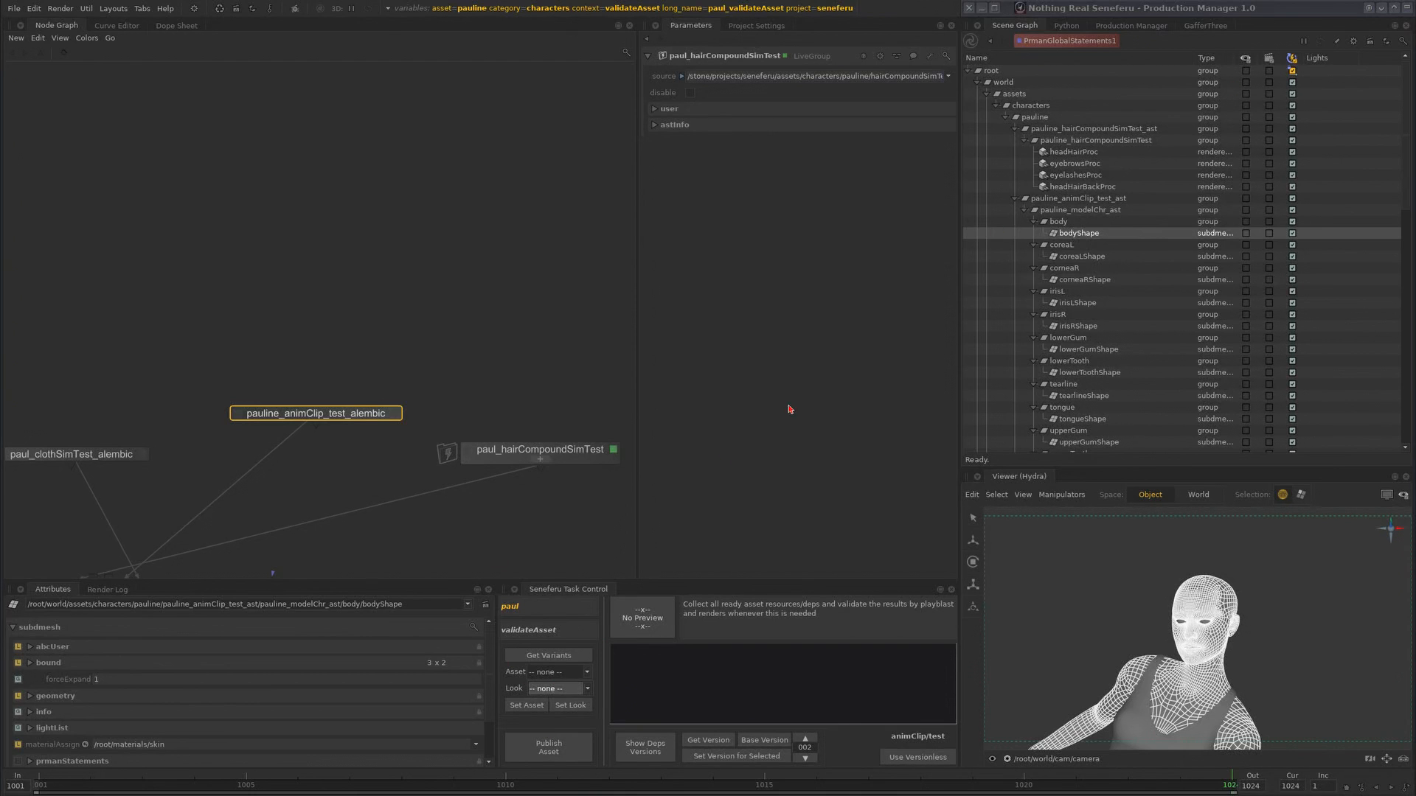
pyautogui.click(727, 327)
pyautogui.hotkey('alt', 'Tab')
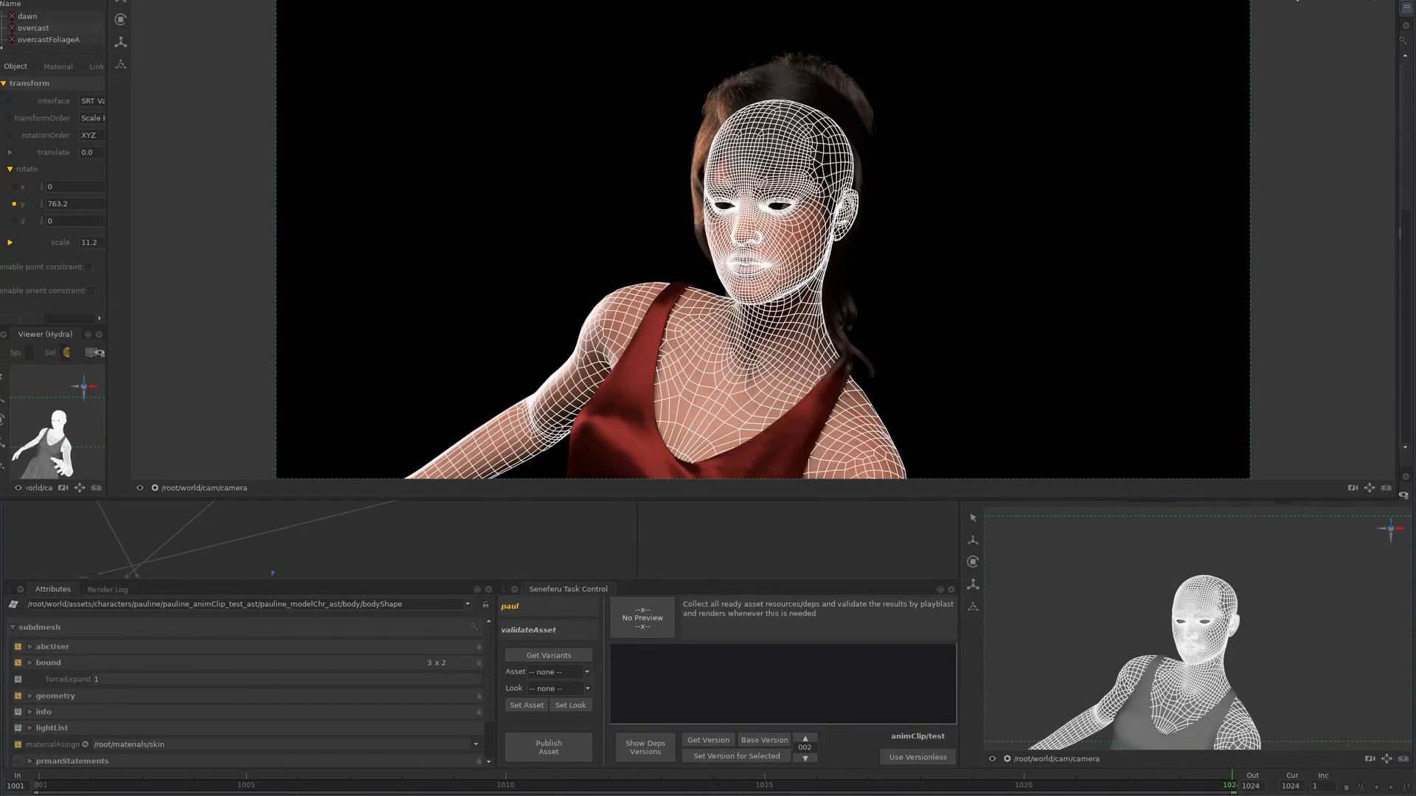
# - Choose makeup as the look variant and run Set Asset on the pauline_animClip_test_alembic node
pyautogui.moveTo(382, 543)
pyautogui.mouseDown(button='middle')
pyautogui.moveTo(388, 616)
pyautogui.moveTo(370, 584)
pyautogui.moveTo(383, 546)
pyautogui.mouseUp(button='middle')
pyautogui.click(357, 528)
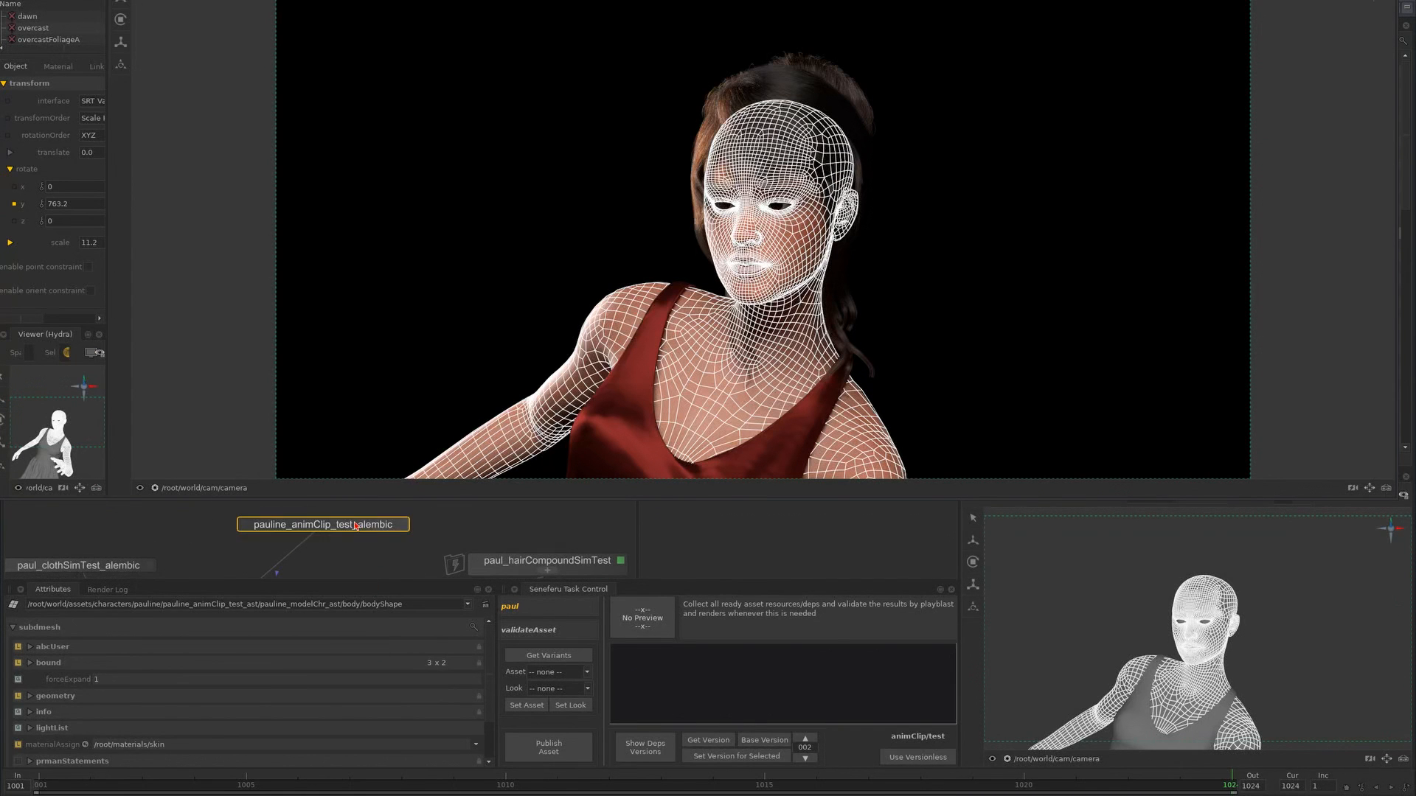
pyautogui.moveTo(347, 531); pyautogui.dragTo(349, 526)
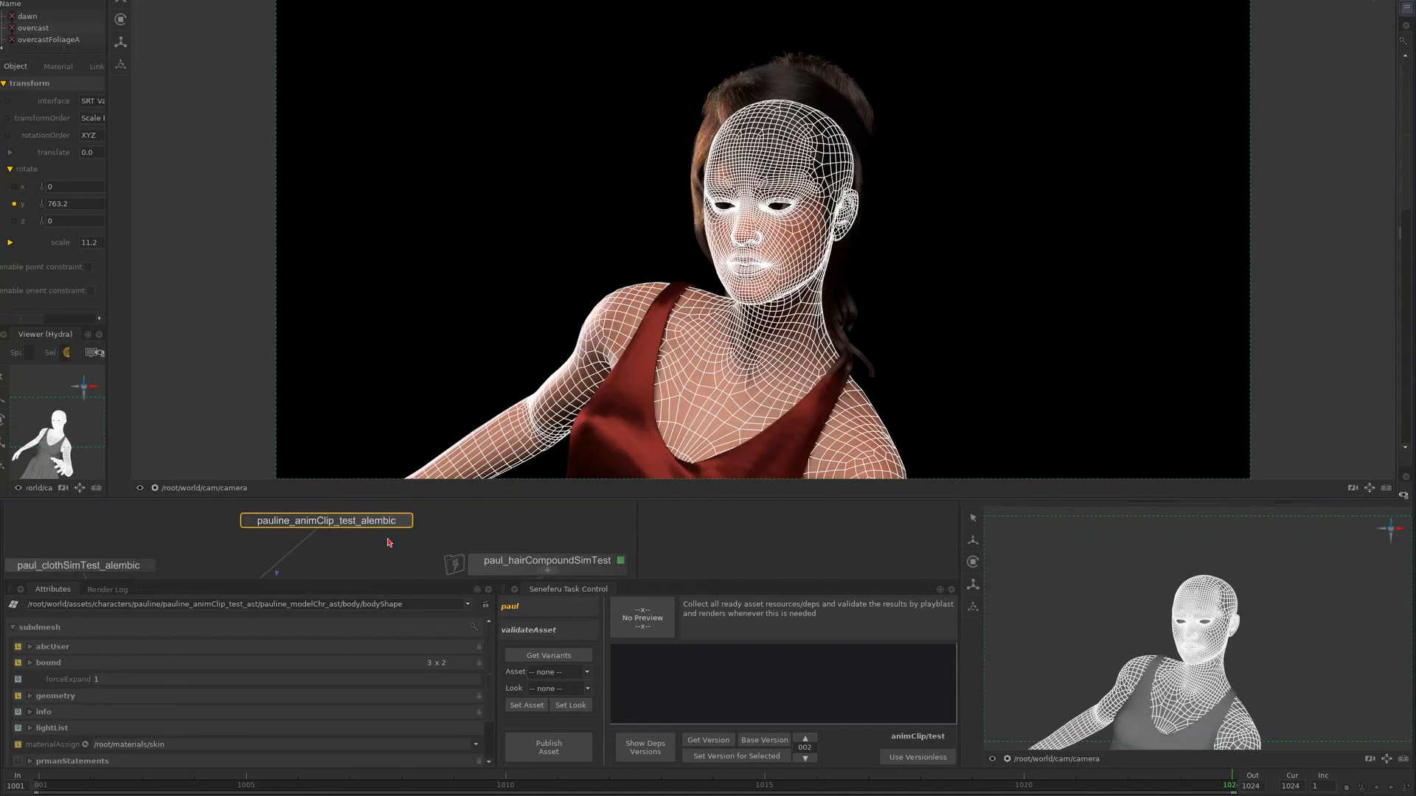
pyautogui.click(558, 690)
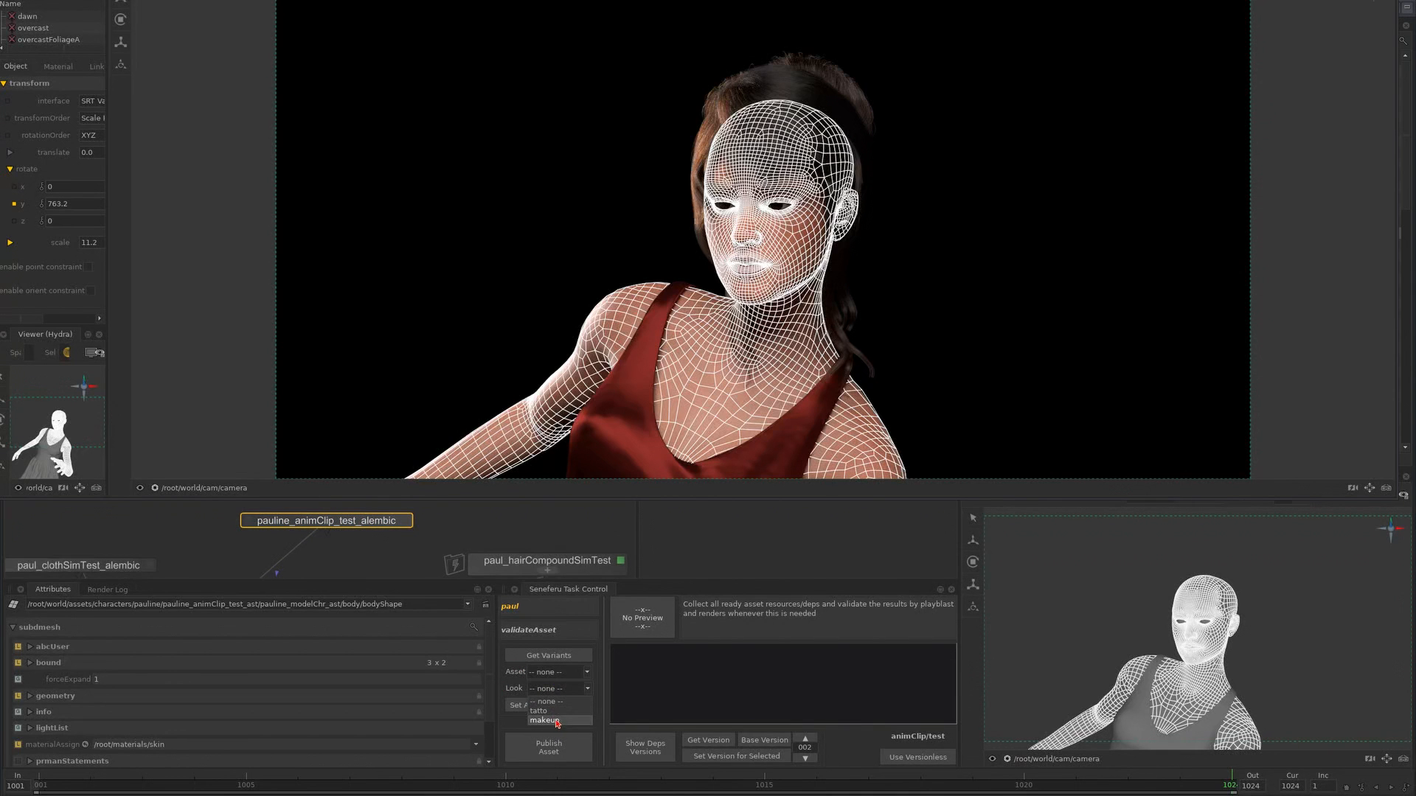
pyautogui.click(556, 722)
pyautogui.click(528, 706)
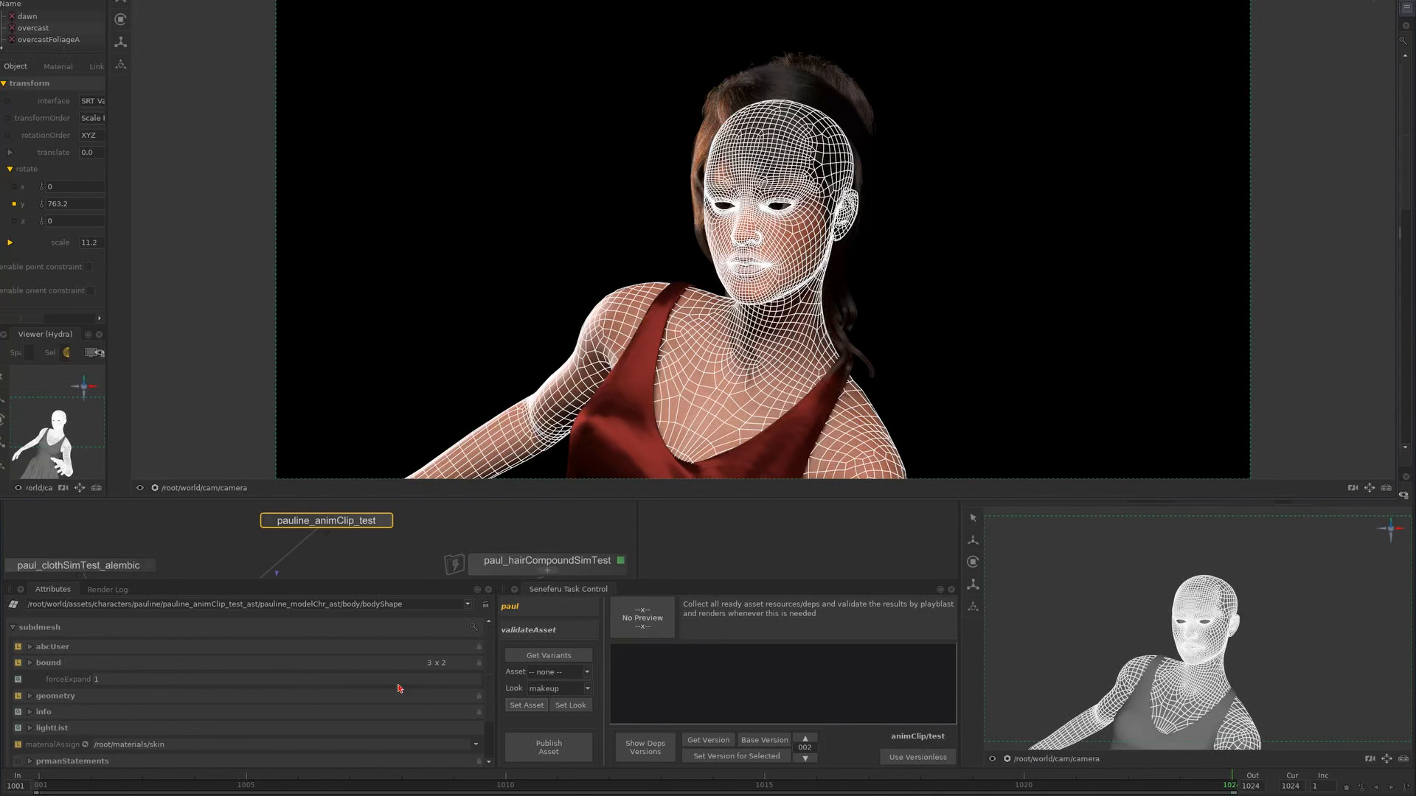
# - Apply the makeup look variant to the selected locations only
pyautogui.click(571, 706)
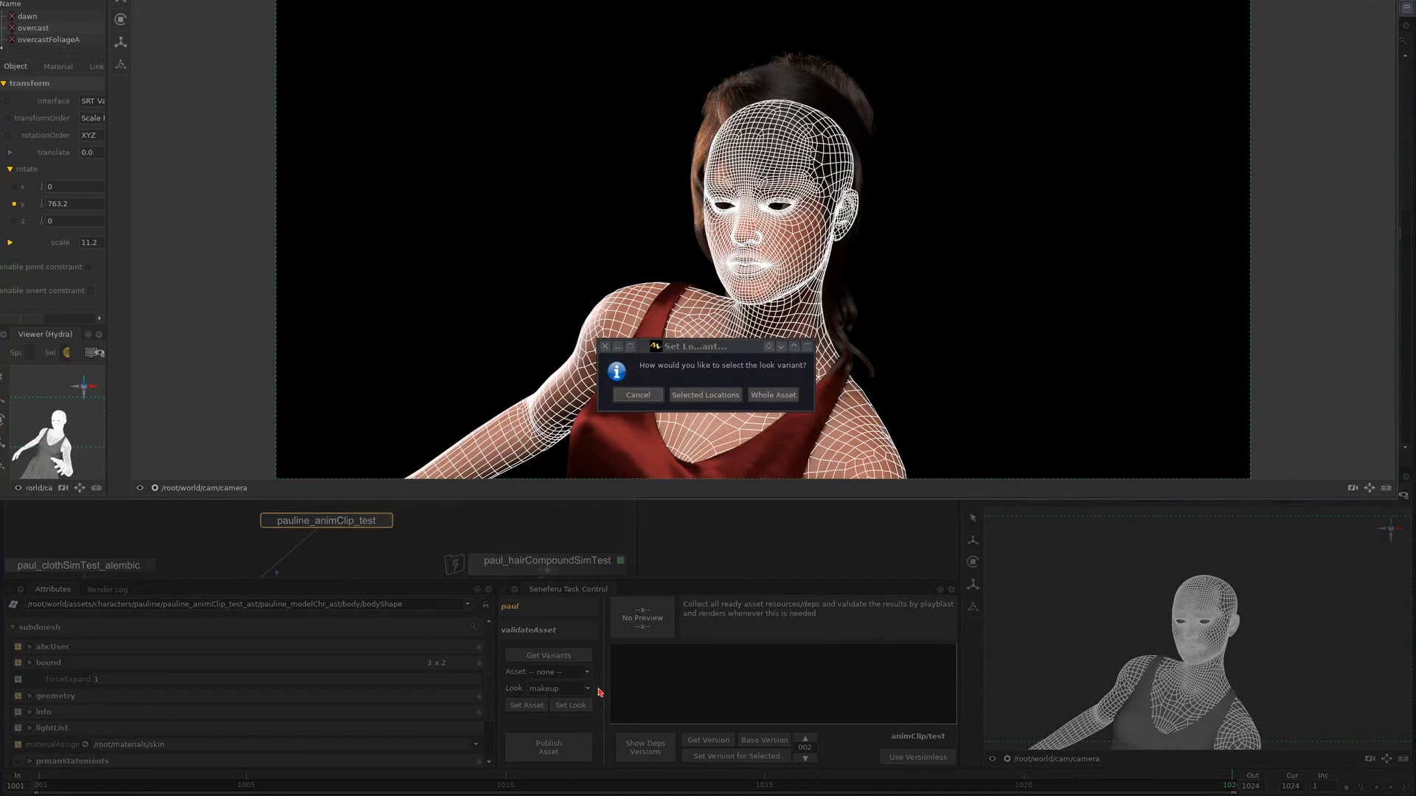
pyautogui.moveTo(732, 347); pyautogui.dragTo(730, 350)
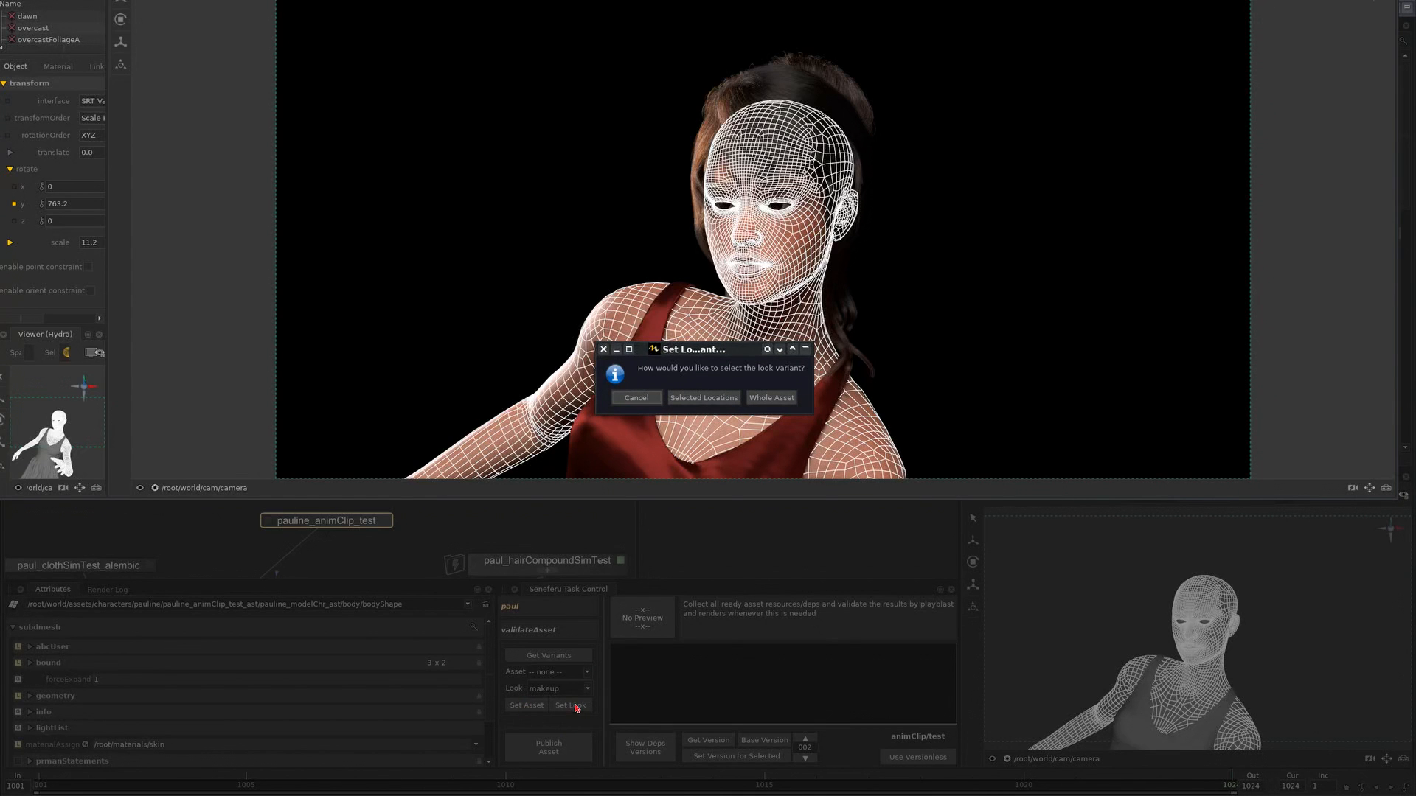
pyautogui.moveTo(730, 349); pyautogui.dragTo(679, 528)
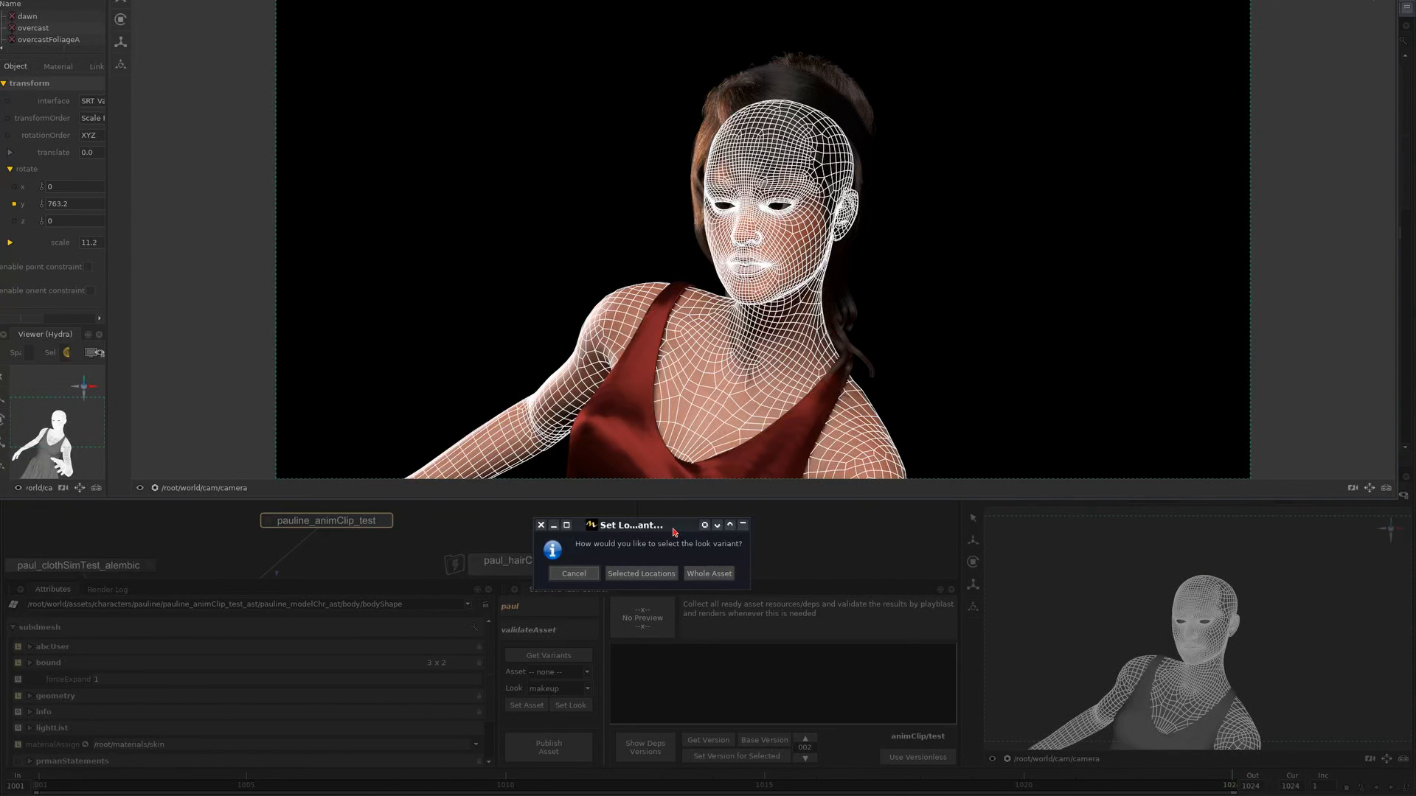
pyautogui.moveTo(678, 527); pyautogui.dragTo(690, 525)
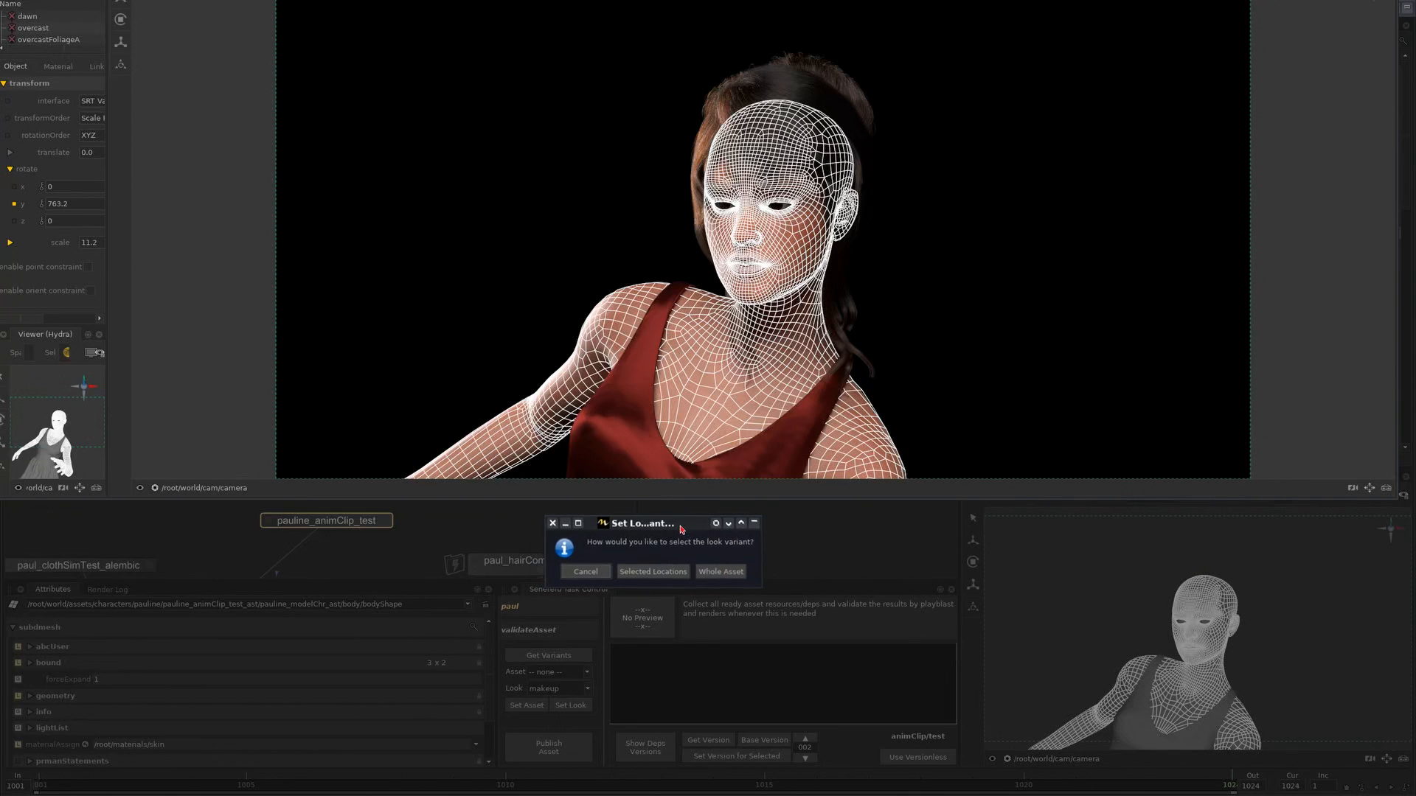
pyautogui.click(653, 574)
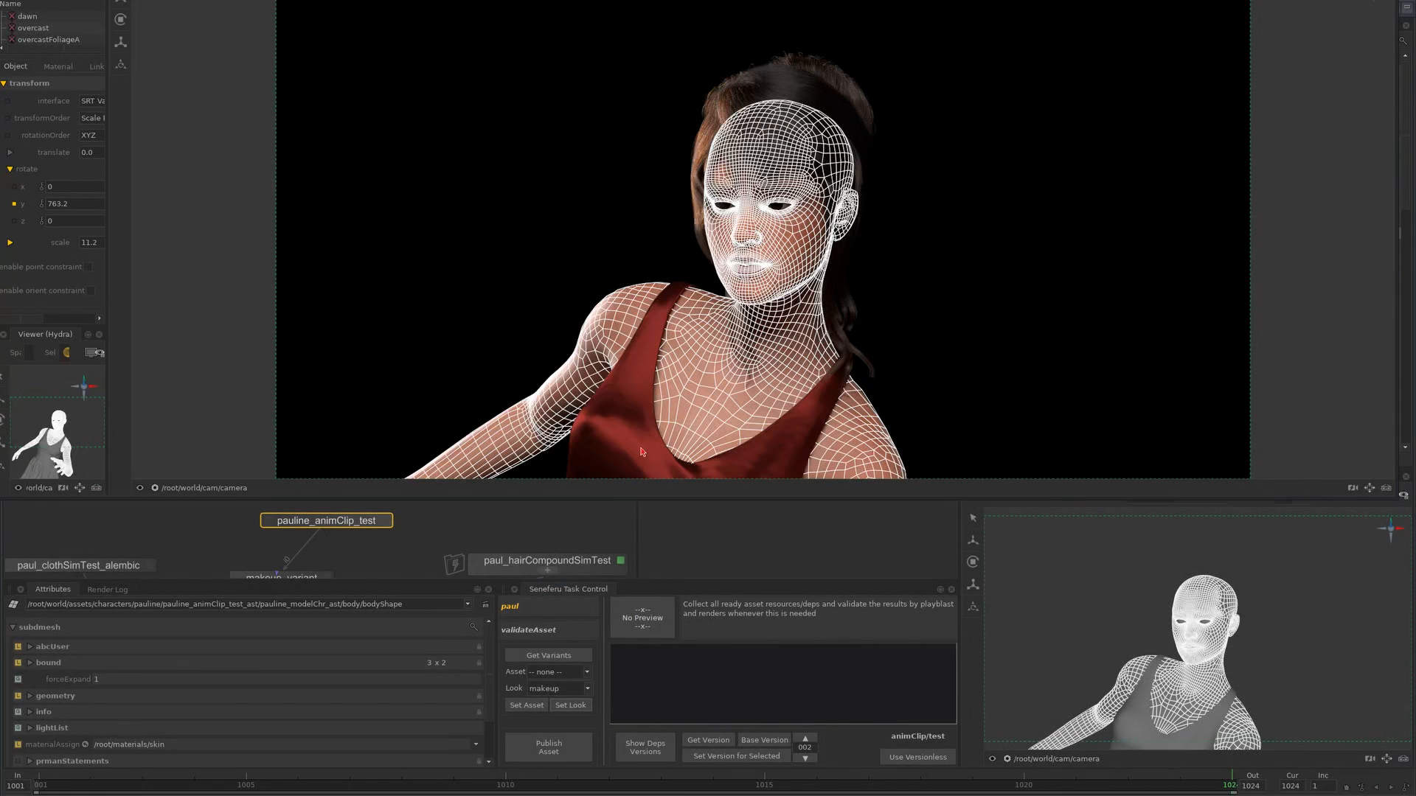
# - Clear the selection and reframe the render camera closer on pauline's face
pyautogui.click(546, 217)
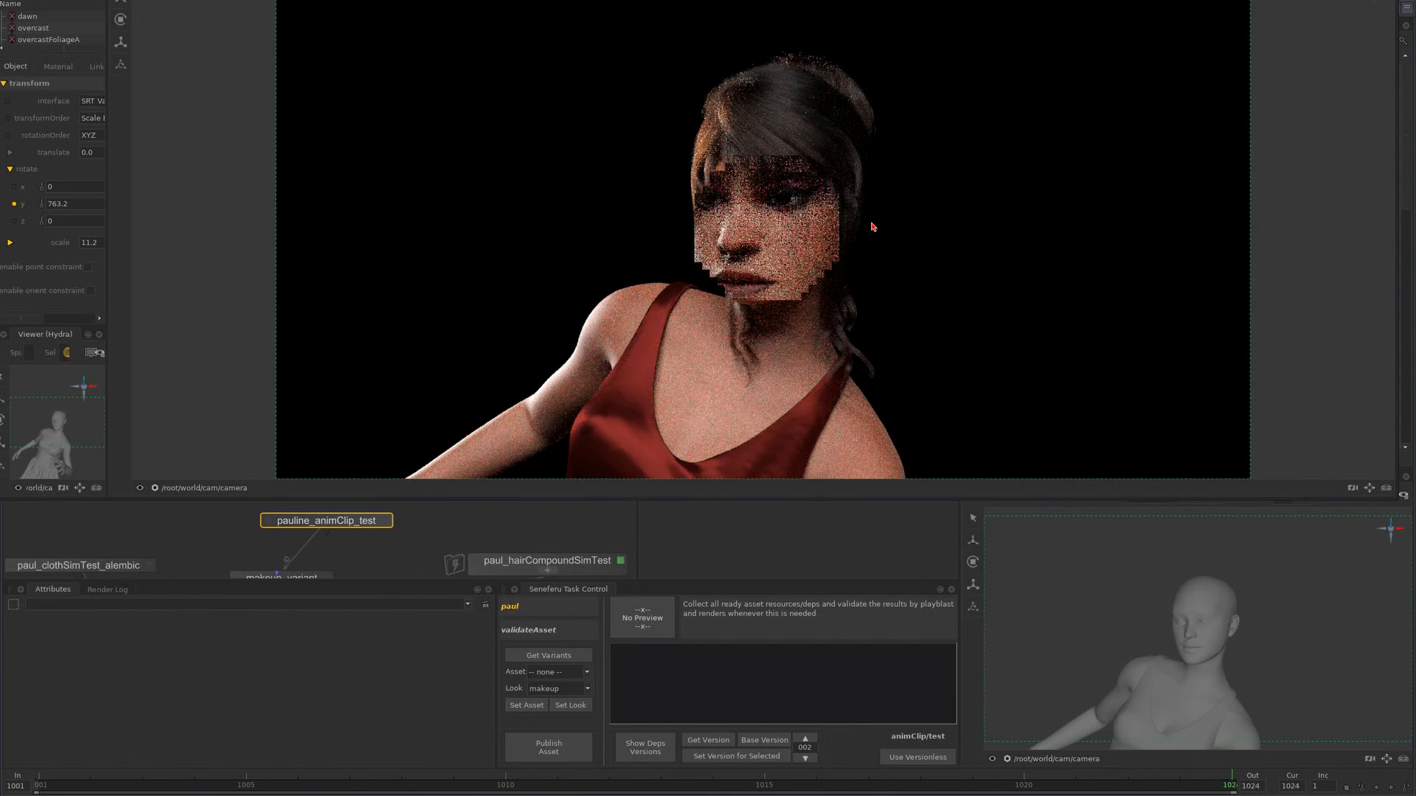
pyautogui.scroll(3, 856, 266)
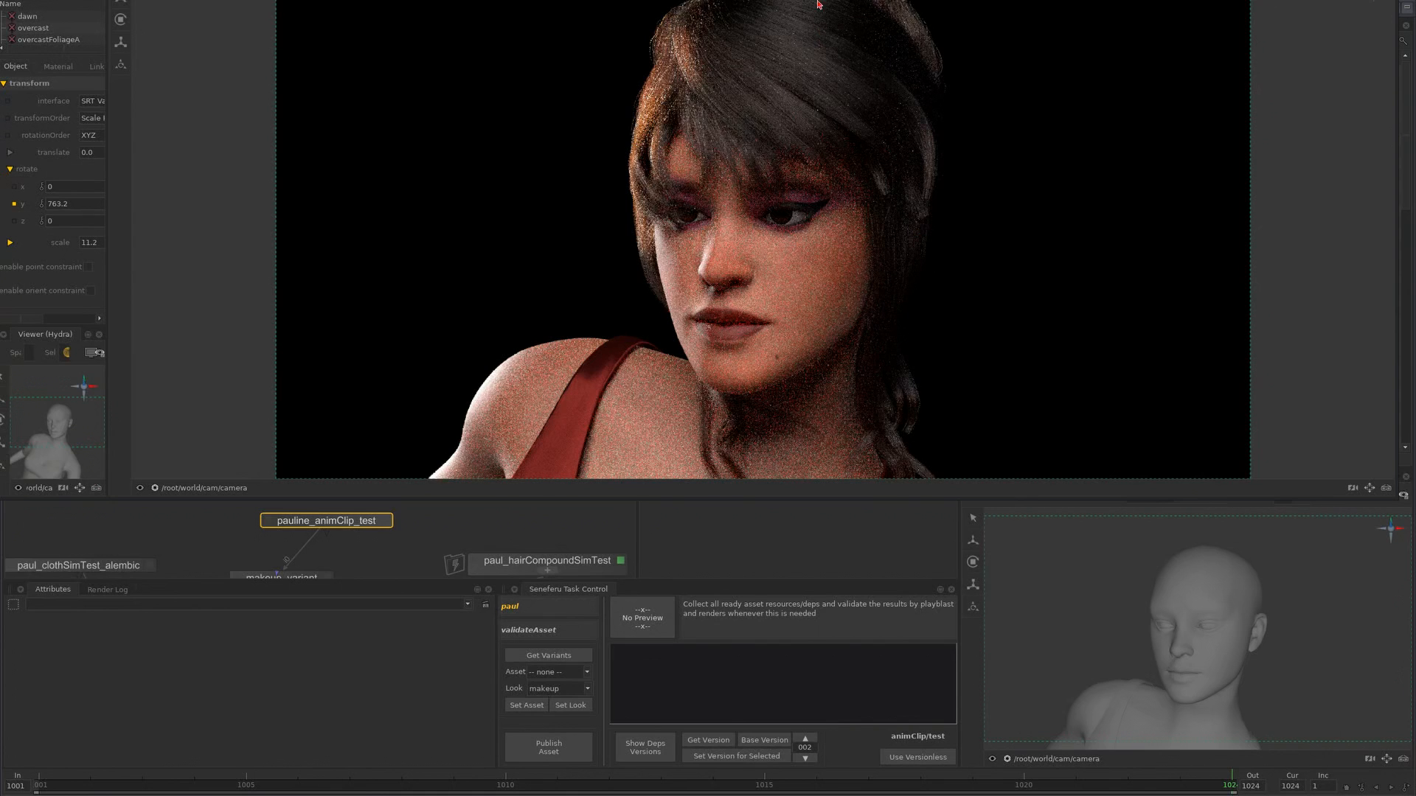
pyautogui.keyDown('alt'); pyautogui.moveTo(763, 243); pyautogui.dragTo(760, 281); pyautogui.keyUp('alt')
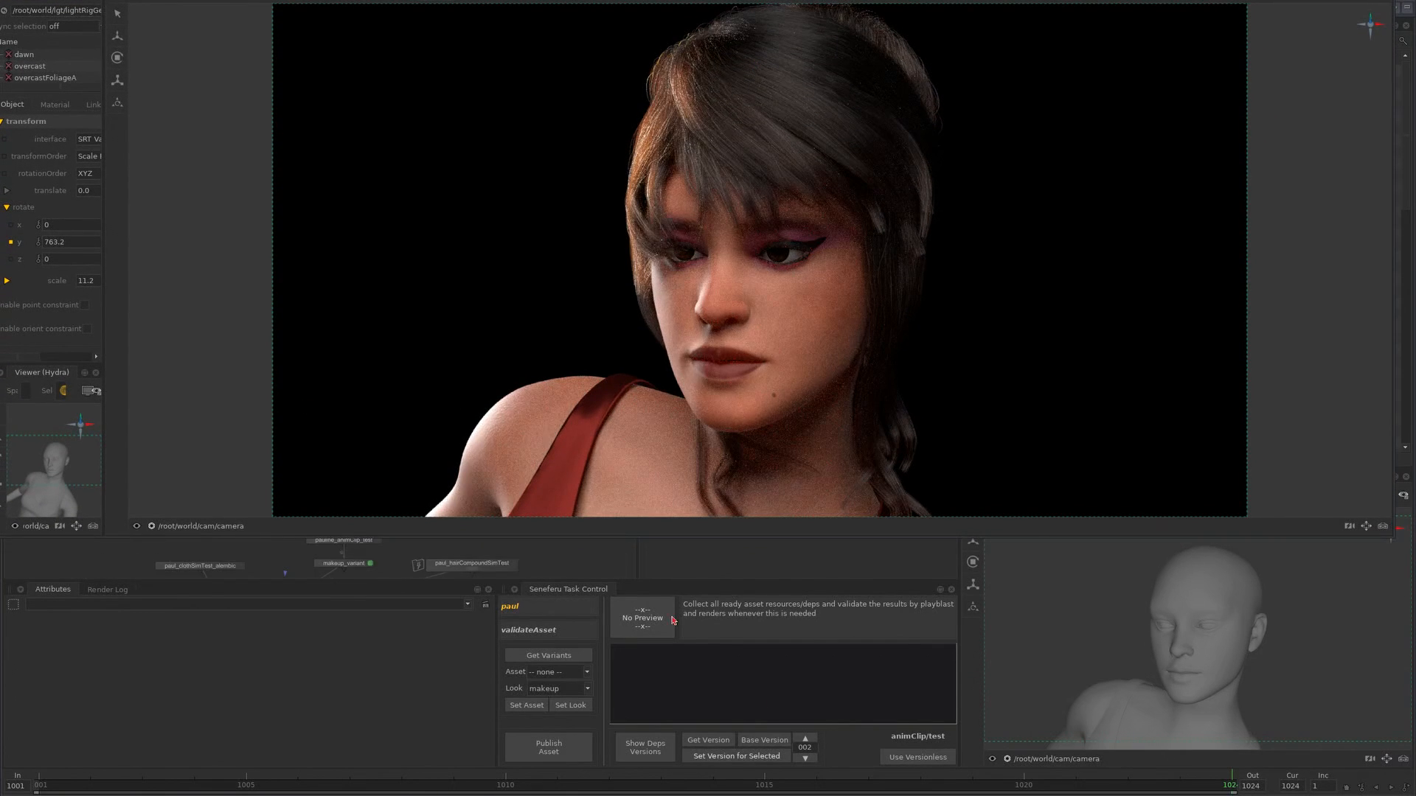
# - Switch the look variant choice to tatto and disable the makeup_variant node
pyautogui.moveTo(384, 565)
pyautogui.mouseDown(button='middle')
pyautogui.moveTo(387, 550)
pyautogui.moveTo(381, 565)
pyautogui.mouseUp(button='middle')
pyautogui.scroll(-1, 378, 565)
pyautogui.scroll(-1, 389, 556)
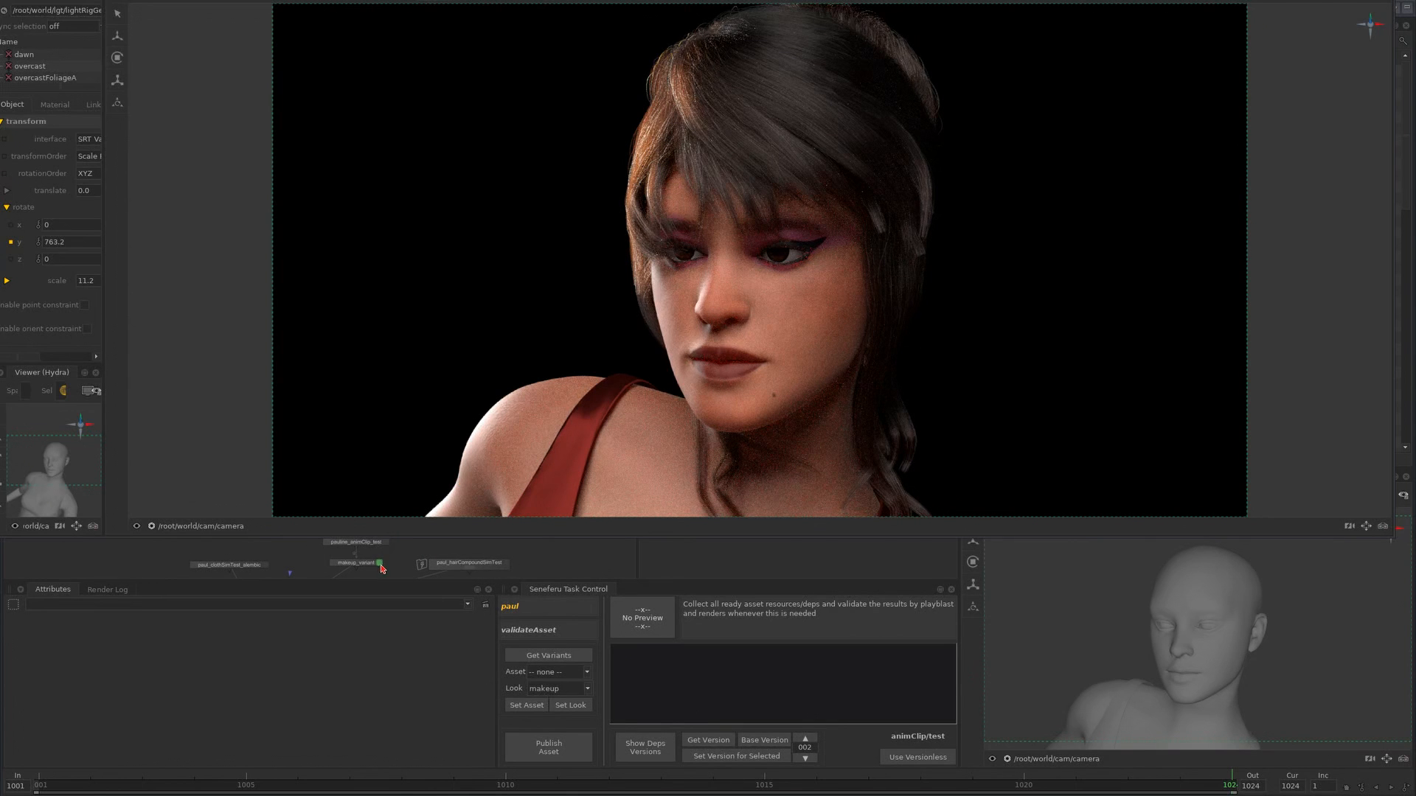
pyautogui.click(545, 693)
pyautogui.click(550, 717)
pyautogui.moveTo(364, 566); pyautogui.dragTo(369, 562)
pyautogui.press('d')
# - Apply the tatto look variant to the bodyShape location of pauline_animClip_test and clear the selection
pyautogui.click(370, 545)
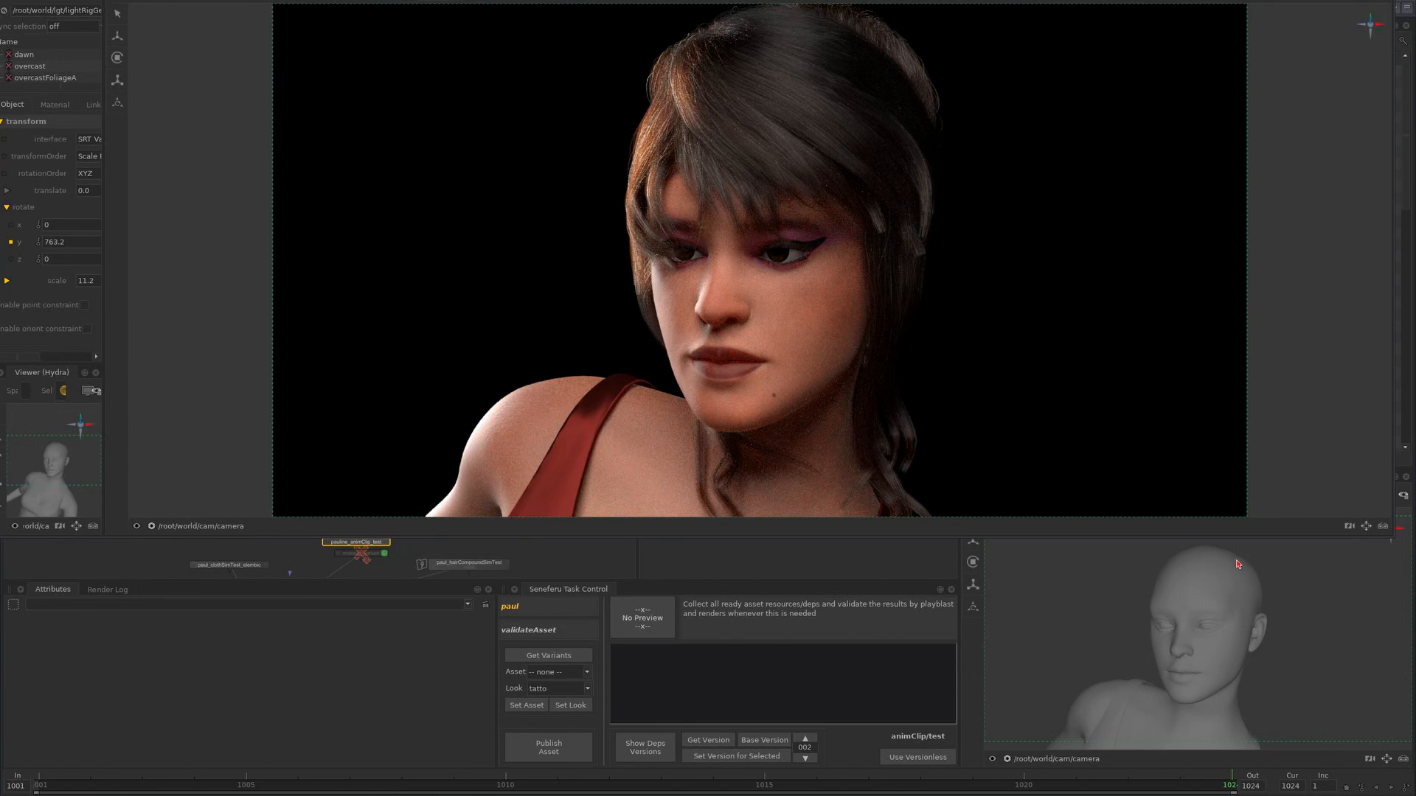
pyautogui.click(1165, 632)
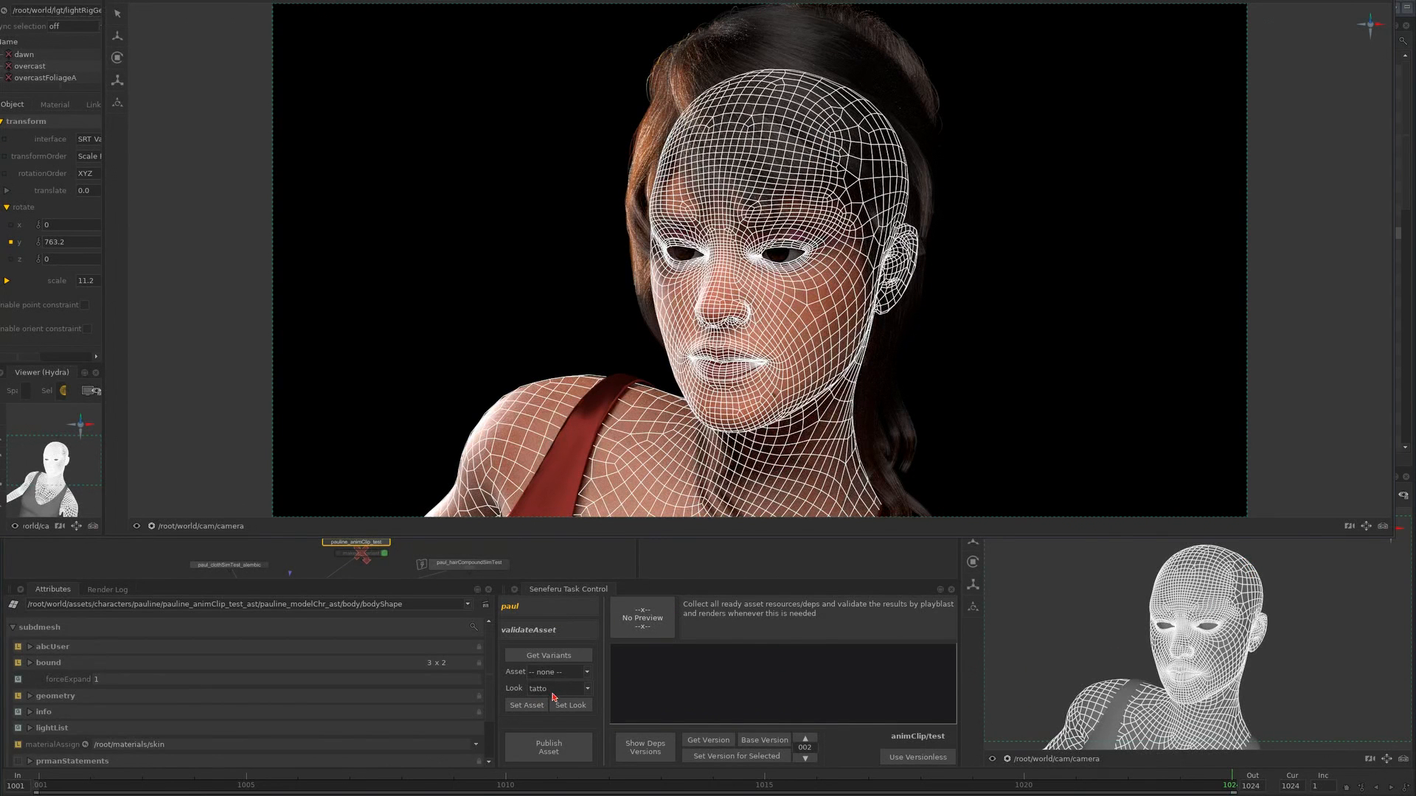
pyautogui.click(572, 705)
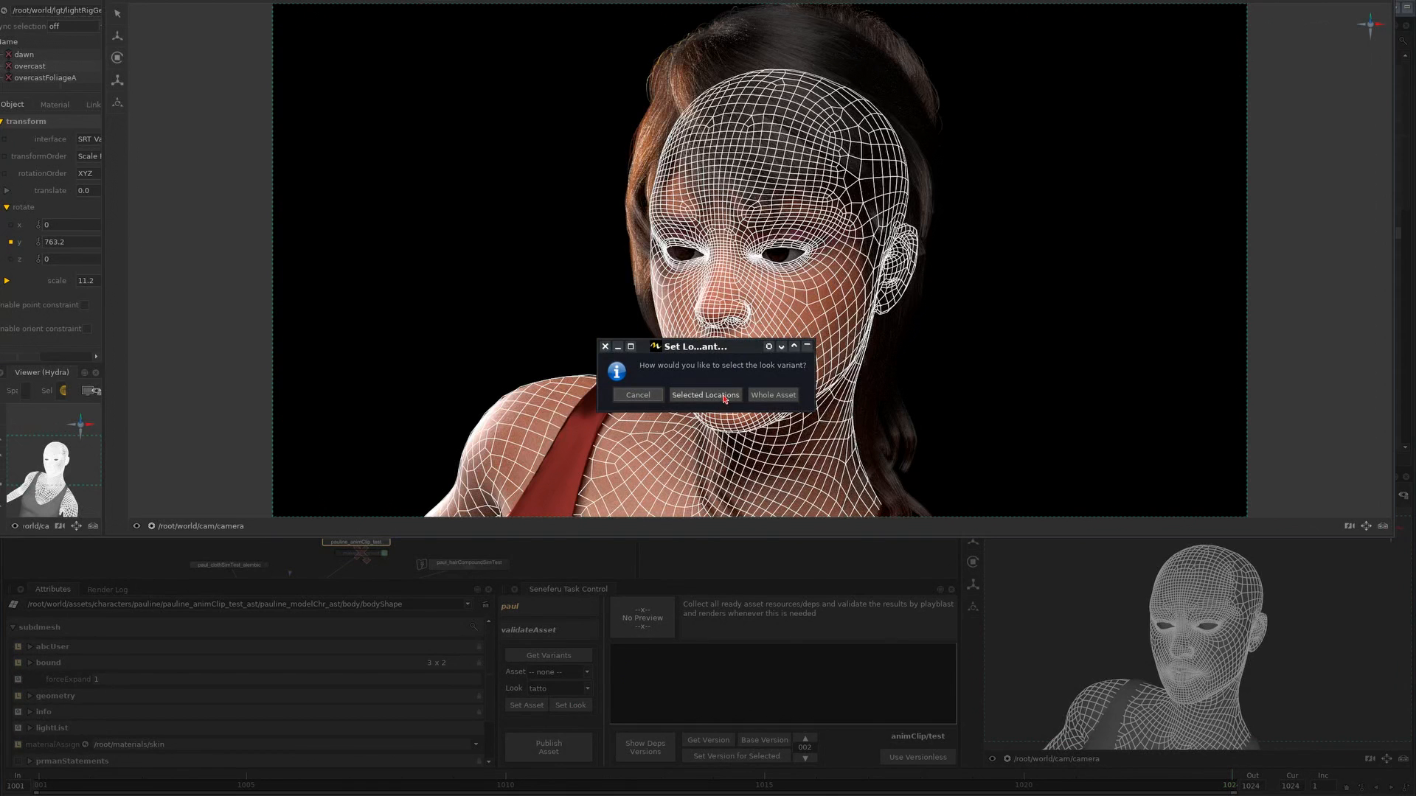
pyautogui.click(705, 396)
pyautogui.click(392, 565)
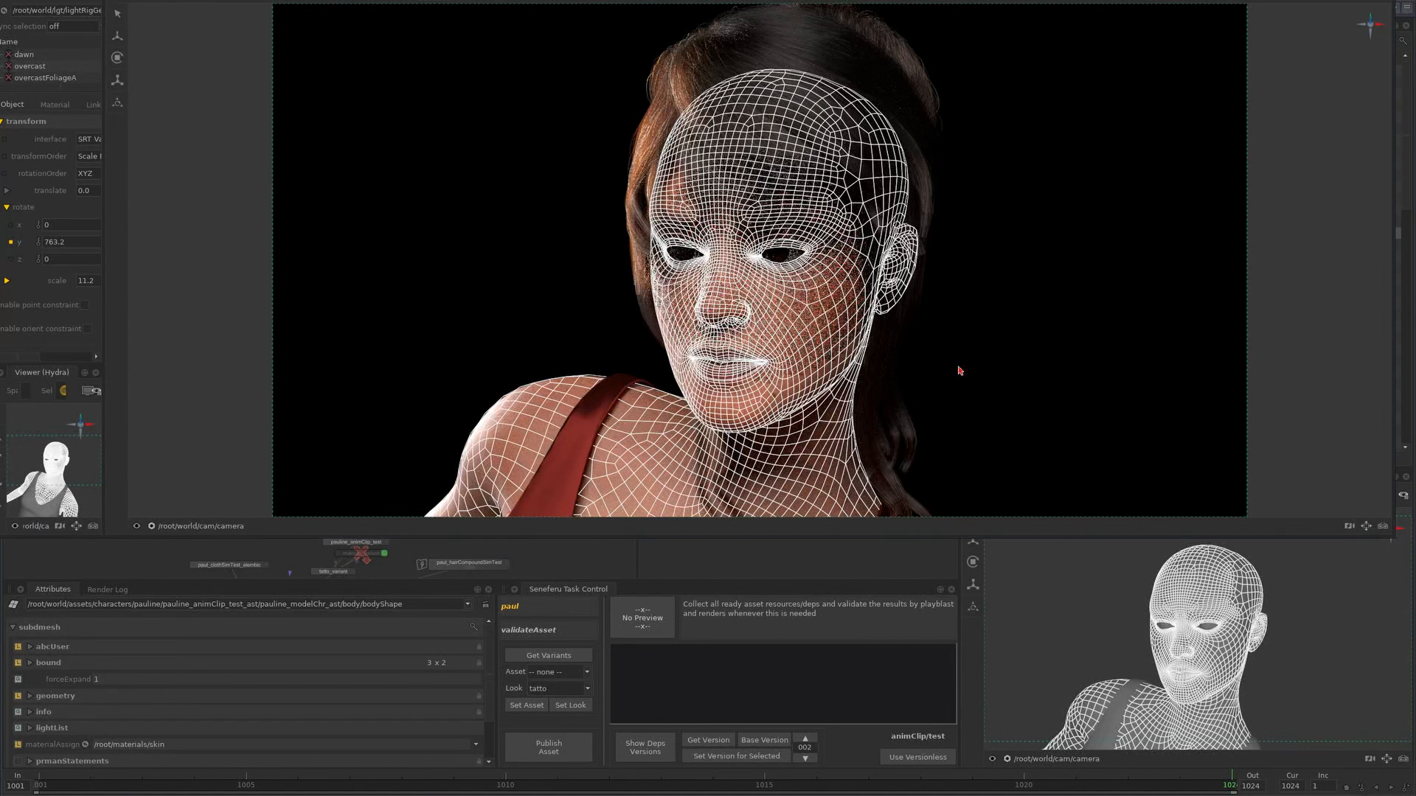
pyautogui.click(1003, 311)
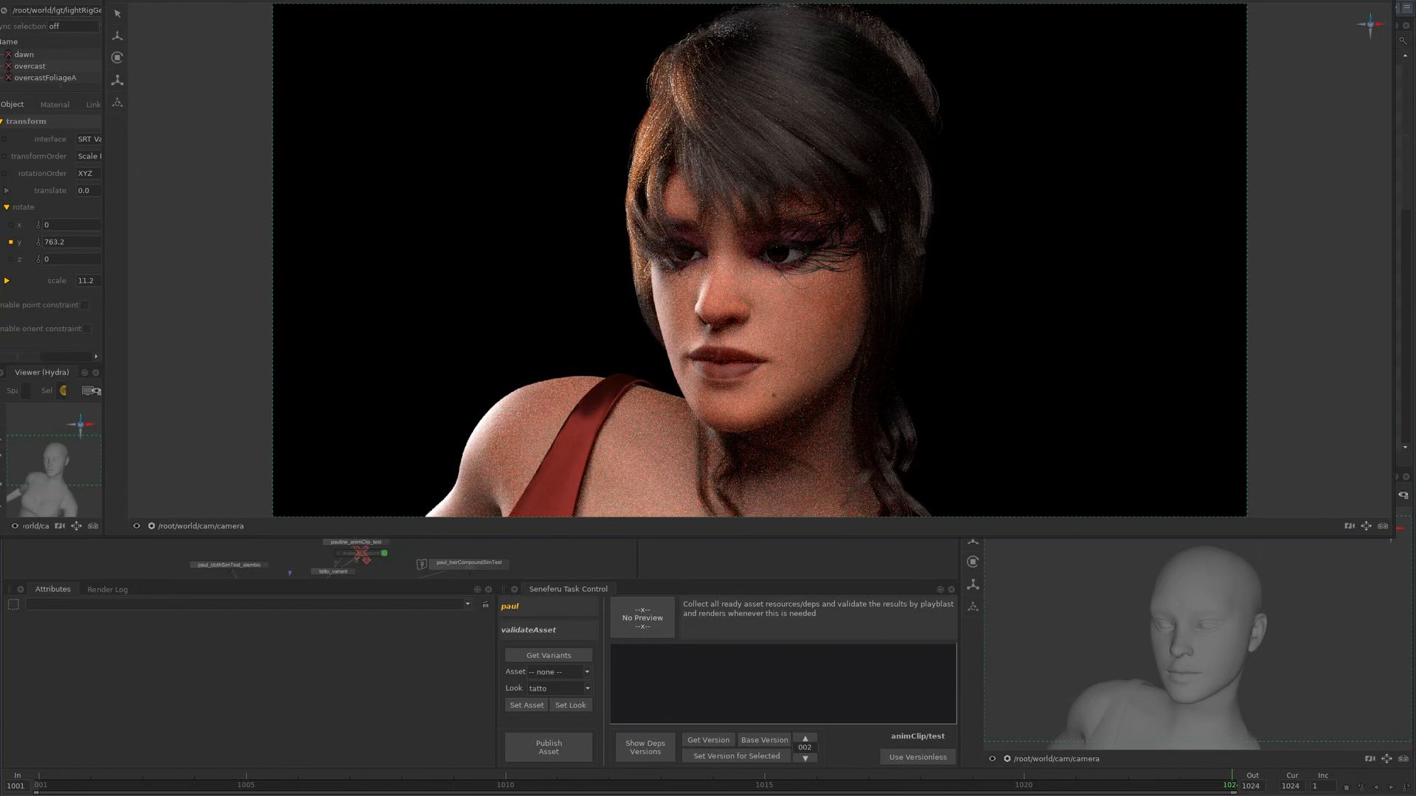
# - Lower the render window to uncover the main window and collapse the script text in makeup_variant's parameters to examine its variant setting
pyautogui.moveTo(954, 0); pyautogui.dragTo(956, 219)
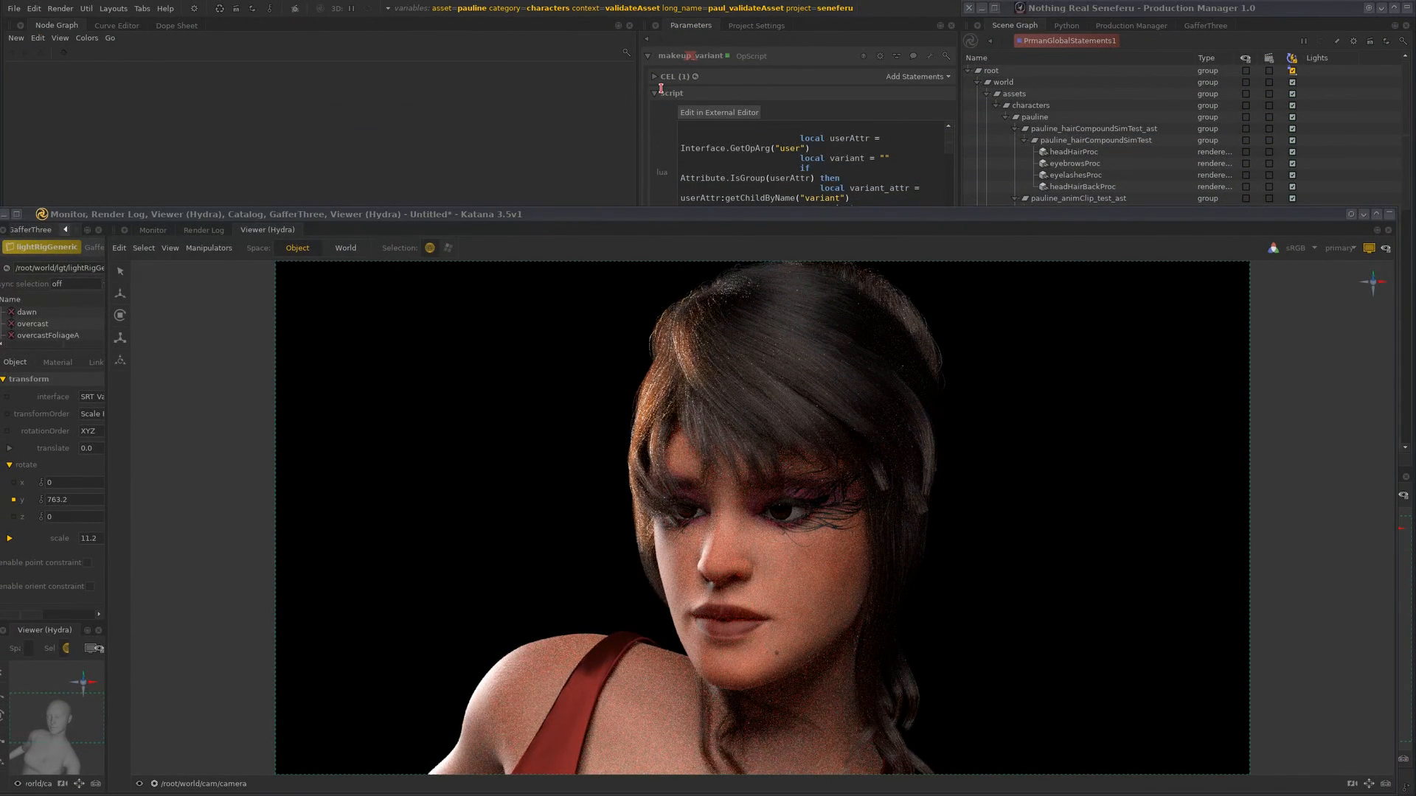
pyautogui.click(654, 93)
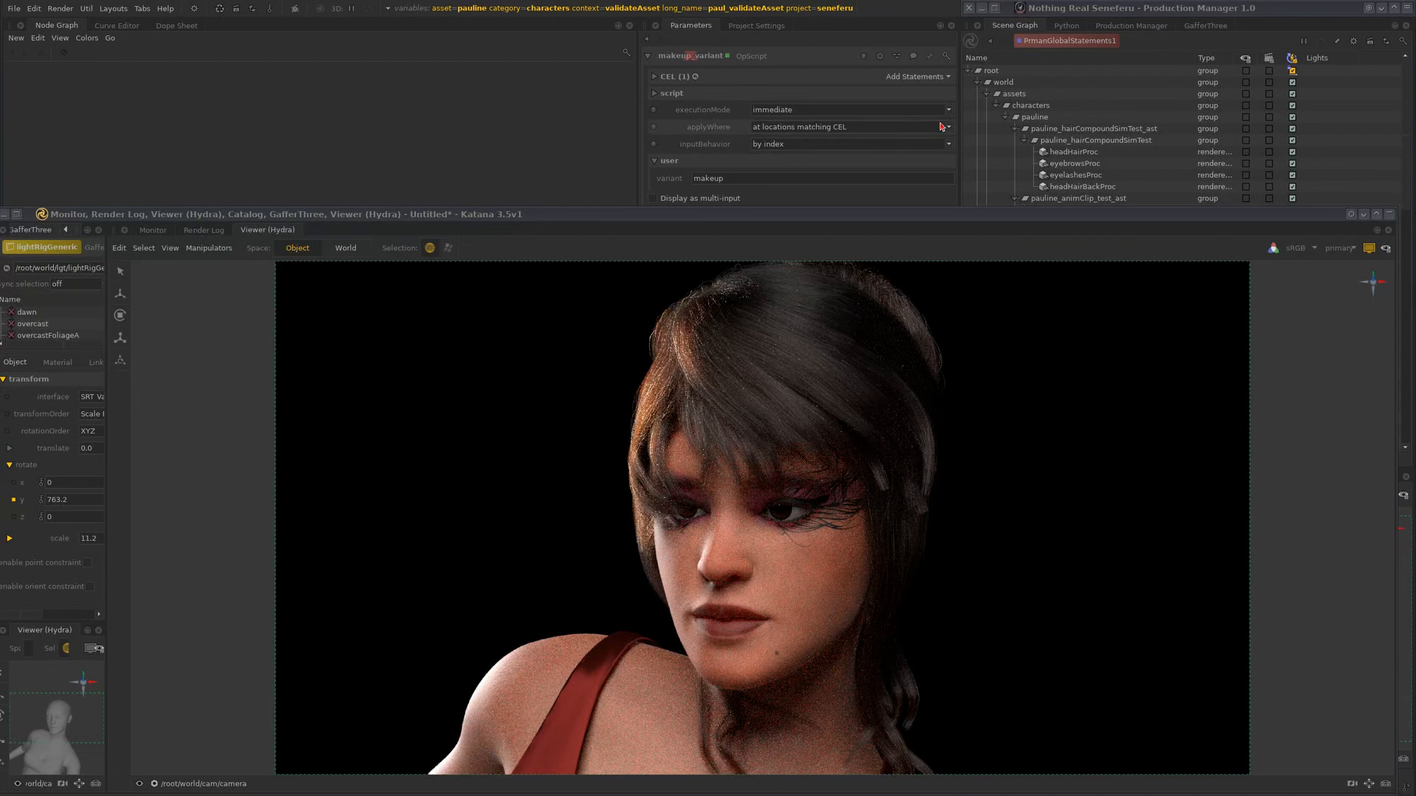
pyautogui.moveTo(820, 206); pyautogui.dragTo(818, 260)
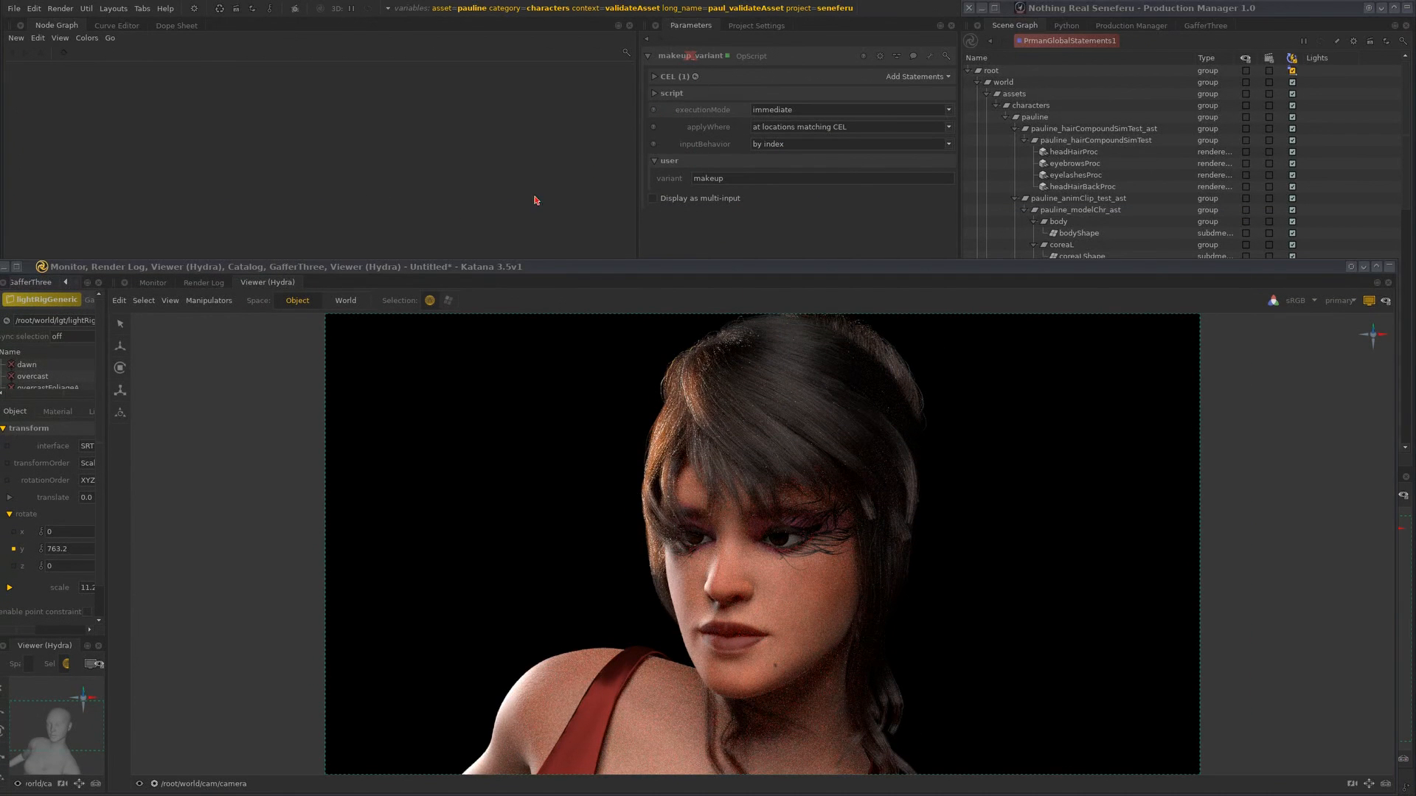
# - Move the disabled makeup_variant node below tatto_variant in the node graph
pyautogui.moveTo(433, 250); pyautogui.dragTo(433, 190, button='middle')
pyautogui.moveTo(528, 115); pyautogui.dragTo(481, 169, button='middle')
pyautogui.scroll(4, 509, 131)
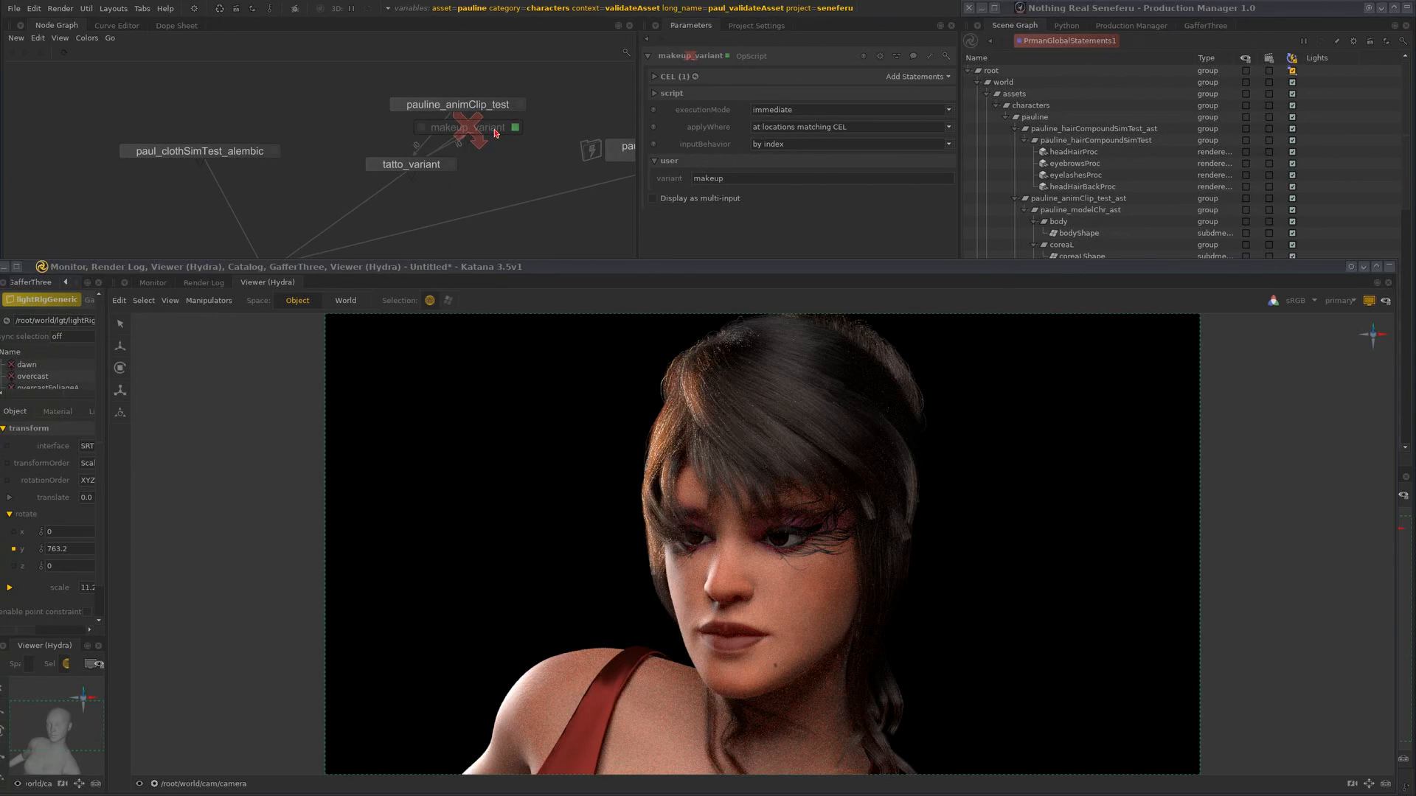
pyautogui.moveTo(466, 137); pyautogui.dragTo(370, 218)
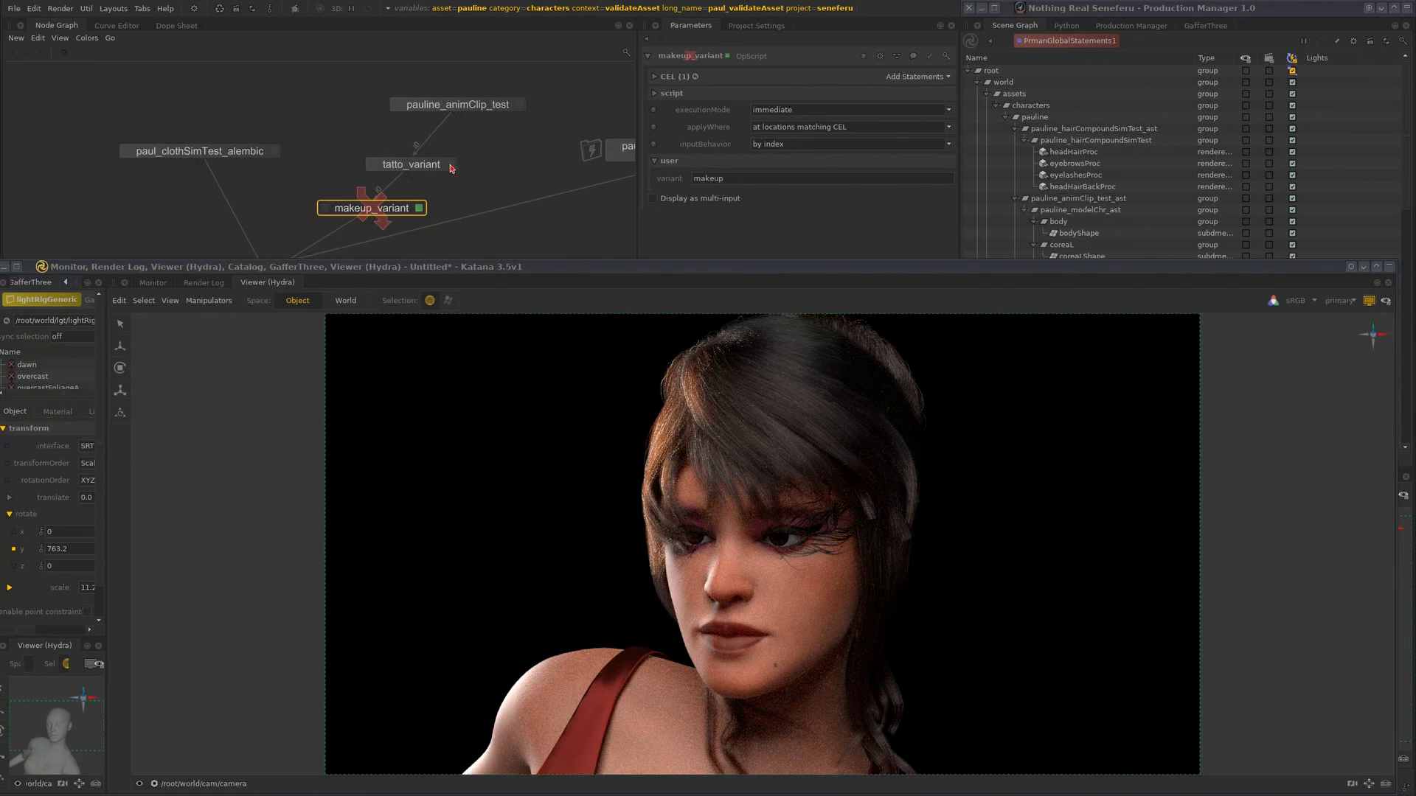
# - Open tatto_variant's parameters, collapse its script text and set the variant to makeup
pyautogui.click(450, 164)
pyautogui.click(655, 93)
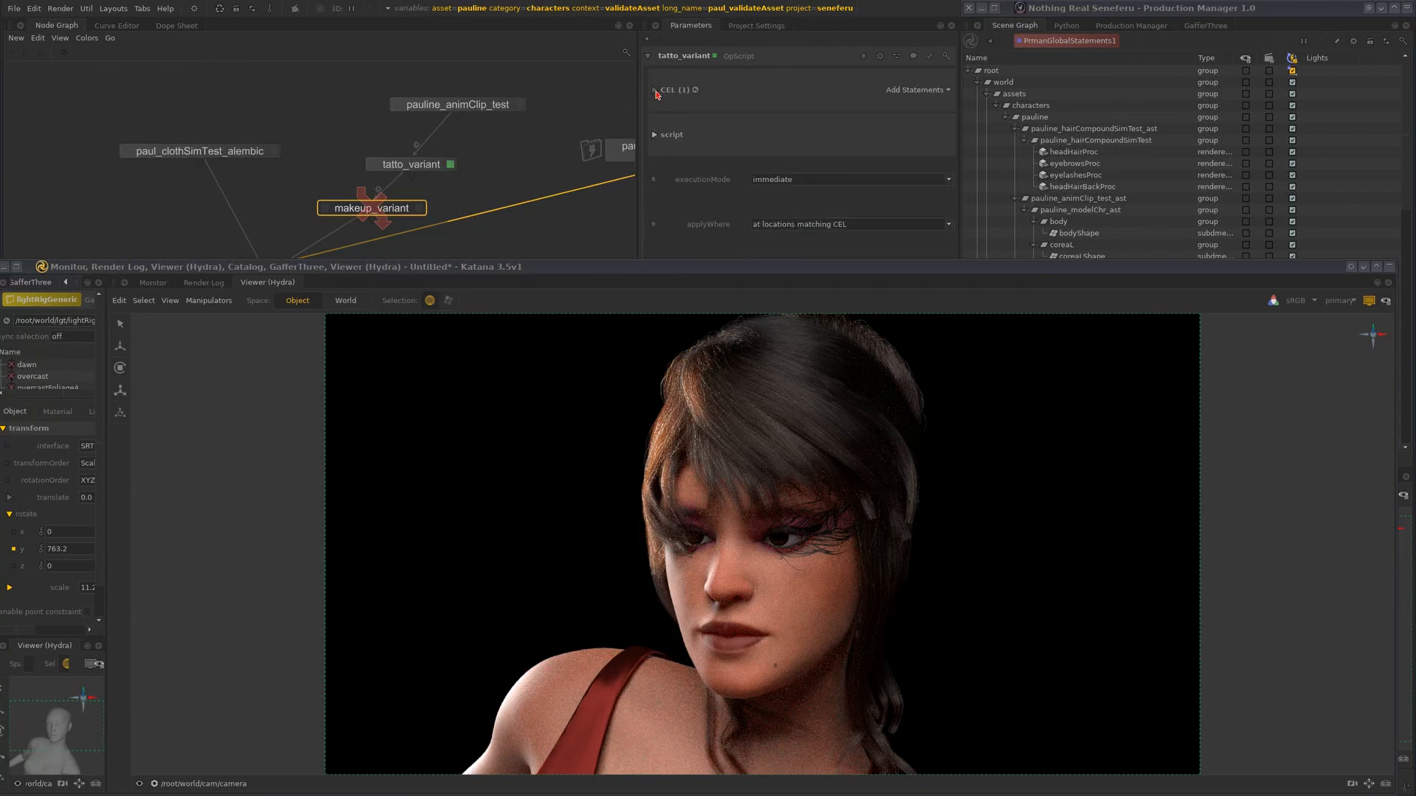
pyautogui.moveTo(713, 179); pyautogui.dragTo(692, 177)
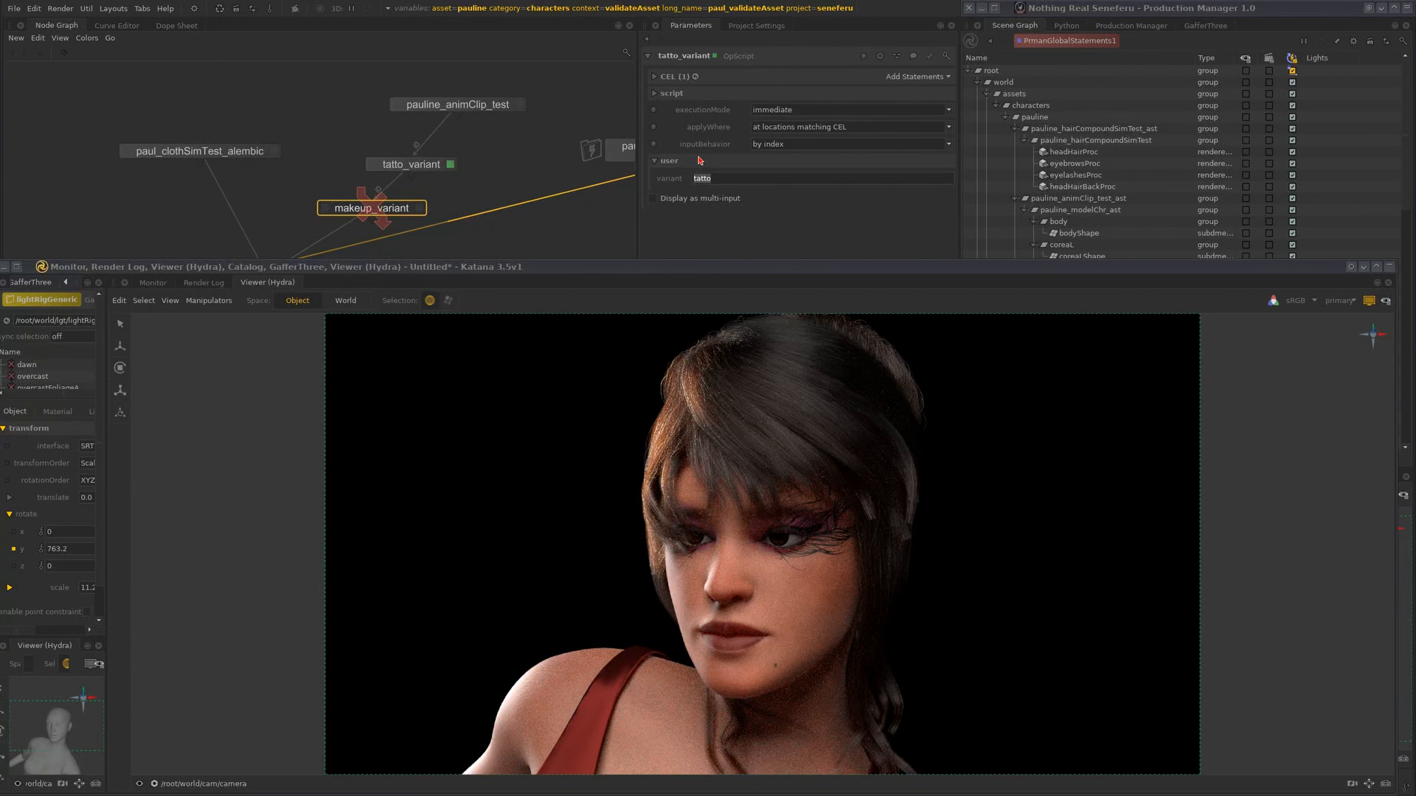
pyautogui.write('makeup')
pyautogui.press('Return')
# - Set tatto_variant's variant back to tatto
pyautogui.click(721, 179)
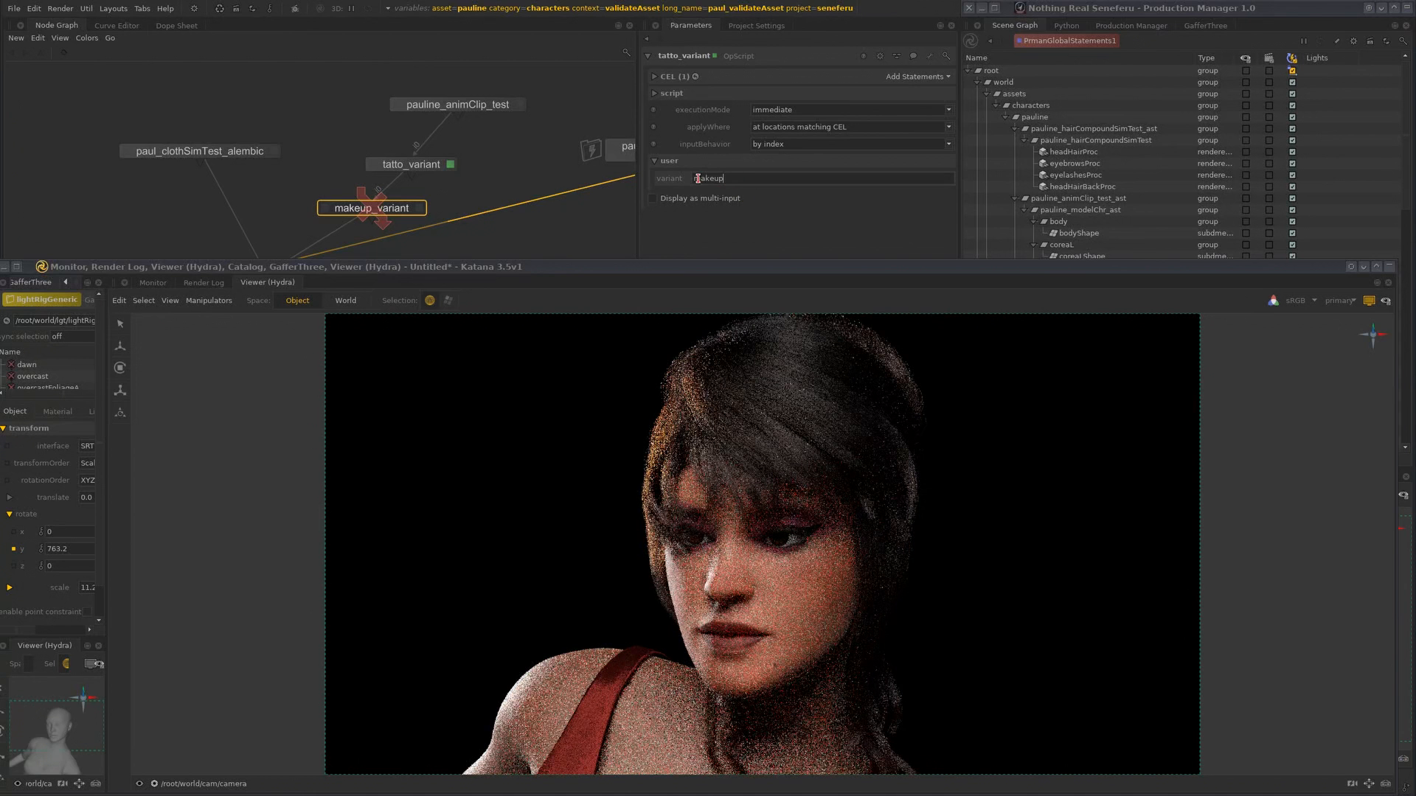
pyautogui.moveTo(697, 178); pyautogui.dragTo(687, 169)
pyautogui.write('atto')
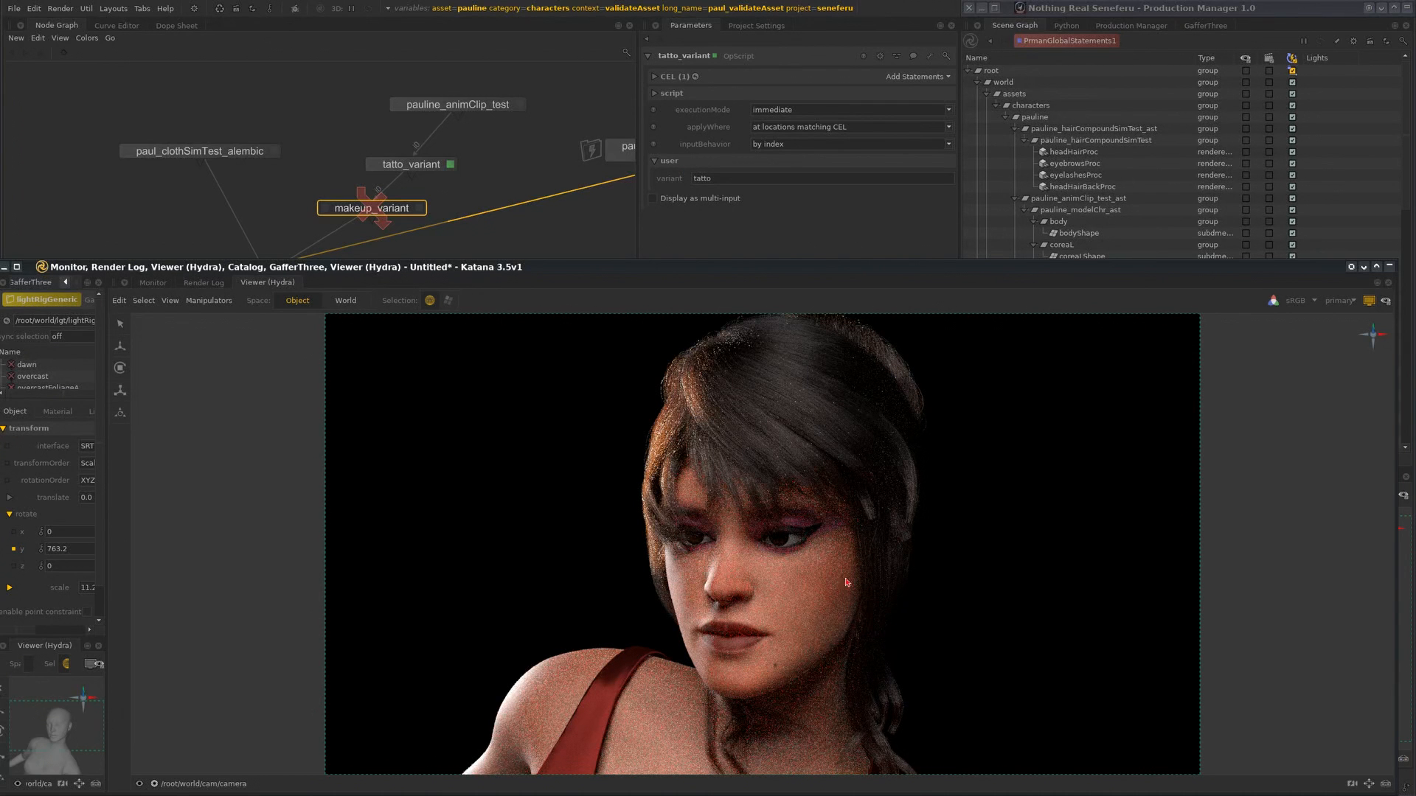
# - Resize and reposition the live render window over the node graph, leaving the Seneferu Task Control uncovered
pyautogui.moveTo(915, 270); pyautogui.dragTo(911, 7)
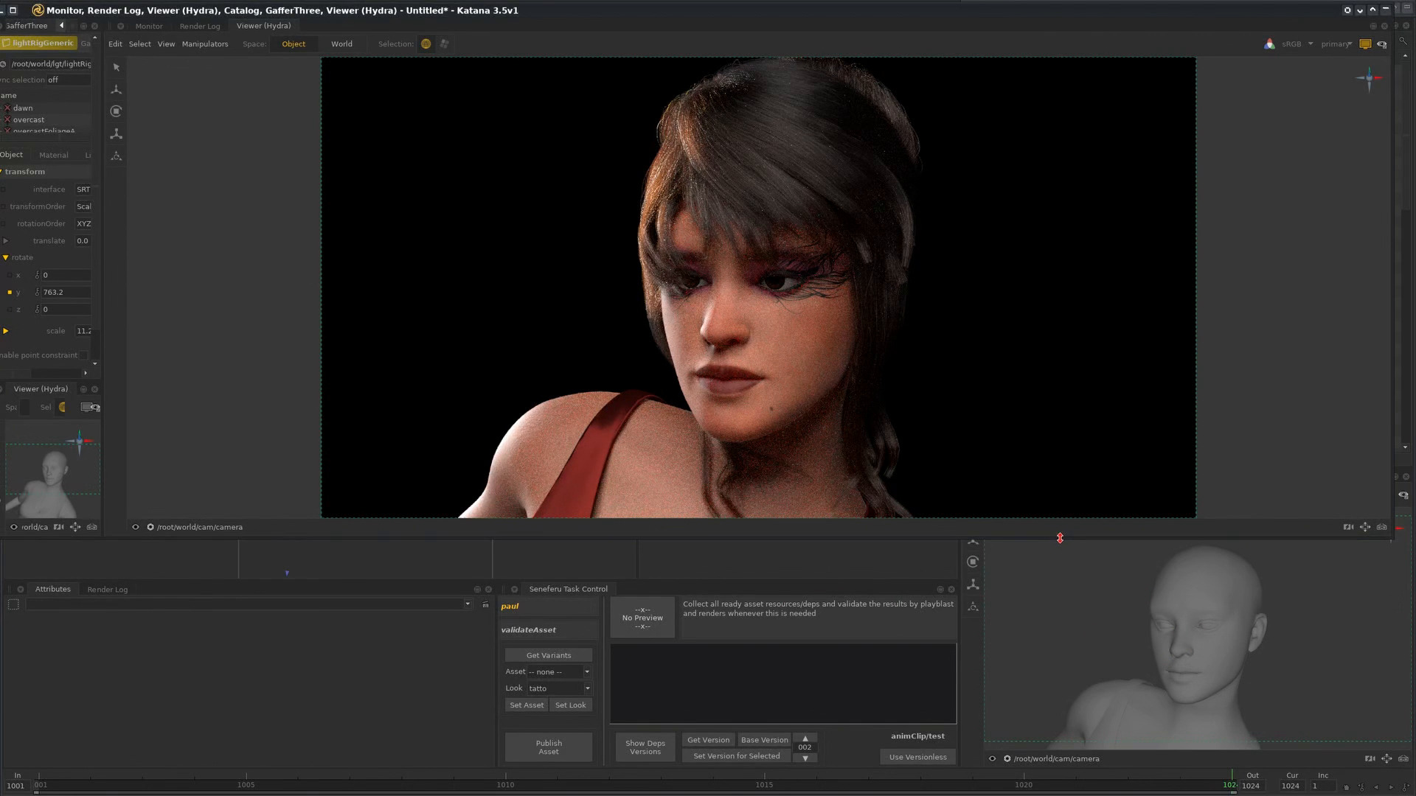
pyautogui.moveTo(1060, 565)
pyautogui.mouseDown()
pyautogui.moveTo(1061, 613)
pyautogui.moveTo(1046, 579)
pyautogui.mouseUp()
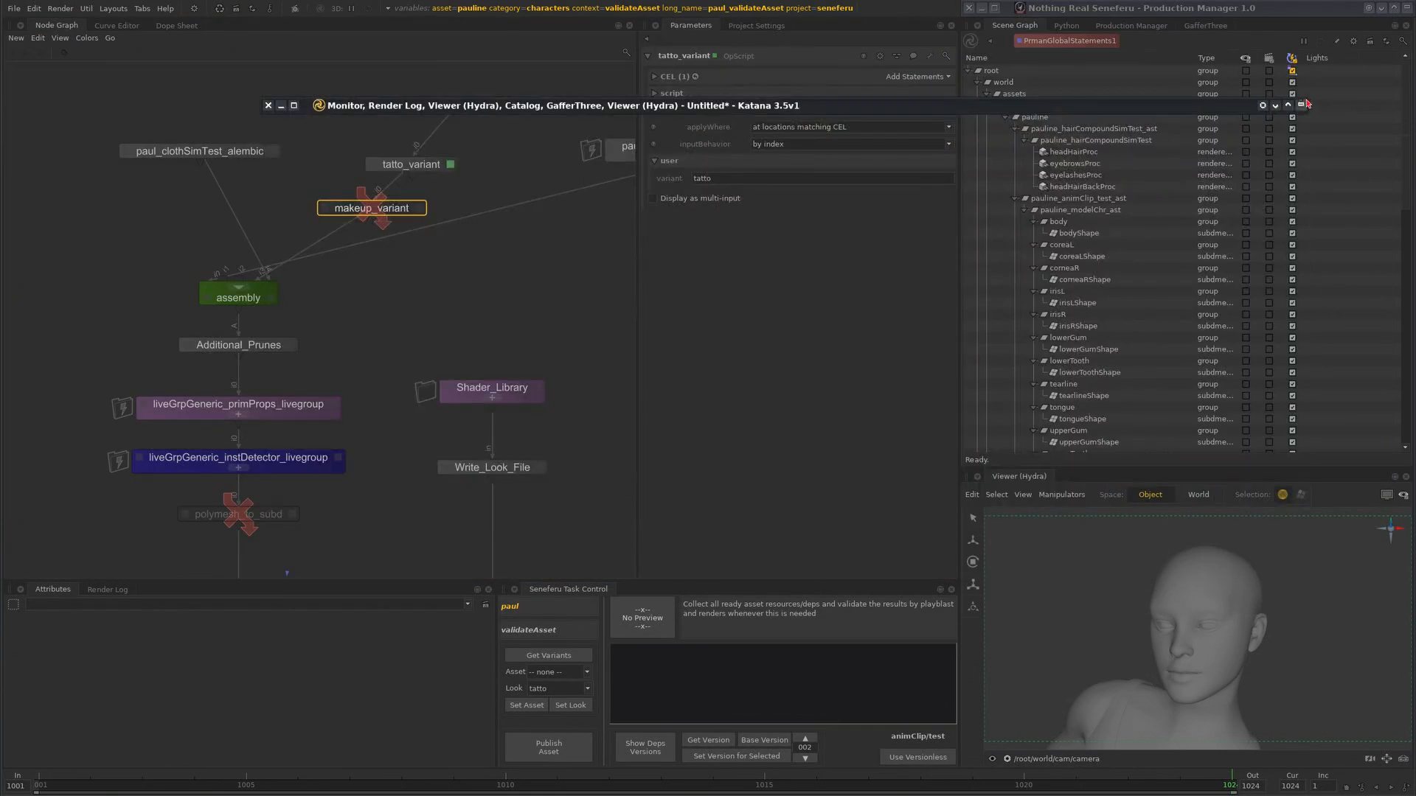
pyautogui.click(1303, 104)
pyautogui.moveTo(858, 109); pyautogui.dragTo(833, 50)
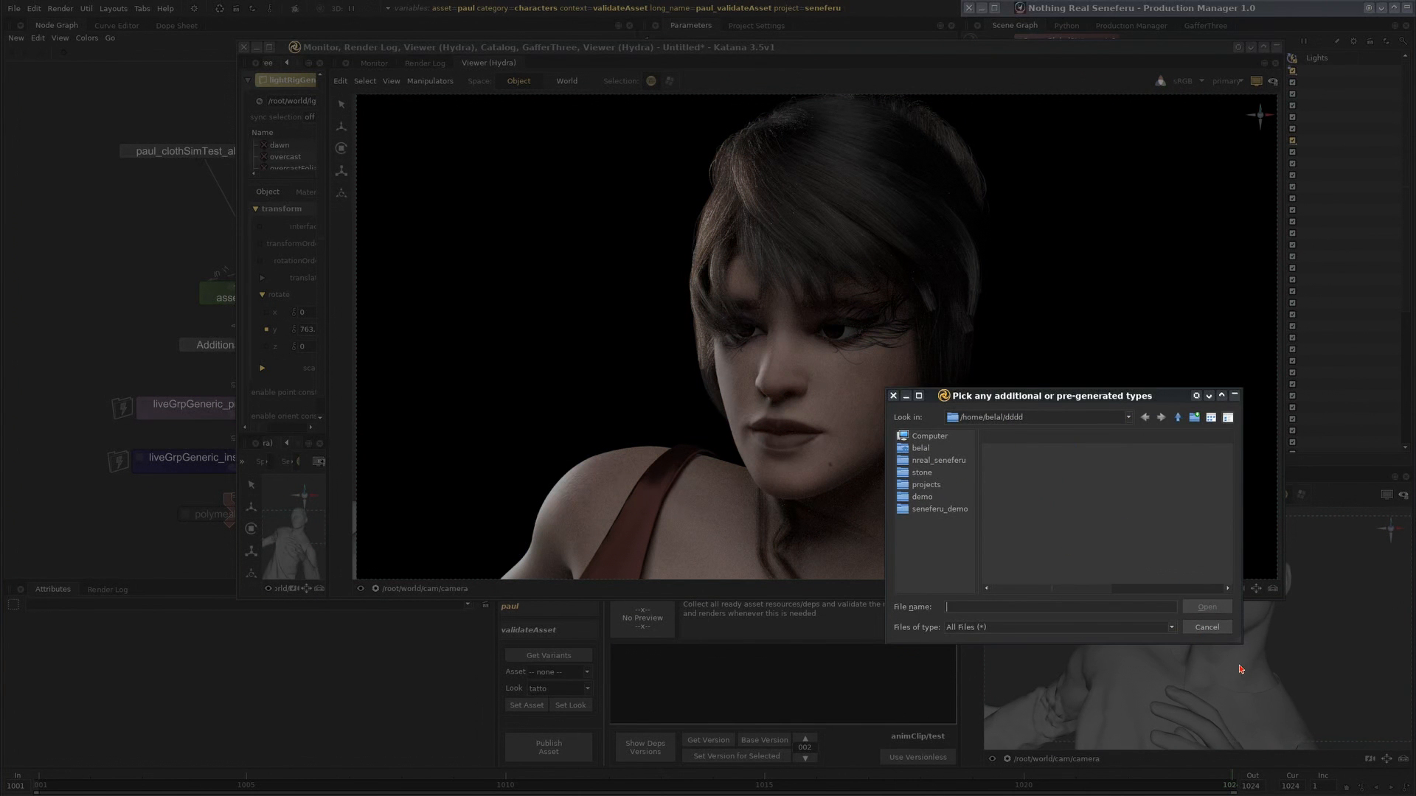
# - Skip picking additional or pre-generated types for the publish and move the Publisher actions dialog off the rendered face
pyautogui.moveTo(1136, 396); pyautogui.dragTo(933, 352)
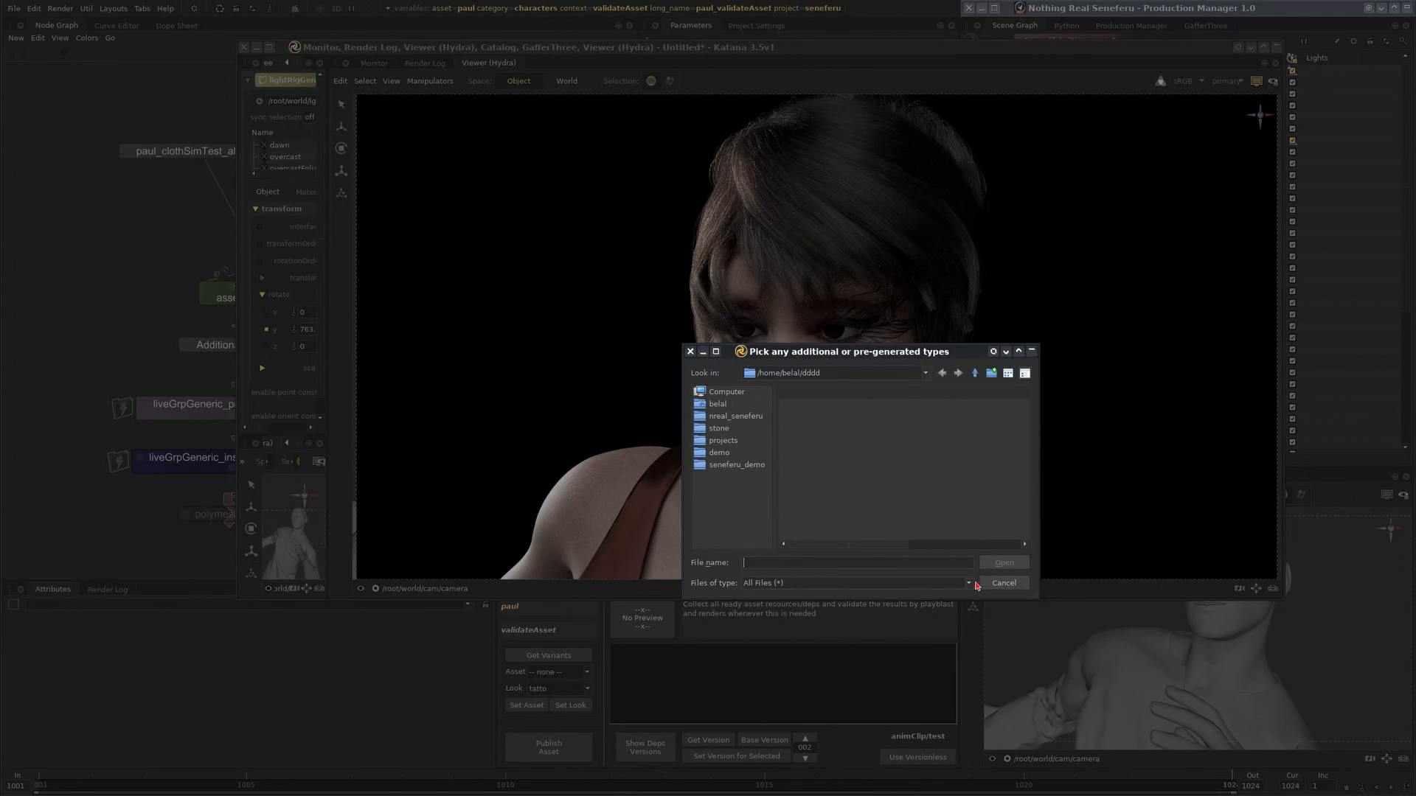
pyautogui.click(1004, 583)
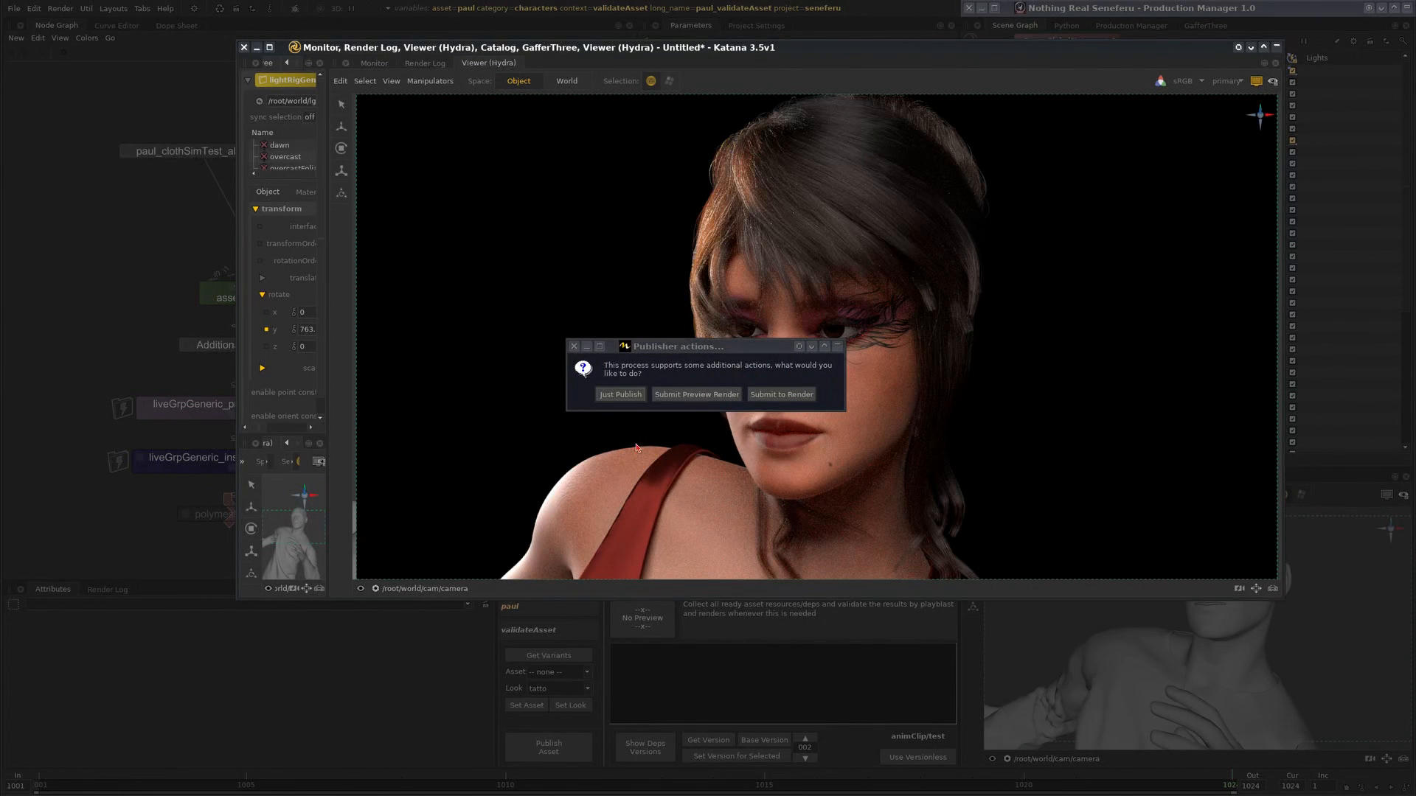
pyautogui.moveTo(701, 347); pyautogui.dragTo(577, 352)
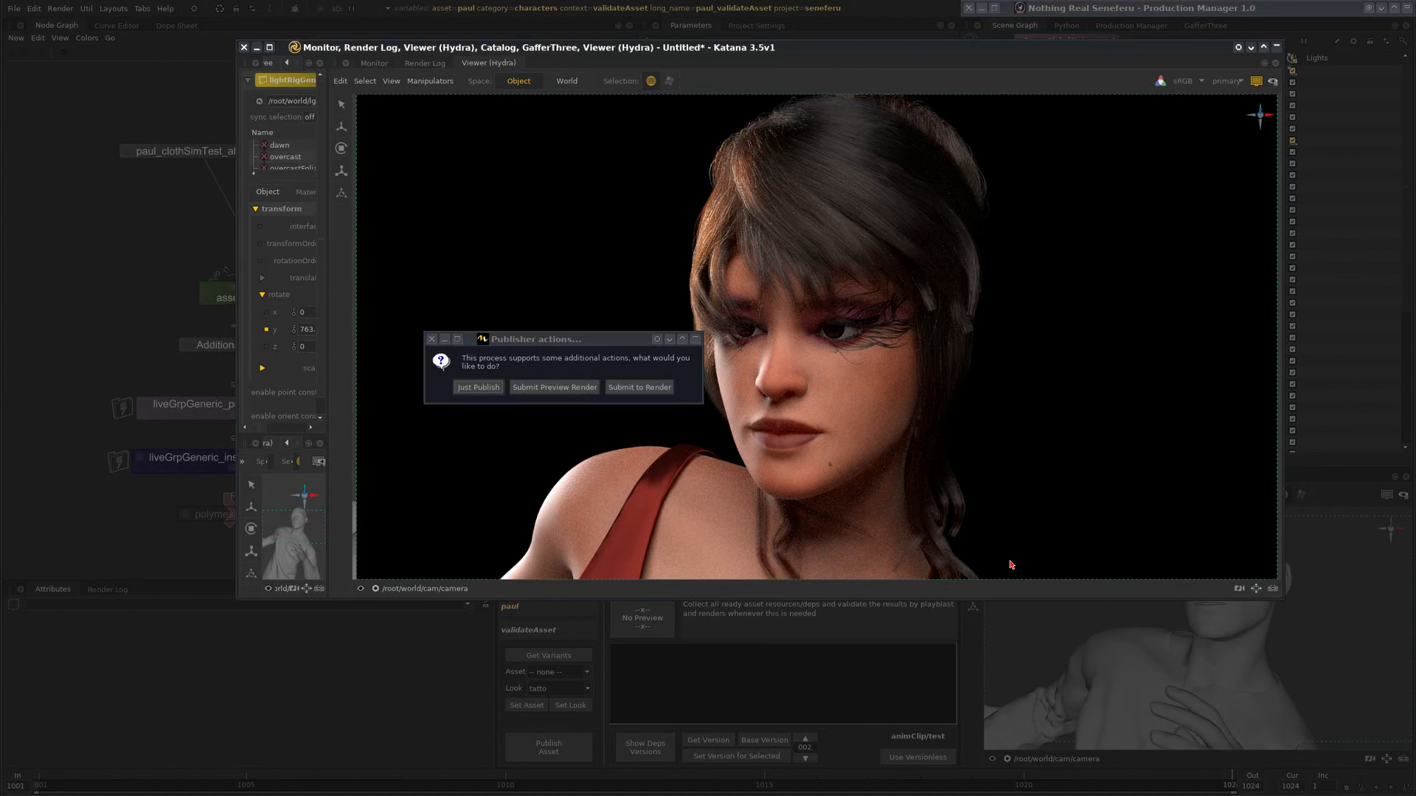
# - Look through paul's tasks in the Production Manager, submit the published asset to render and confirm the publish
pyautogui.click(1406, 9)
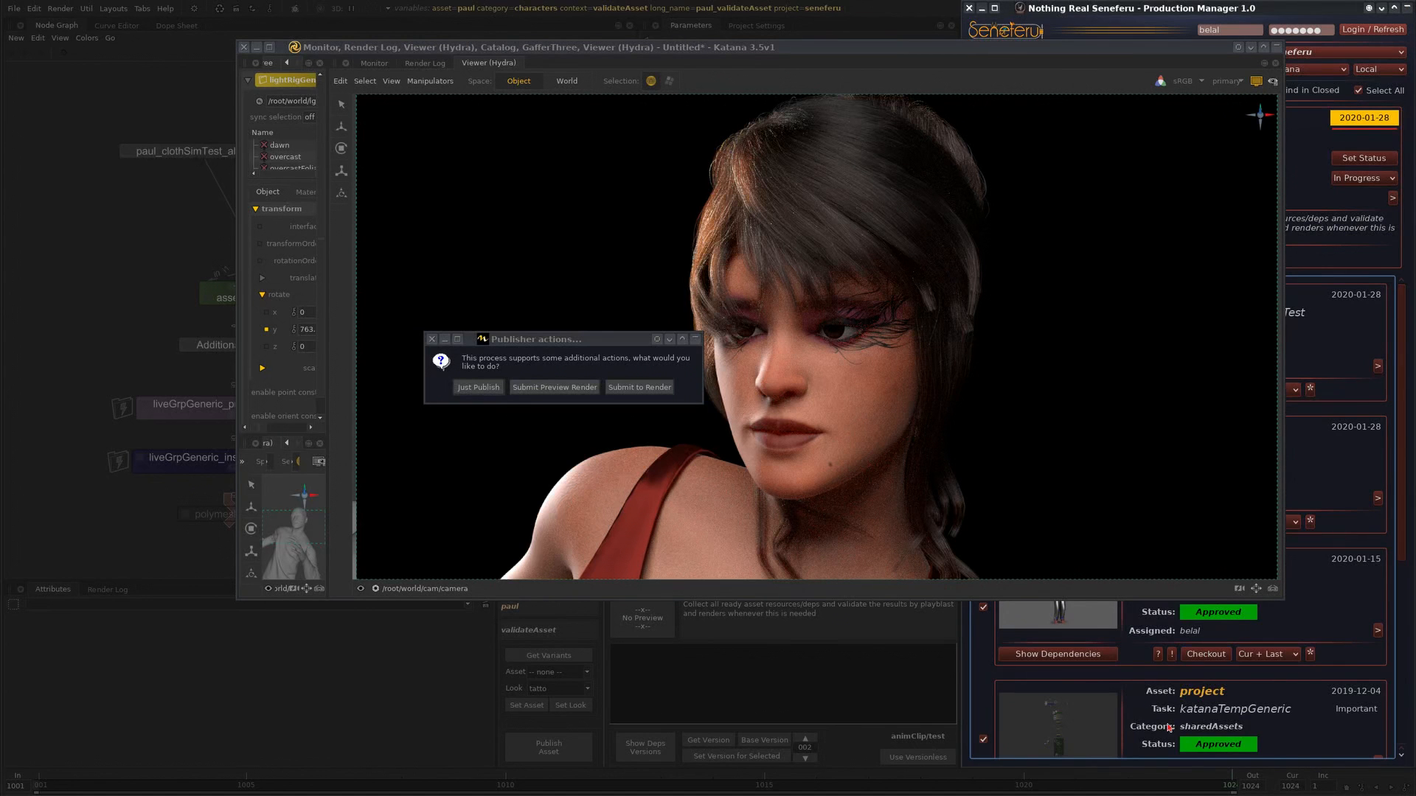
pyautogui.scroll(-3, 1390, 575)
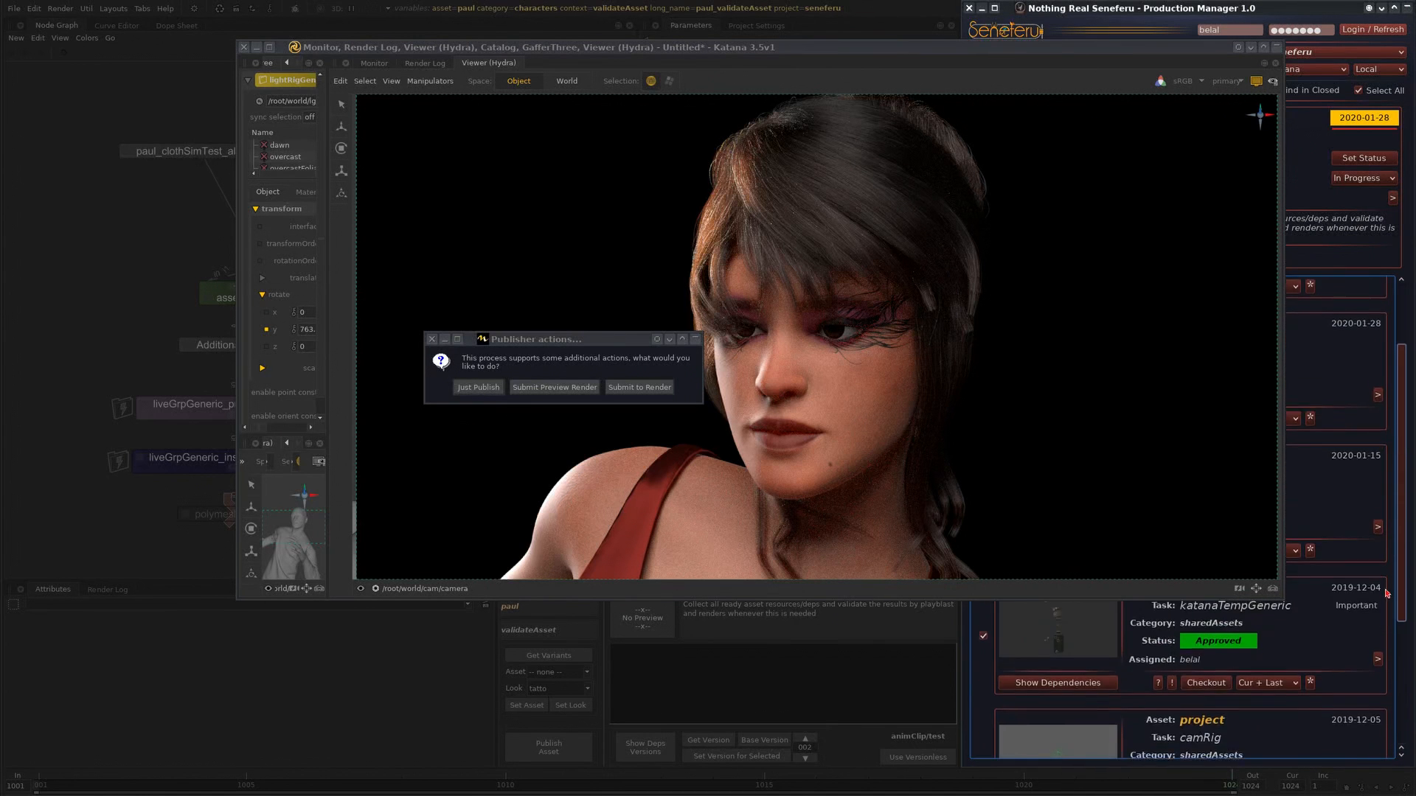
pyautogui.scroll(-6, 1387, 593)
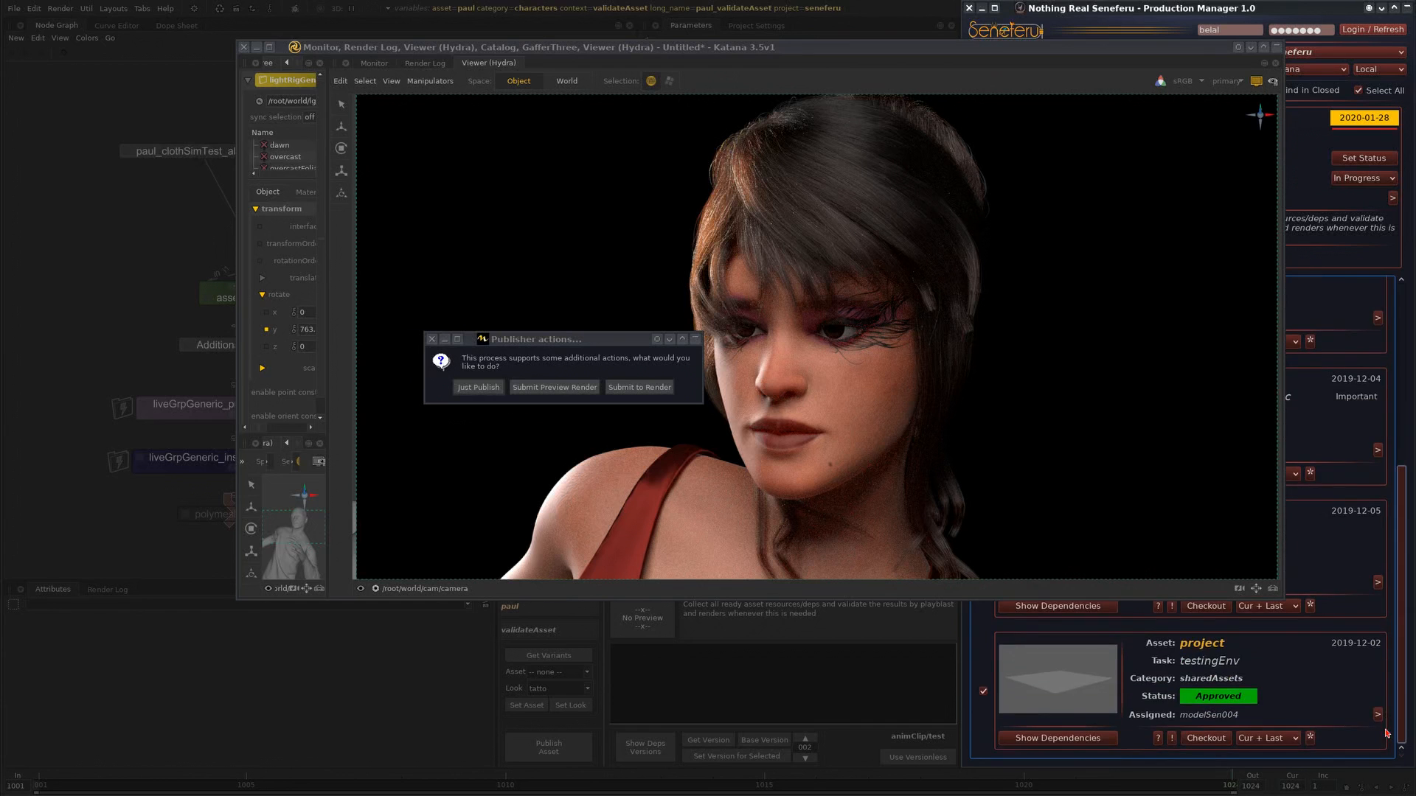
pyautogui.scroll(9, 1387, 734)
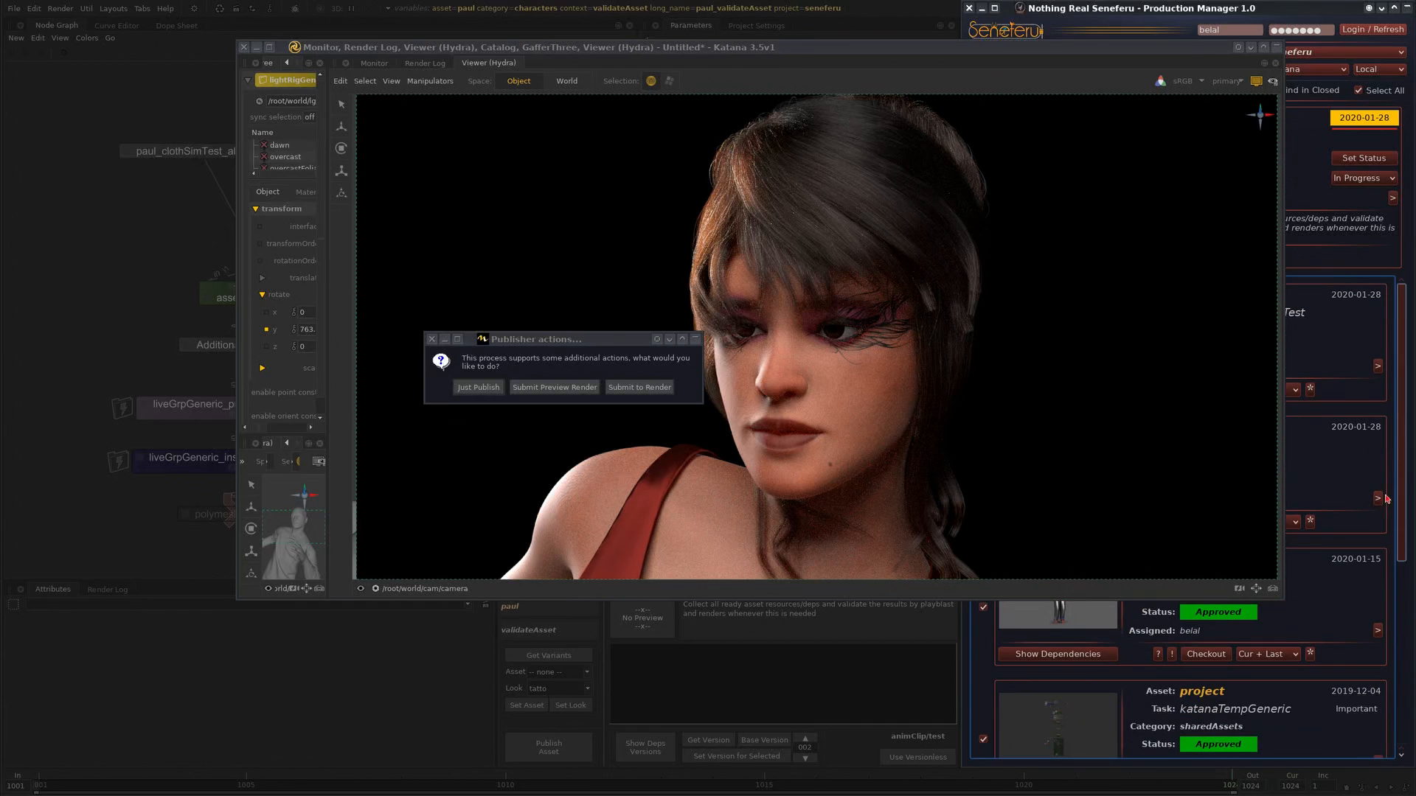
pyautogui.click(1407, 9)
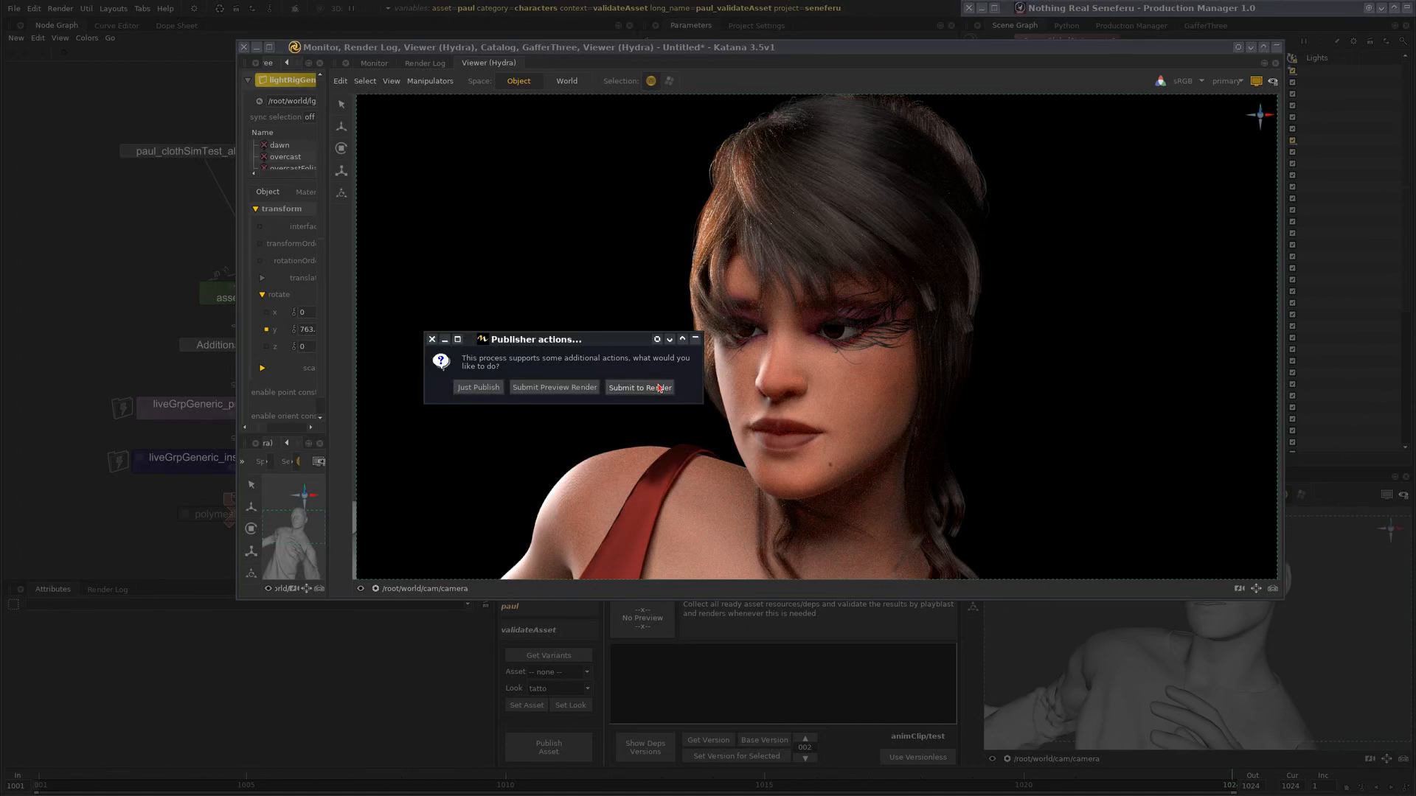
pyautogui.click(659, 389)
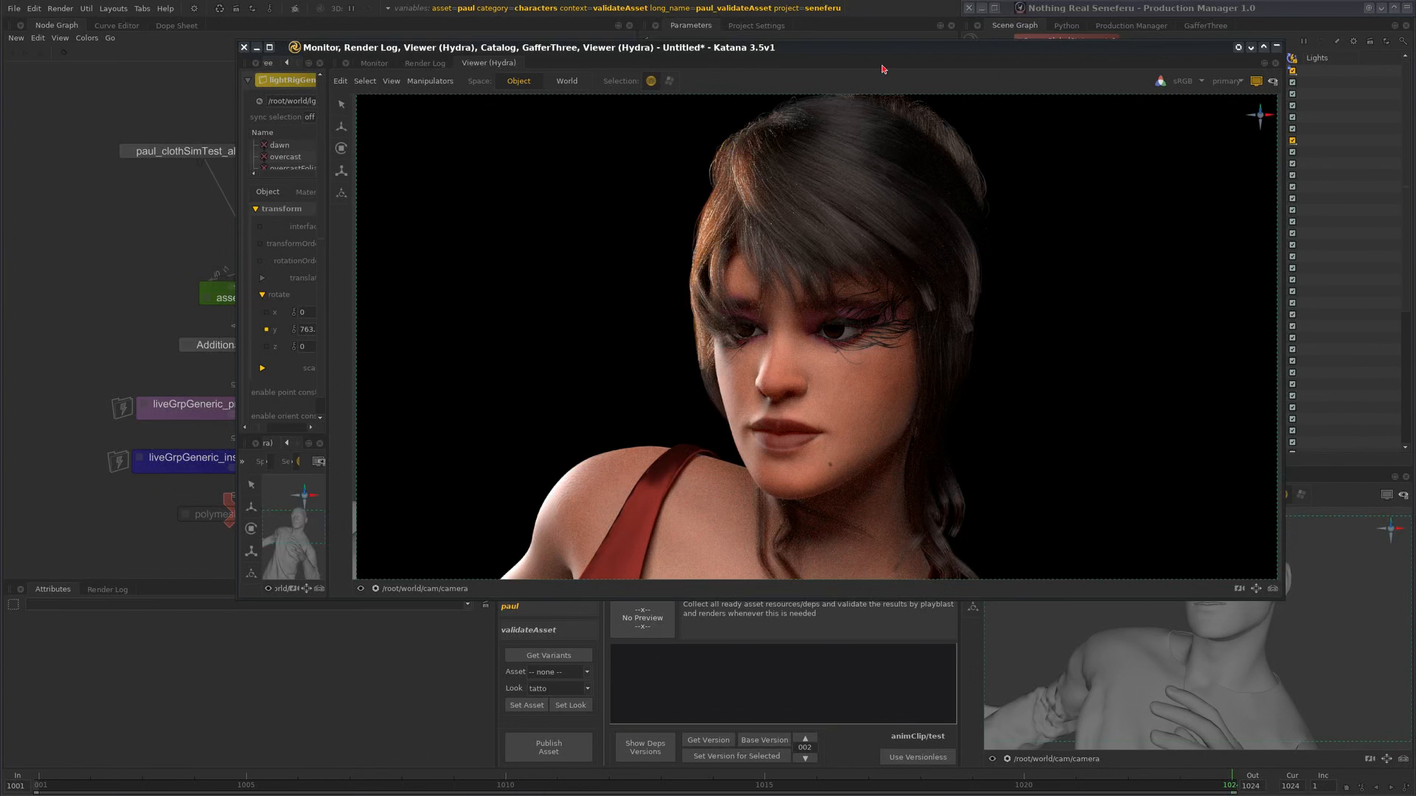
pyautogui.moveTo(905, 52); pyautogui.dragTo(666, 29)
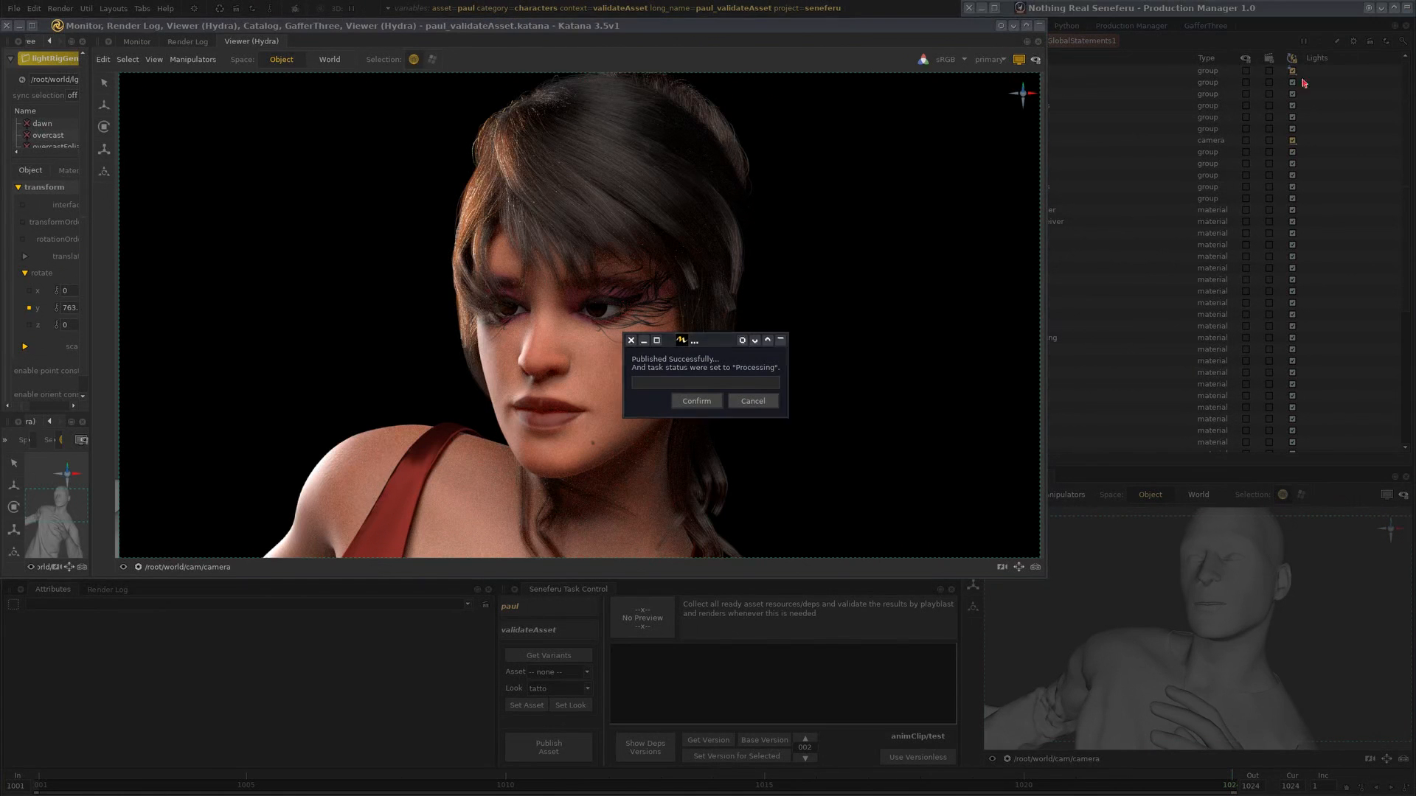
pyautogui.click(697, 401)
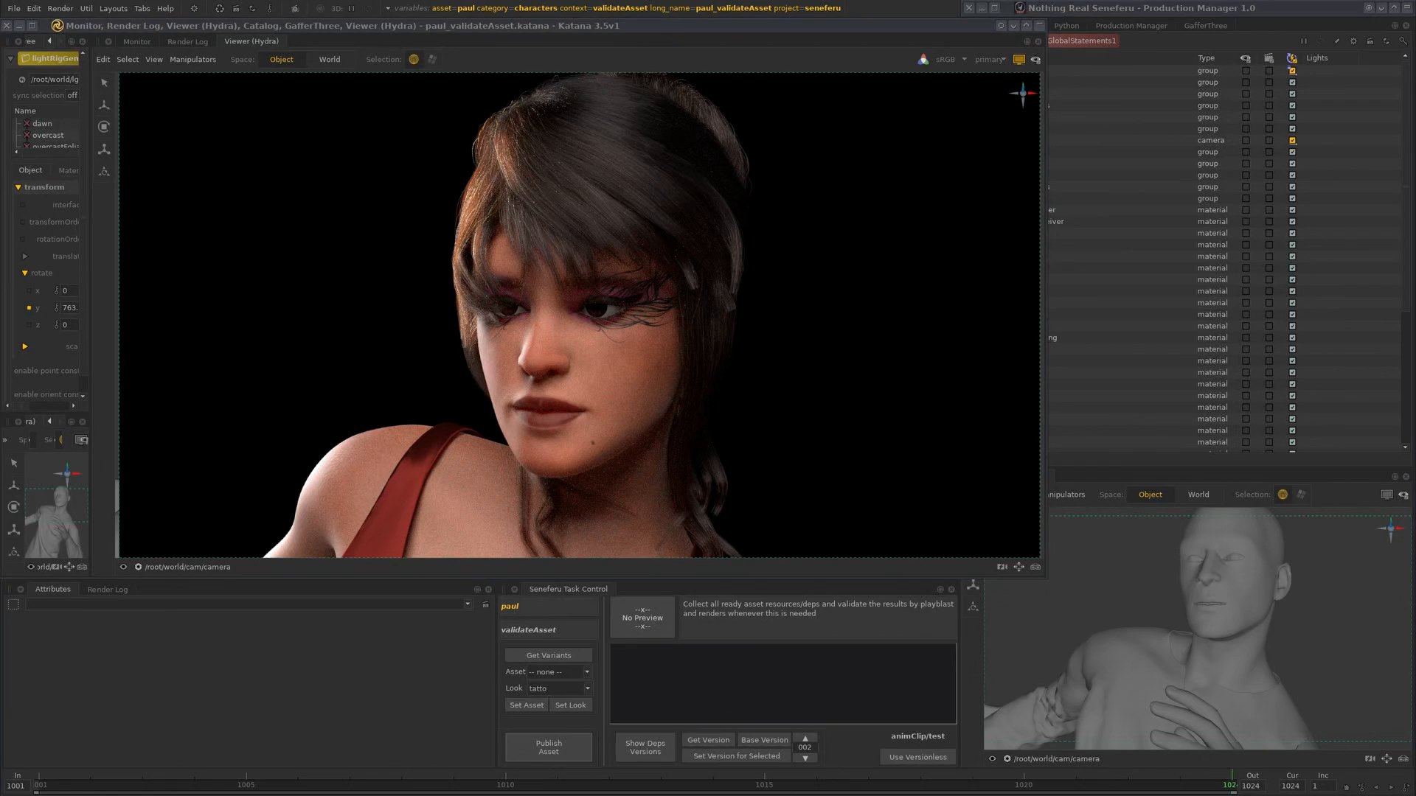
# - Examine paul's validateAsset task status in the Production Manager and the global graph state variables of the scene
pyautogui.click(1408, 8)
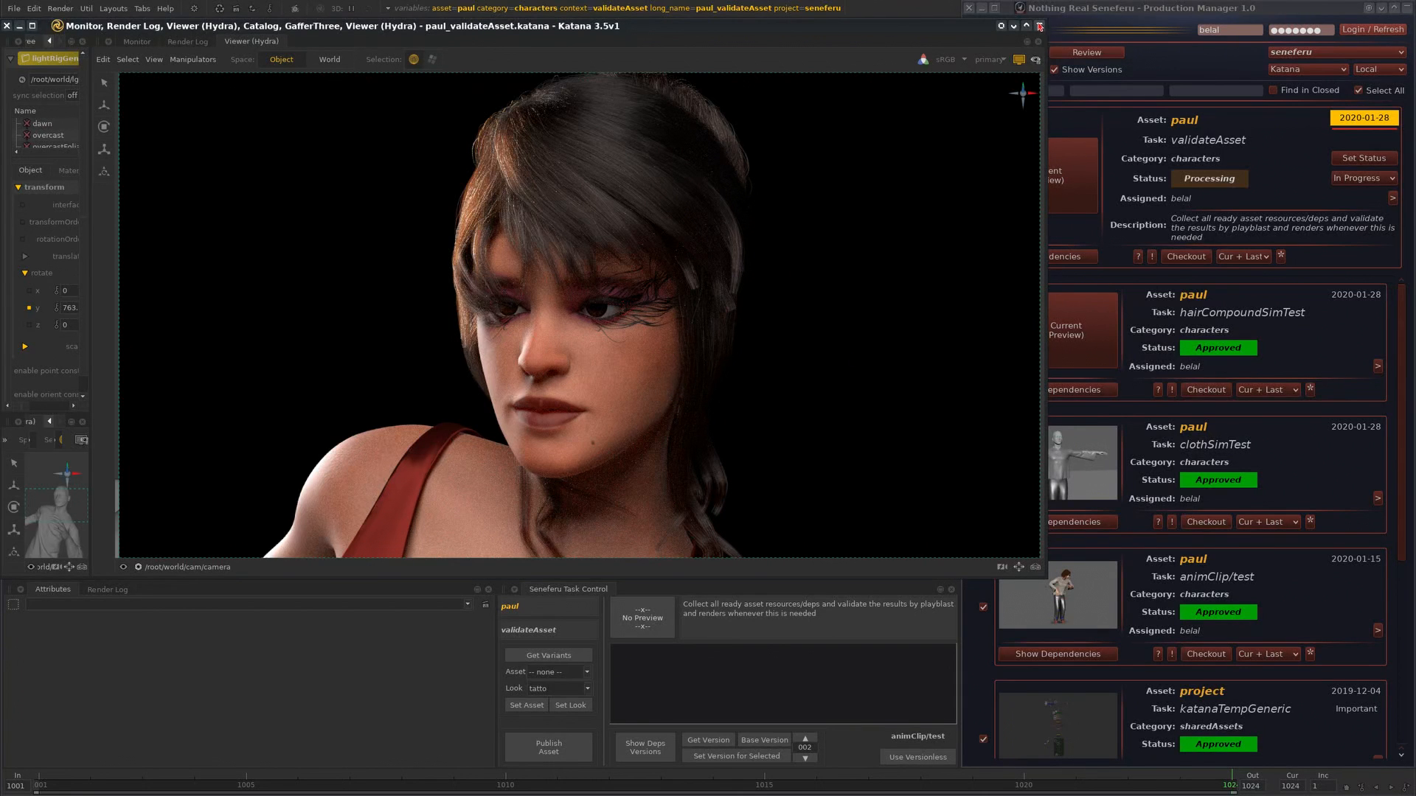
pyautogui.click(1040, 26)
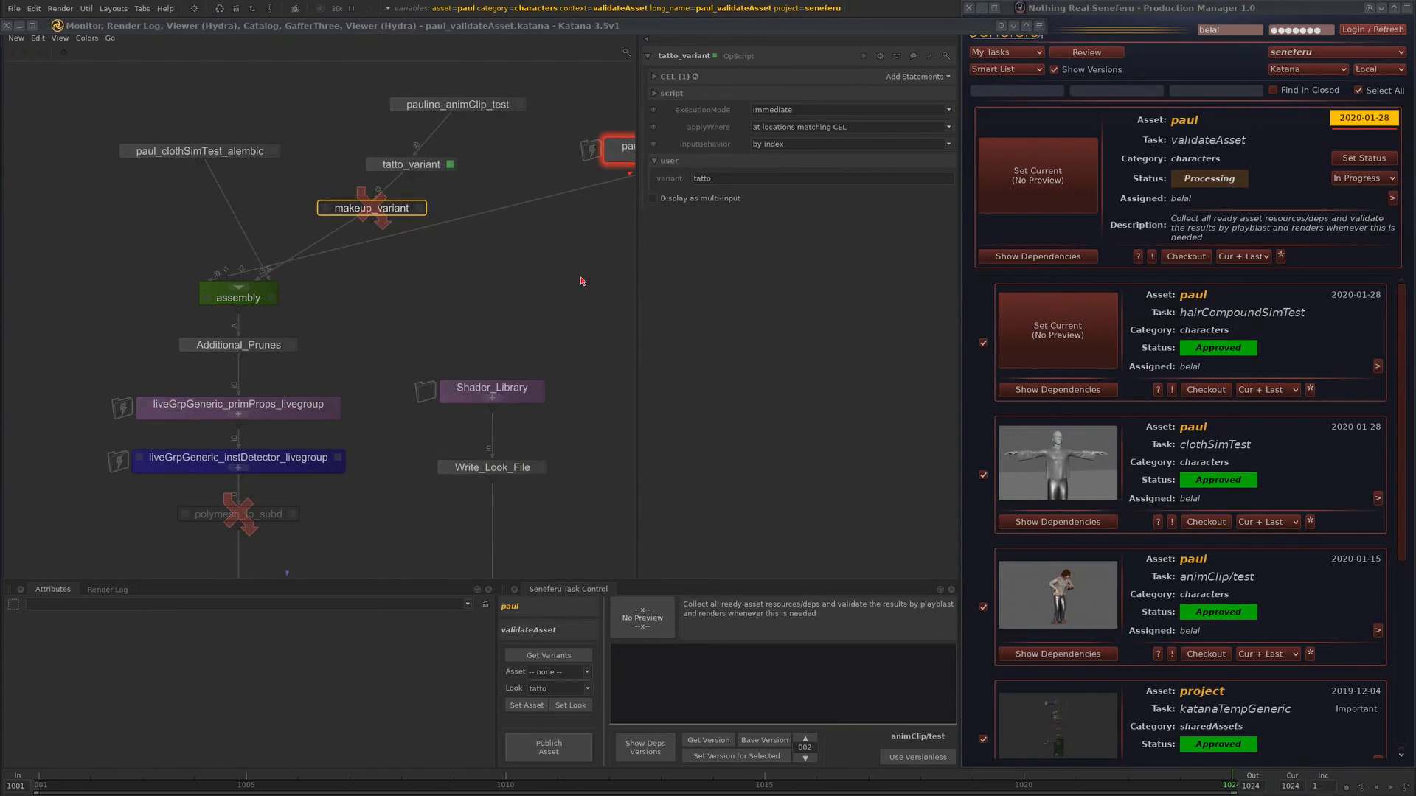
pyautogui.click(464, 9)
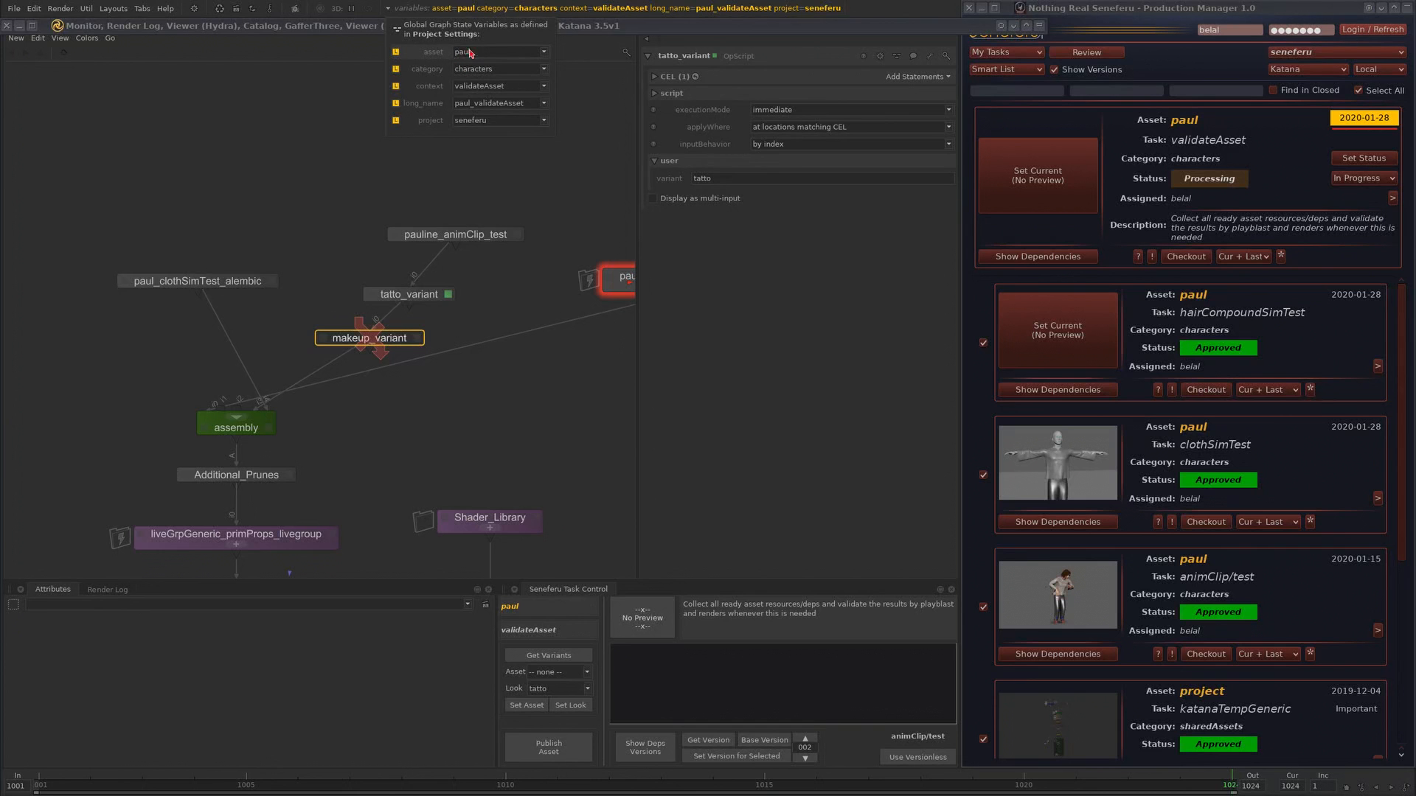
pyautogui.click(469, 8)
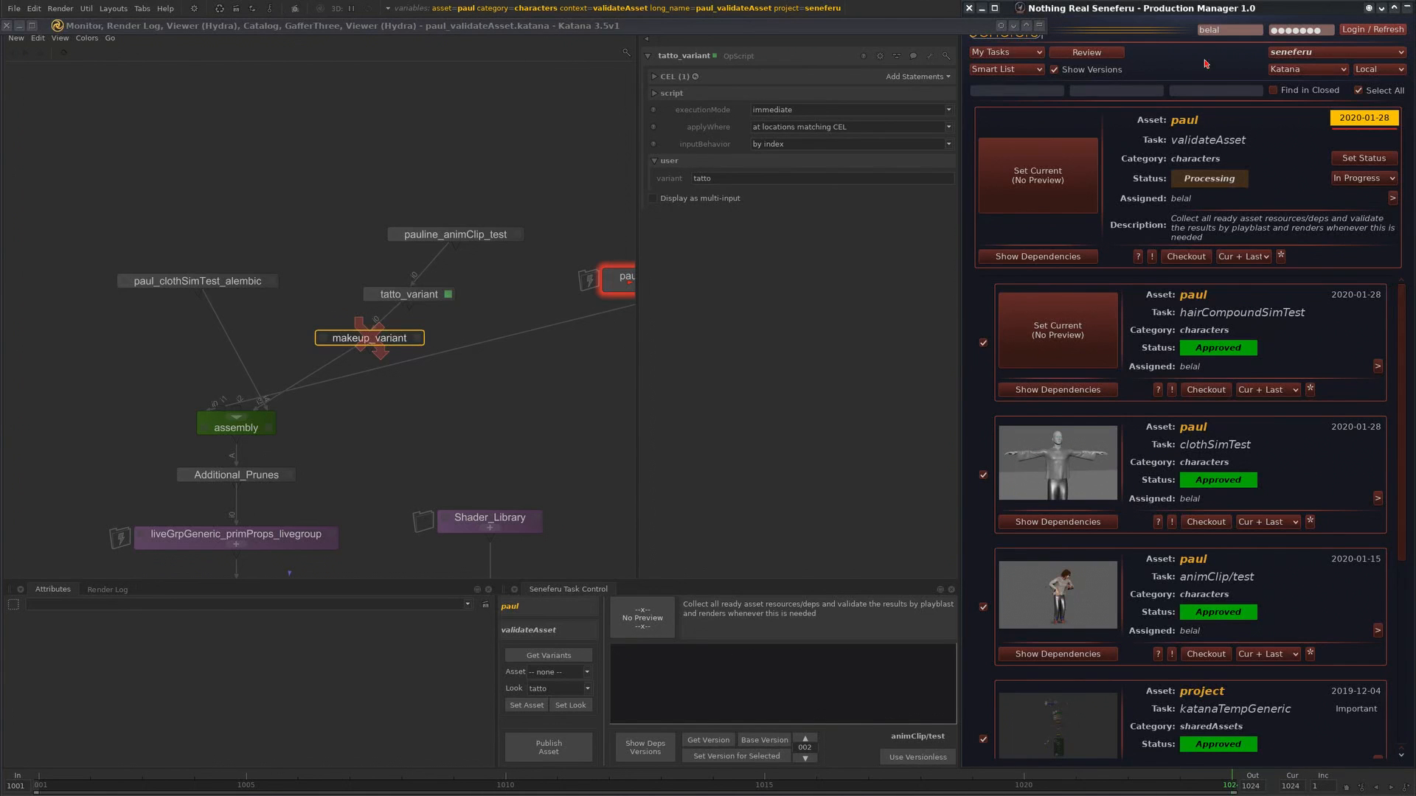
pyautogui.click(1039, 28)
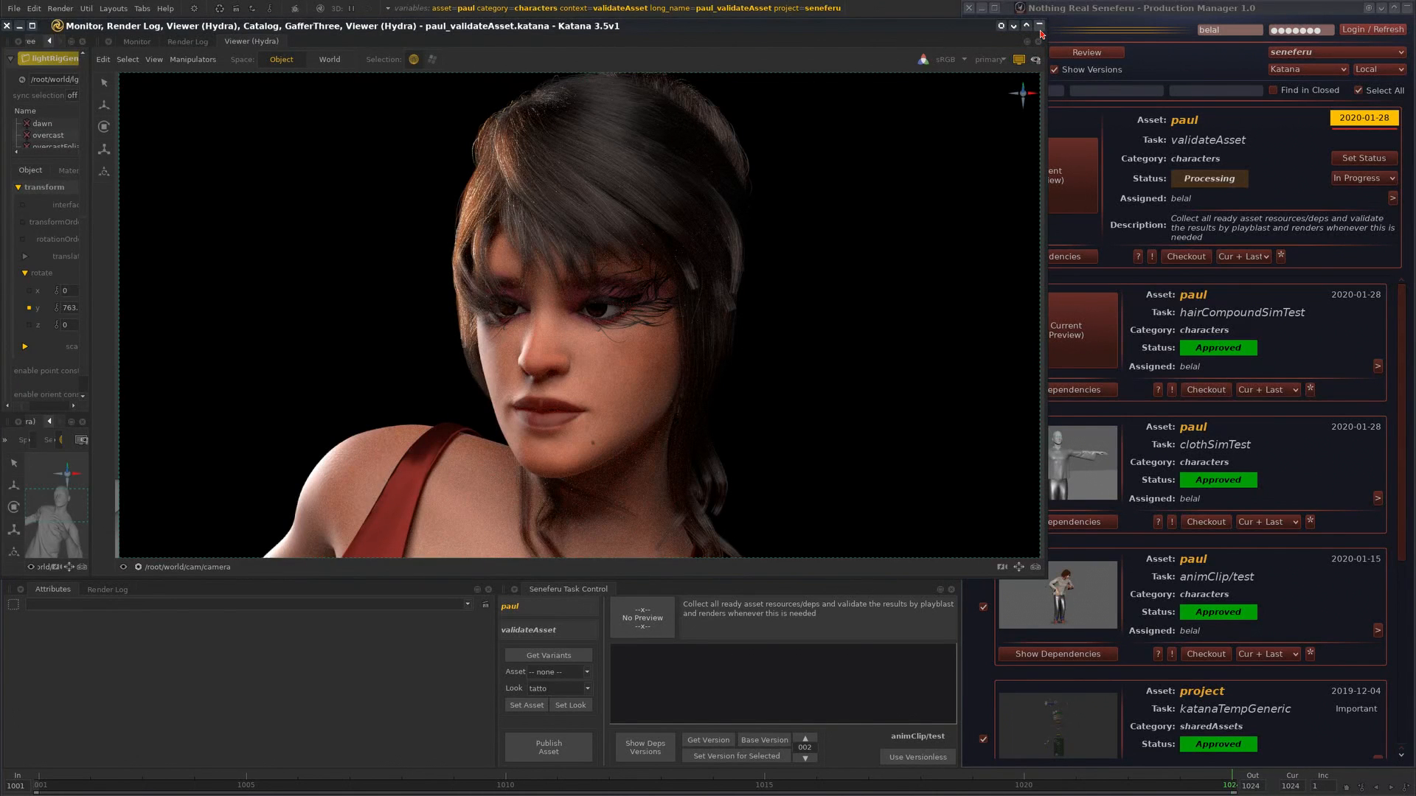
pyautogui.click(1407, 8)
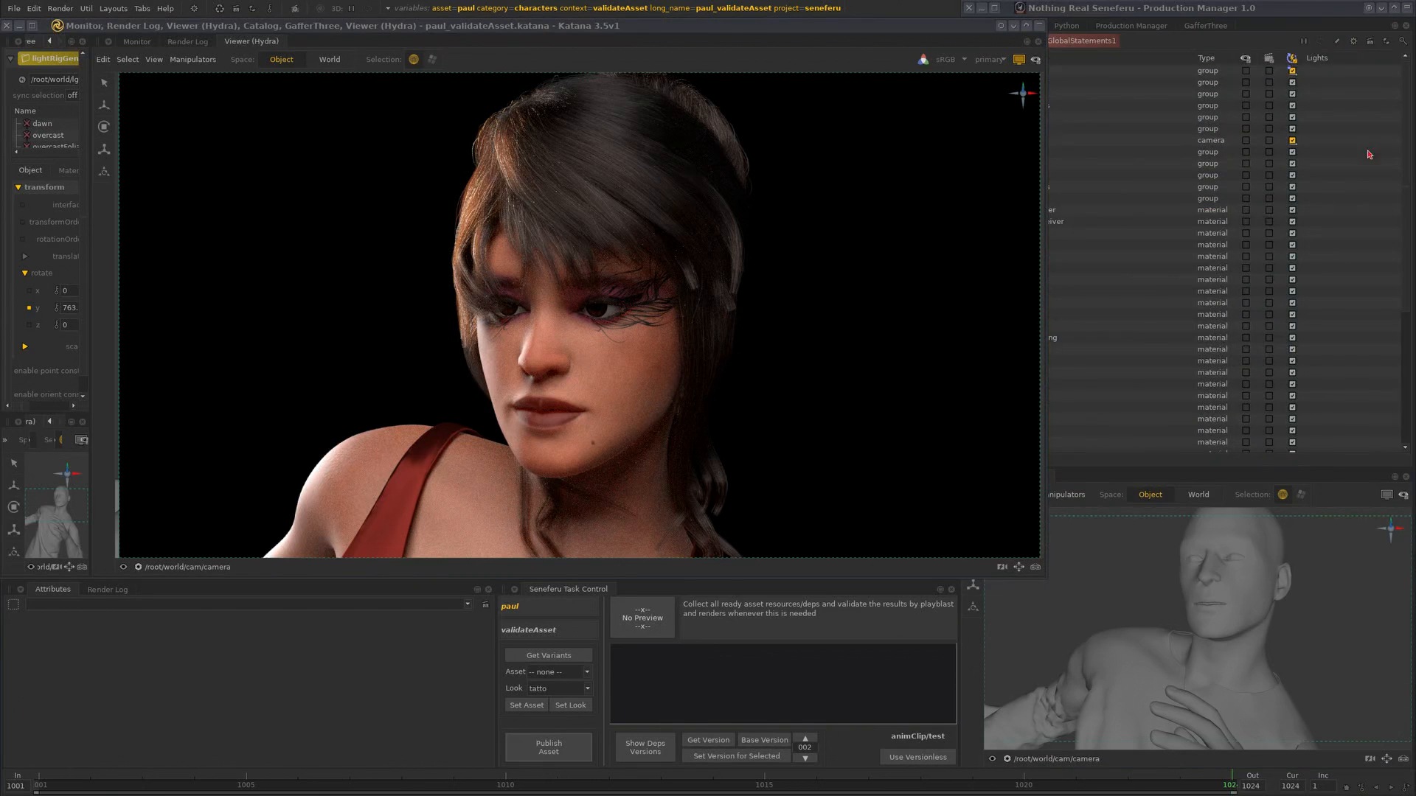
pyautogui.click(1409, 9)
pyautogui.click(1407, 8)
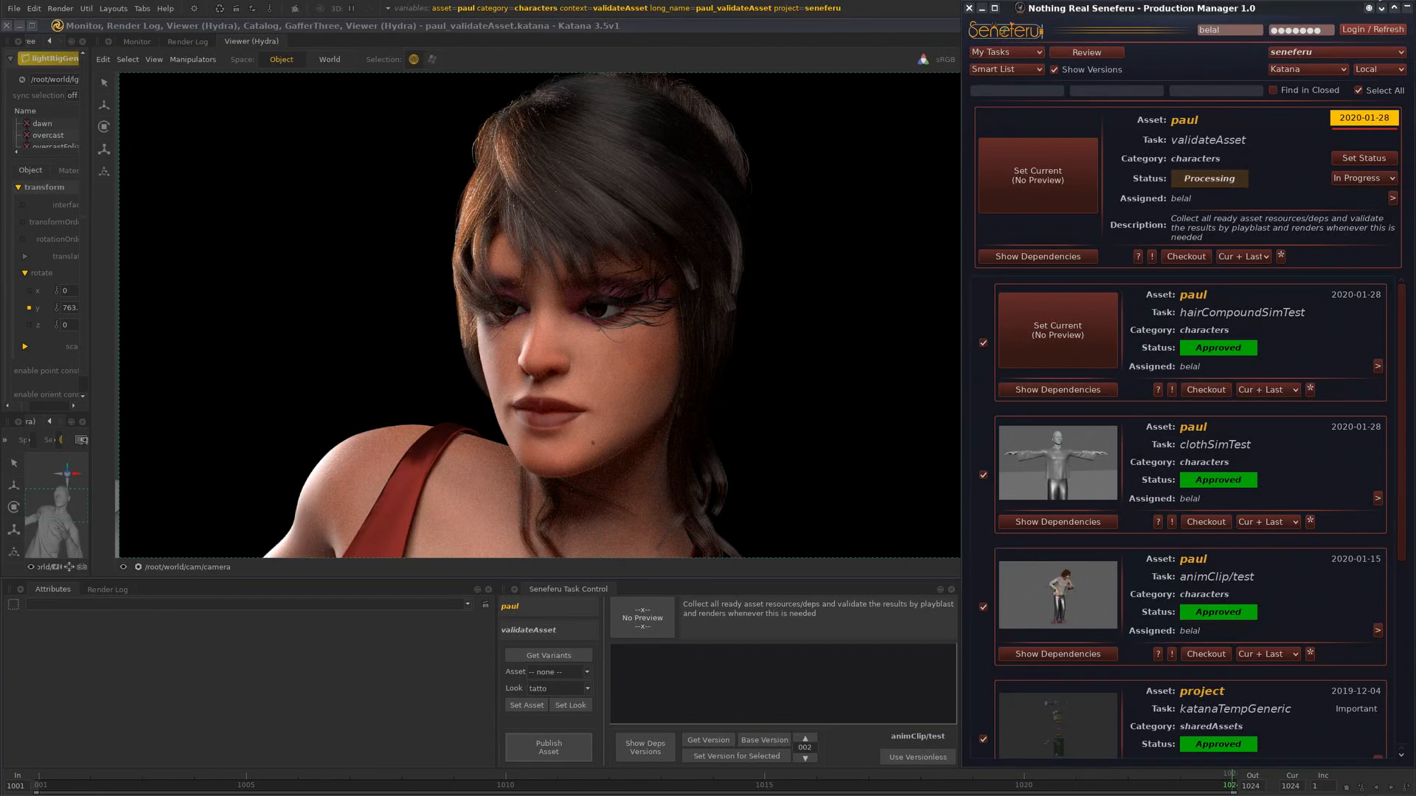
pyautogui.click(1407, 9)
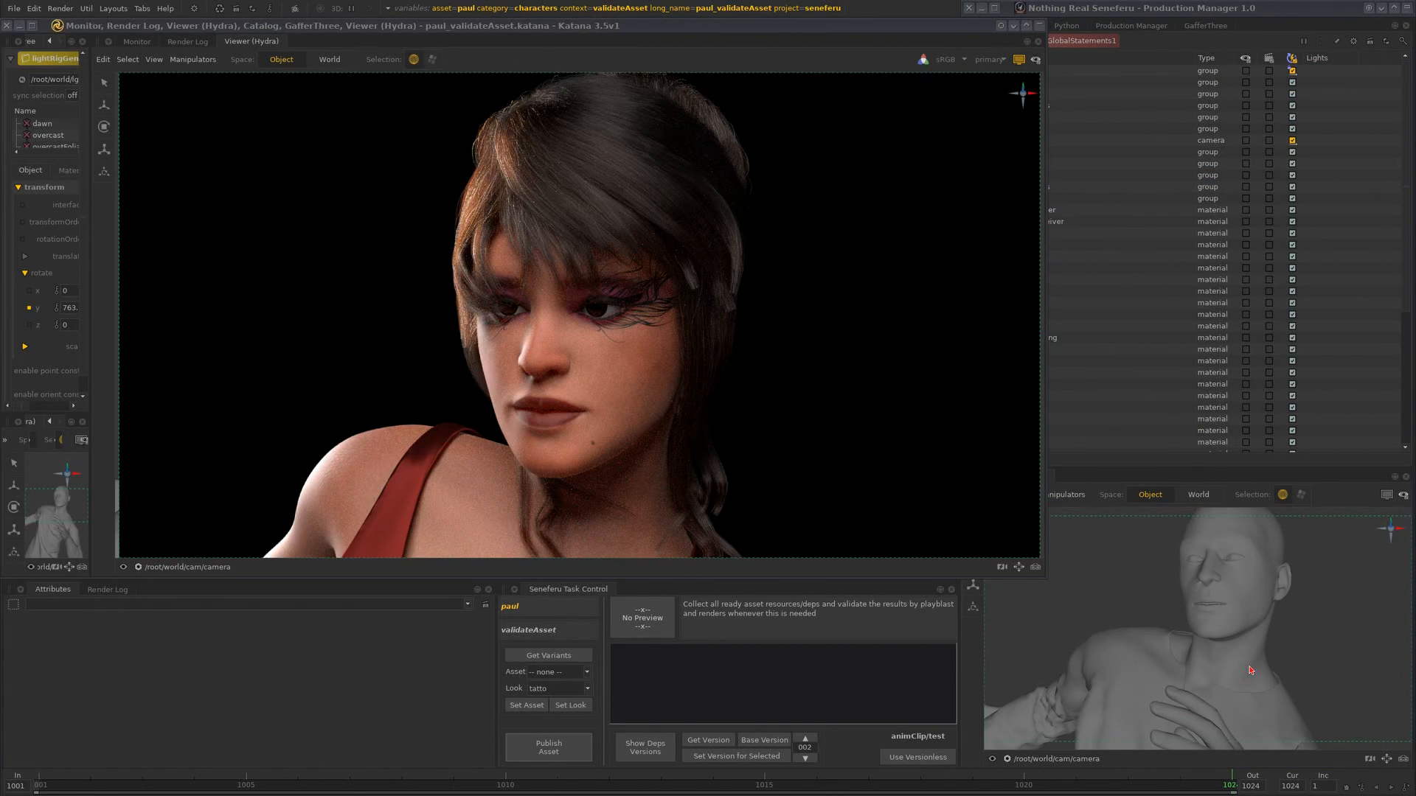
# - Reframe paul in the Hydra viewer with a wider view of the torso and arms
pyautogui.scroll(-5, 1248, 659)
pyautogui.keyDown('alt'); pyautogui.moveTo(1232, 671); pyautogui.dragTo(1206, 631, button='middle'); pyautogui.keyUp('alt')
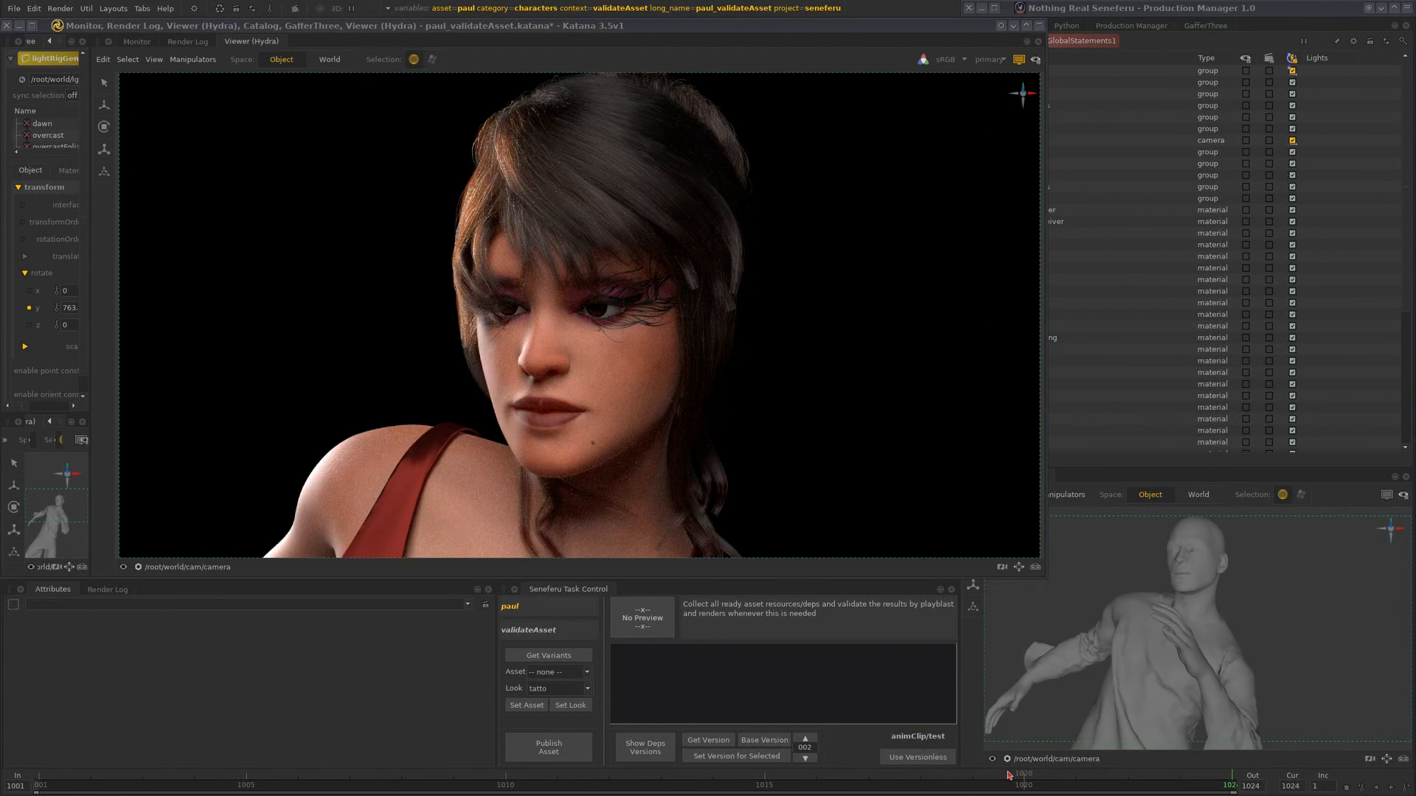
pyautogui.keyDown('alt'); pyautogui.moveTo(1239, 650); pyautogui.dragTo(1168, 729); pyautogui.keyUp('alt')
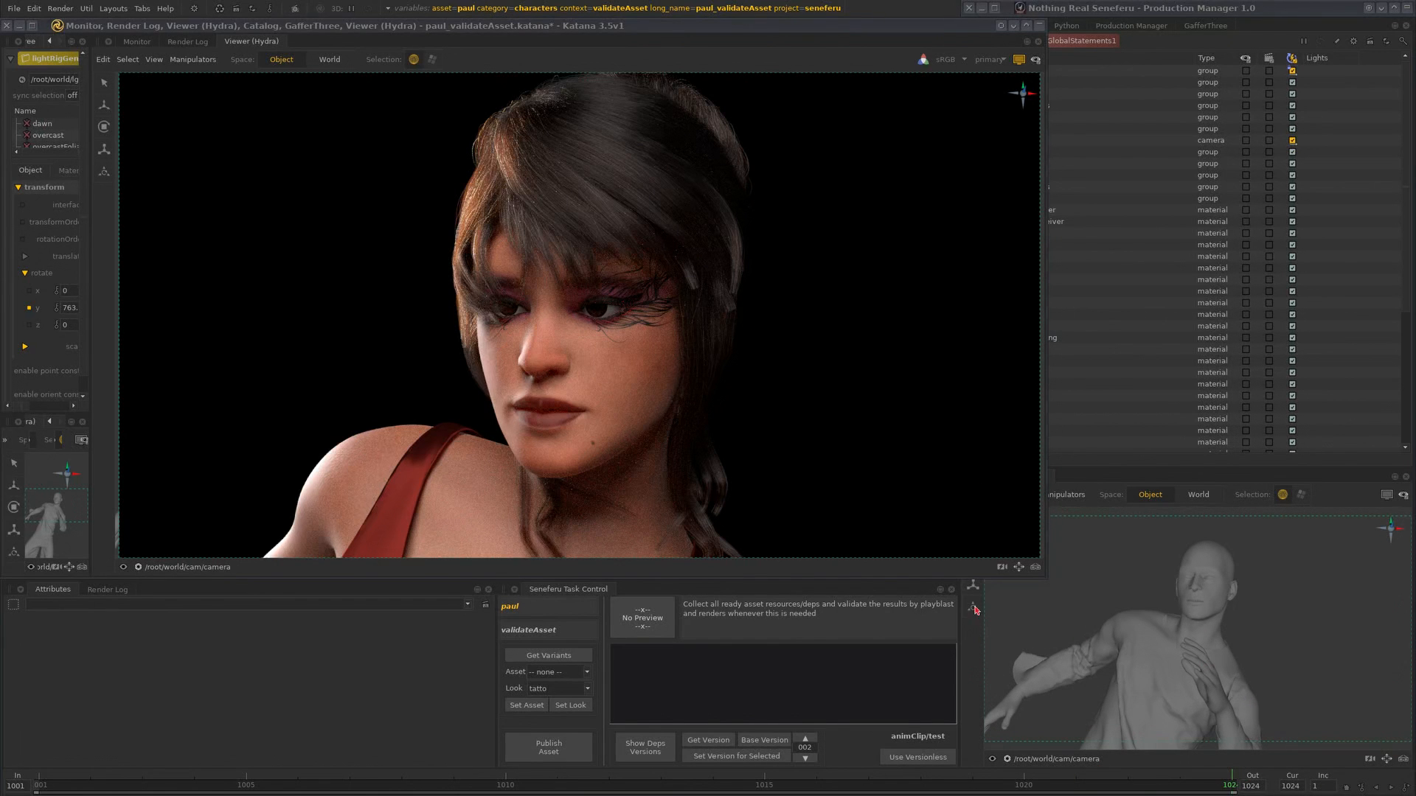
# - Uncover the node graph, open the Render node's parameters and examine its user settings
pyautogui.click(1039, 26)
pyautogui.moveTo(369, 568); pyautogui.dragTo(402, 357, button='middle')
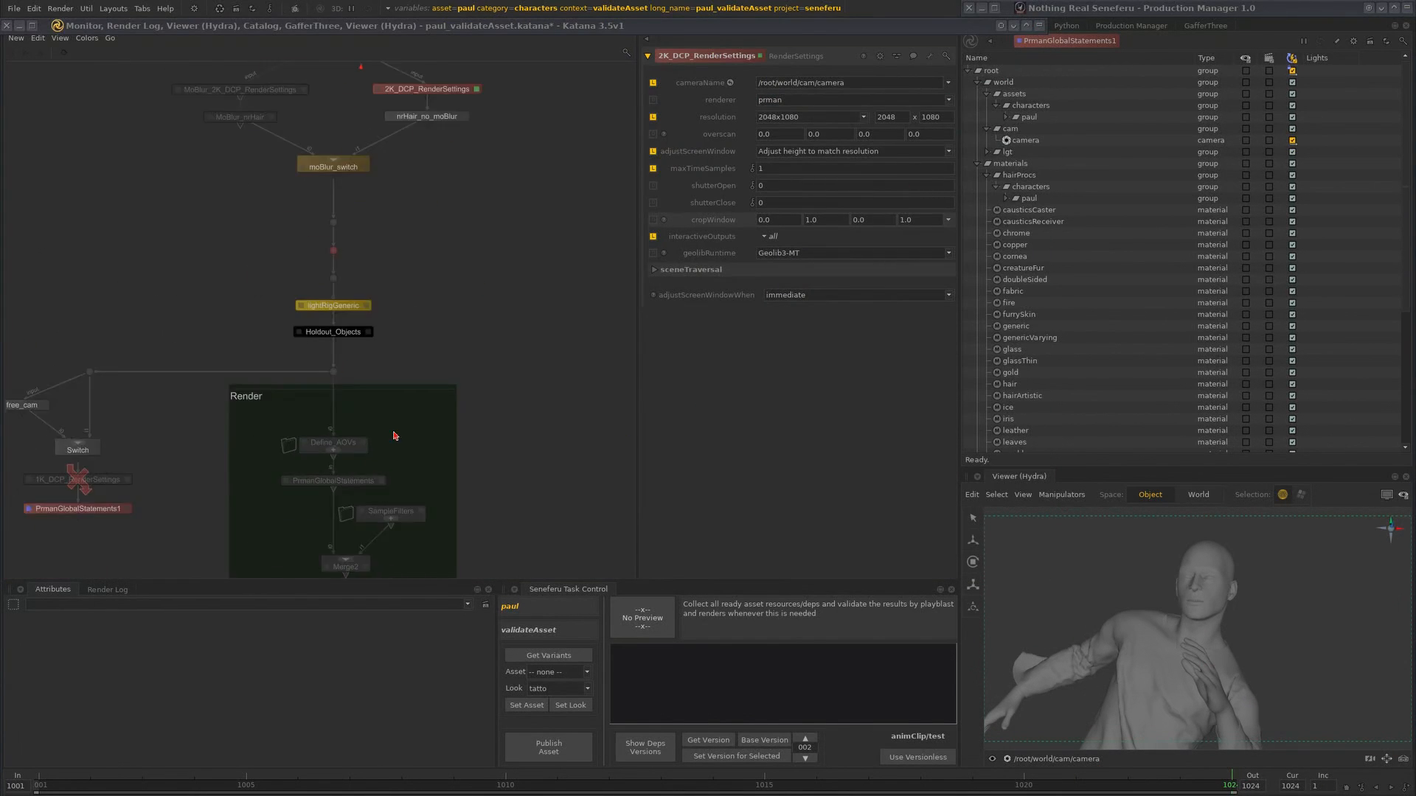
pyautogui.moveTo(395, 436); pyautogui.dragTo(435, 299, button='middle')
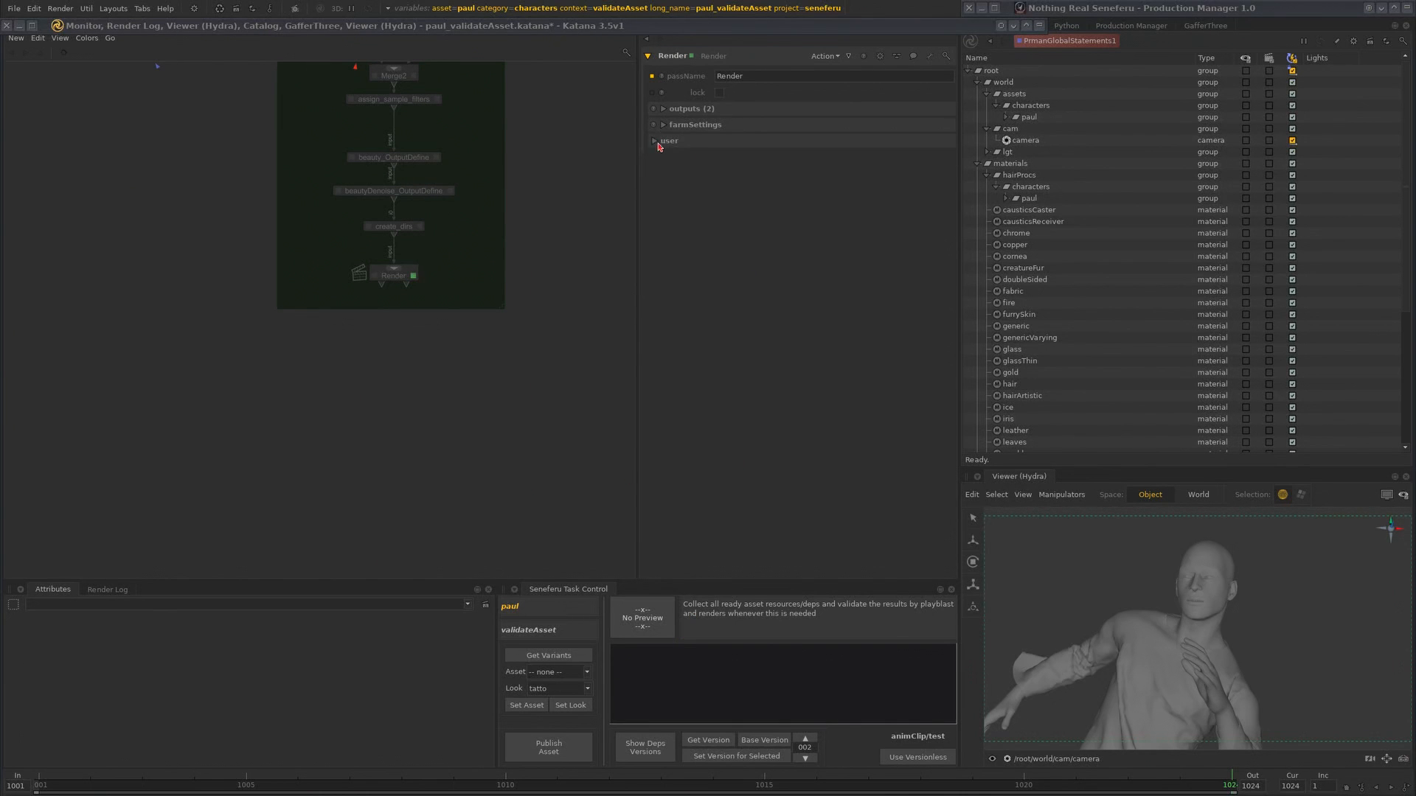
pyautogui.click(654, 141)
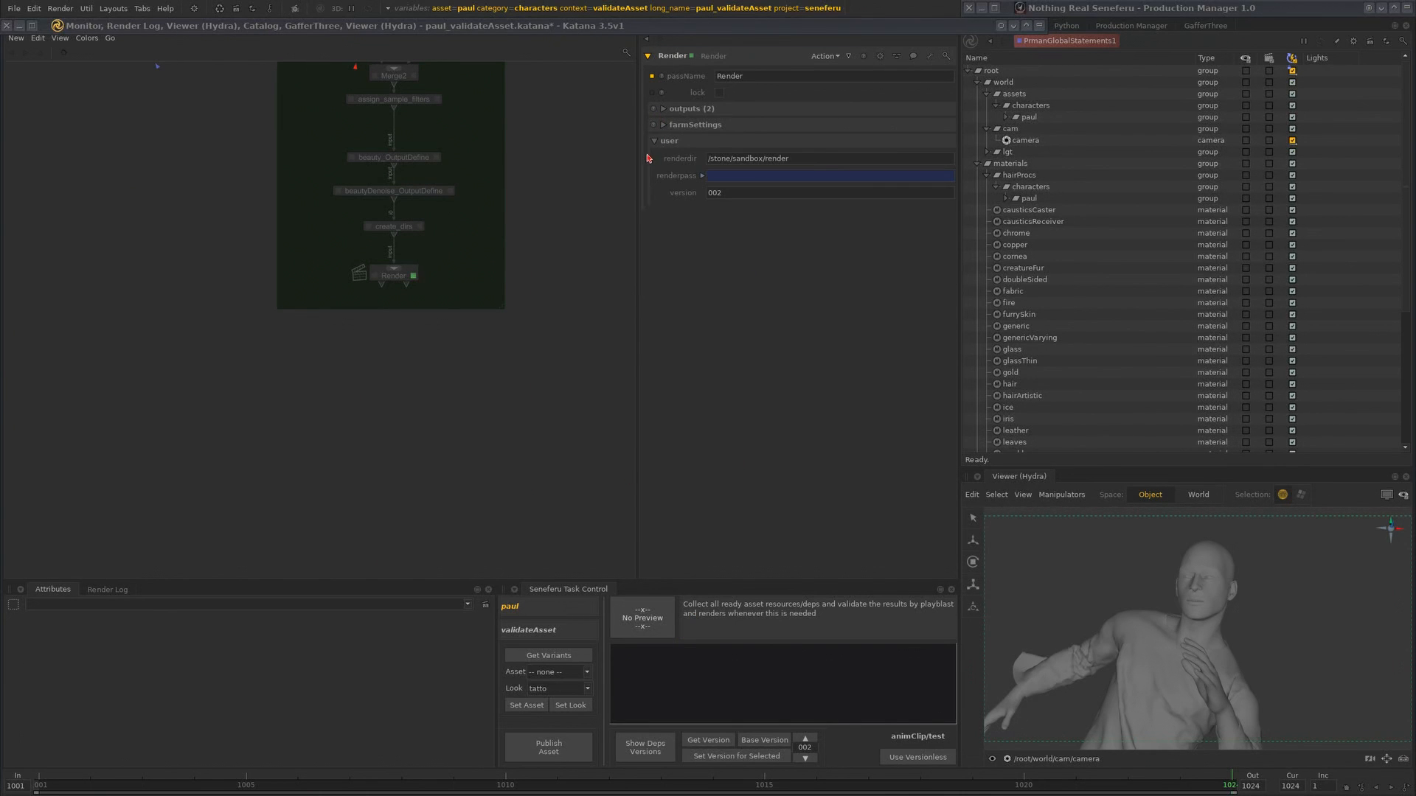
# - Enable setActiveFrameRange in the Render node's farmSettings and mark the start and end frames as locally set at 1
pyautogui.click(662, 125)
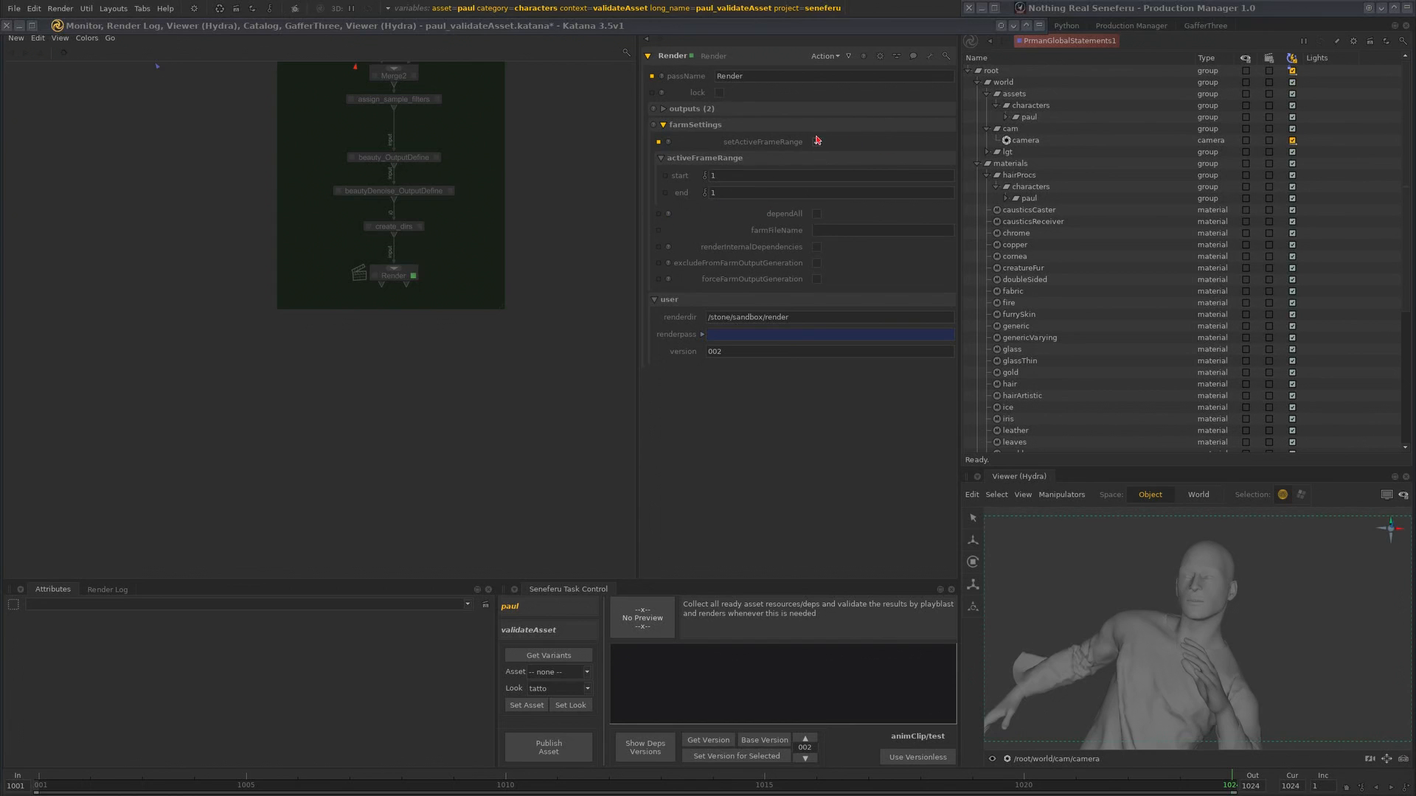
pyautogui.click(664, 176)
pyautogui.click(666, 193)
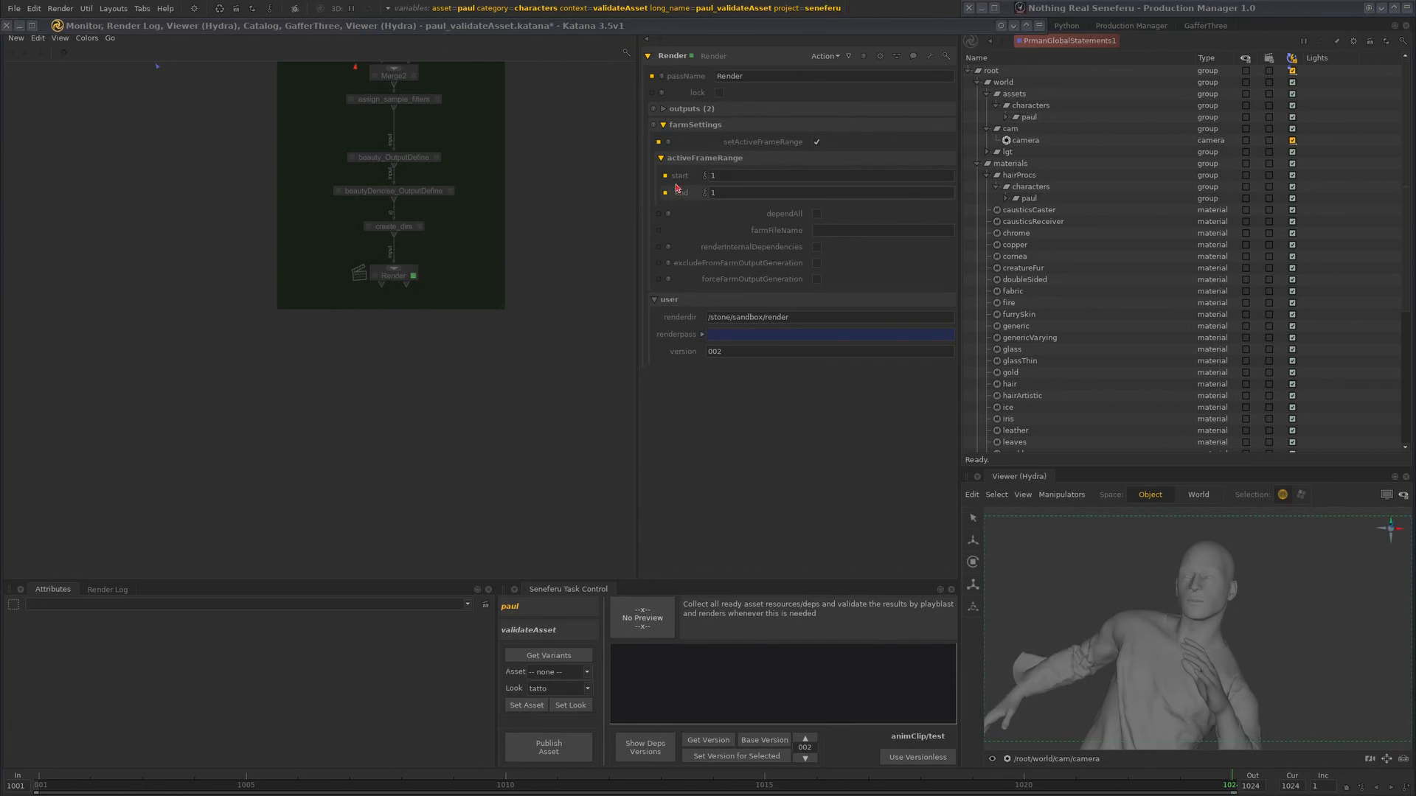
pyautogui.doubleClick(713, 178)
pyautogui.click(1040, 28)
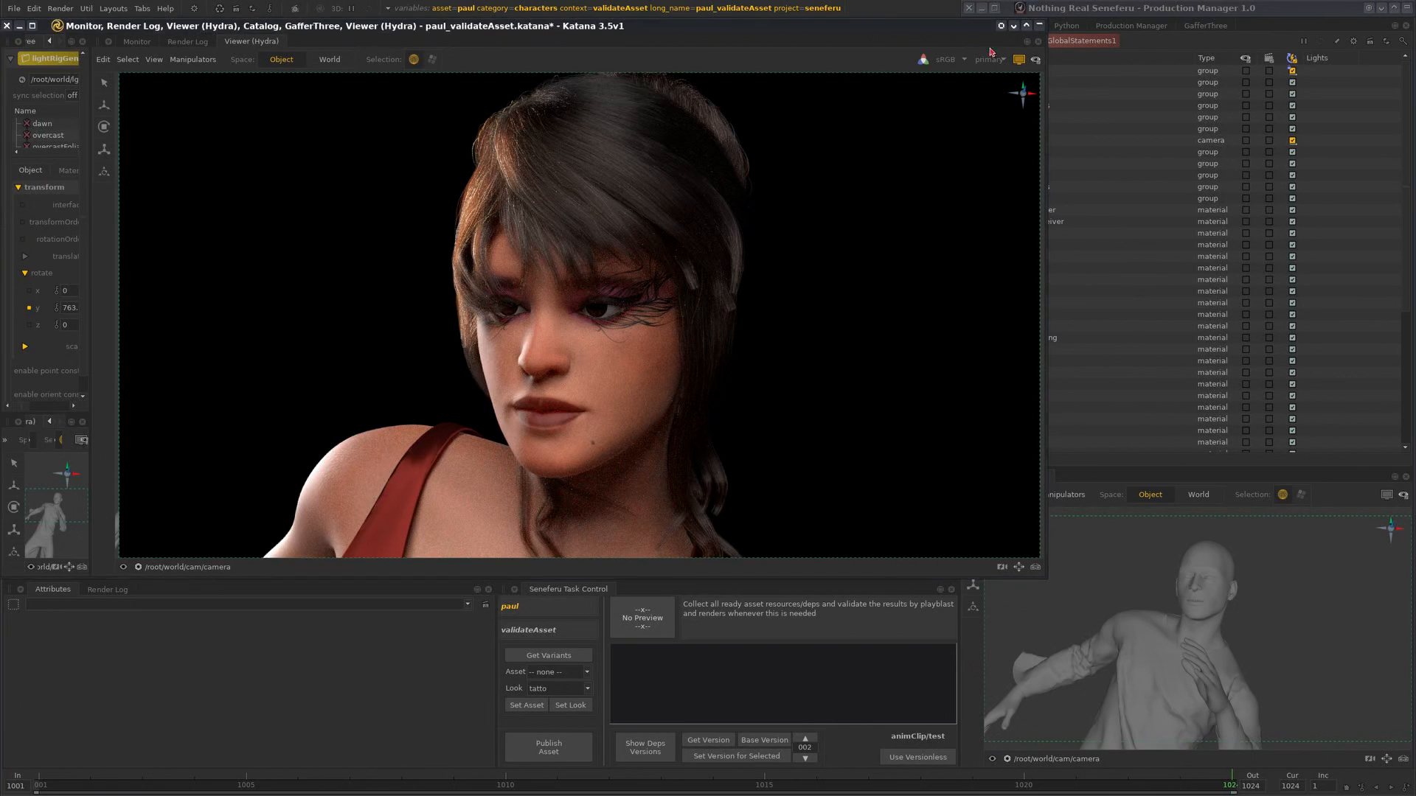
pyautogui.click(1041, 26)
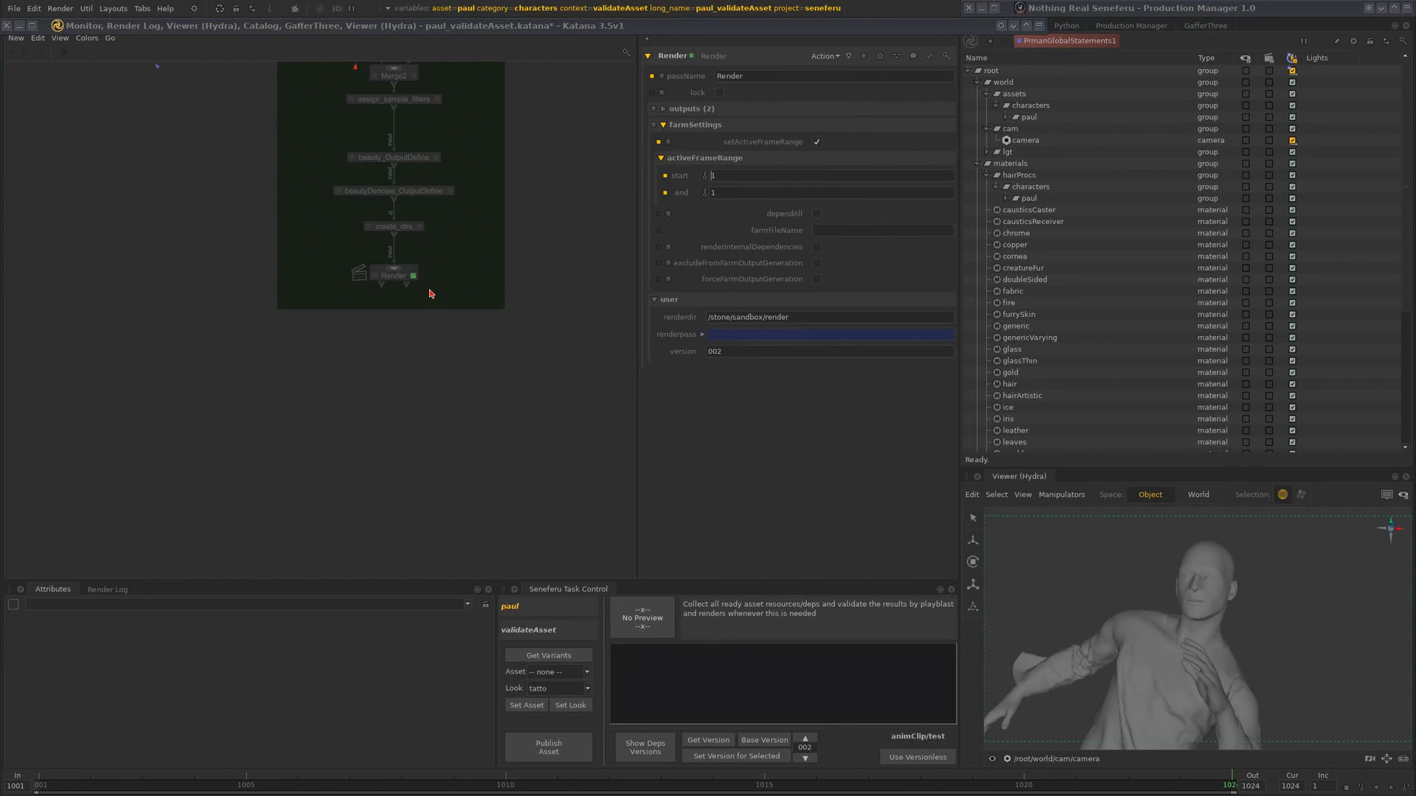
# - Collapse the Production Manager and examine the node graph from the Render group up through its upstream nodes
pyautogui.scroll(4, 417, 239)
pyautogui.scroll(-5, 434, 251)
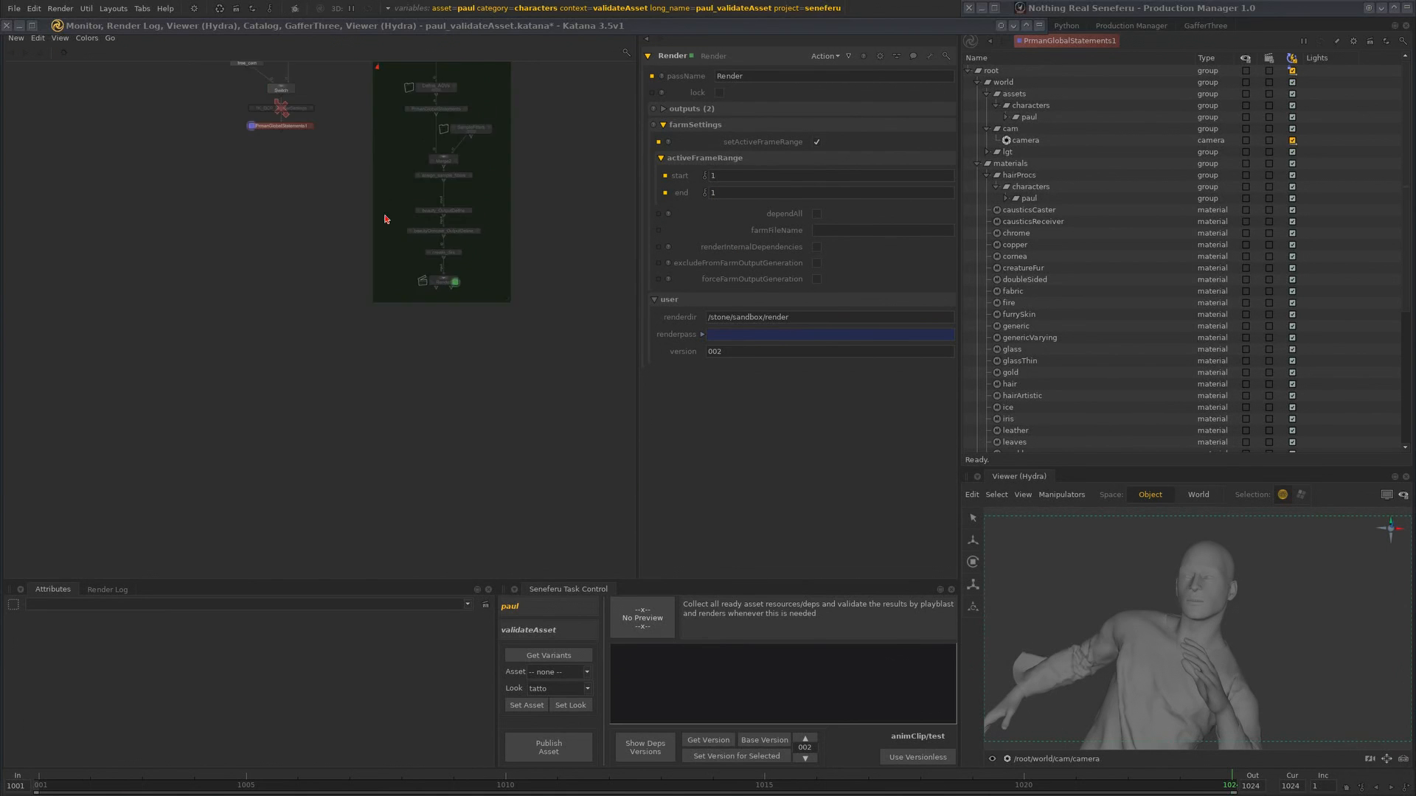
pyautogui.moveTo(433, 251); pyautogui.dragTo(405, 399, button='middle')
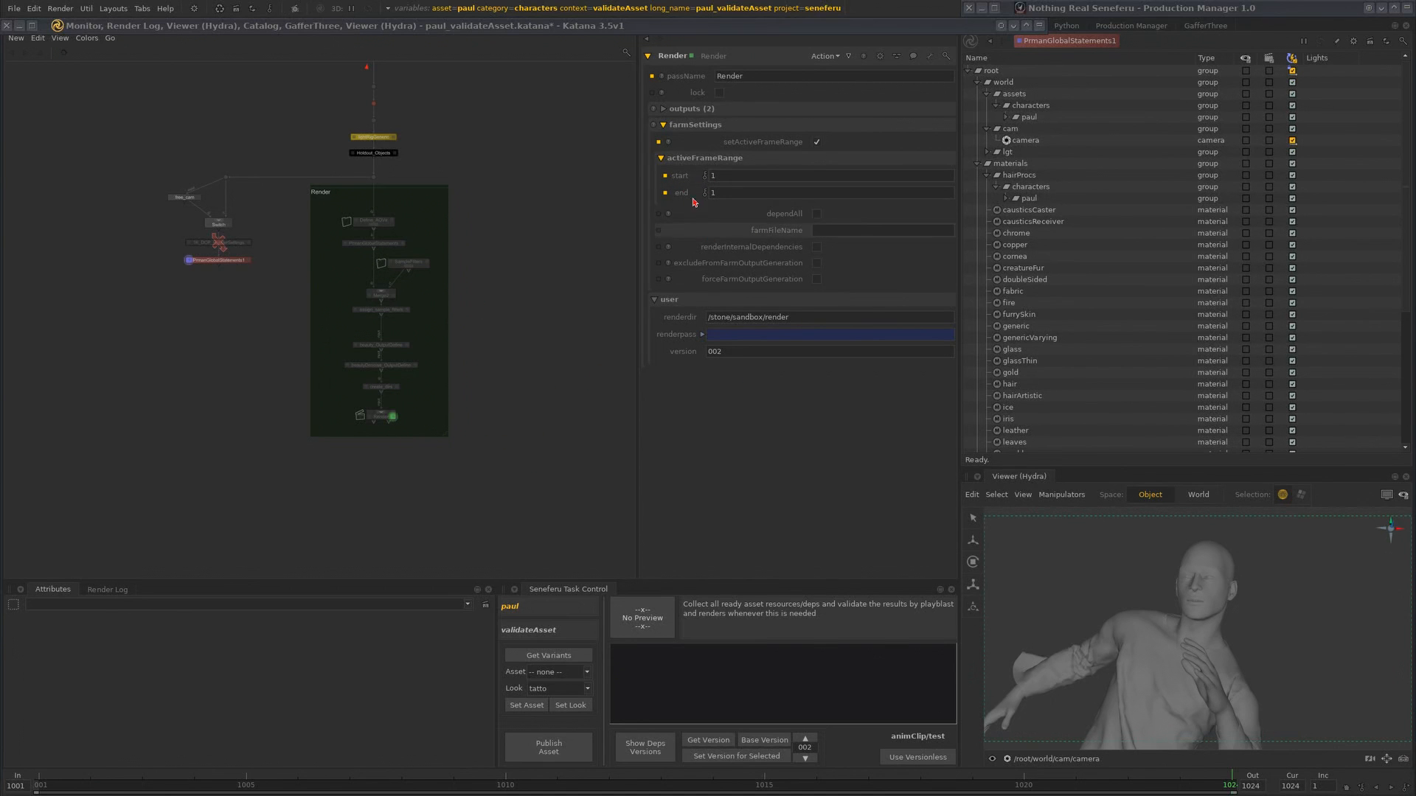
pyautogui.moveTo(483, 357); pyautogui.dragTo(468, 393, button='middle')
pyautogui.scroll(-1, 492, 394)
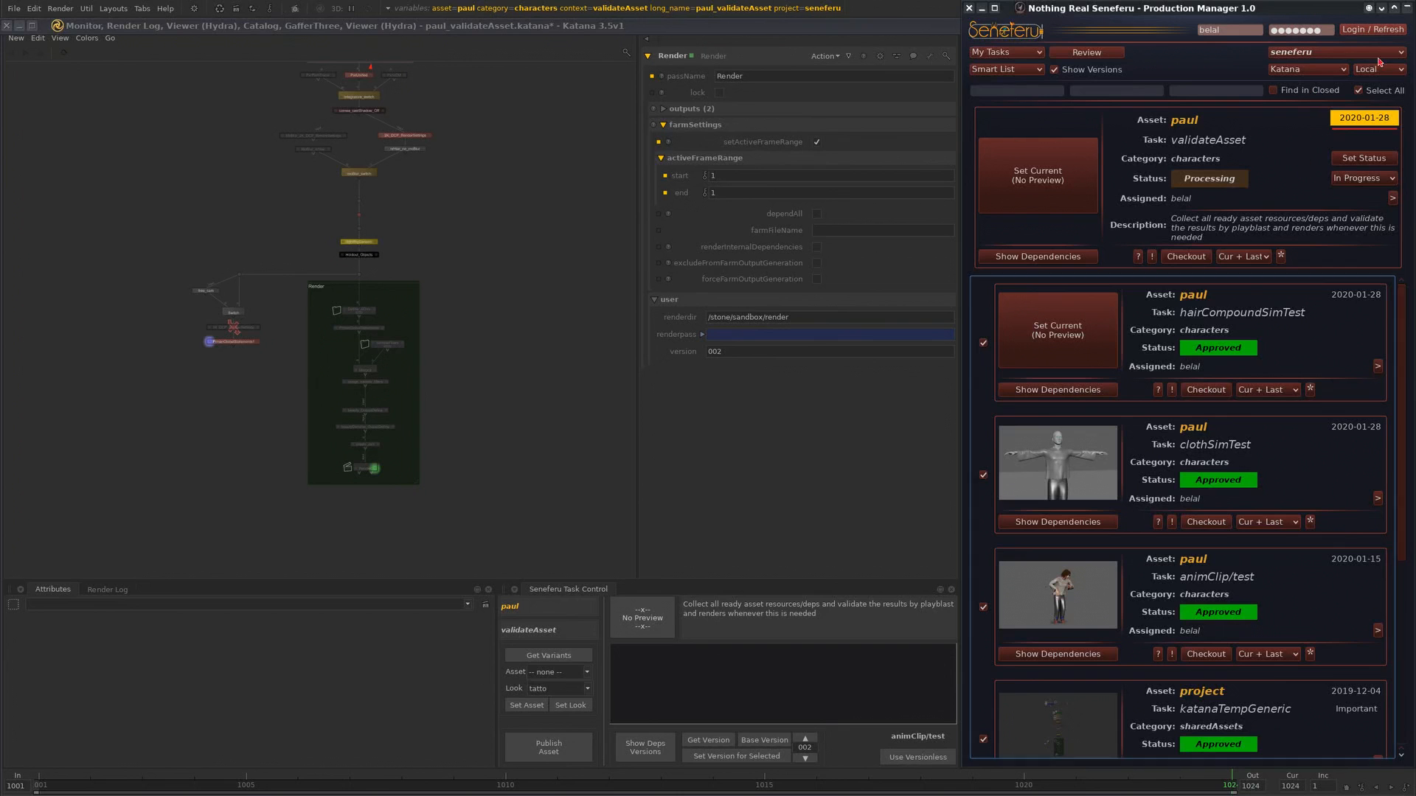
pyautogui.click(1406, 8)
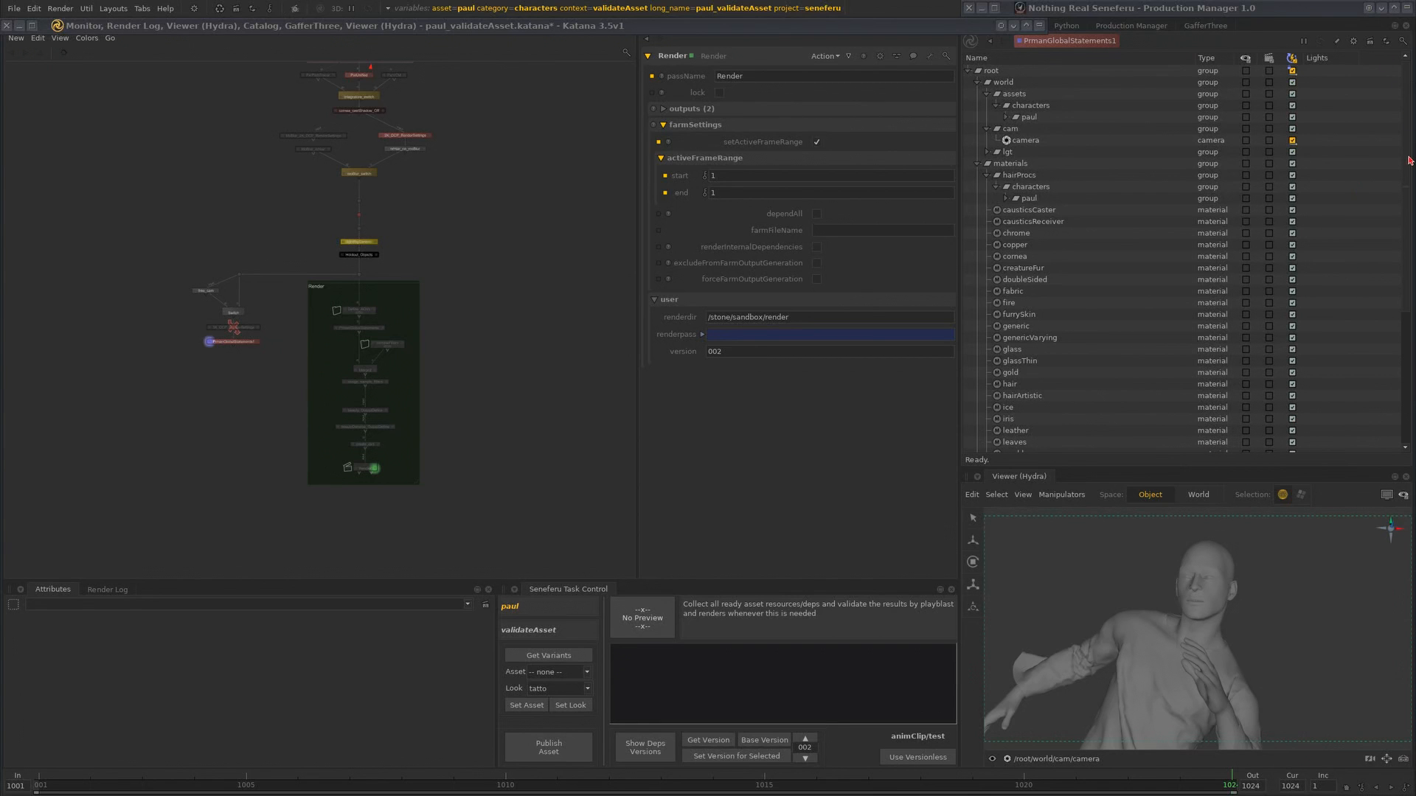
pyautogui.moveTo(1409, 160); pyautogui.dragTo(1411, 104)
pyautogui.hotkey('ctrl', 'alt', 'Right')
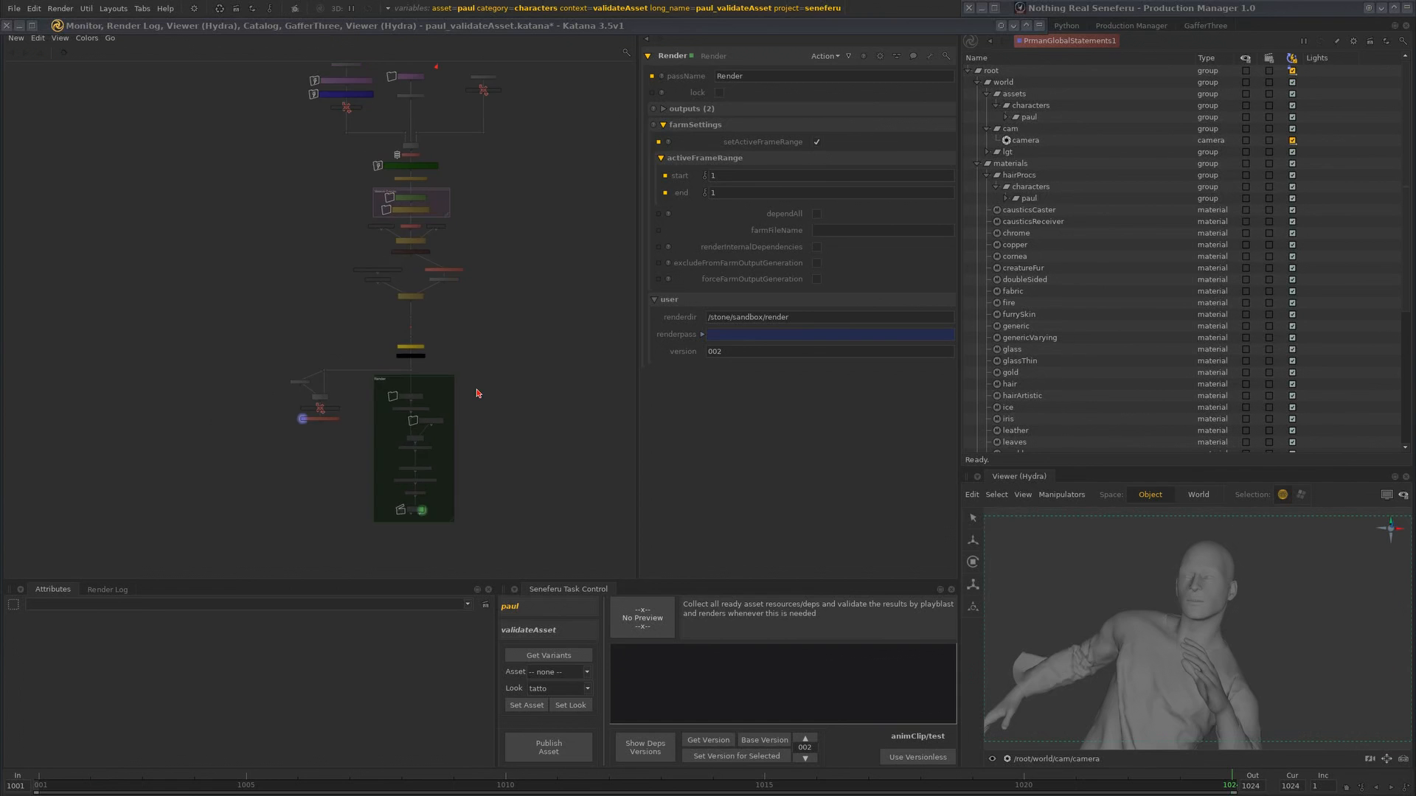
pyautogui.scroll(-4, 478, 393)
pyautogui.moveTo(478, 393); pyautogui.dragTo(441, 411, button='middle')
pyautogui.scroll(5, 443, 413)
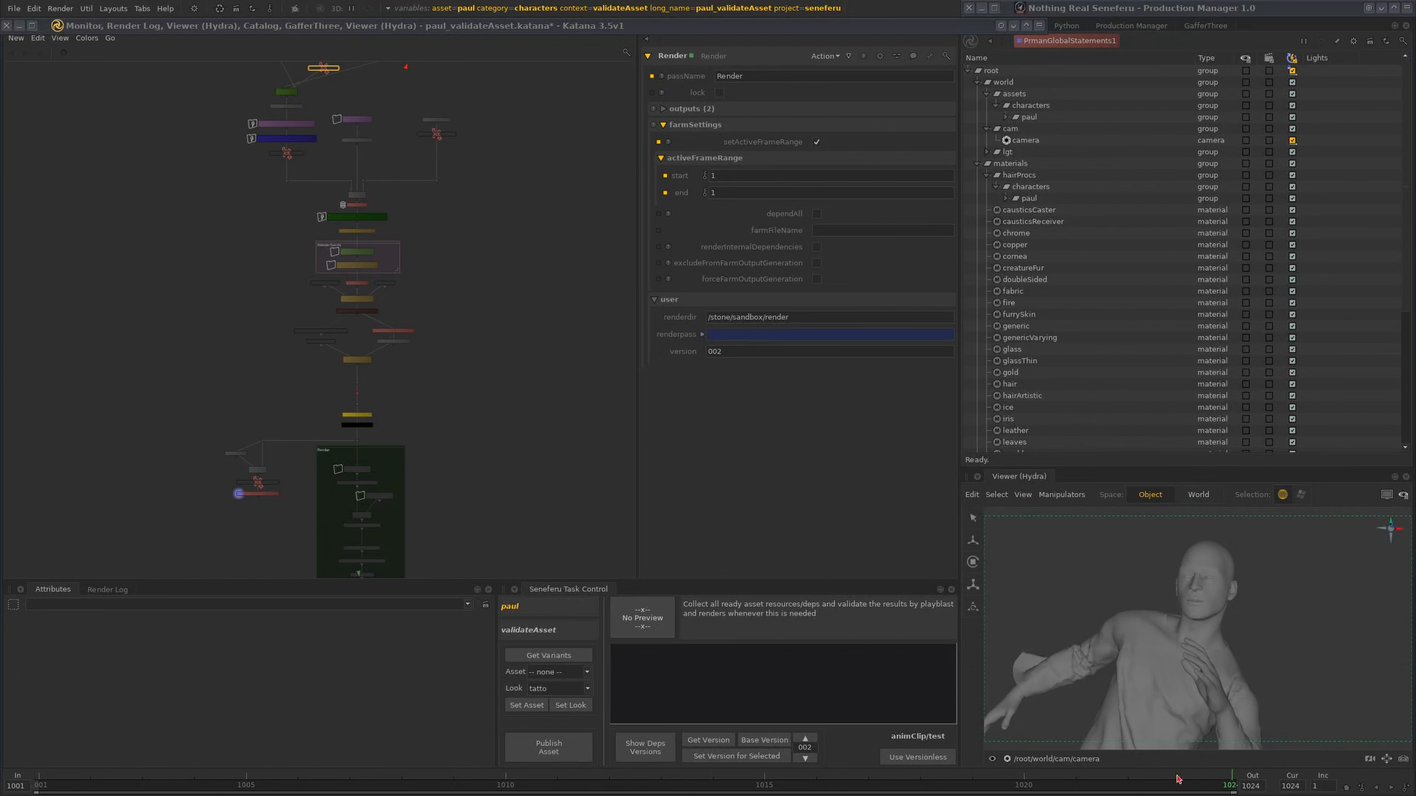
# - Go back through the timeline by way of frame 1017 to frame 1006 to view paul's animated pose
pyautogui.click(869, 779)
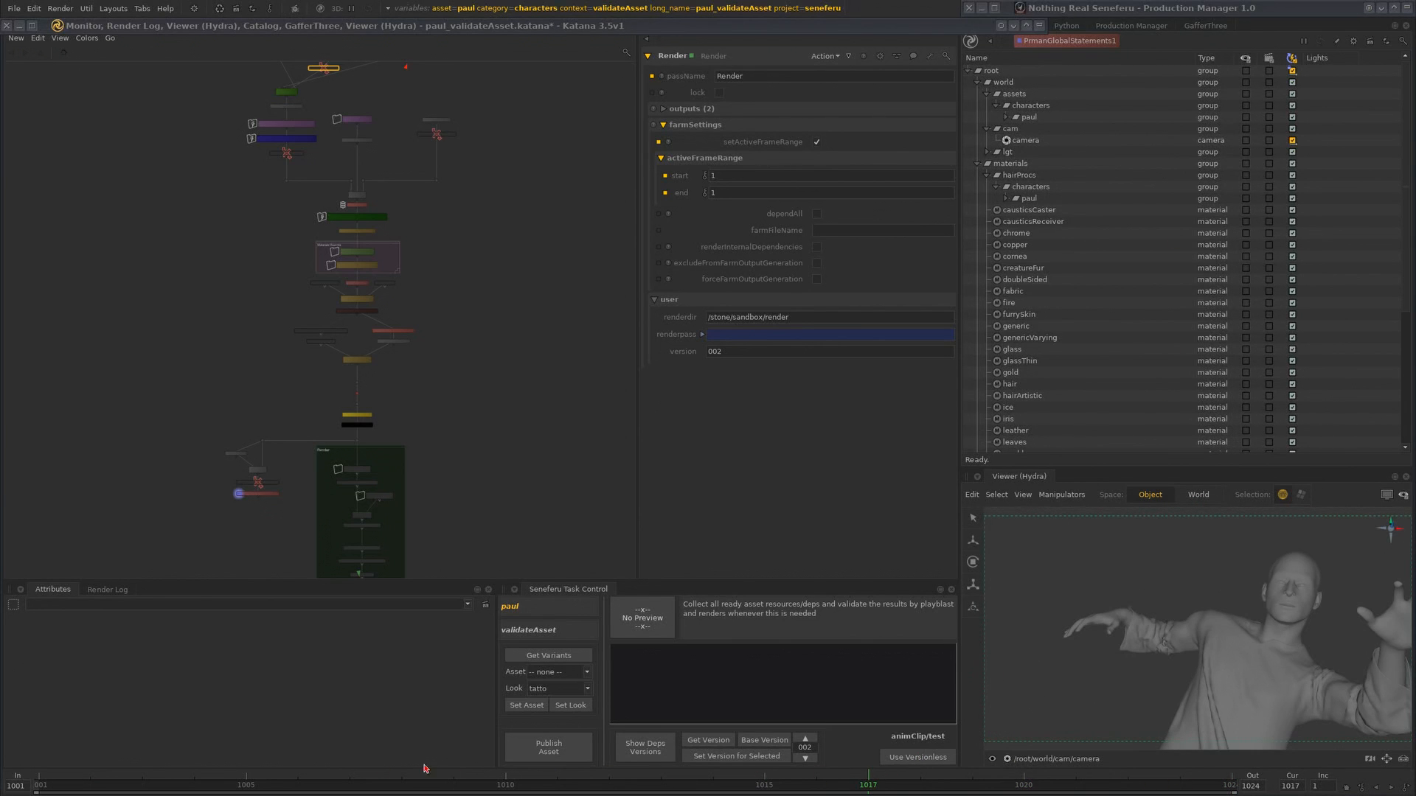
pyautogui.click(401, 780)
pyautogui.click(299, 780)
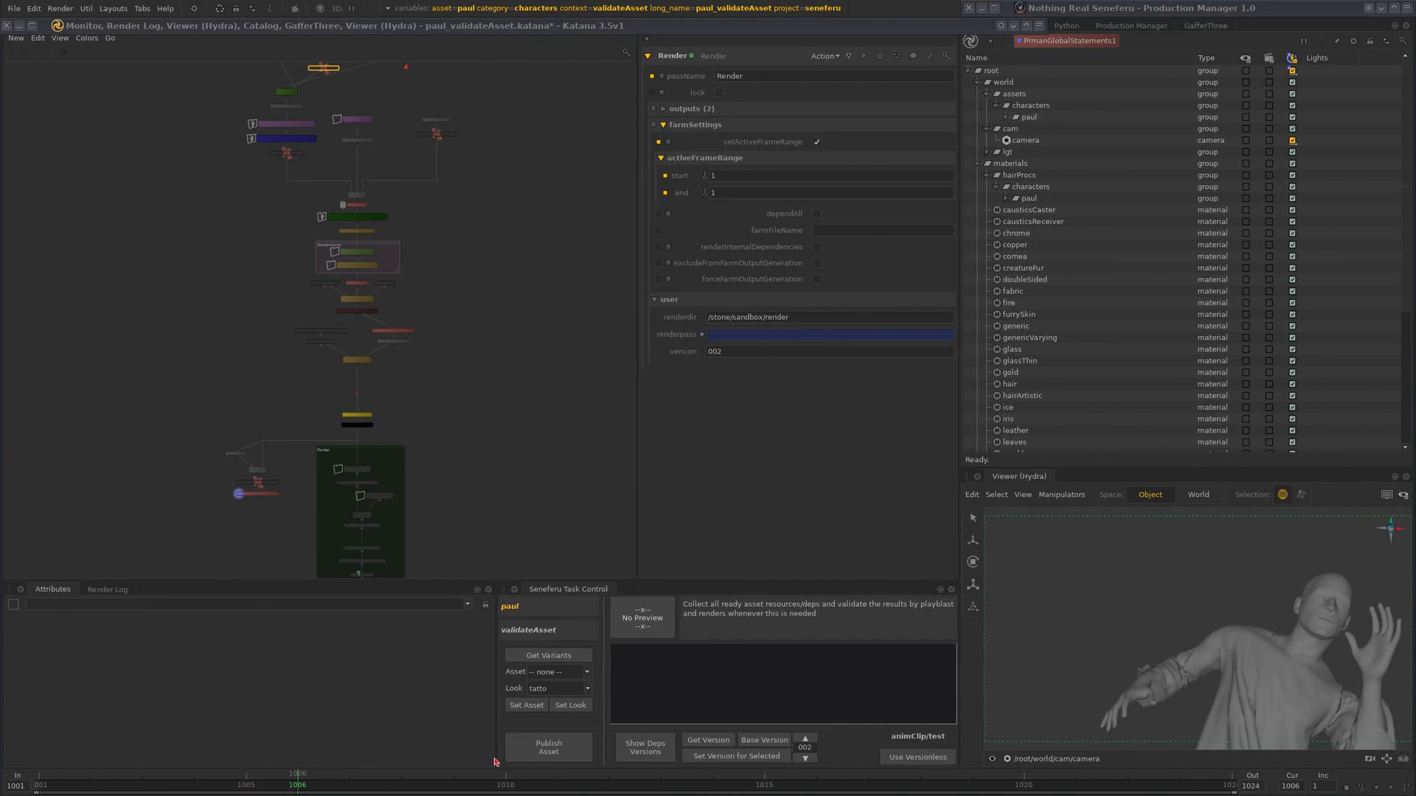
pyautogui.click(246, 780)
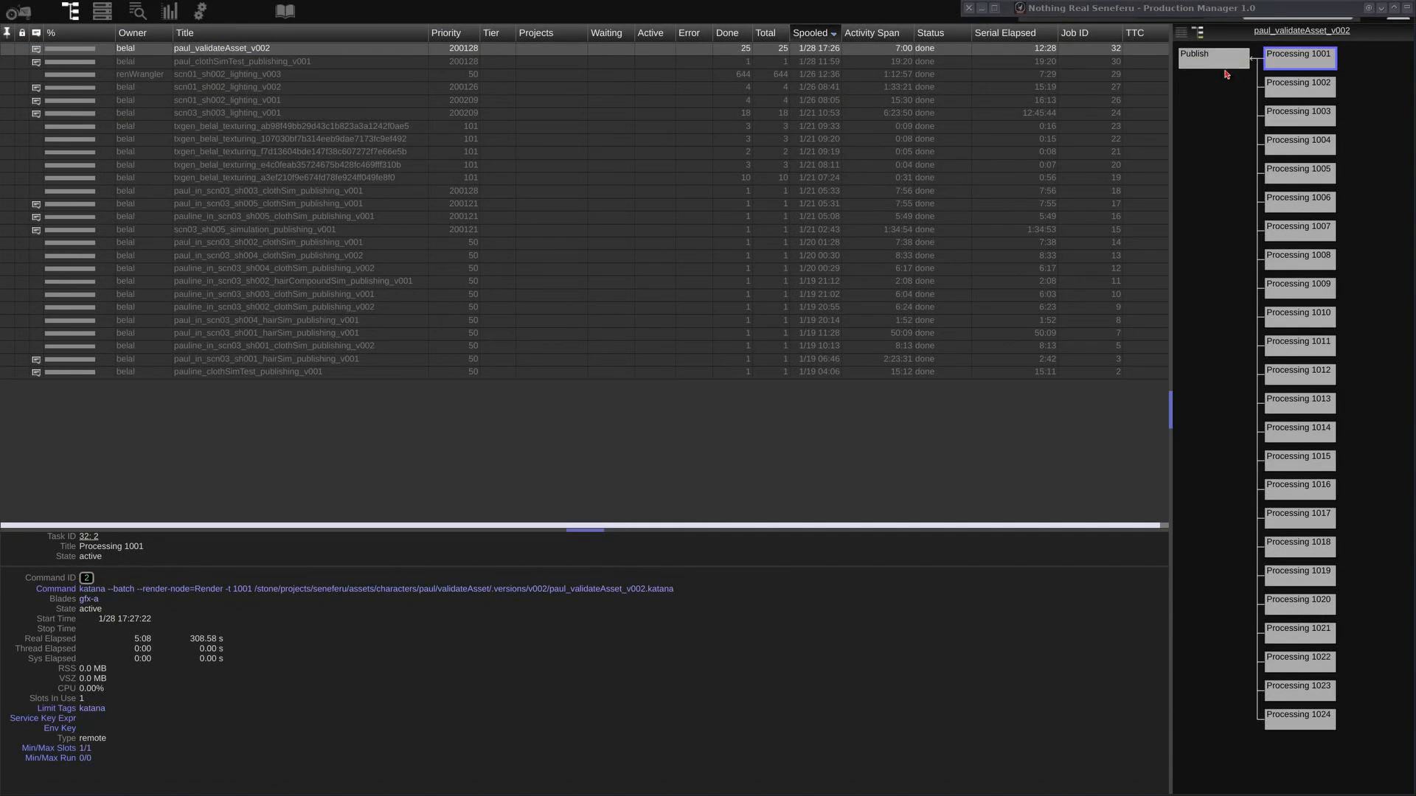
# - In the render farm queue, read the log of the Publish task in the paul_validateAsset_v002 job and close it
pyautogui.moveTo(1248, 63)
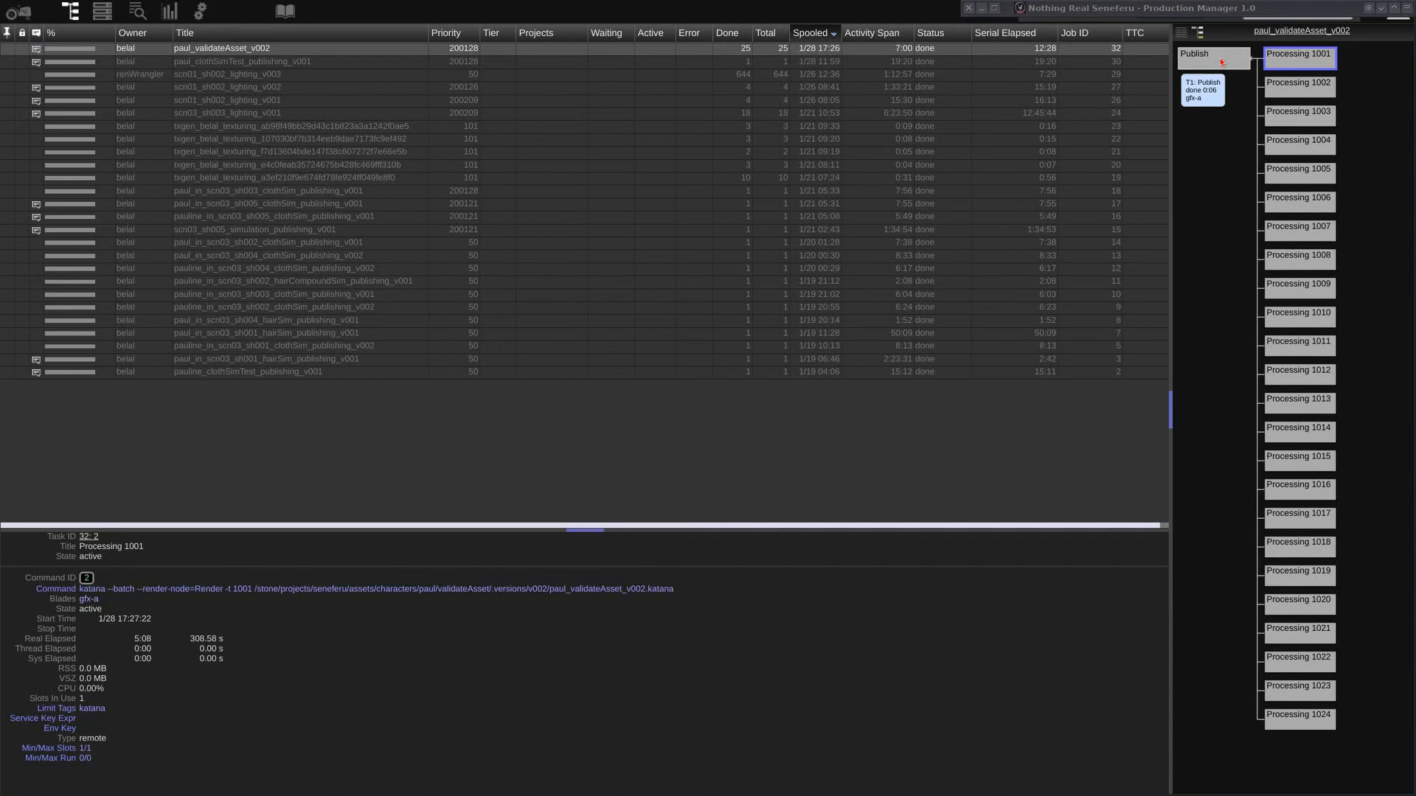
pyautogui.click(1220, 62)
pyautogui.click(1210, 86)
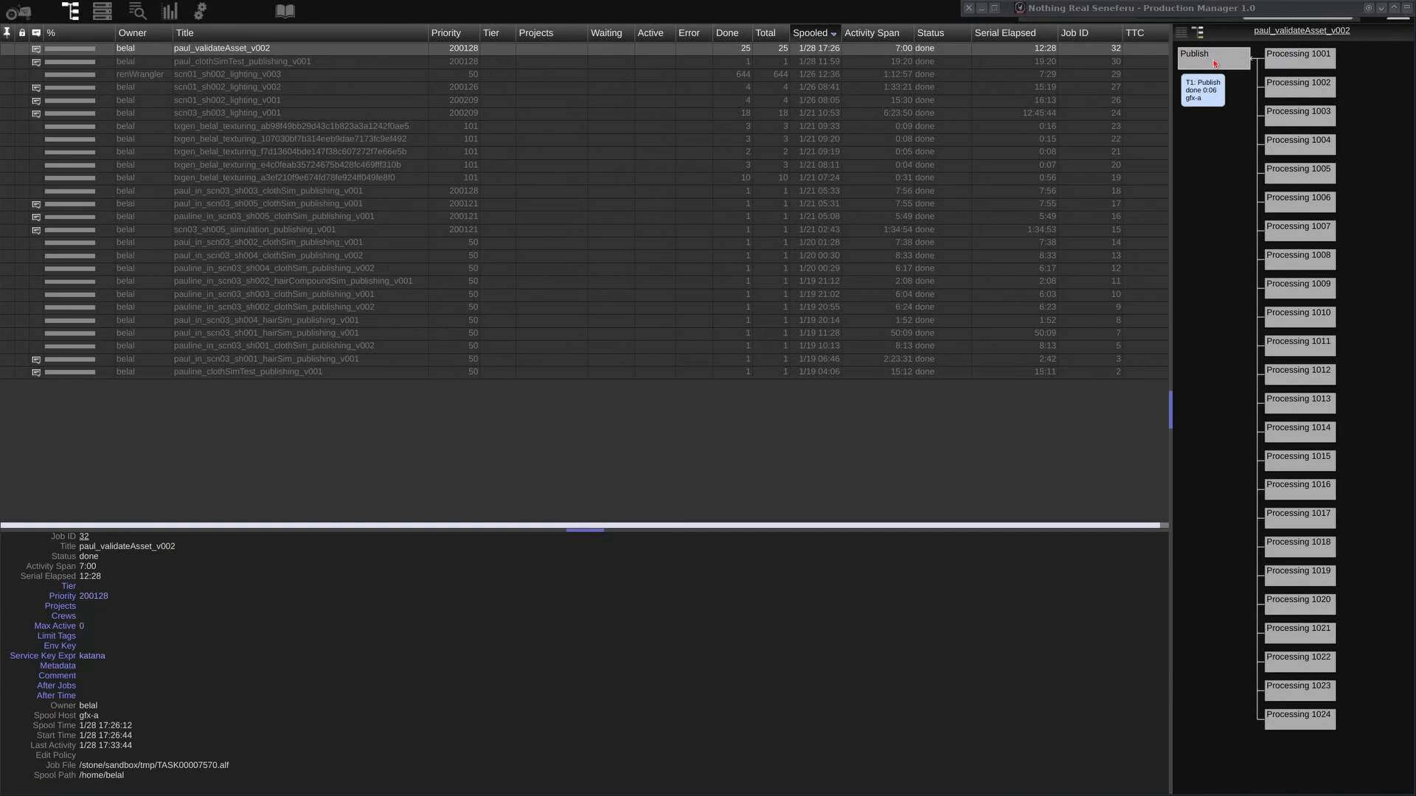
pyautogui.doubleClick(1215, 64)
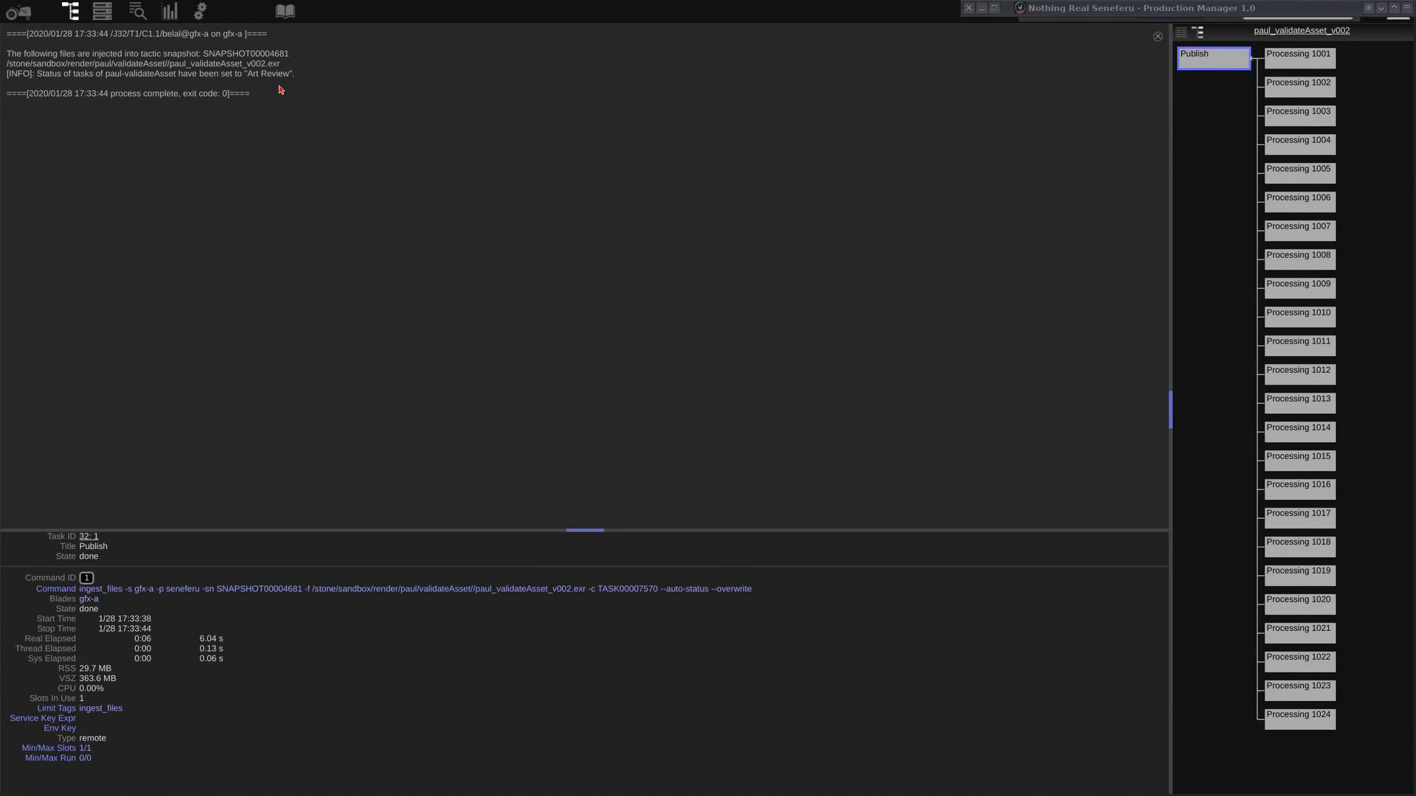
pyautogui.click(1157, 36)
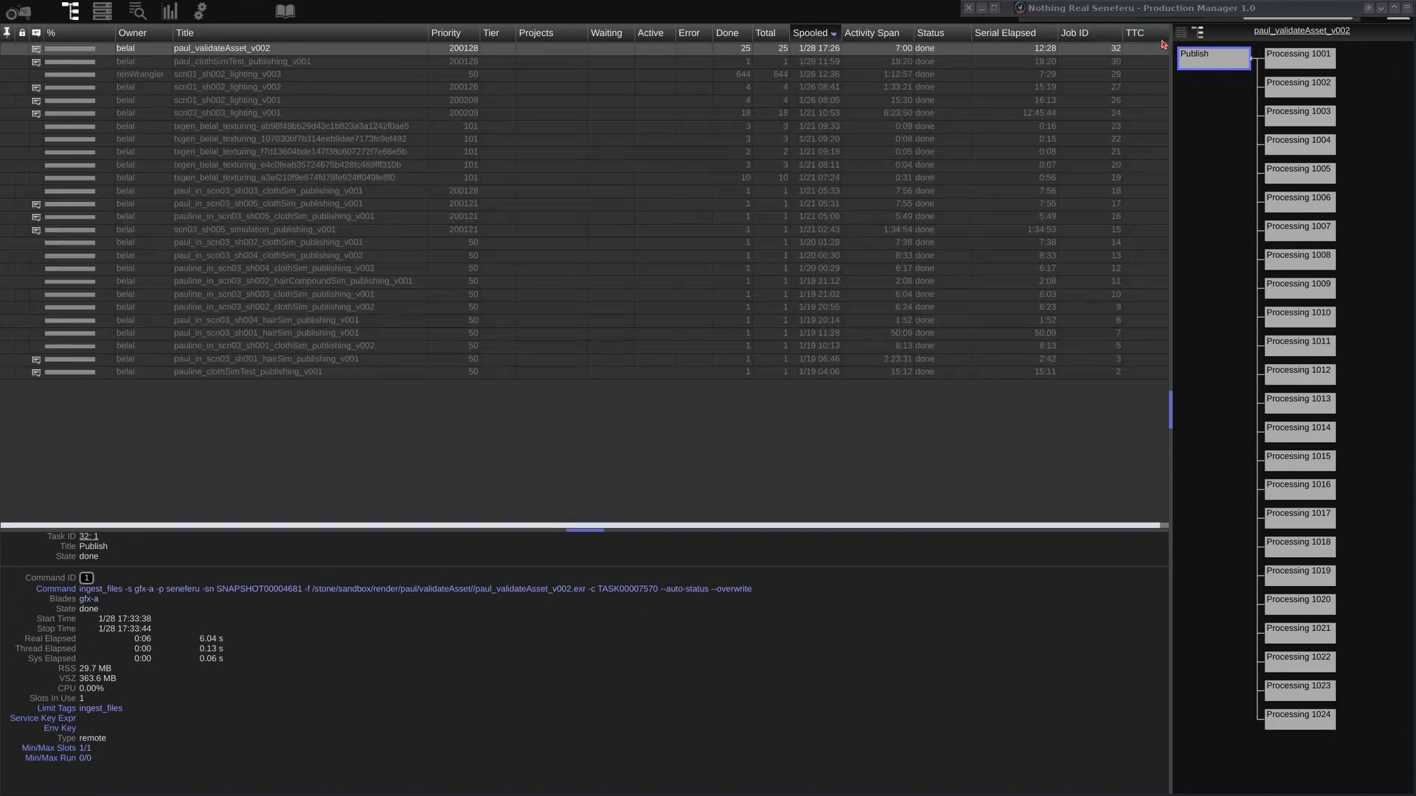
# - Expand the Production Manager, open paul's validateAsset render in the image player, inspect one layer enlarged and close the player
pyautogui.moveTo(1202, 60)
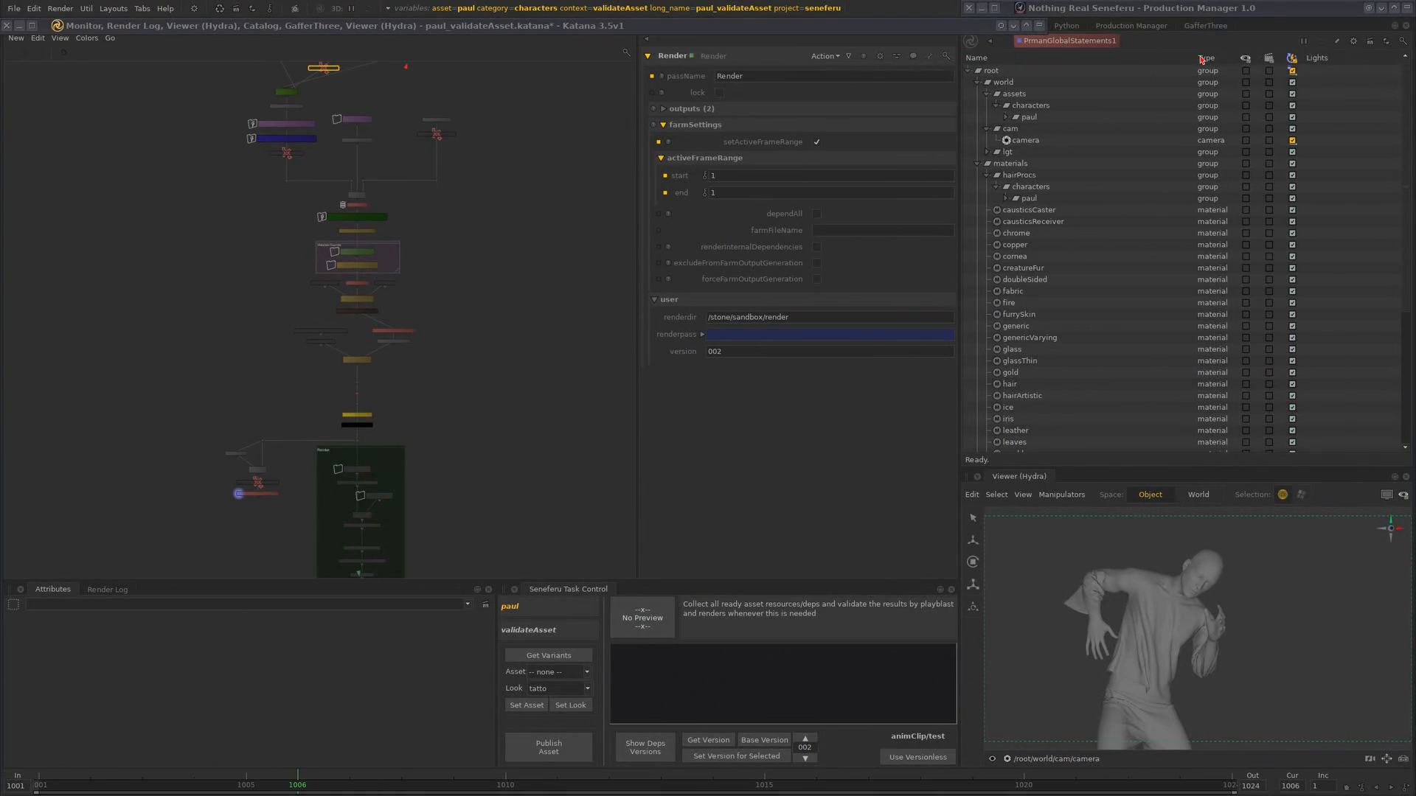
pyautogui.click(1406, 9)
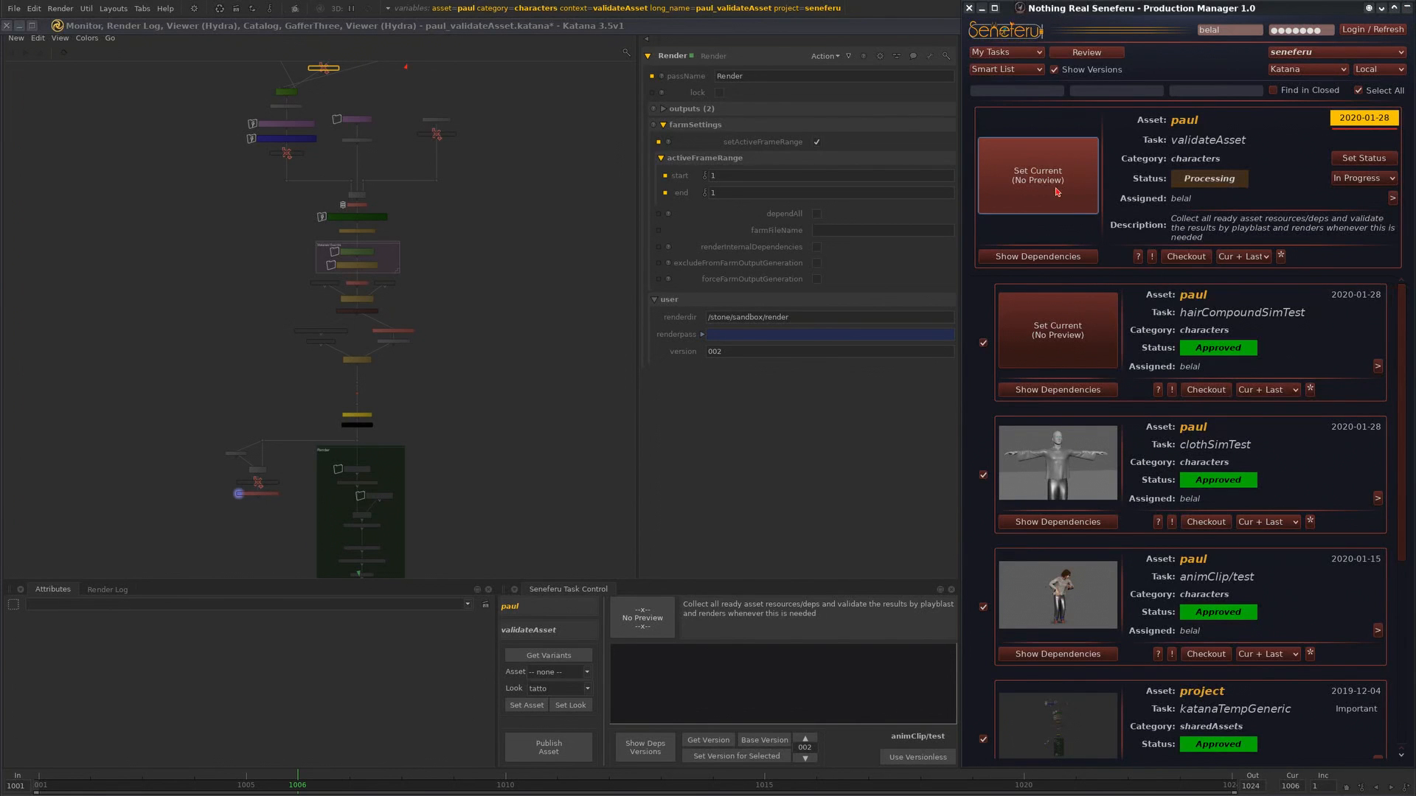
pyautogui.keyDown('ctrl'); pyautogui.click(1063, 178); pyautogui.keyUp('ctrl')
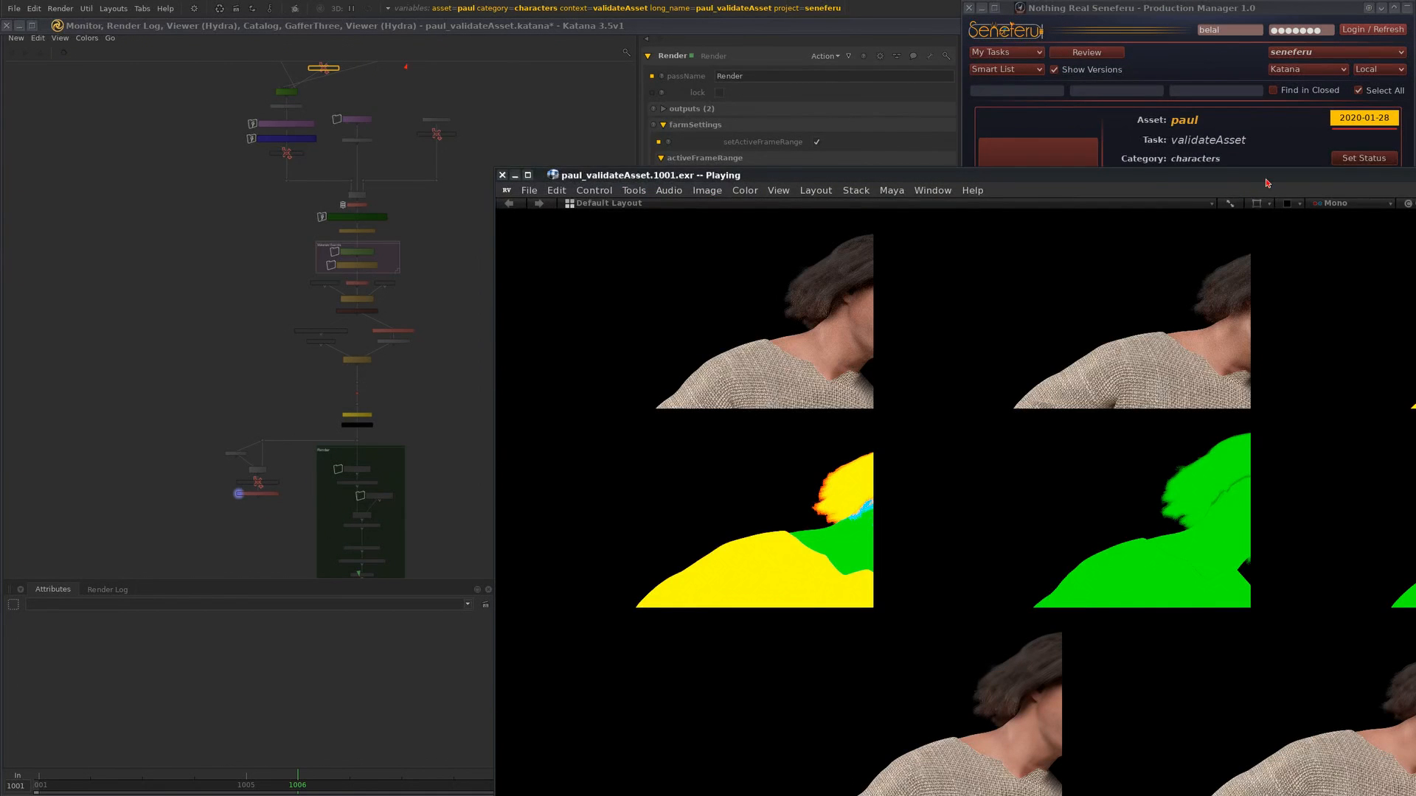
pyautogui.moveTo(1266, 180); pyautogui.dragTo(771, 78)
pyautogui.doubleClick(301, 225)
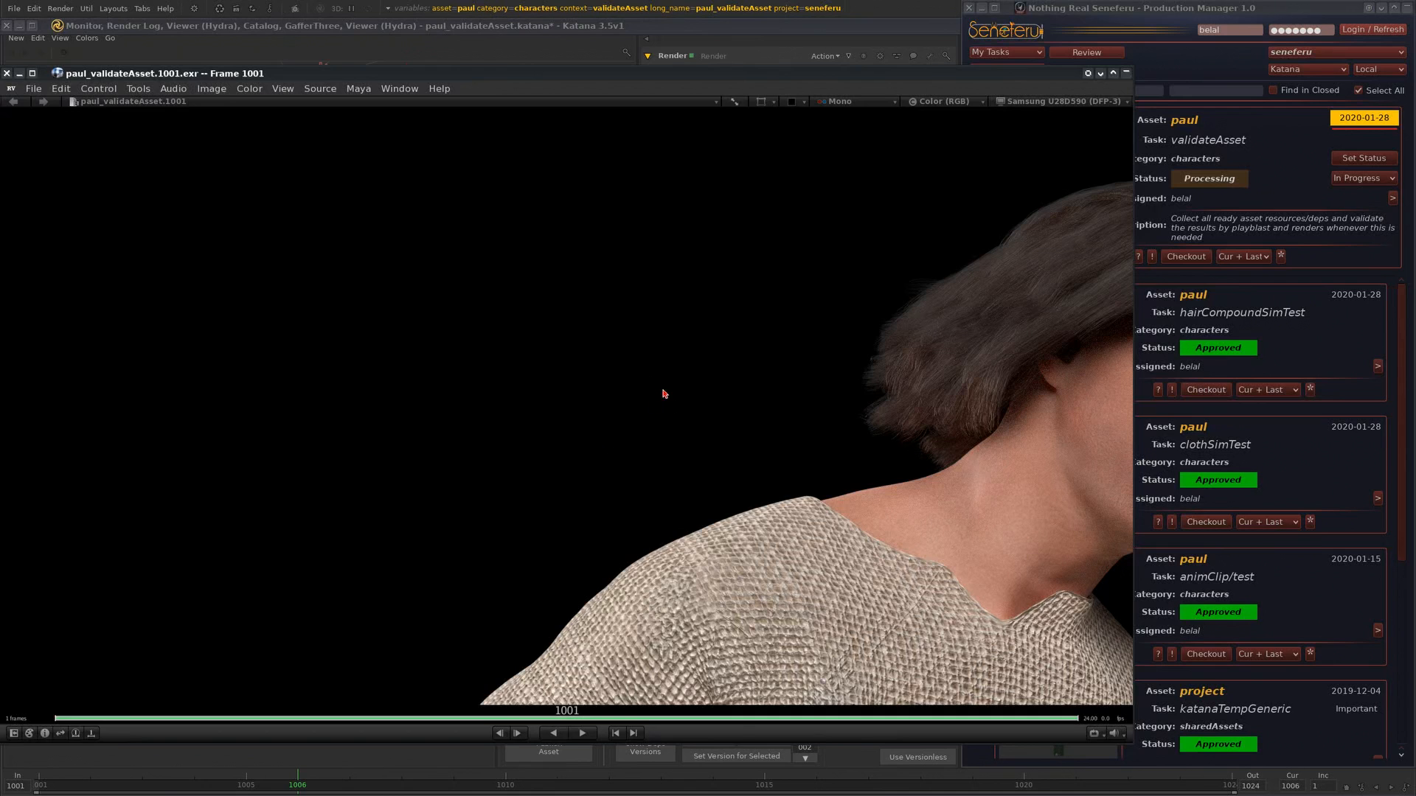
pyautogui.press('q')
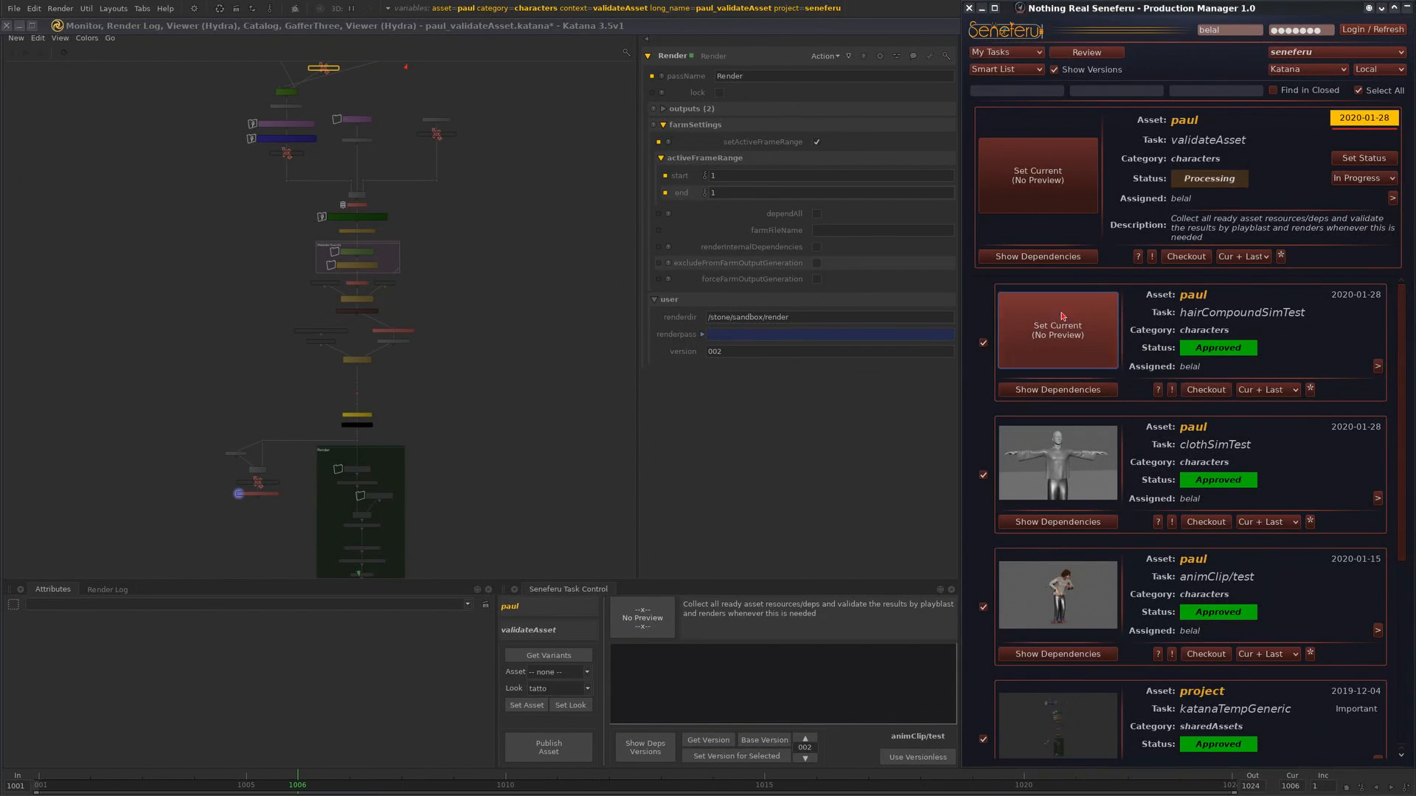
# - Release paul's validateAsset as the current task and refresh the Production Manager's task list
pyautogui.click(1059, 174)
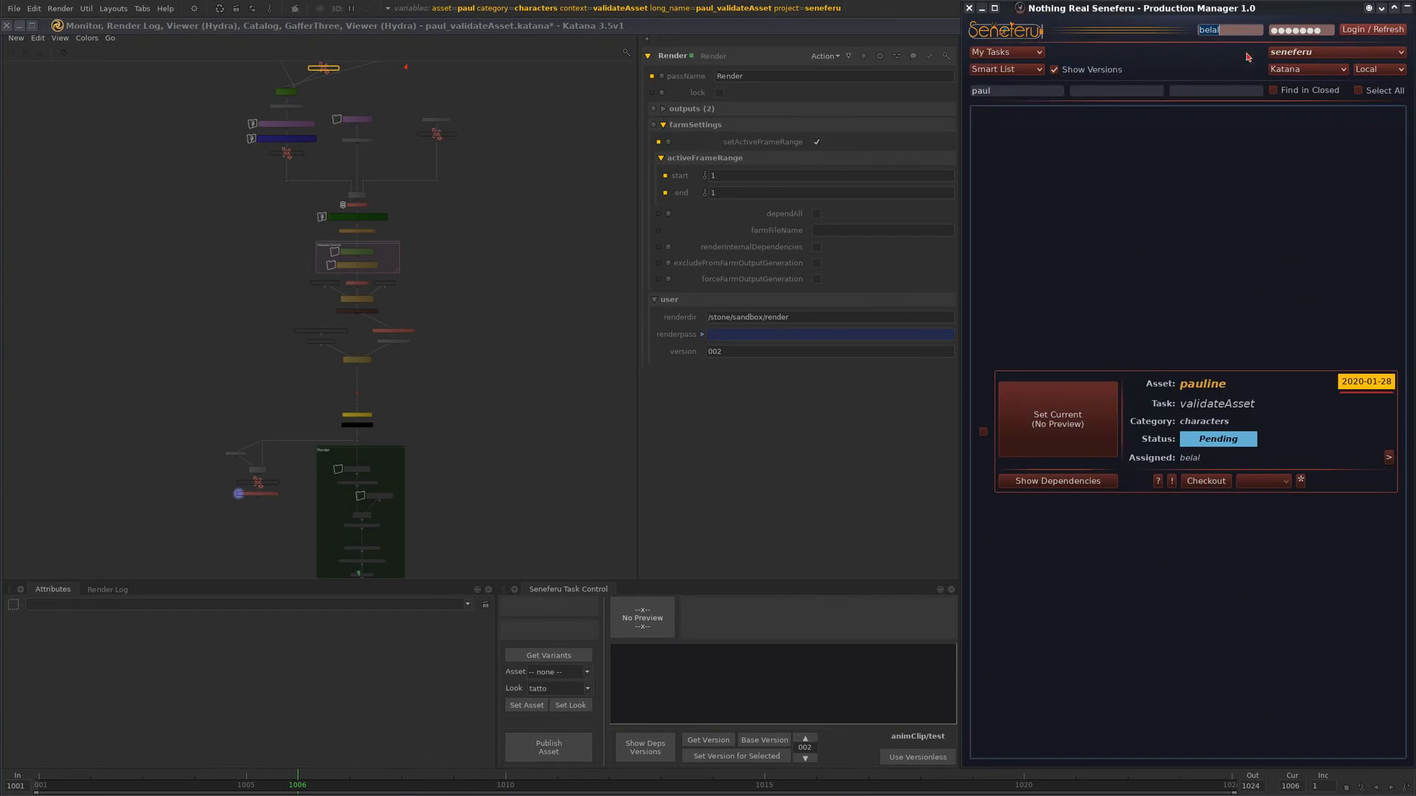
pyautogui.click(1368, 30)
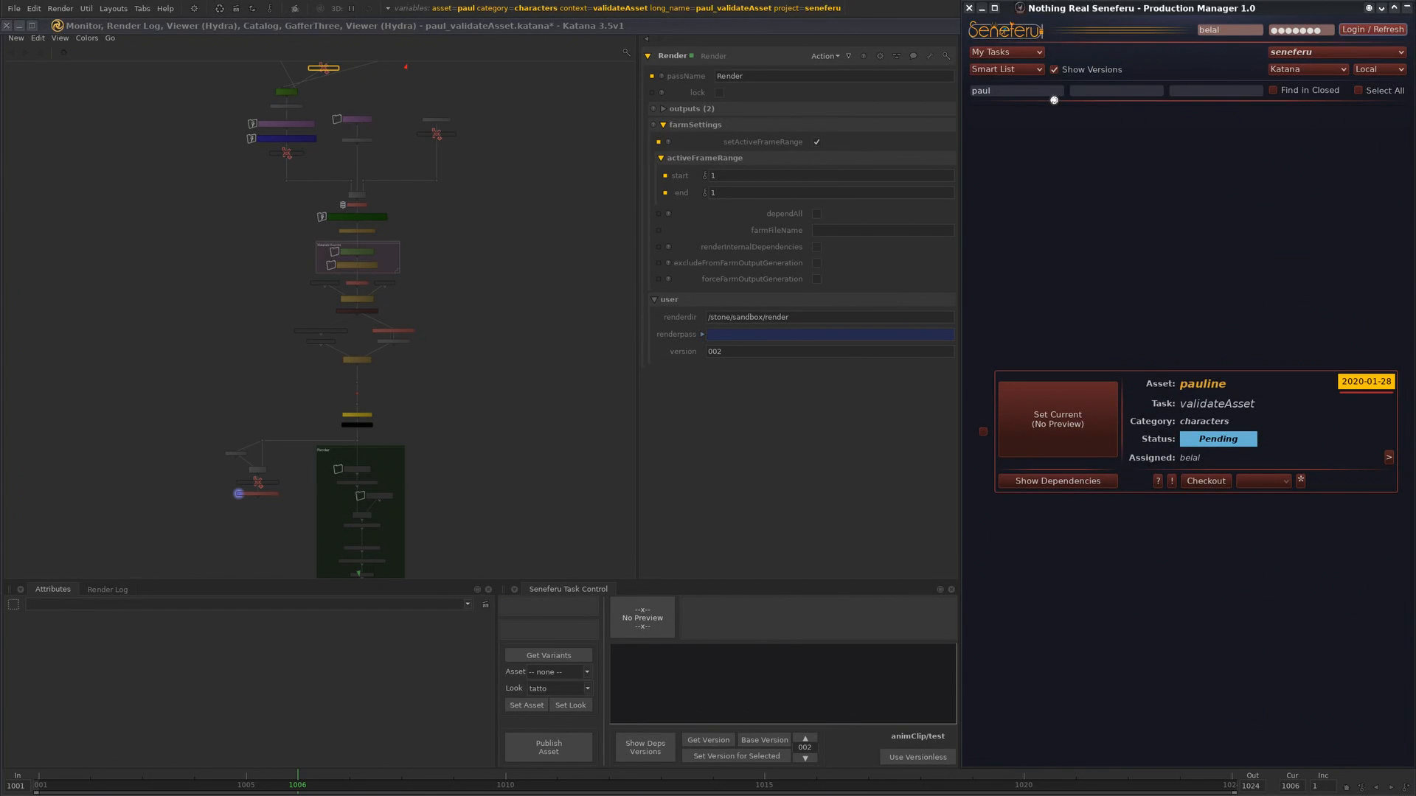
pyautogui.doubleClick(1021, 96)
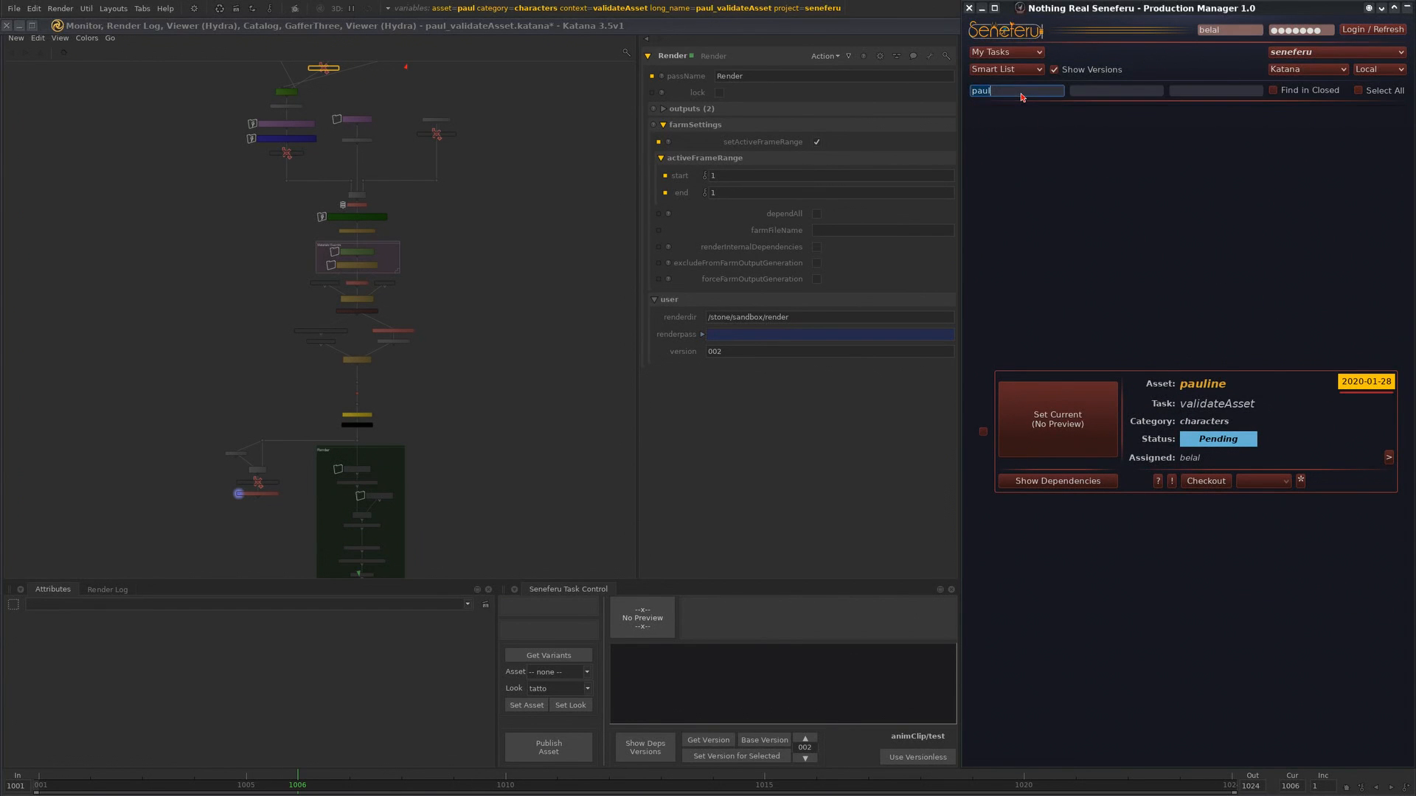
# - Set pauline's validateAsset as the current task and unset it again, and enter "va" as an additional task list filter
pyautogui.click(1076, 426)
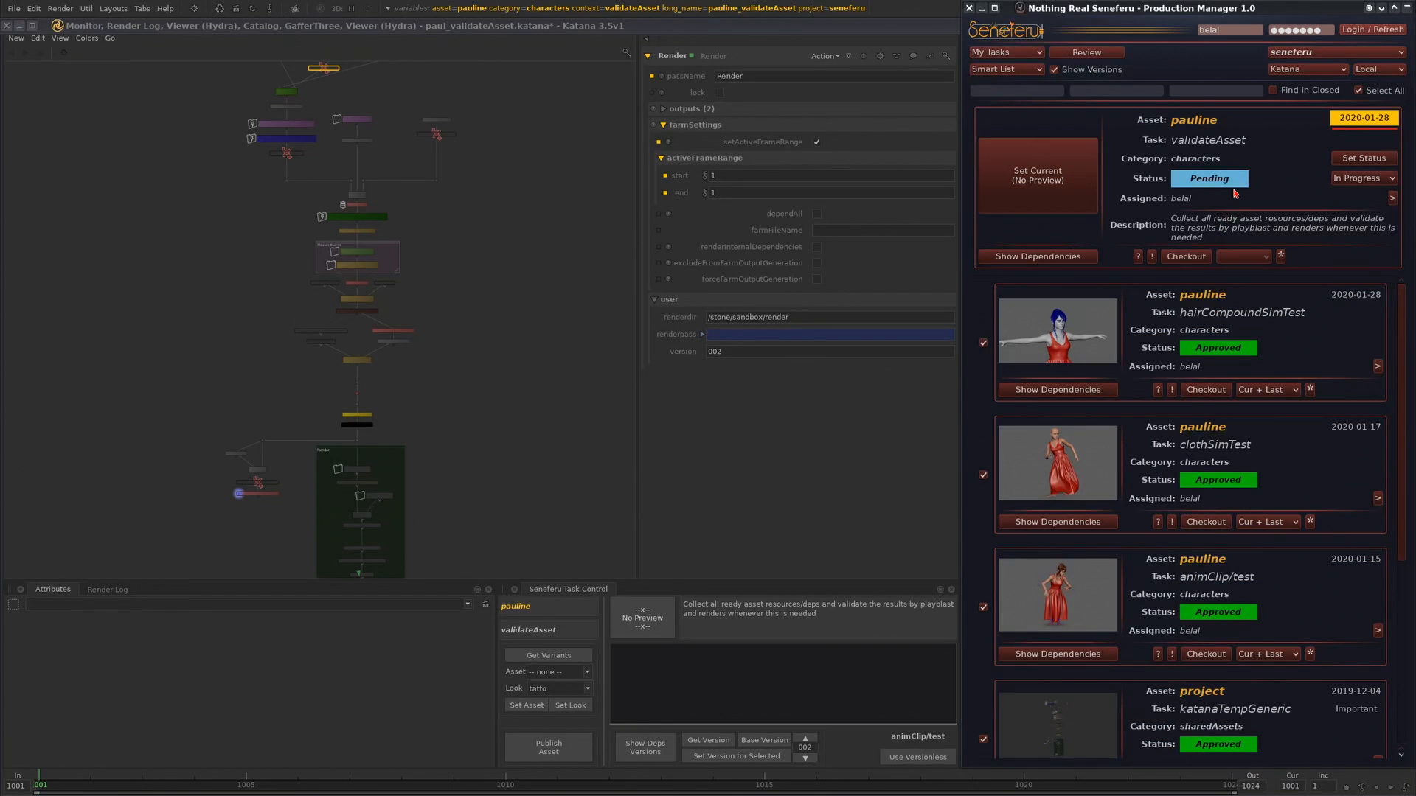
pyautogui.click(1079, 205)
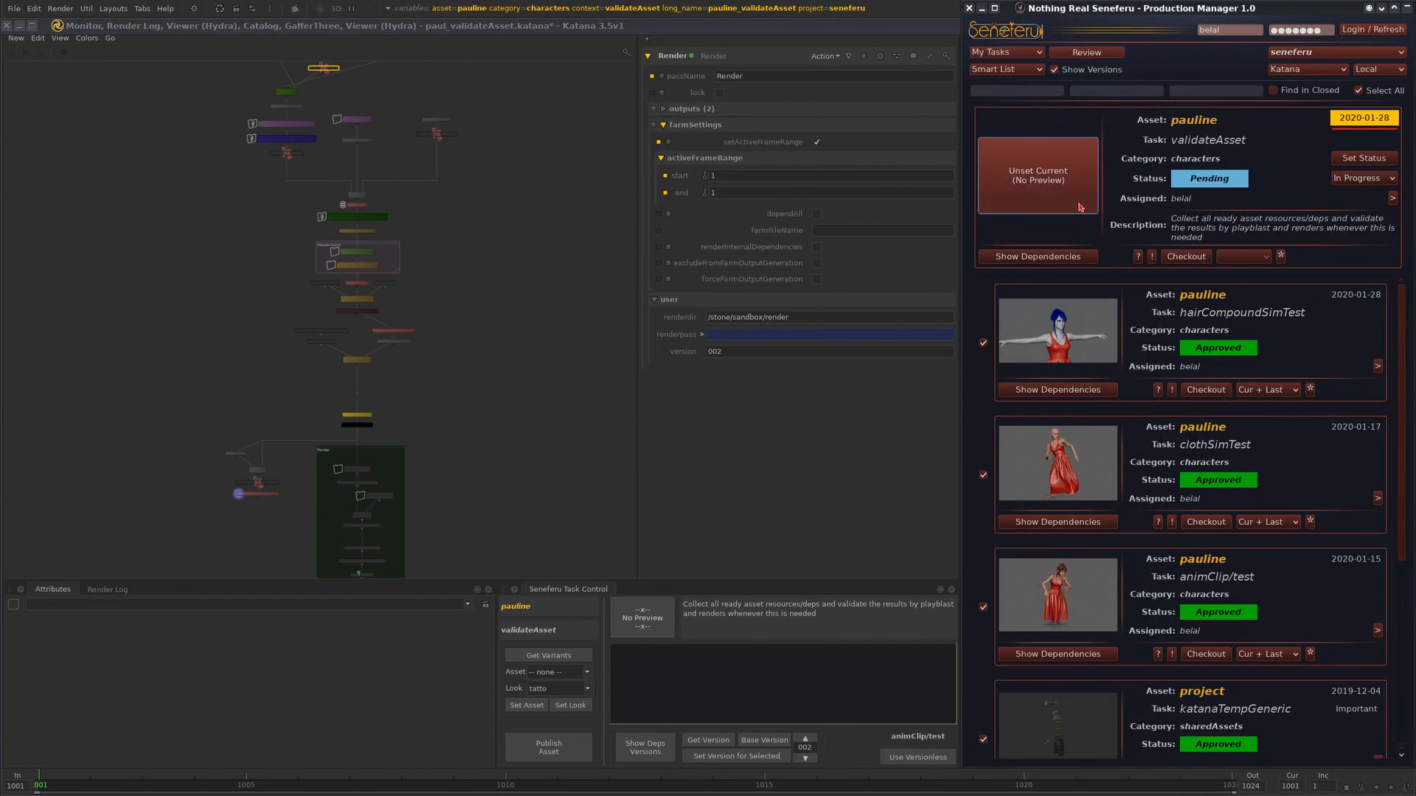
pyautogui.click(1098, 93)
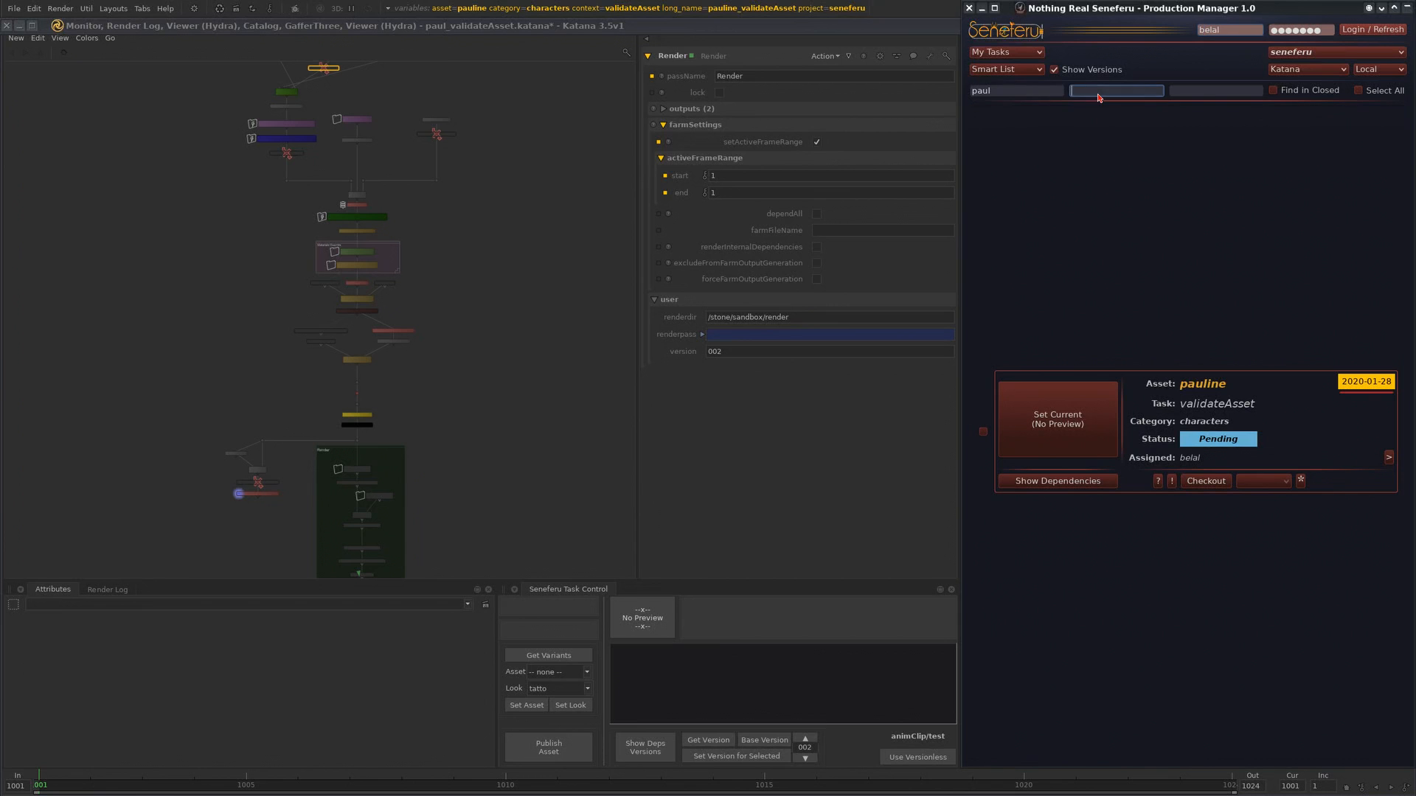
pyautogui.write('va')
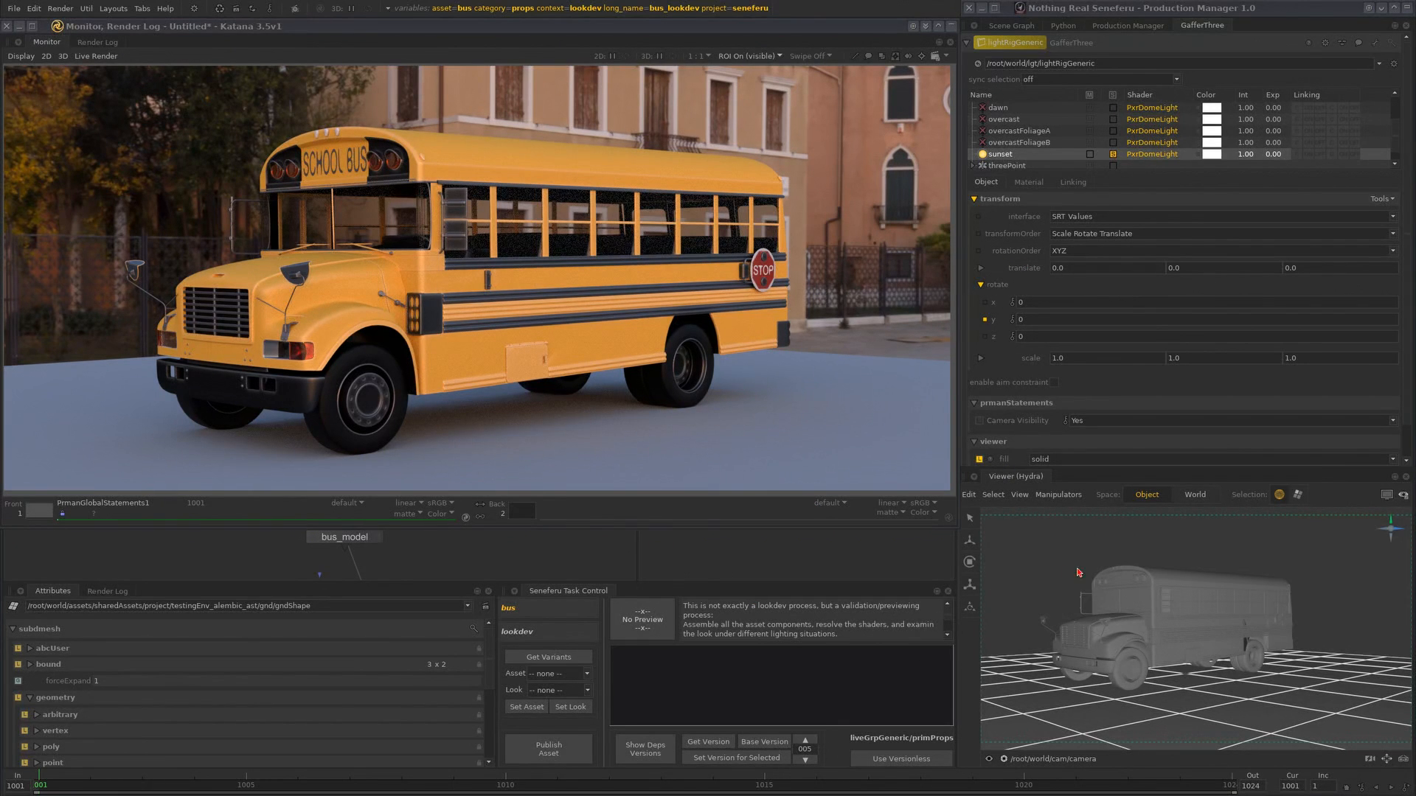
# - Select the bus body in the Hydra viewer and clear the selection again
pyautogui.click(1151, 566)
pyautogui.click(1158, 573)
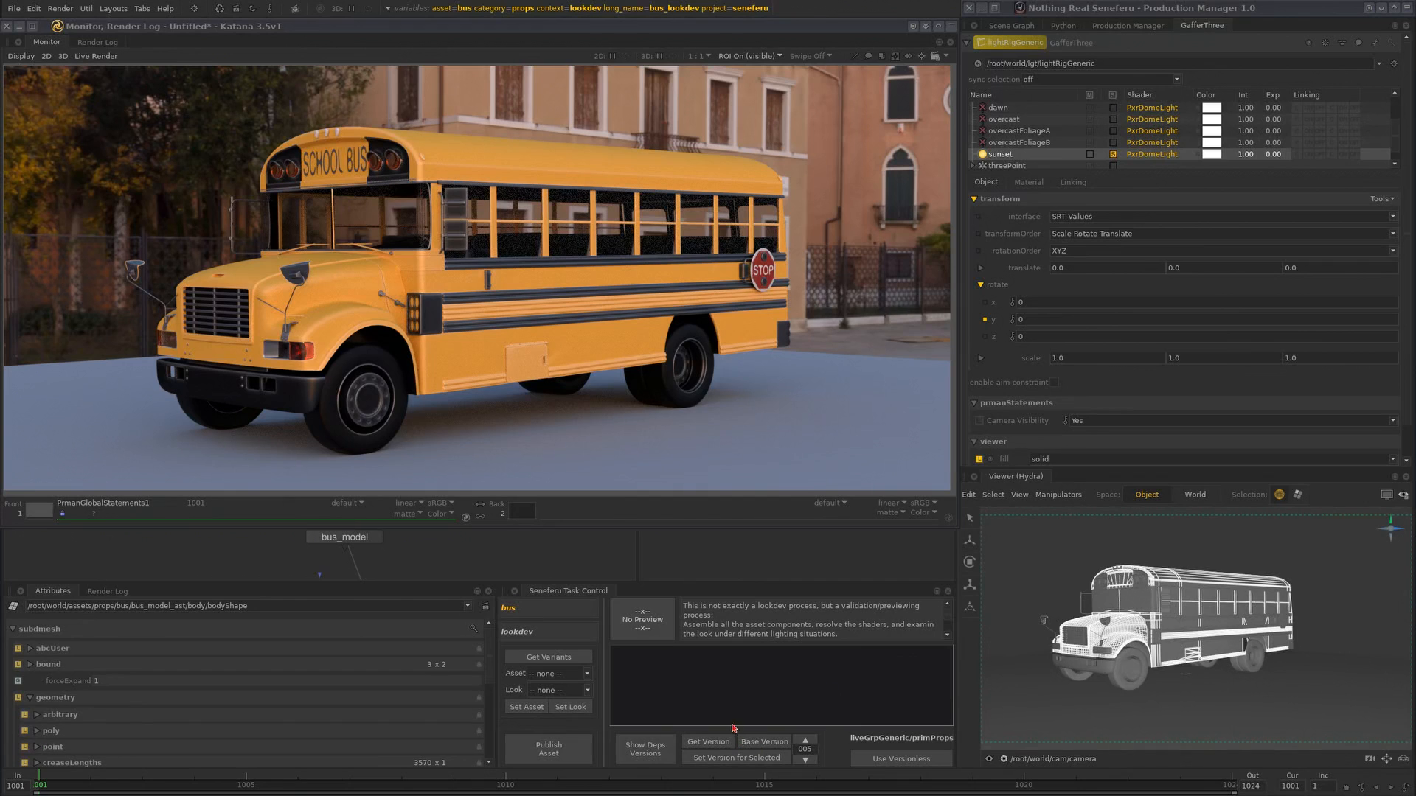
pyautogui.click(1105, 557)
# - Collapse the render monitor to uncover the node graph and select the bus_model node
pyautogui.click(951, 26)
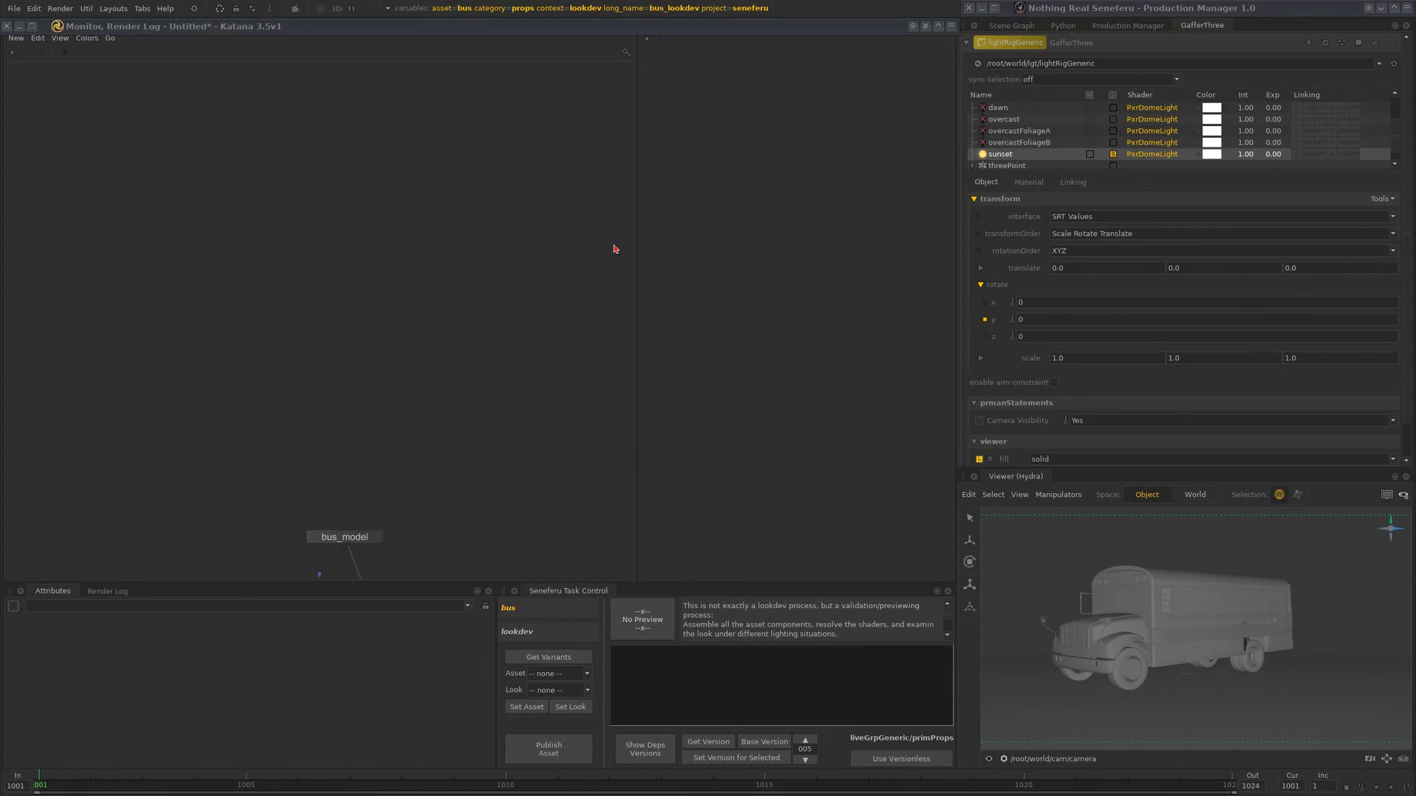
pyautogui.moveTo(329, 300); pyautogui.dragTo(341, 180, button='middle')
pyautogui.moveTo(362, 397); pyautogui.dragTo(387, 238, button='middle')
pyautogui.click(396, 262)
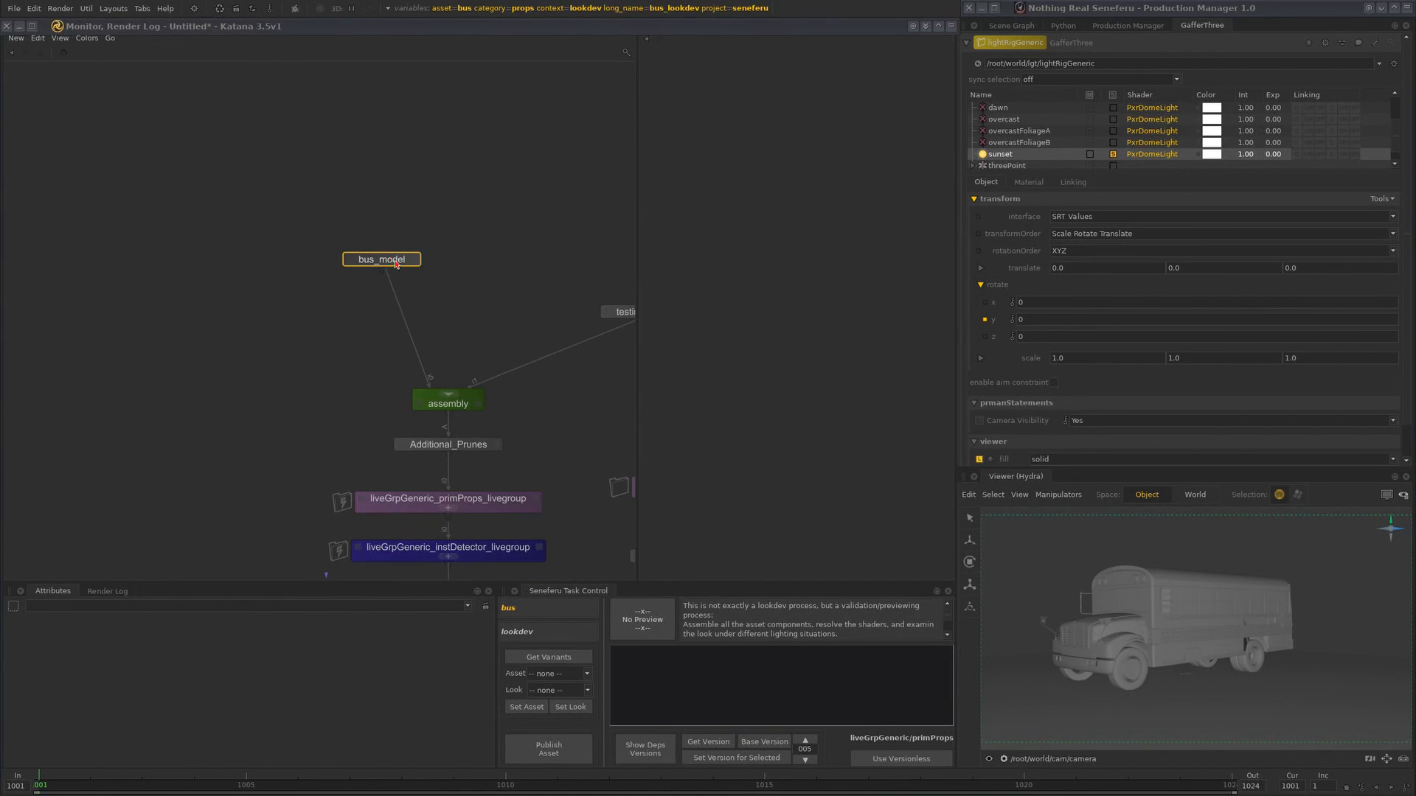
# - Review the asset and look variants available for the bus, leaving both choices at none
pyautogui.click(587, 675)
pyautogui.click(584, 684)
pyautogui.click(584, 675)
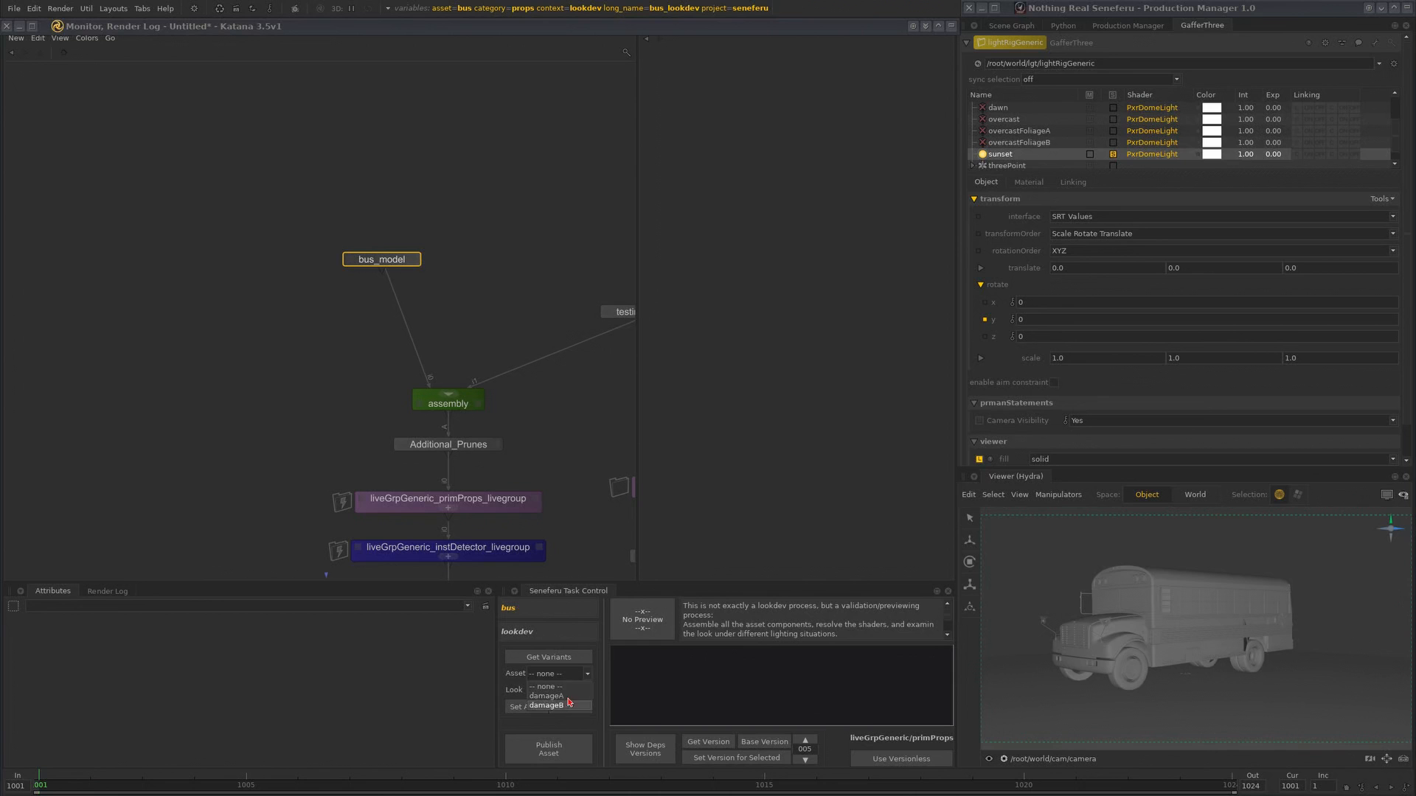
pyautogui.click(570, 676)
pyautogui.click(568, 691)
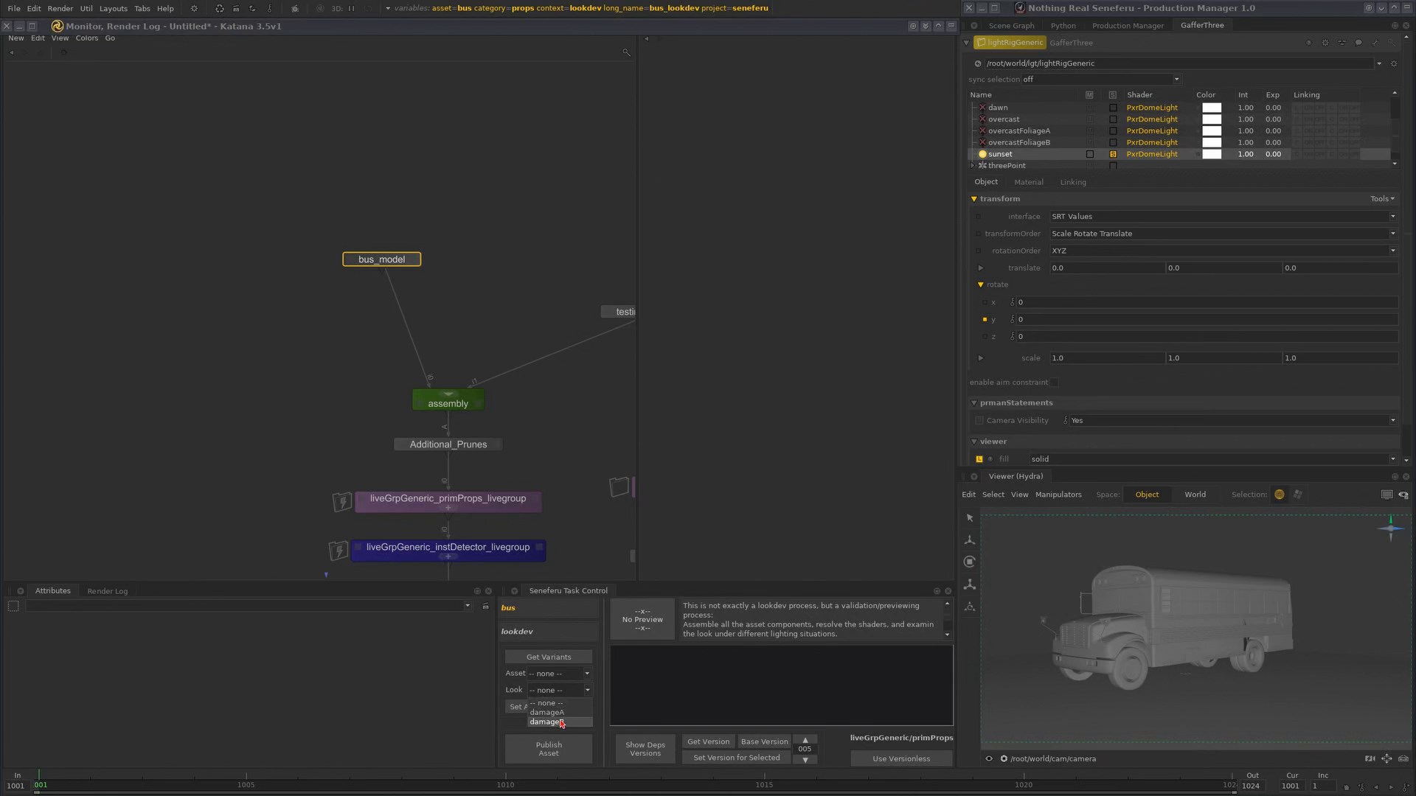
pyautogui.click(565, 691)
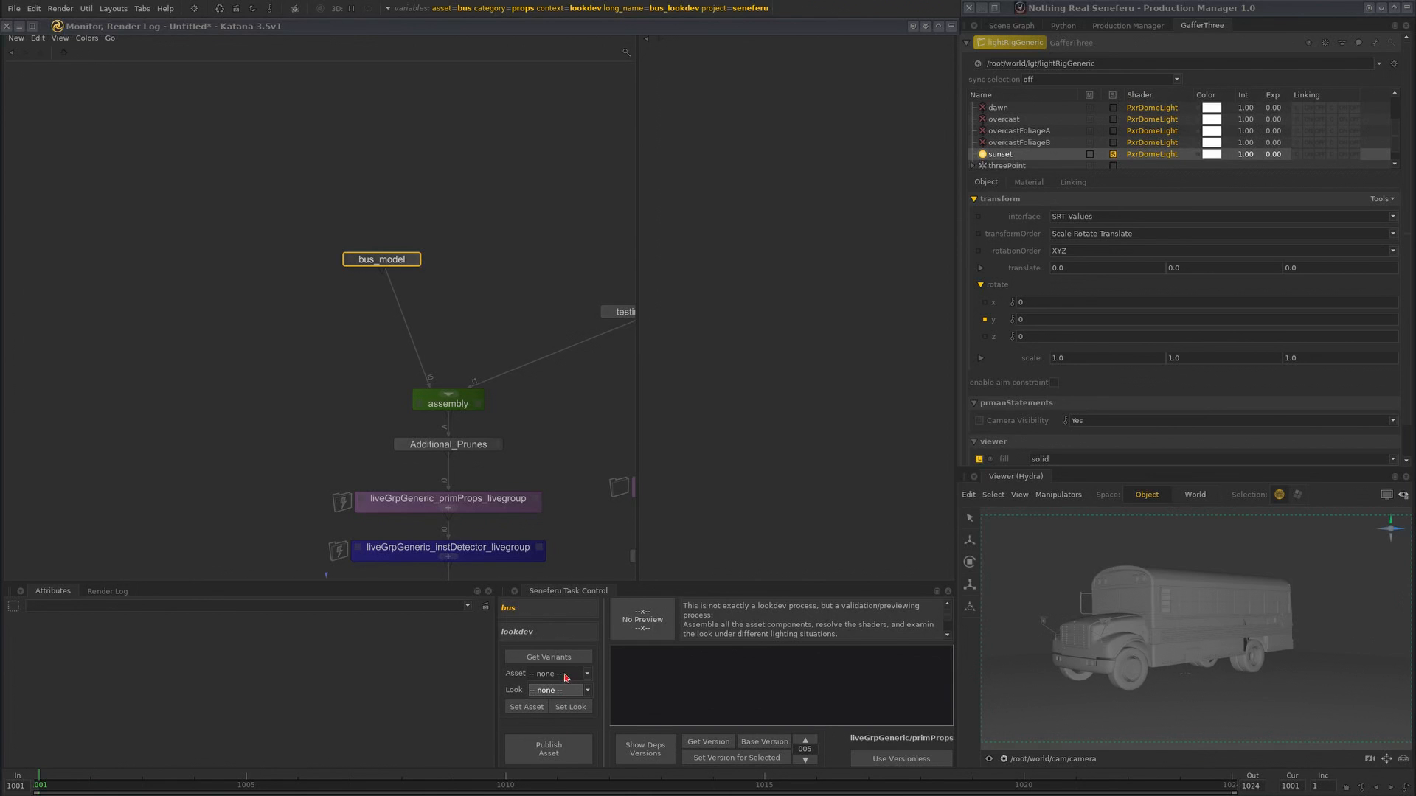
# - Reposition the bus_model node above the assembly node in the node graph
pyautogui.click(952, 27)
pyautogui.click(951, 26)
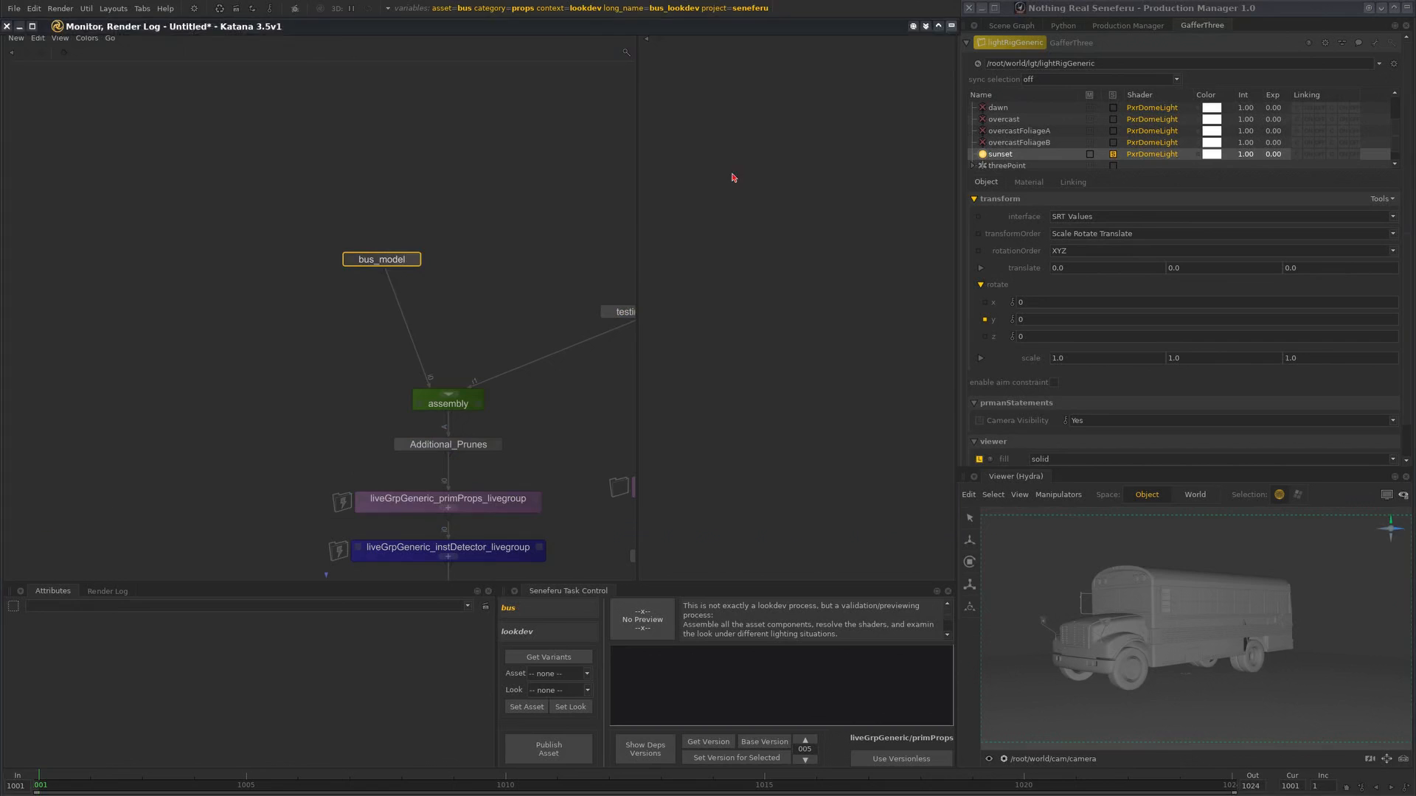
pyautogui.moveTo(383, 259); pyautogui.dragTo(608, 145)
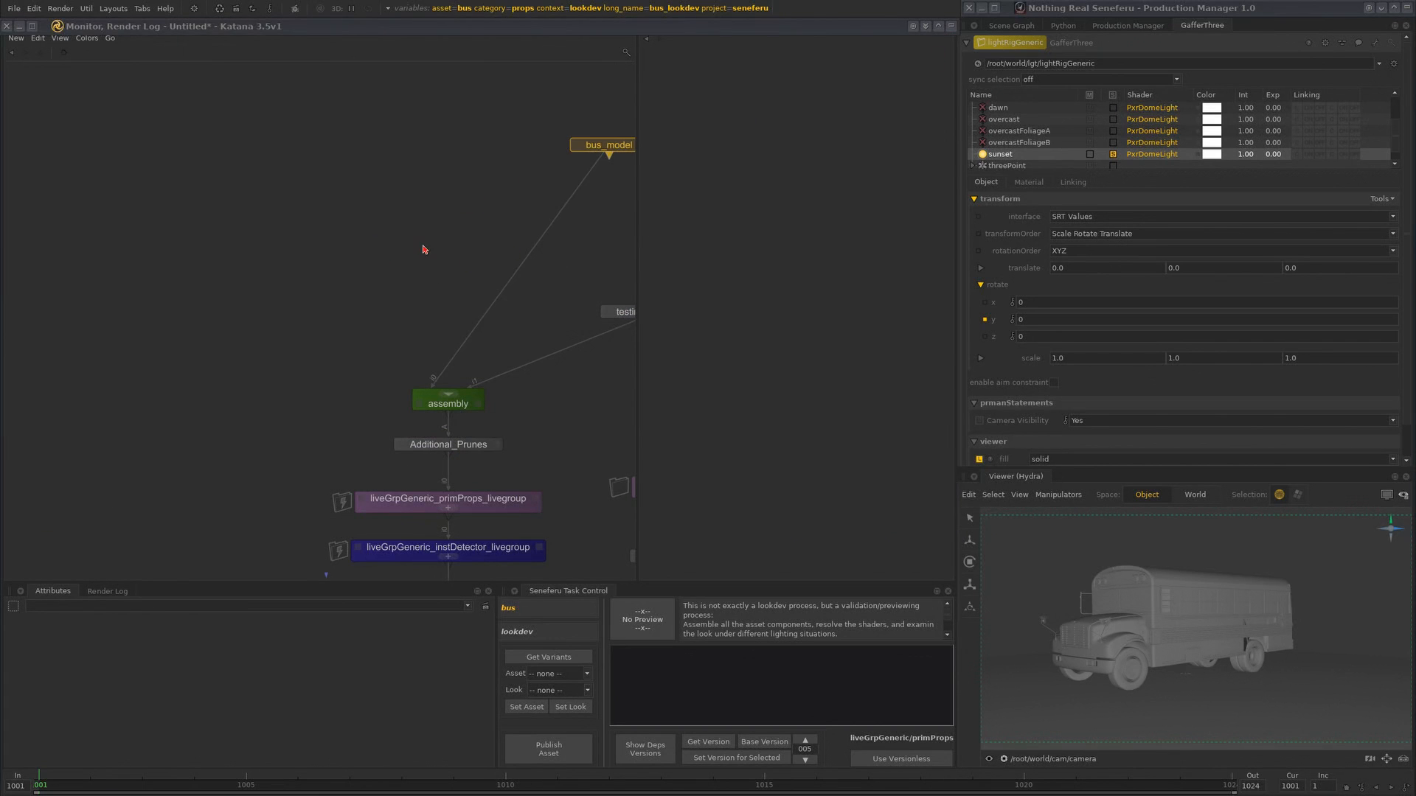
pyautogui.moveTo(424, 249); pyautogui.dragTo(359, 281)
# - Bring back the render monitor and choose damageA as the bus's look variant
pyautogui.click(951, 26)
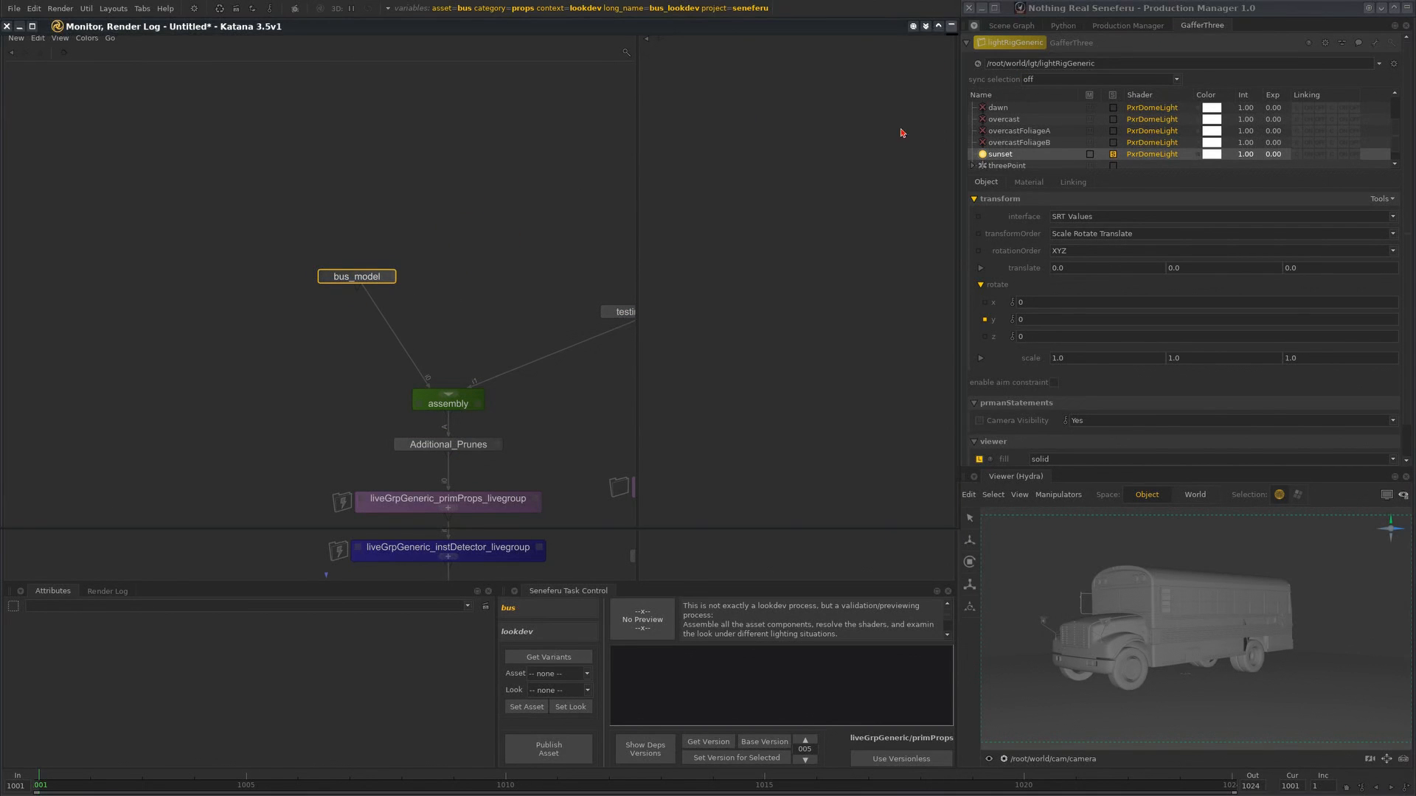
pyautogui.click(570, 691)
pyautogui.click(567, 711)
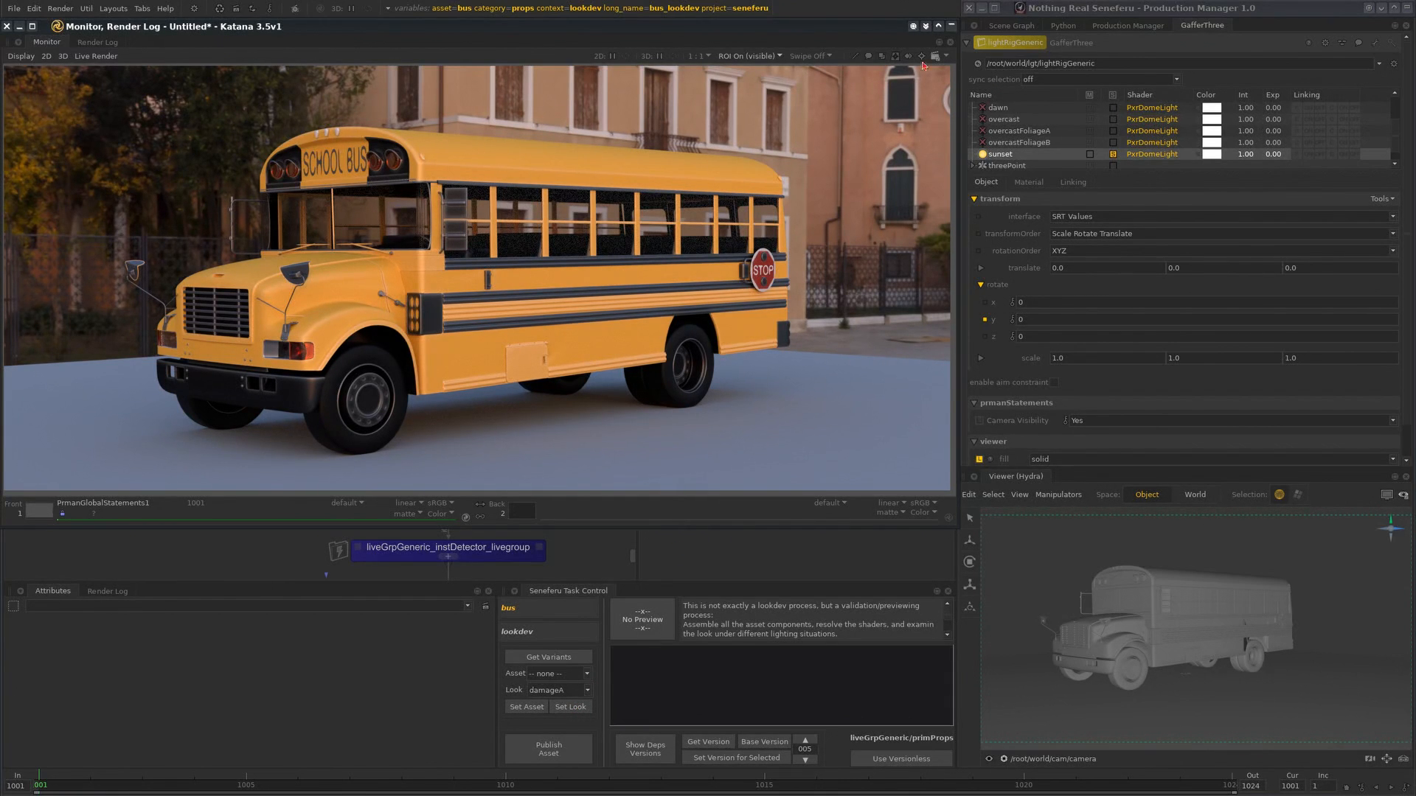
# - Select the bus body in the viewer and apply the damageA look variant to the bus
pyautogui.click(1157, 572)
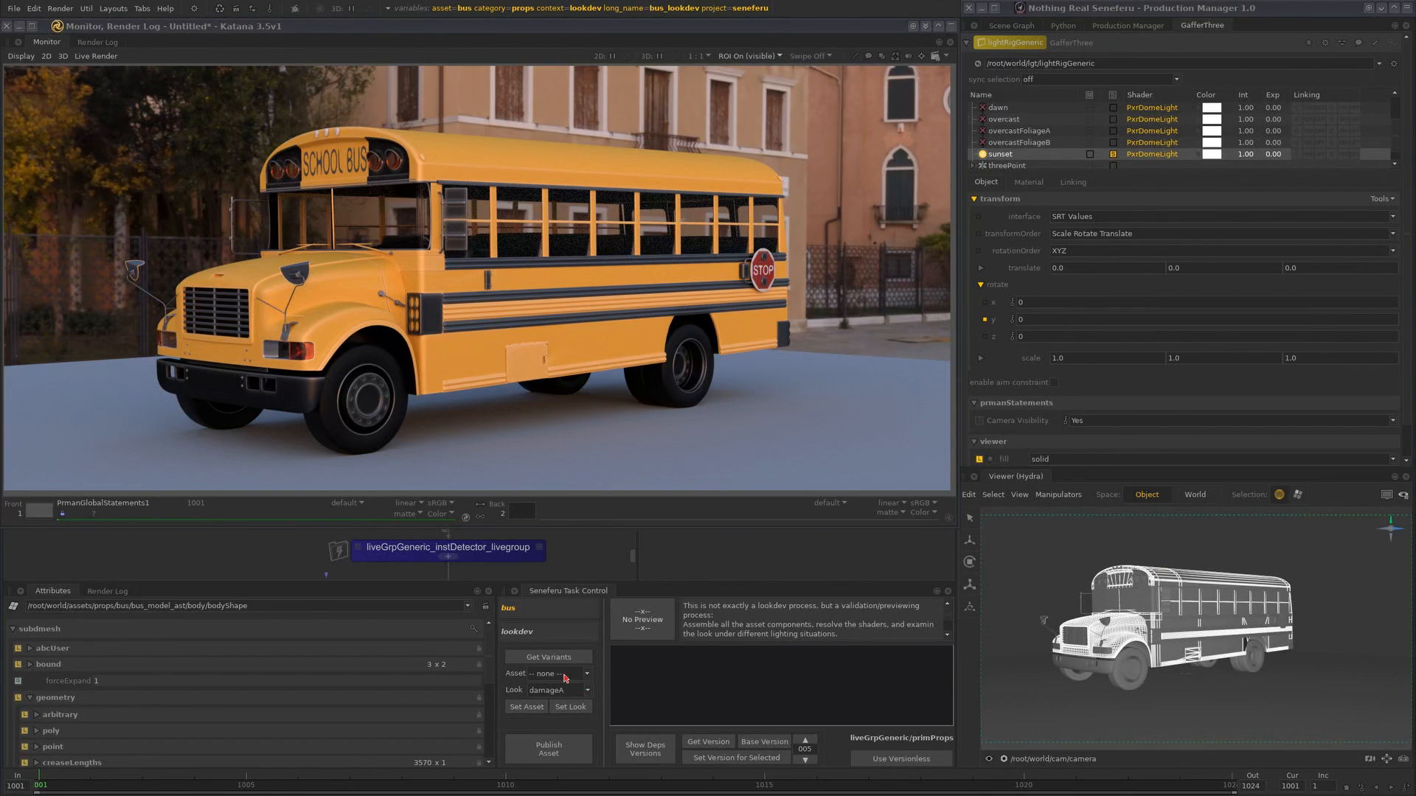
pyautogui.click(573, 708)
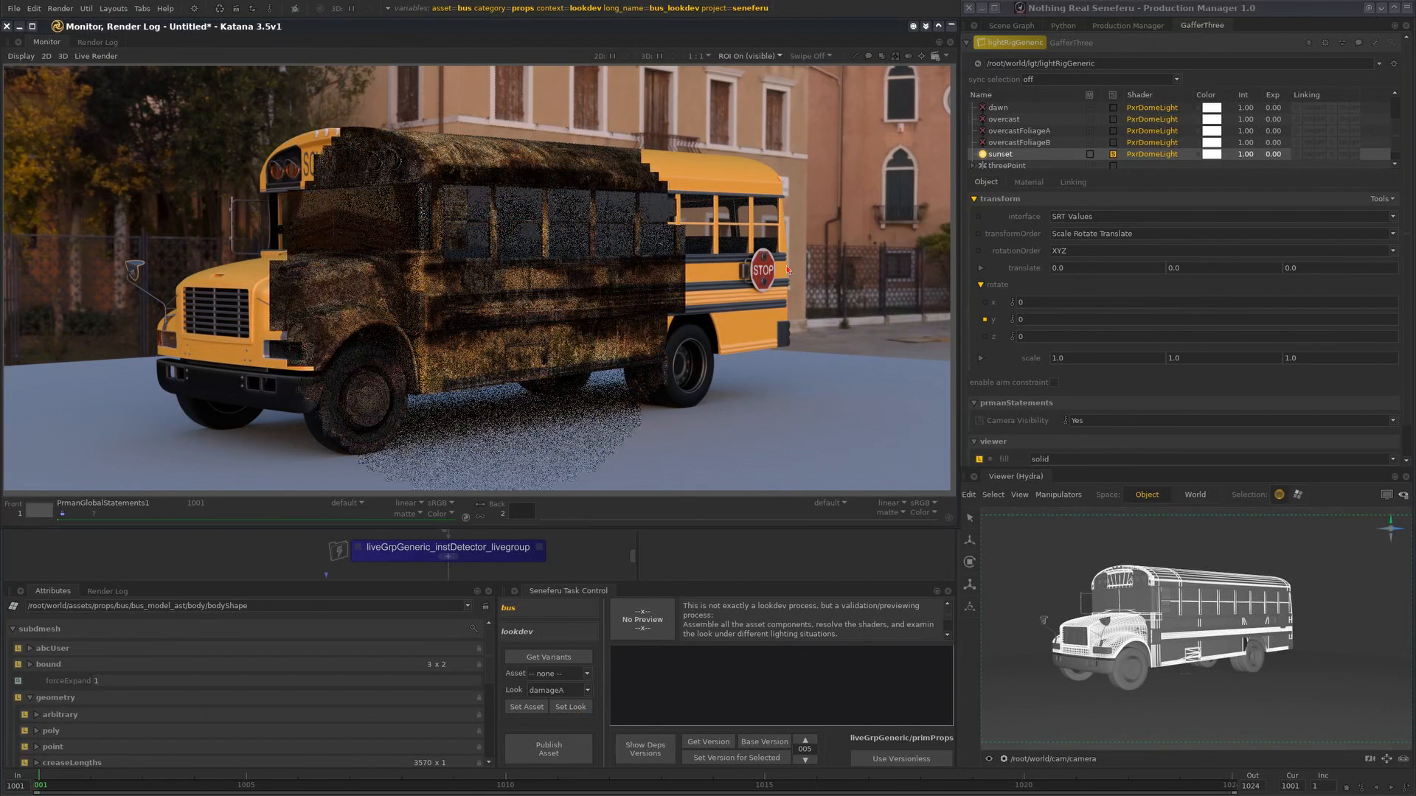
pyautogui.moveTo(907, 26); pyautogui.dragTo(883, 8)
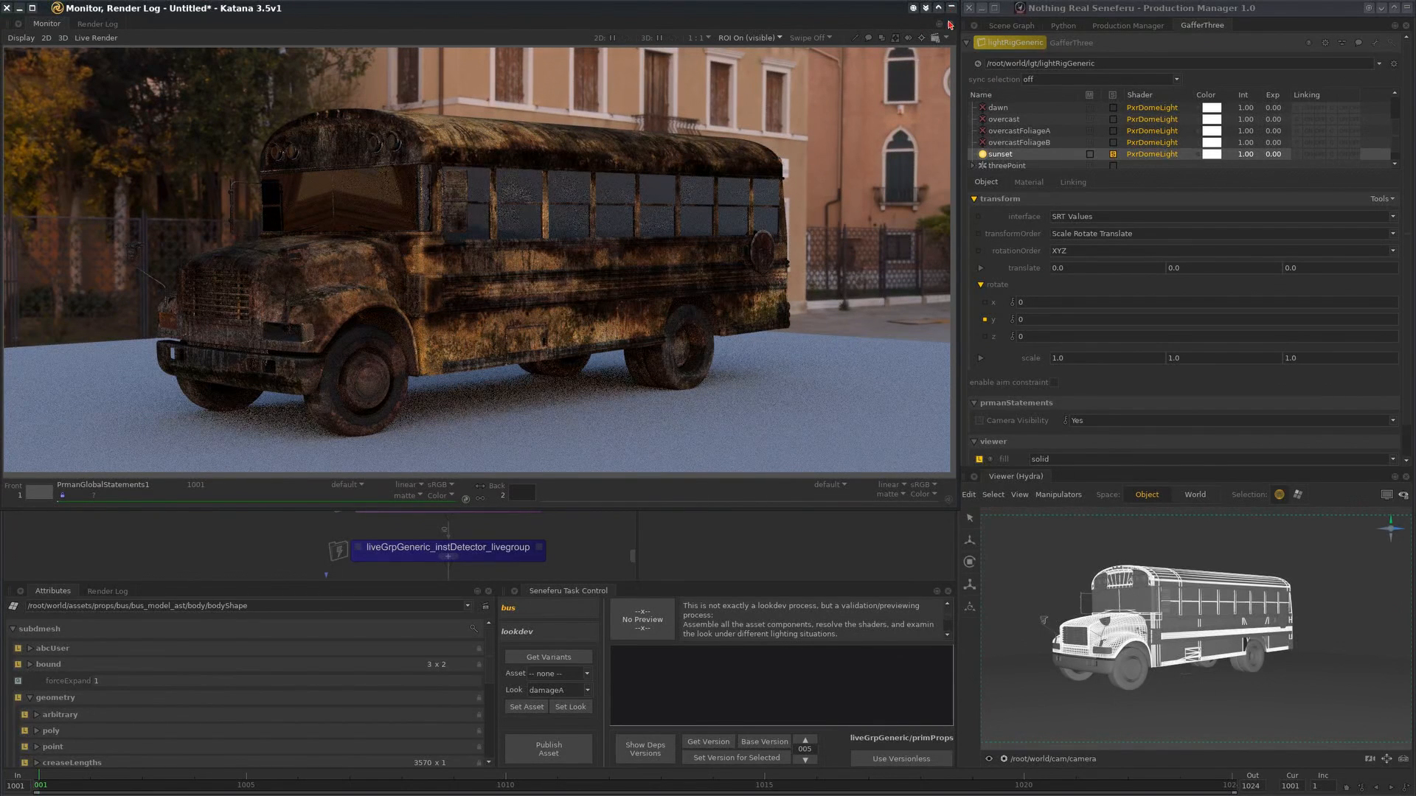
# - Place the damageA look variant node directly beneath bus_model in the node graph and disable it
pyautogui.moveTo(544, 514); pyautogui.dragTo(465, 546, button='middle')
pyautogui.scroll(-2, 521, 546)
pyautogui.scroll(-2, 475, 546)
pyautogui.scroll(2, 466, 546)
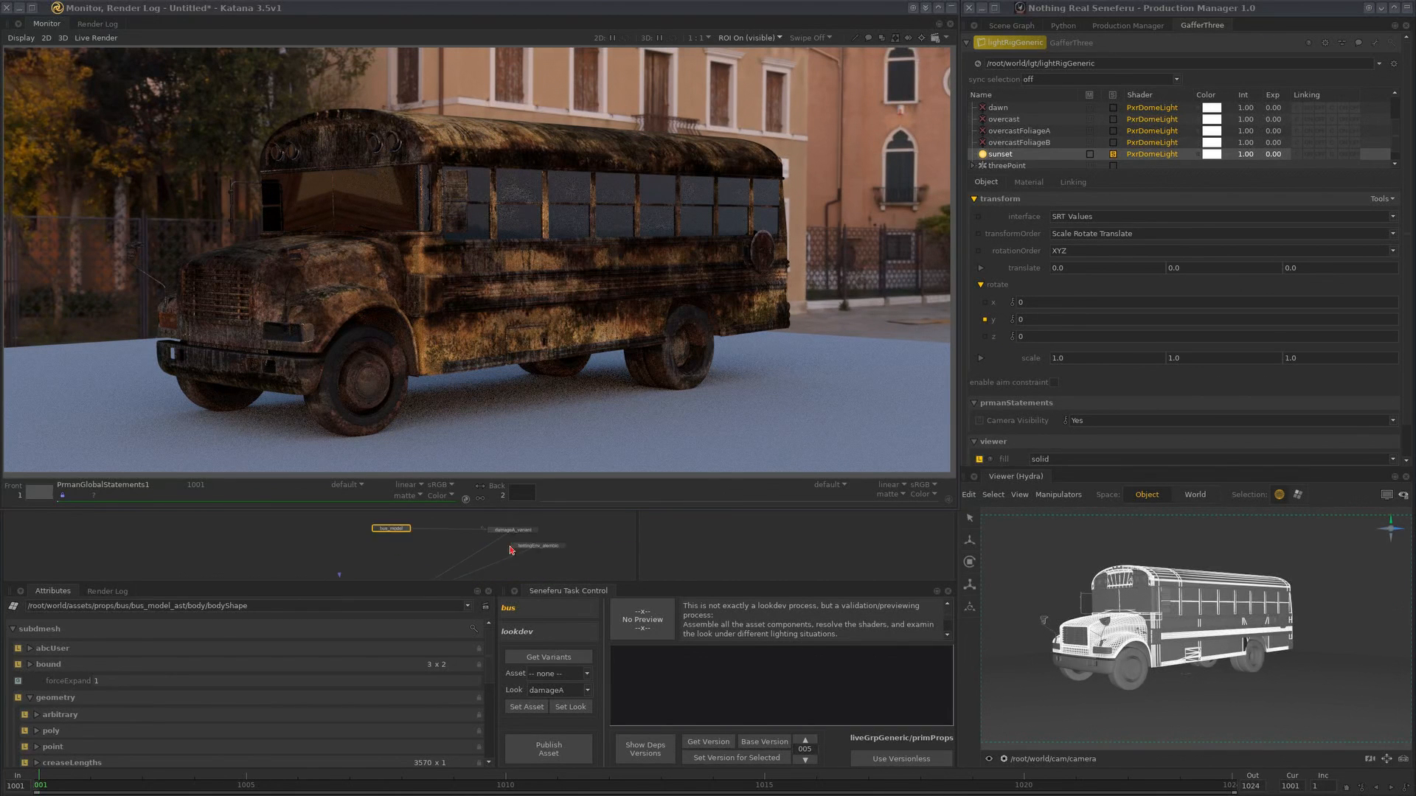
pyautogui.click(386, 557)
pyautogui.moveTo(386, 557); pyautogui.dragTo(375, 551)
pyautogui.press('d')
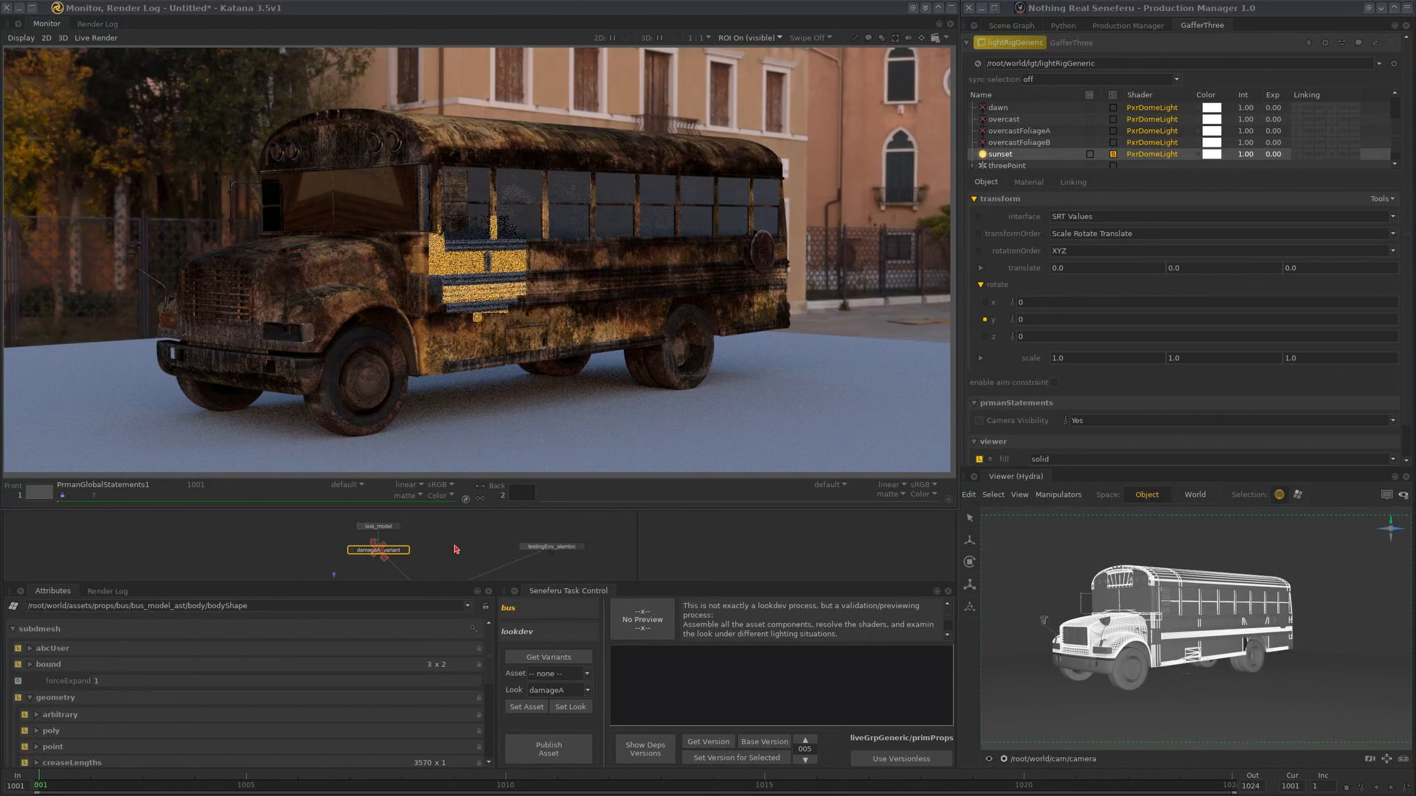
# - Reset the look choice to none and apply the damageA asset variant to the bus_model node
pyautogui.click(572, 691)
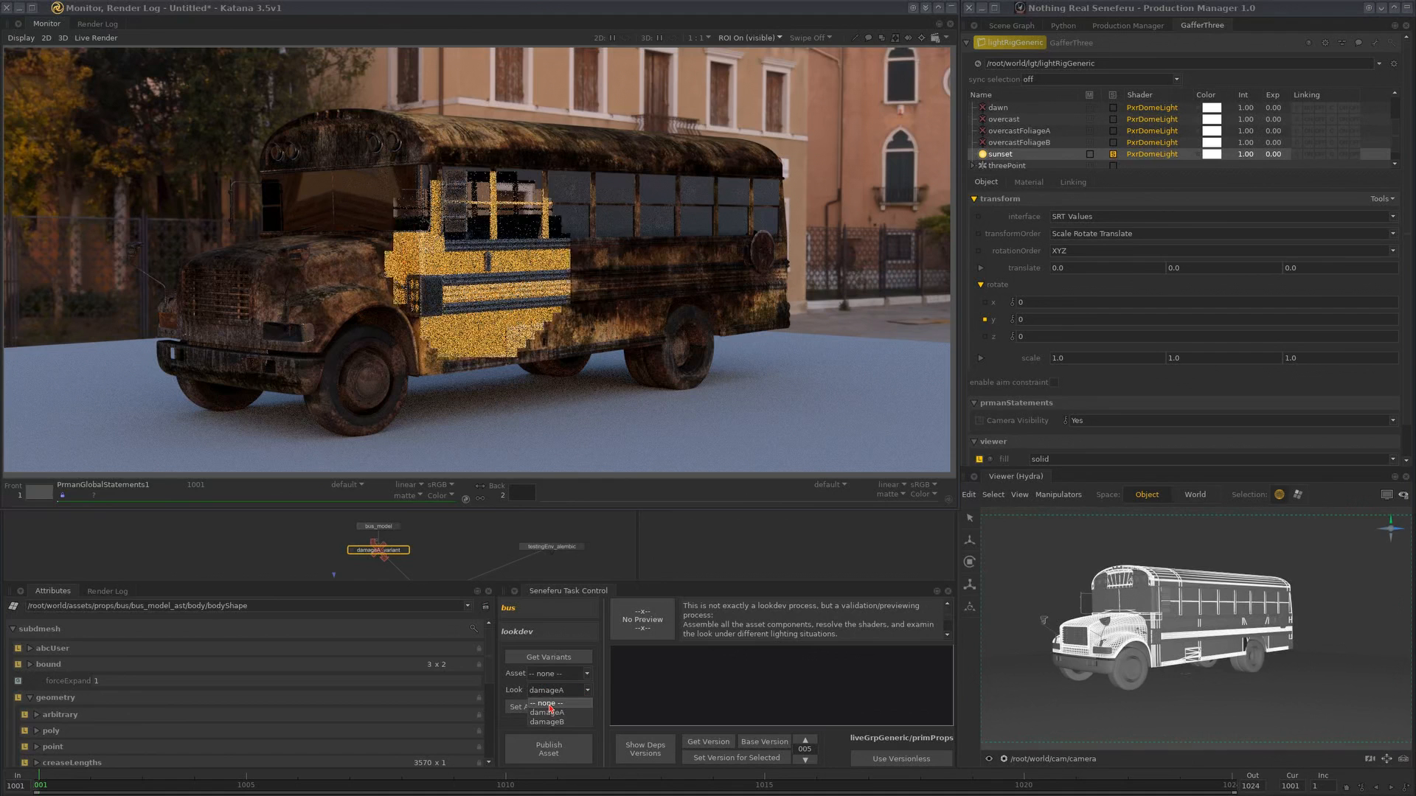
pyautogui.click(550, 706)
pyautogui.click(552, 674)
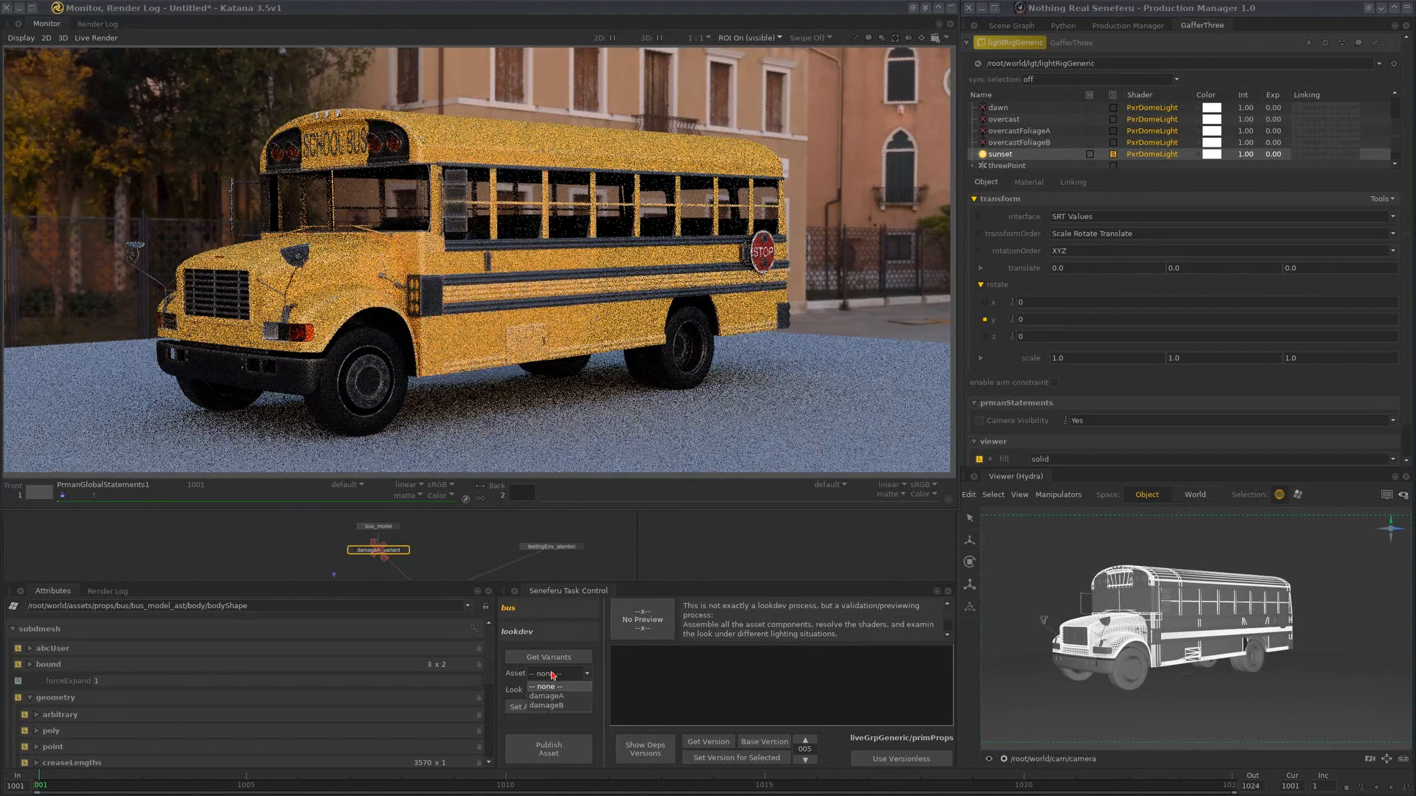
pyautogui.click(545, 696)
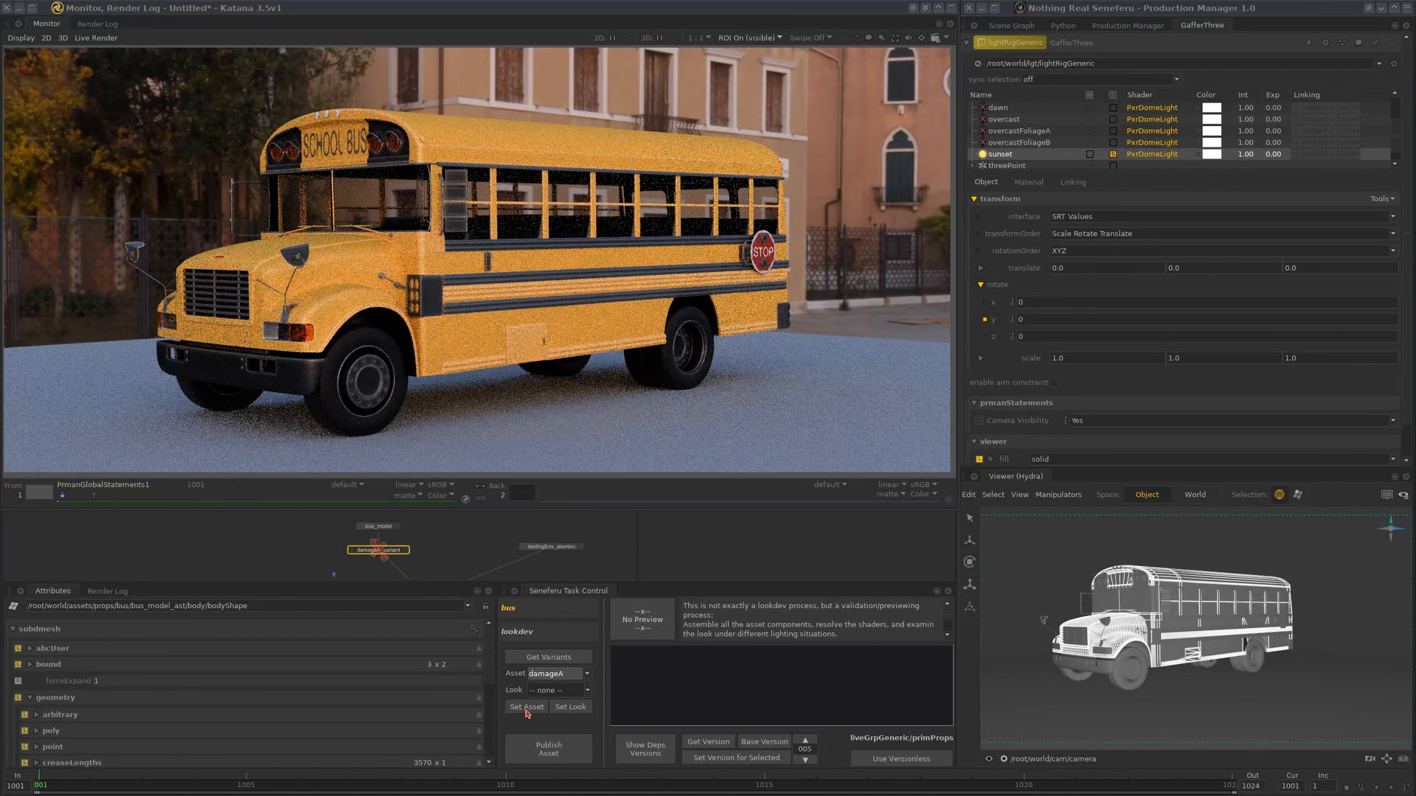
pyautogui.click(528, 707)
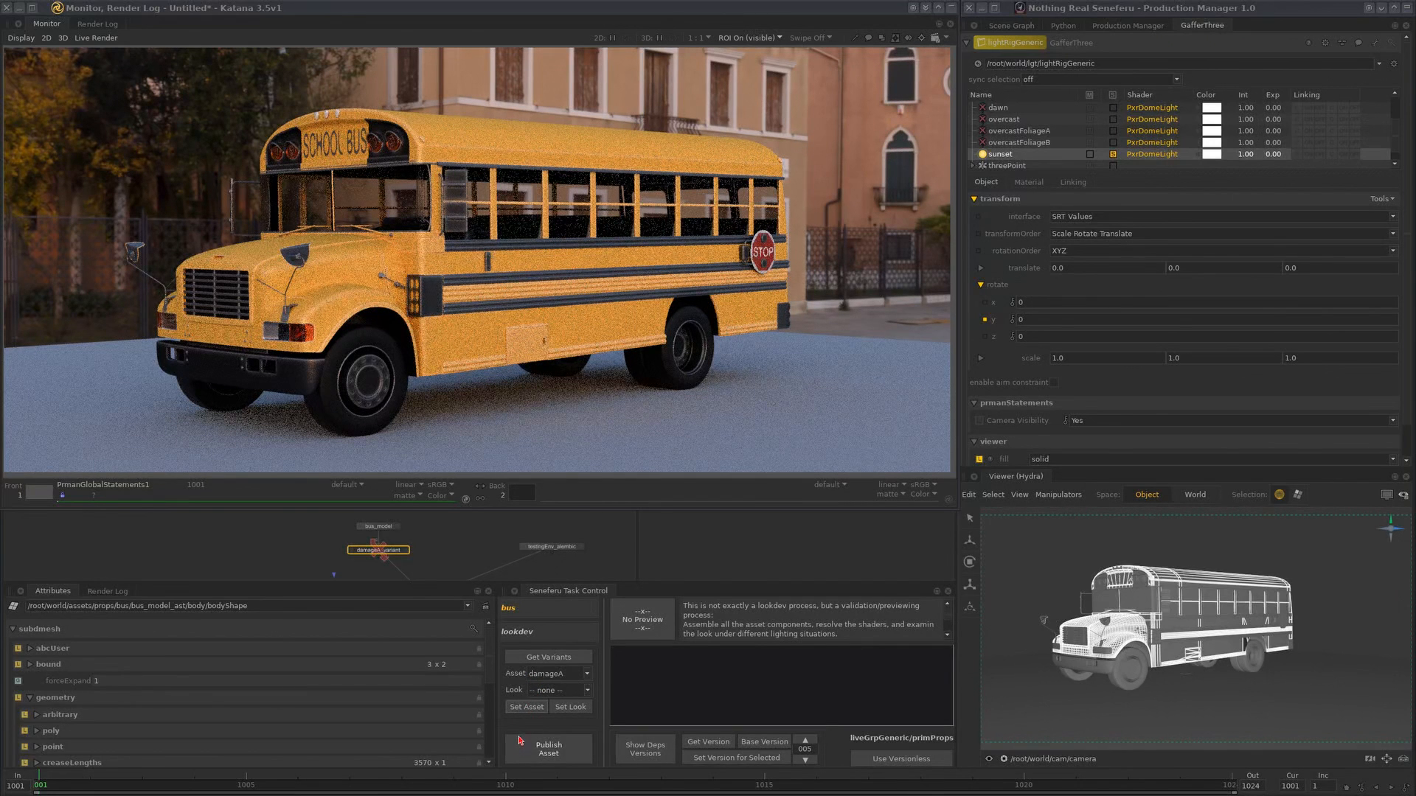
pyautogui.click(389, 527)
pyautogui.click(522, 708)
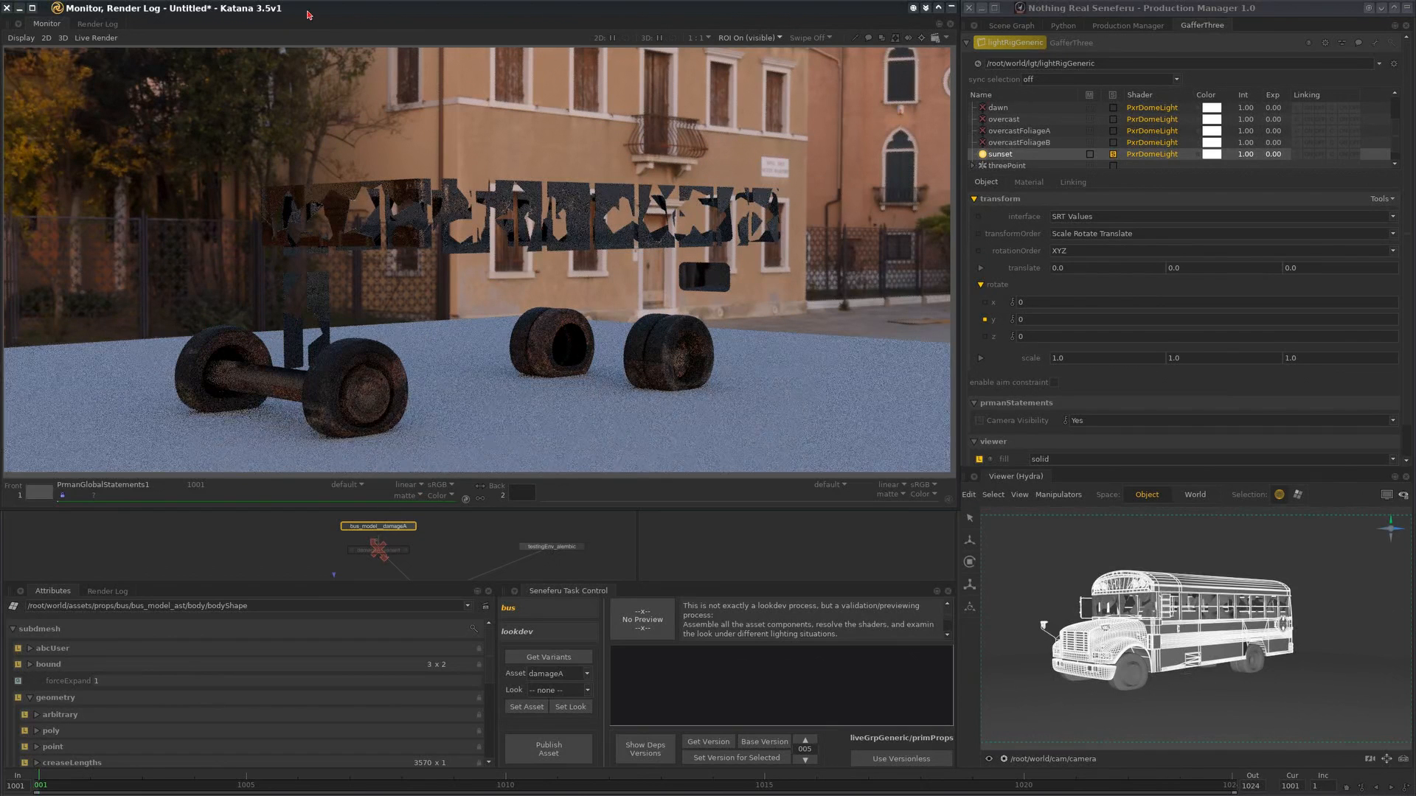
pyautogui.moveTo(307, 10); pyautogui.dragTo(306, 48)
pyautogui.click(219, 10)
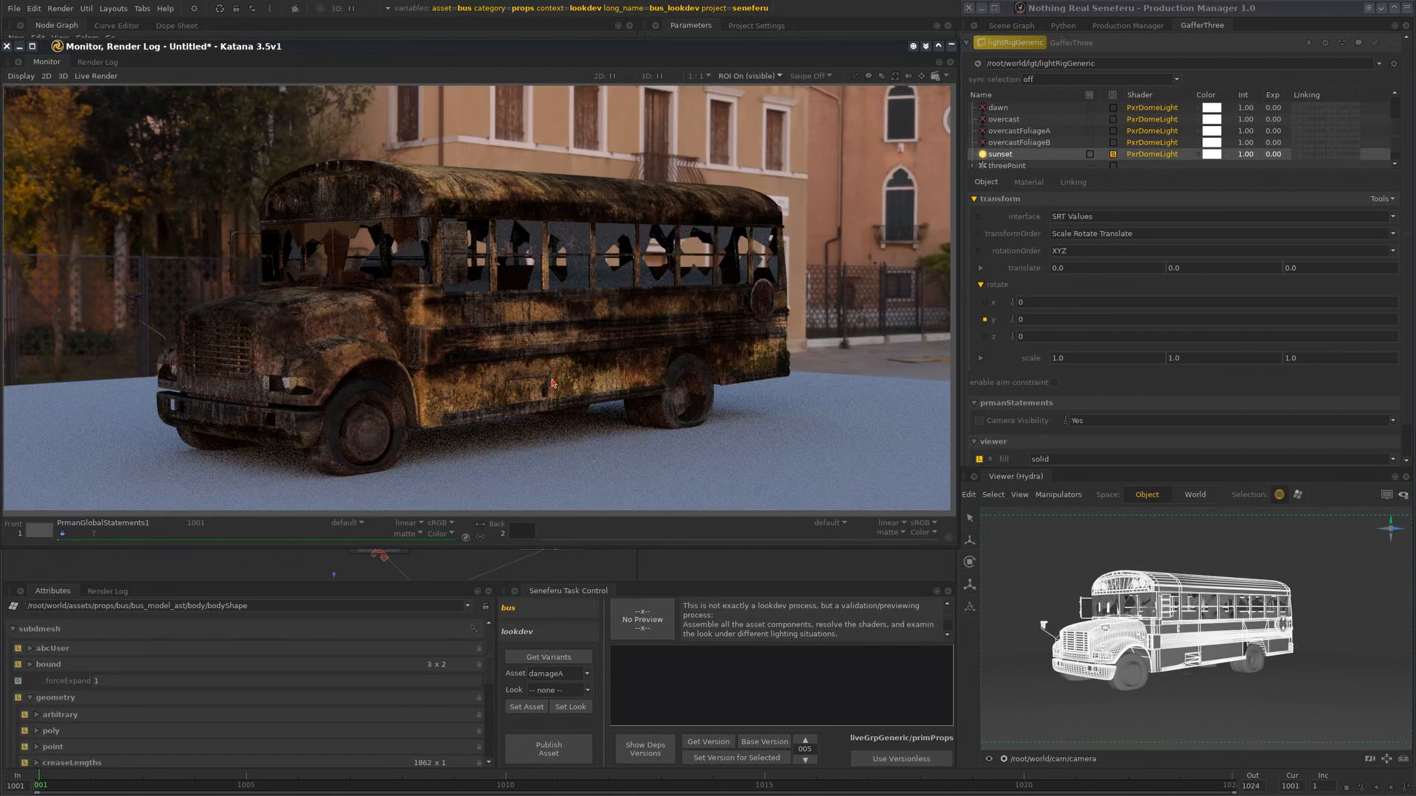
# - Choose damageB as the look and switch the bus model node to the damageB asset variant
pyautogui.click(568, 693)
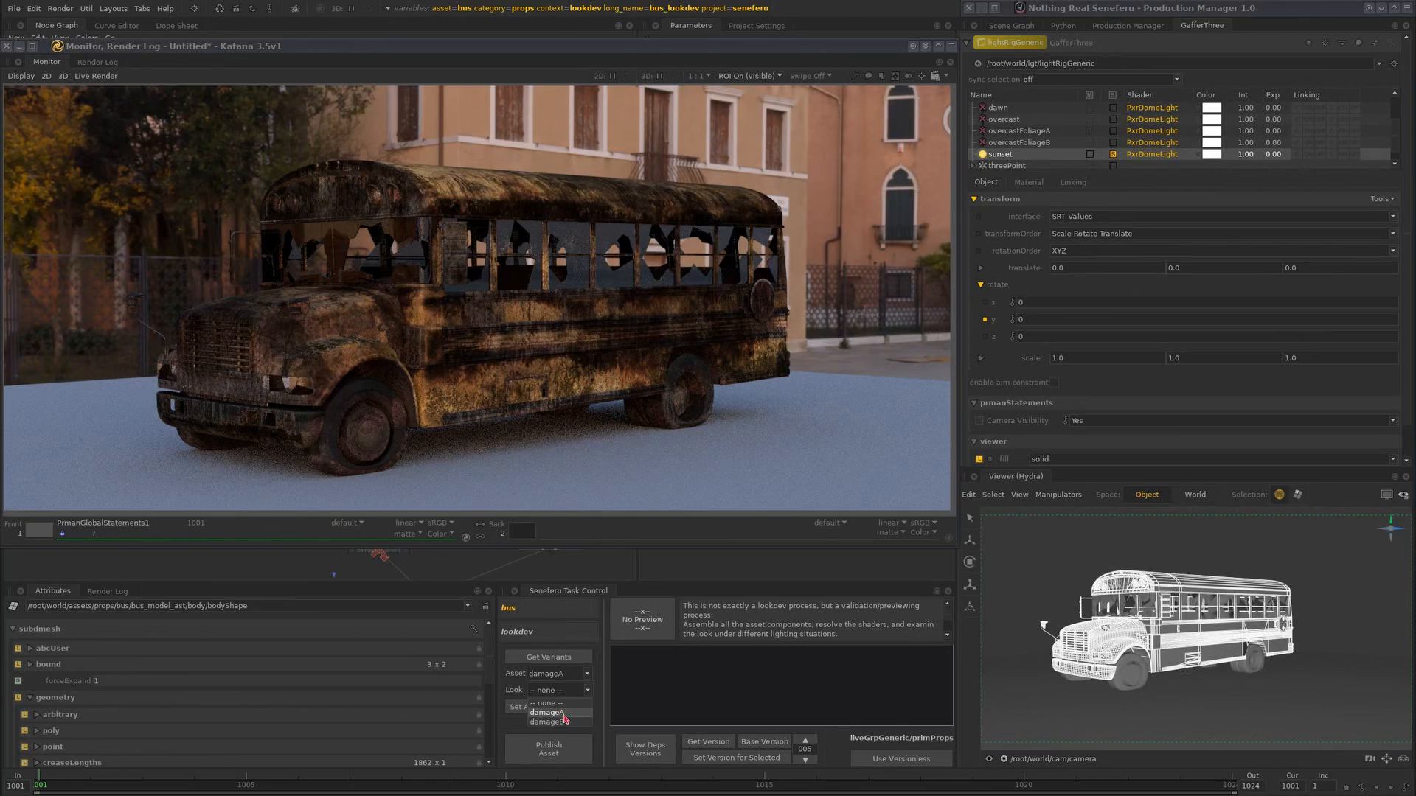
pyautogui.click(564, 722)
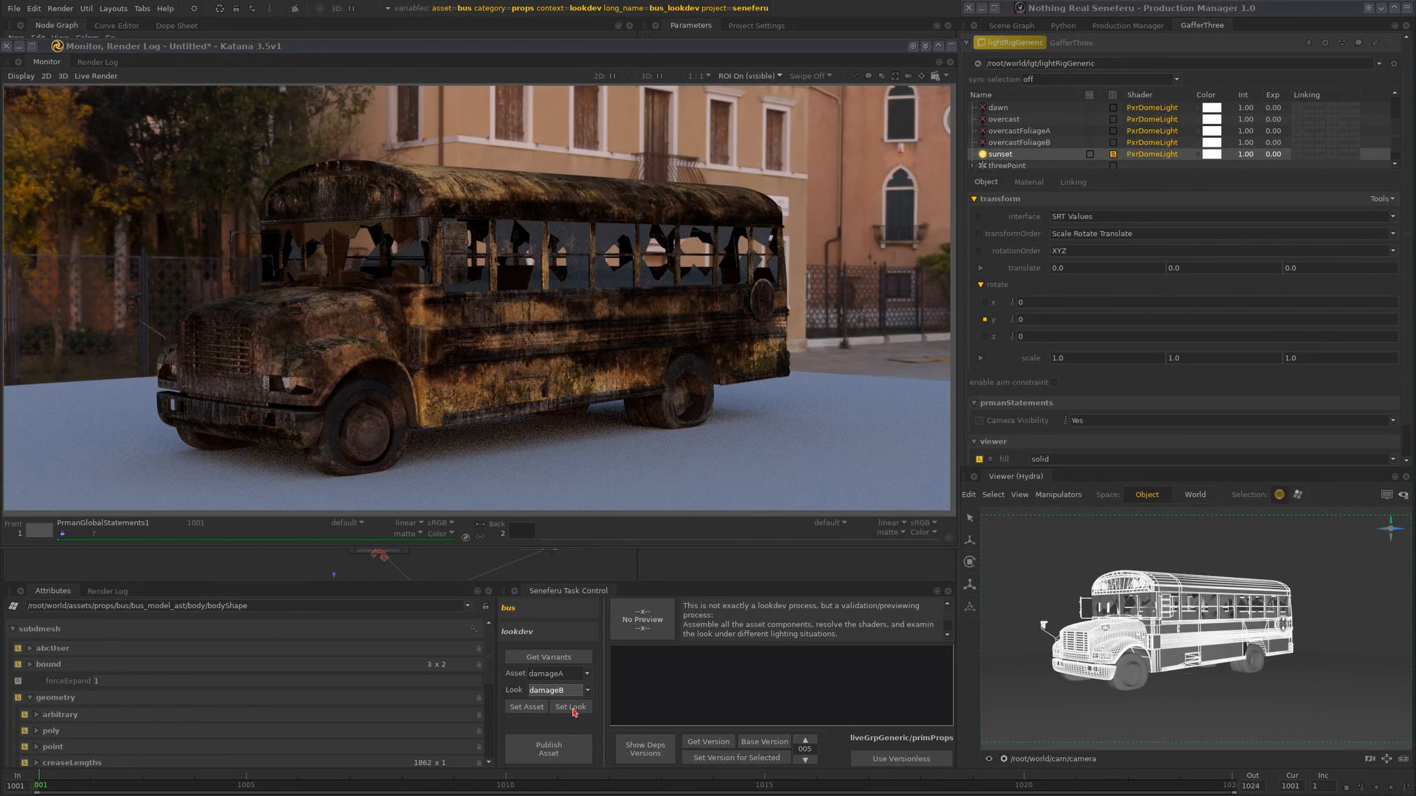
pyautogui.moveTo(683, 44); pyautogui.dragTo(674, 5)
pyautogui.scroll(3, 414, 536)
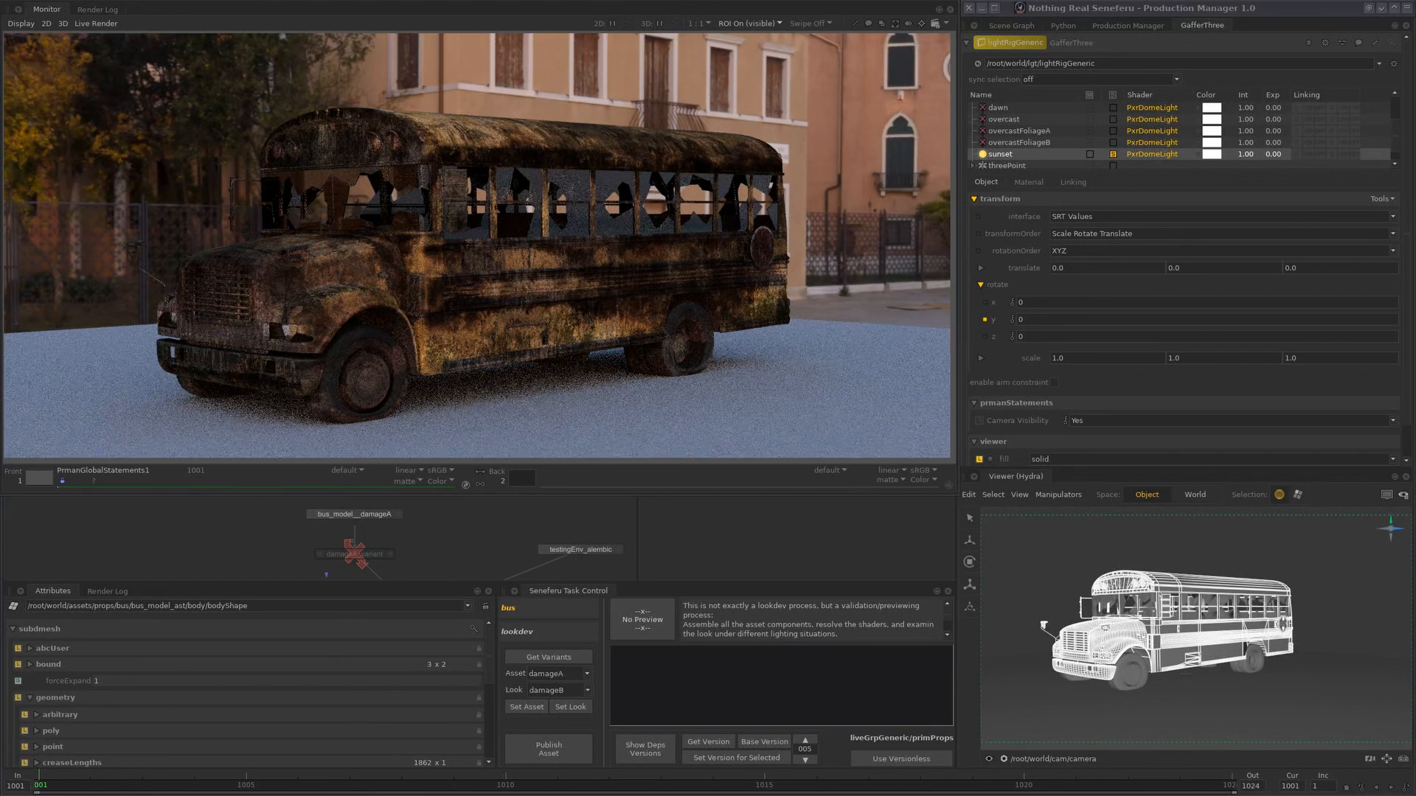
pyautogui.click(361, 517)
pyautogui.click(552, 675)
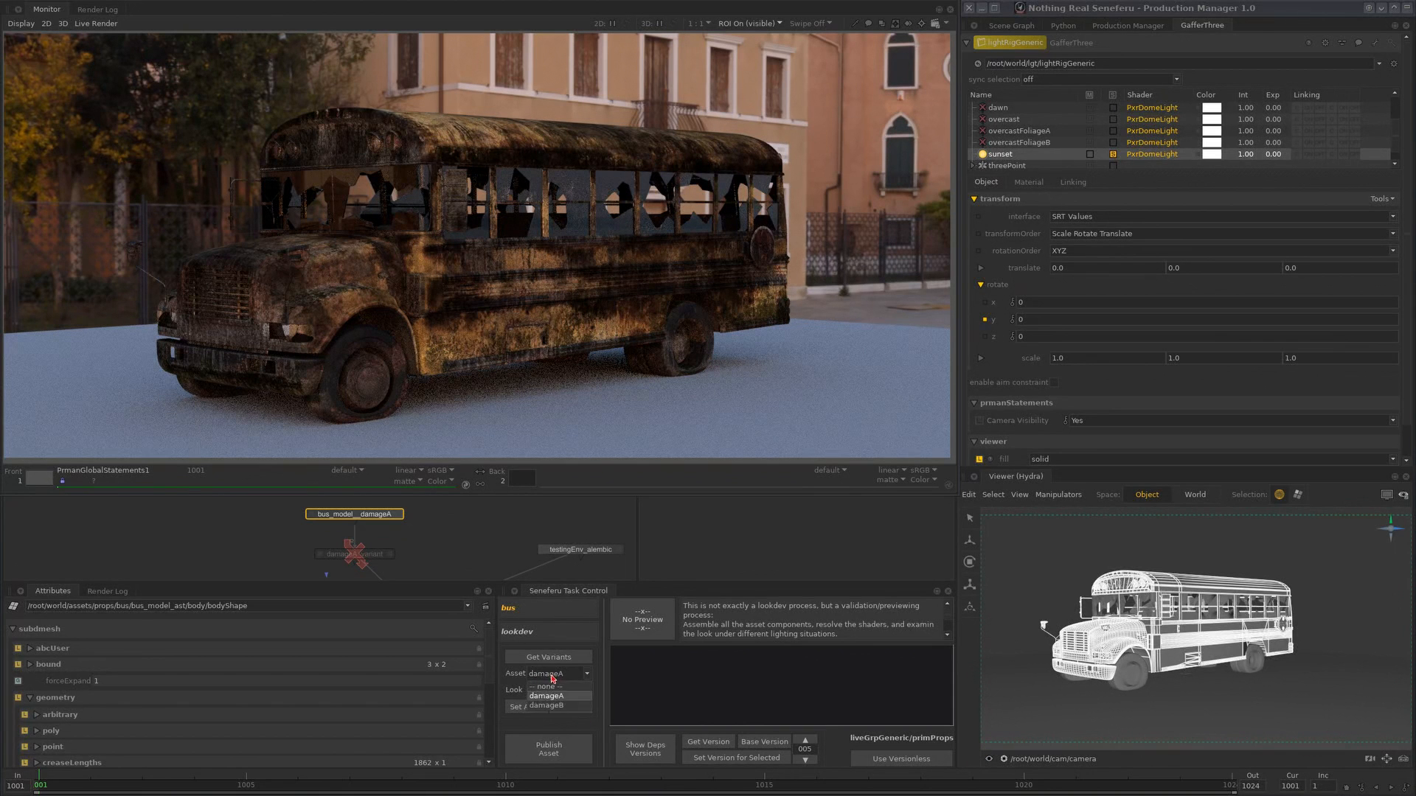
pyautogui.click(546, 705)
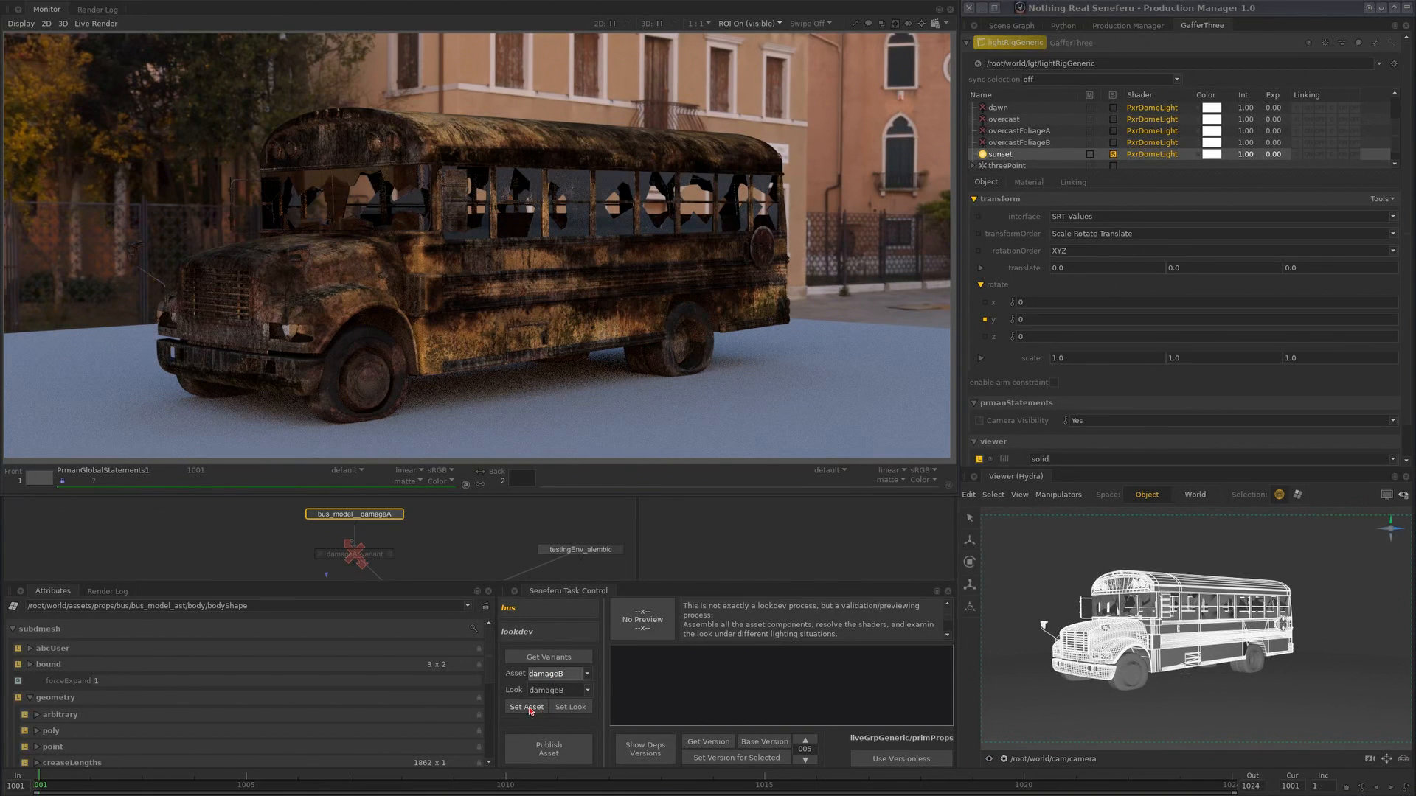
pyautogui.click(528, 708)
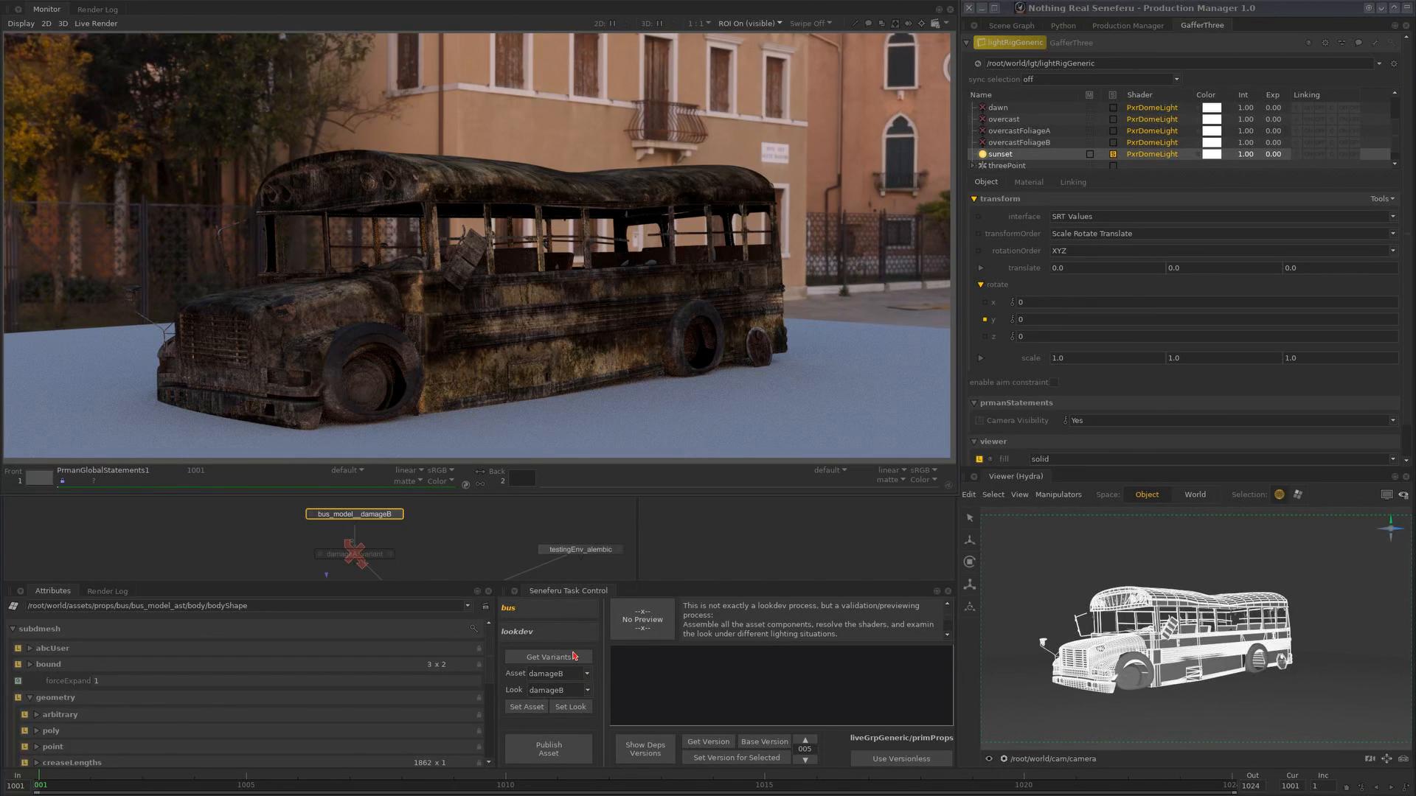
# - Return the asset and look choices to none and apply the default asset to the bus model node
pyautogui.click(560, 691)
pyautogui.click(560, 696)
pyautogui.click(528, 708)
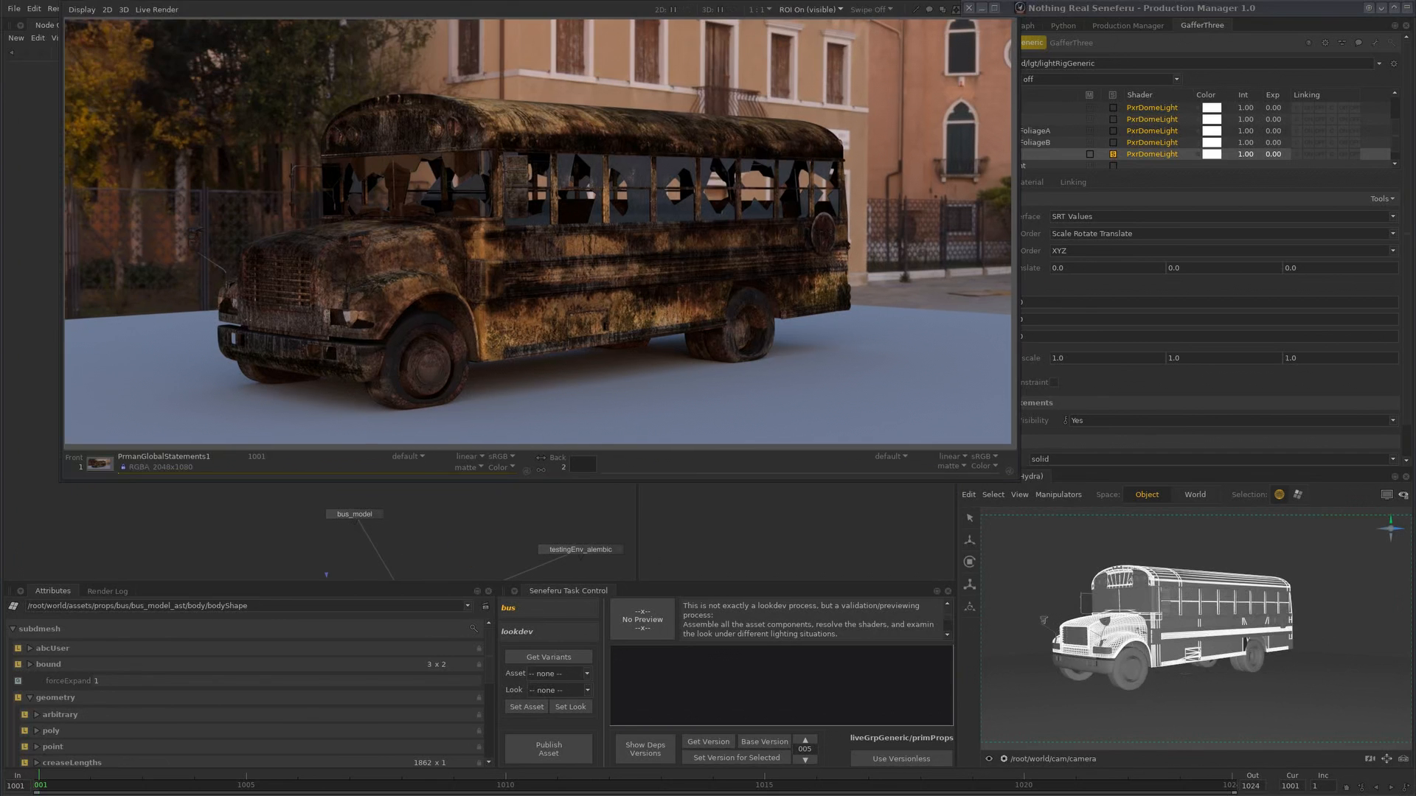
# - Move the render monitor off the graph state variables and set the asset variable to cauldron
pyautogui.moveTo(551, 0); pyautogui.dragTo(522, 200)
pyautogui.click(477, 12)
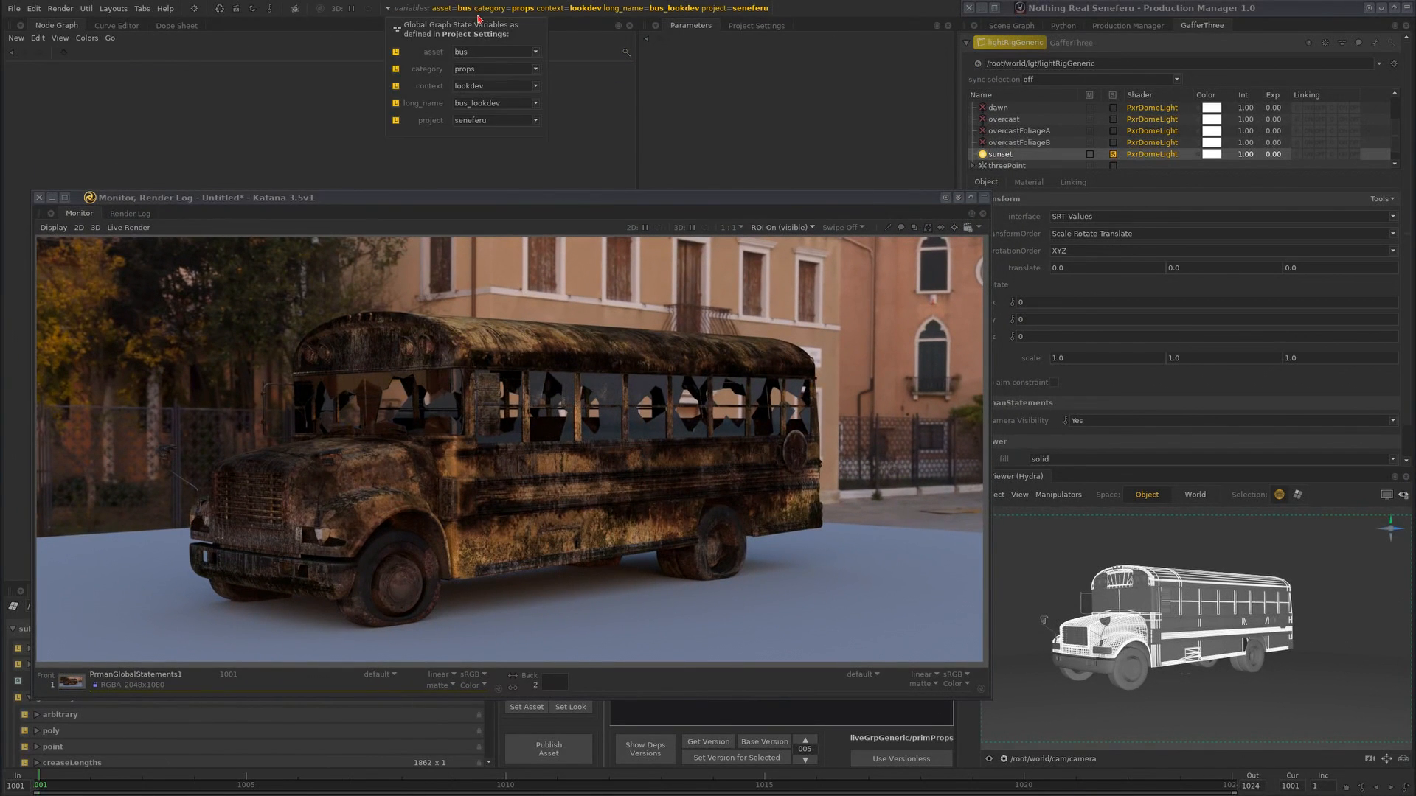
pyautogui.click(536, 53)
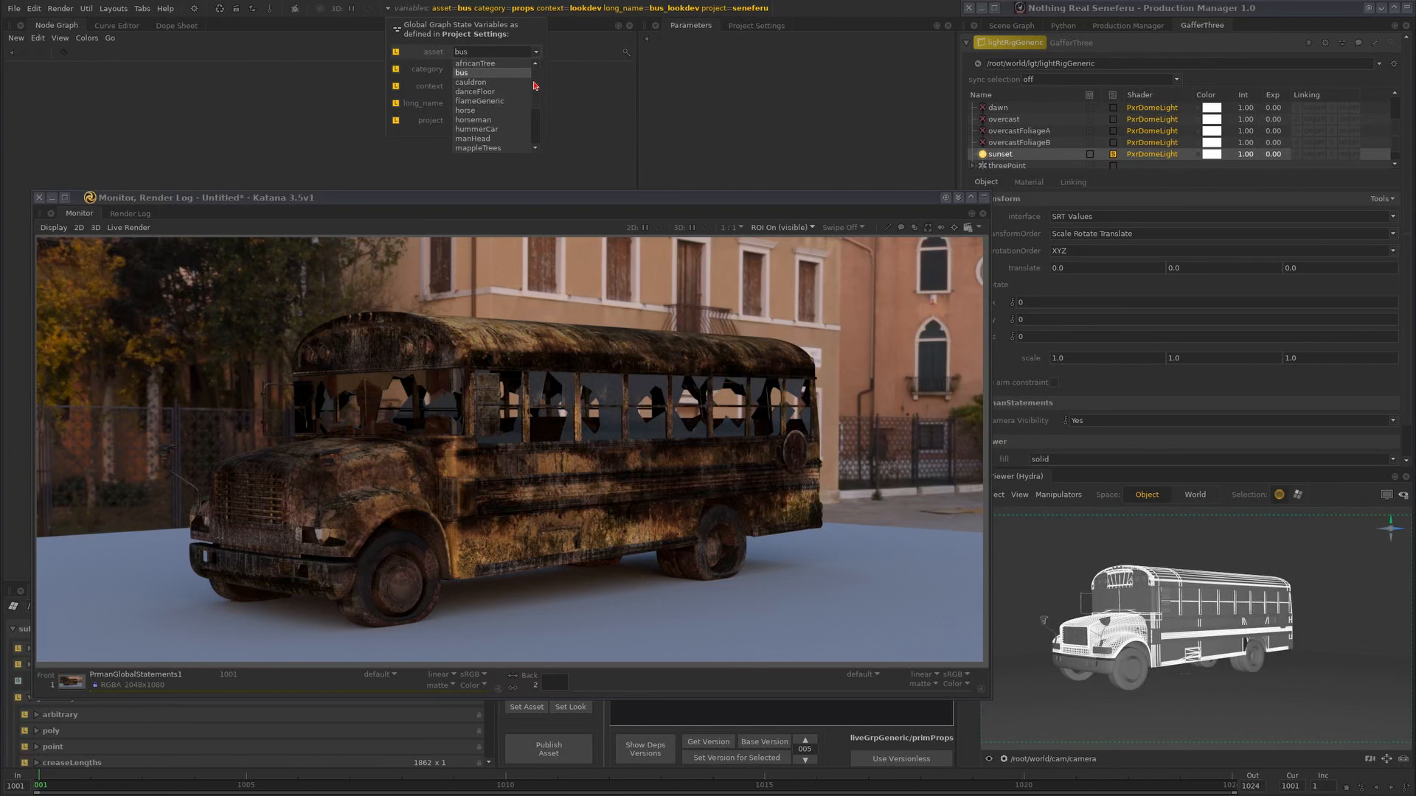
pyautogui.click(503, 82)
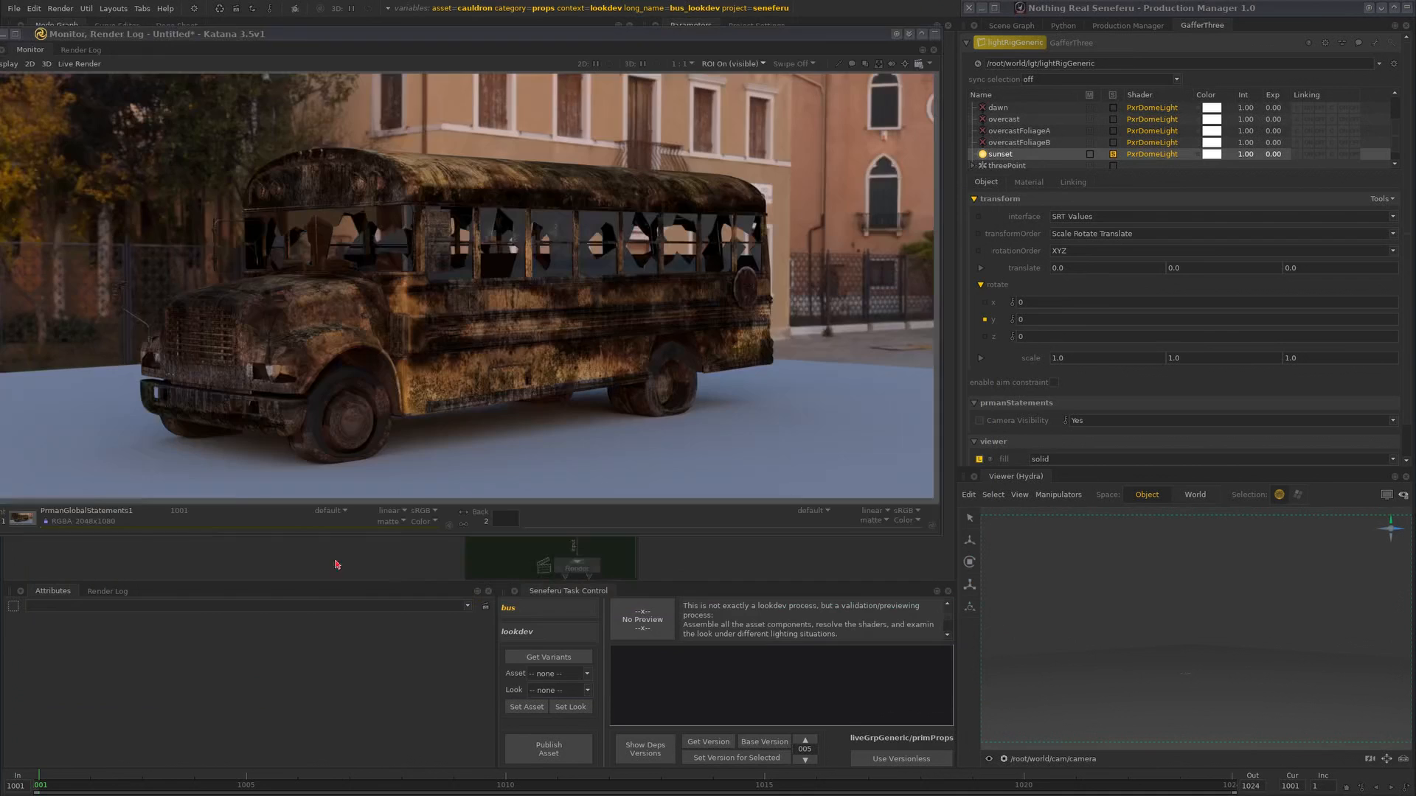
# - Start a live render from the PrmanGlobalStatements1 node and show the scene graph
pyautogui.moveTo(383, 564); pyautogui.dragTo(364, 660, button='middle')
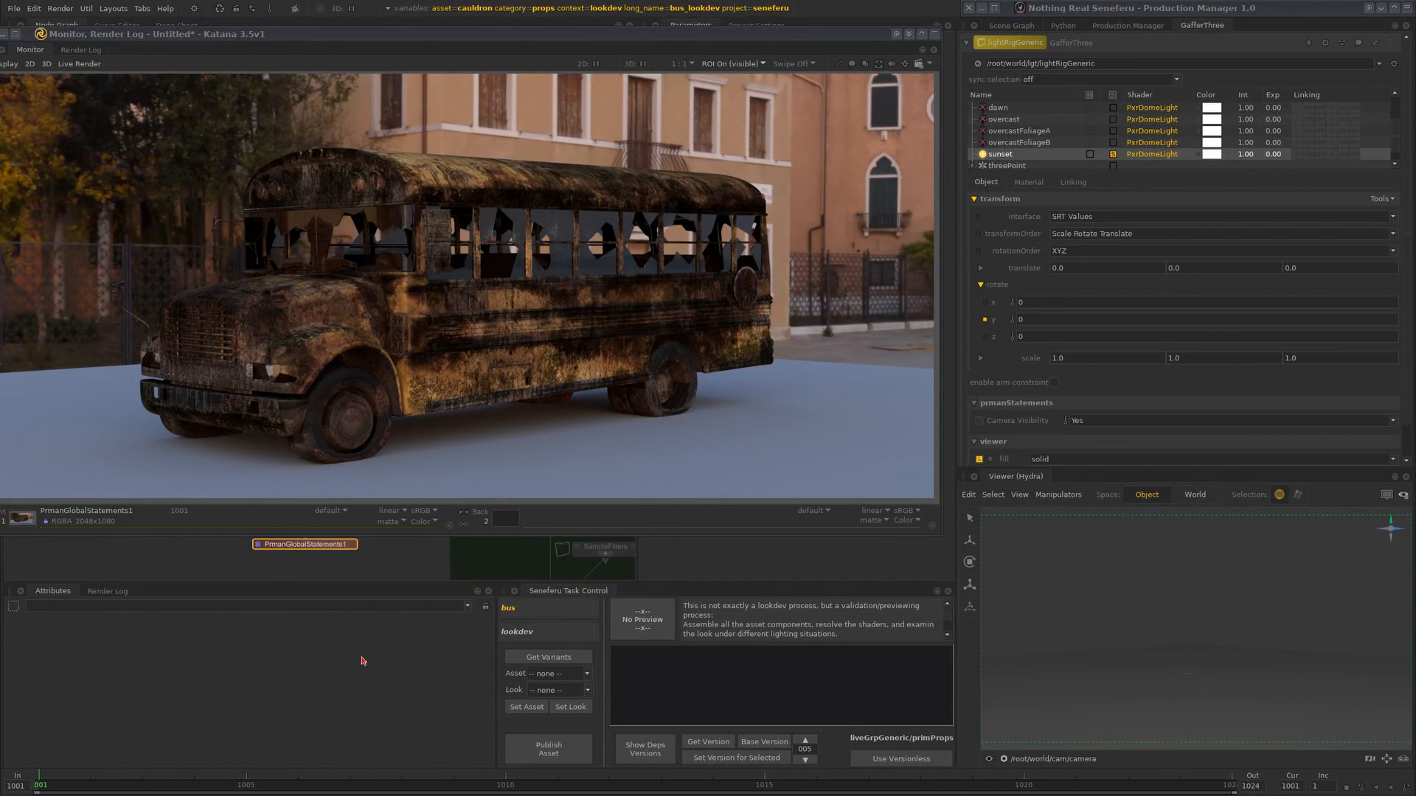
pyautogui.rightClick(329, 547)
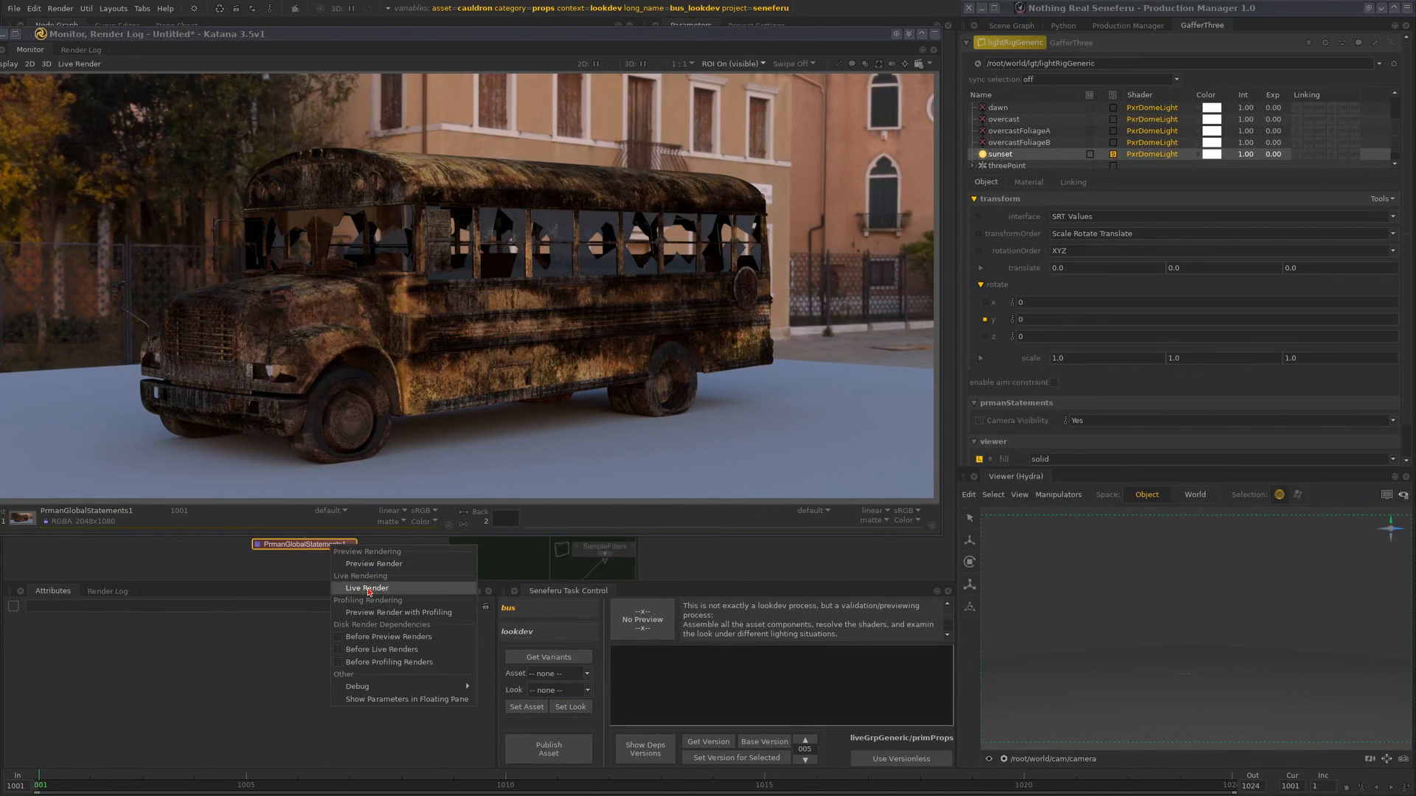
pyautogui.click(365, 581)
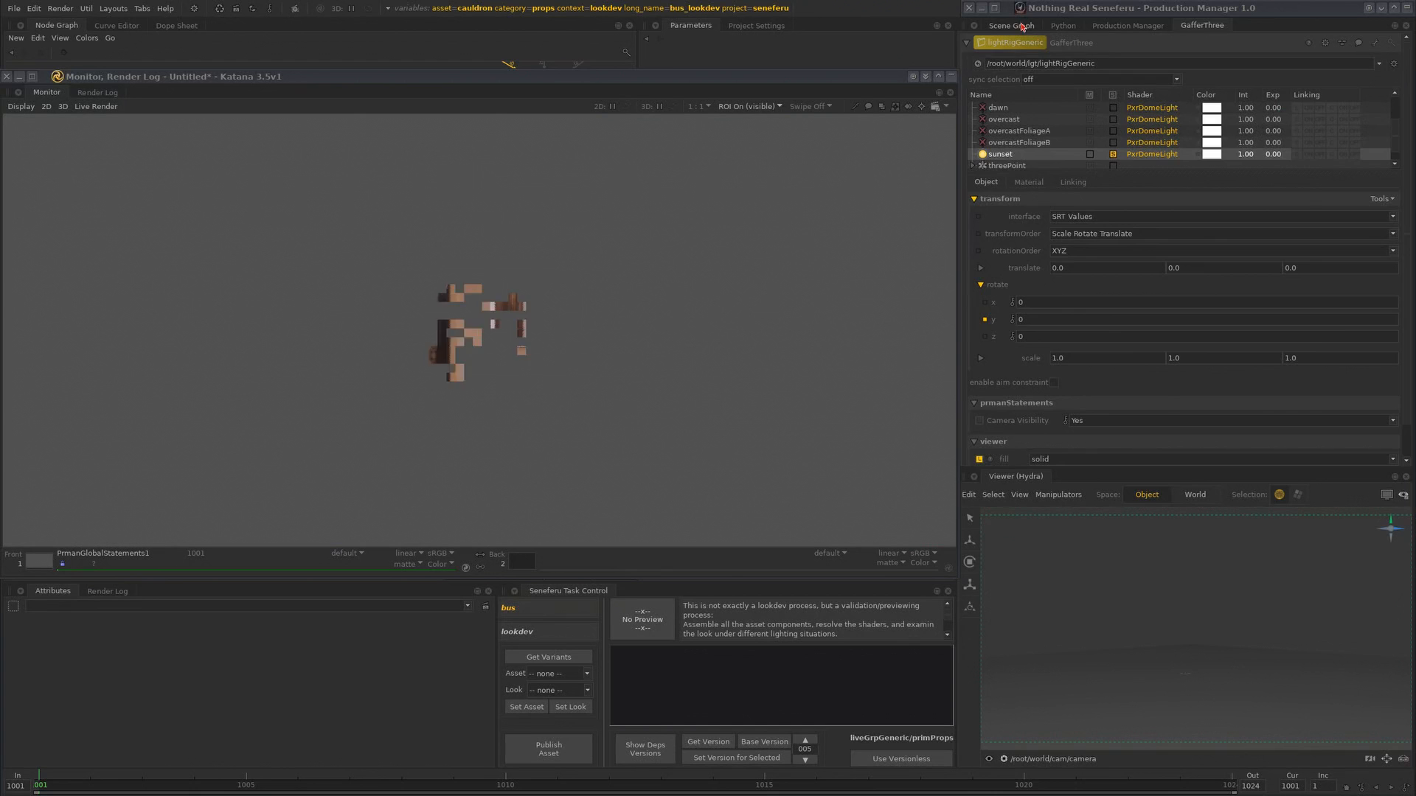
pyautogui.click(1019, 26)
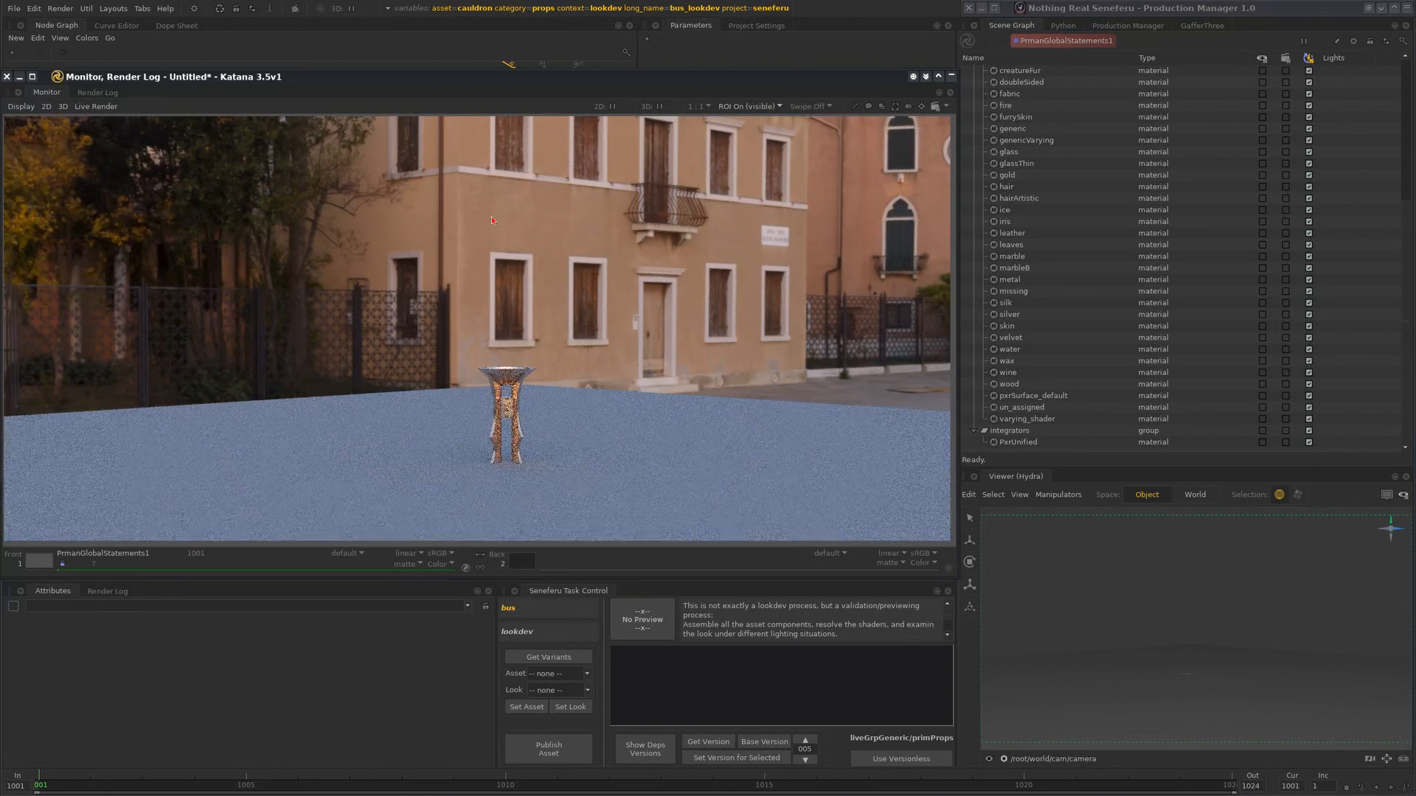
# - Switch the asset graph state variable to bus
pyautogui.click(466, 12)
pyautogui.click(494, 52)
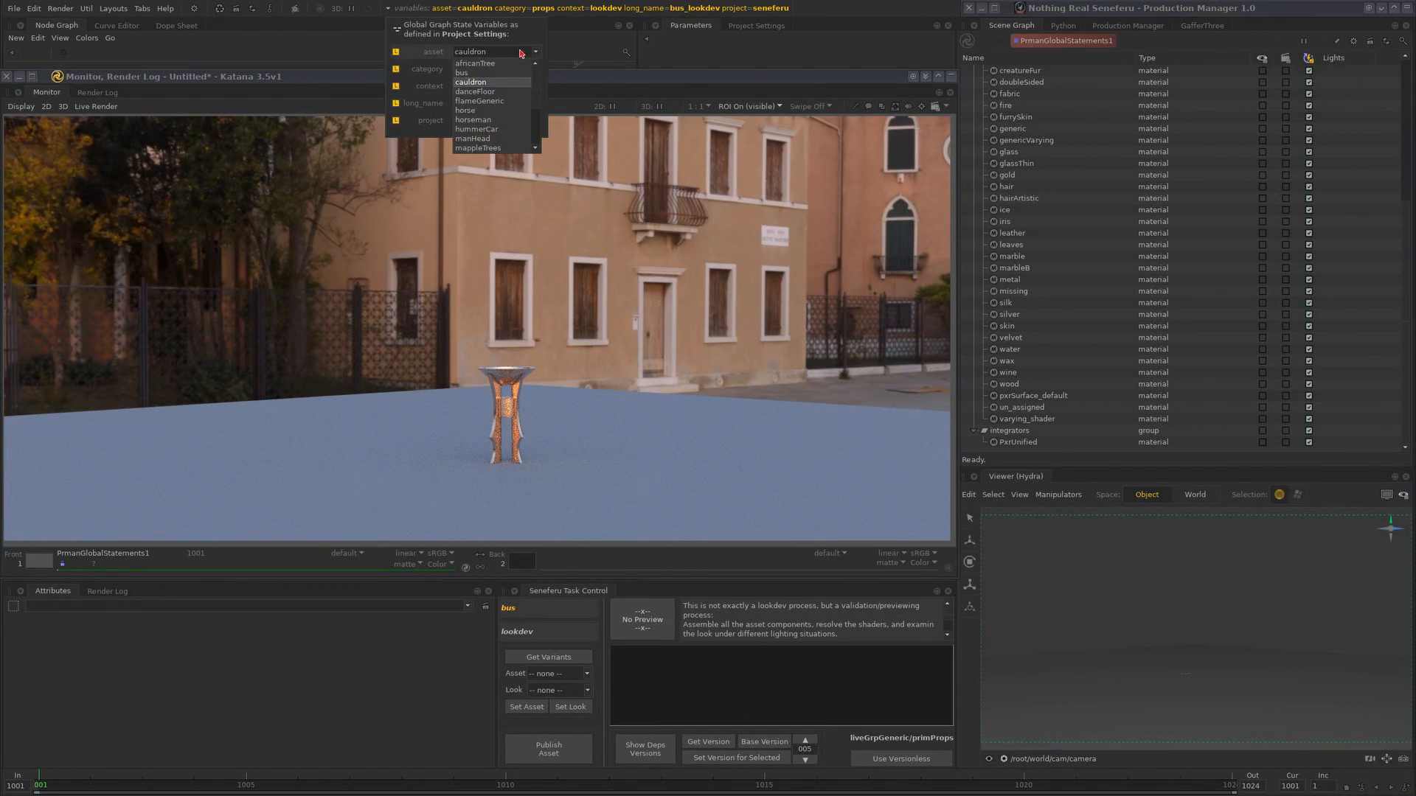
pyautogui.click(472, 73)
# - Set the asset graph state variable to tree
pyautogui.click(533, 51)
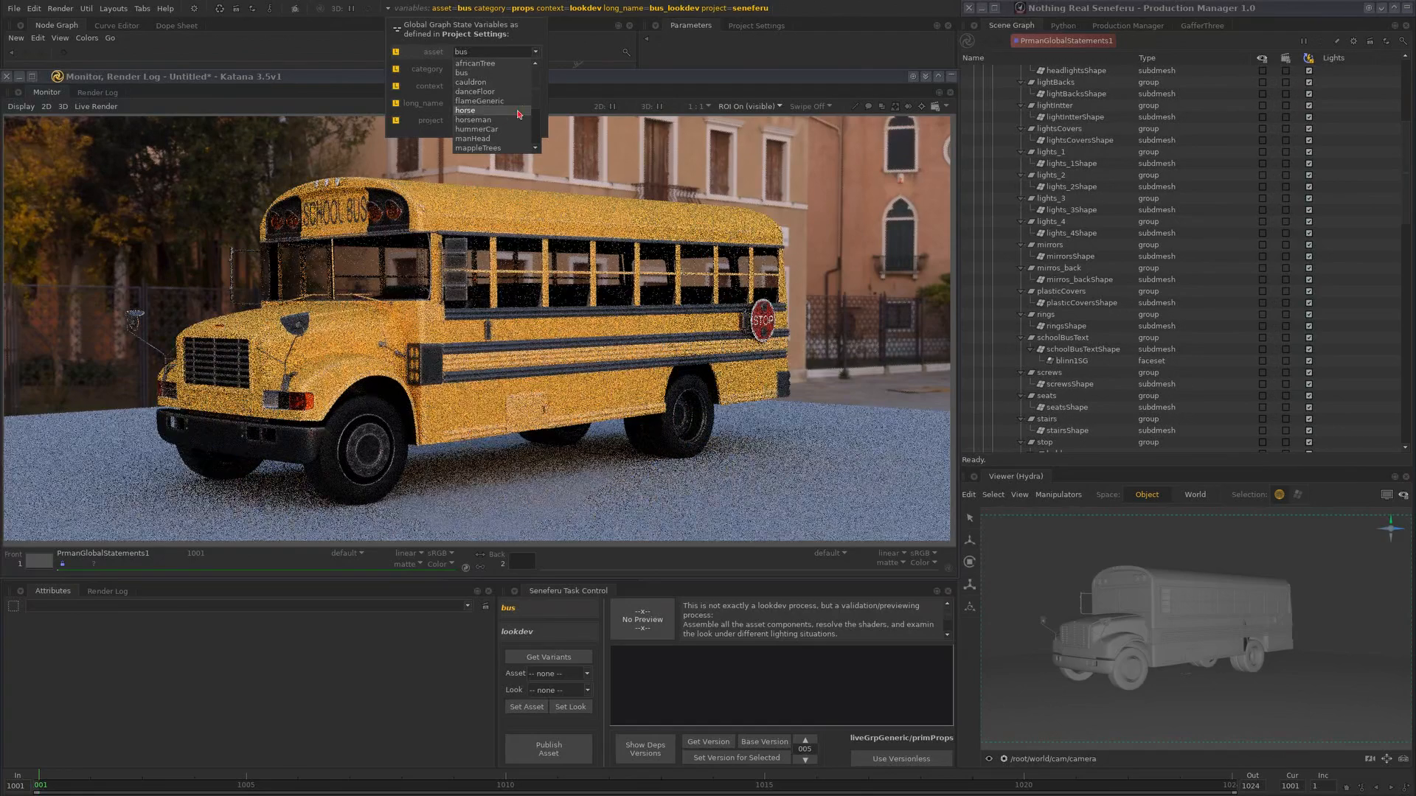
pyautogui.scroll(-2, 537, 114)
pyautogui.scroll(-2, 538, 135)
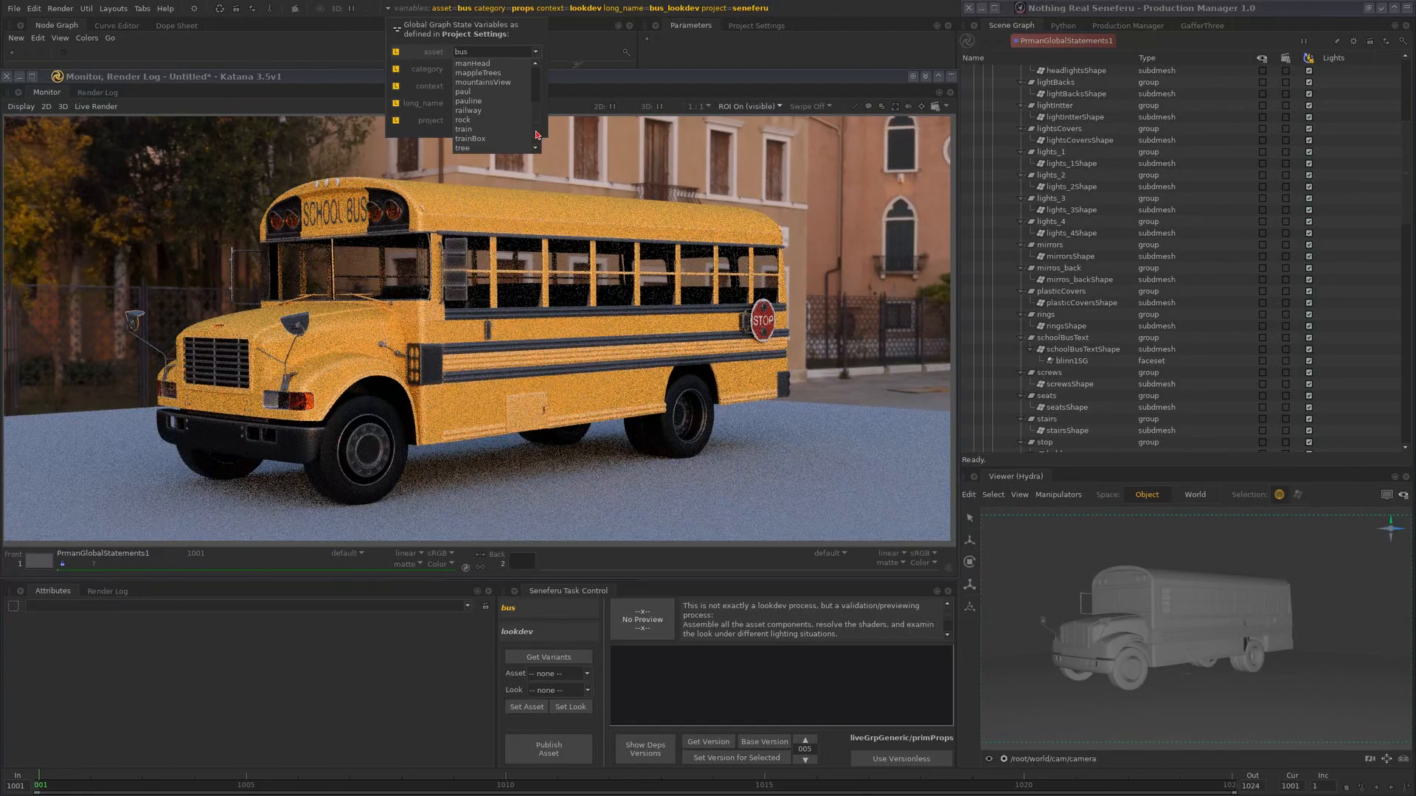
pyautogui.click(498, 148)
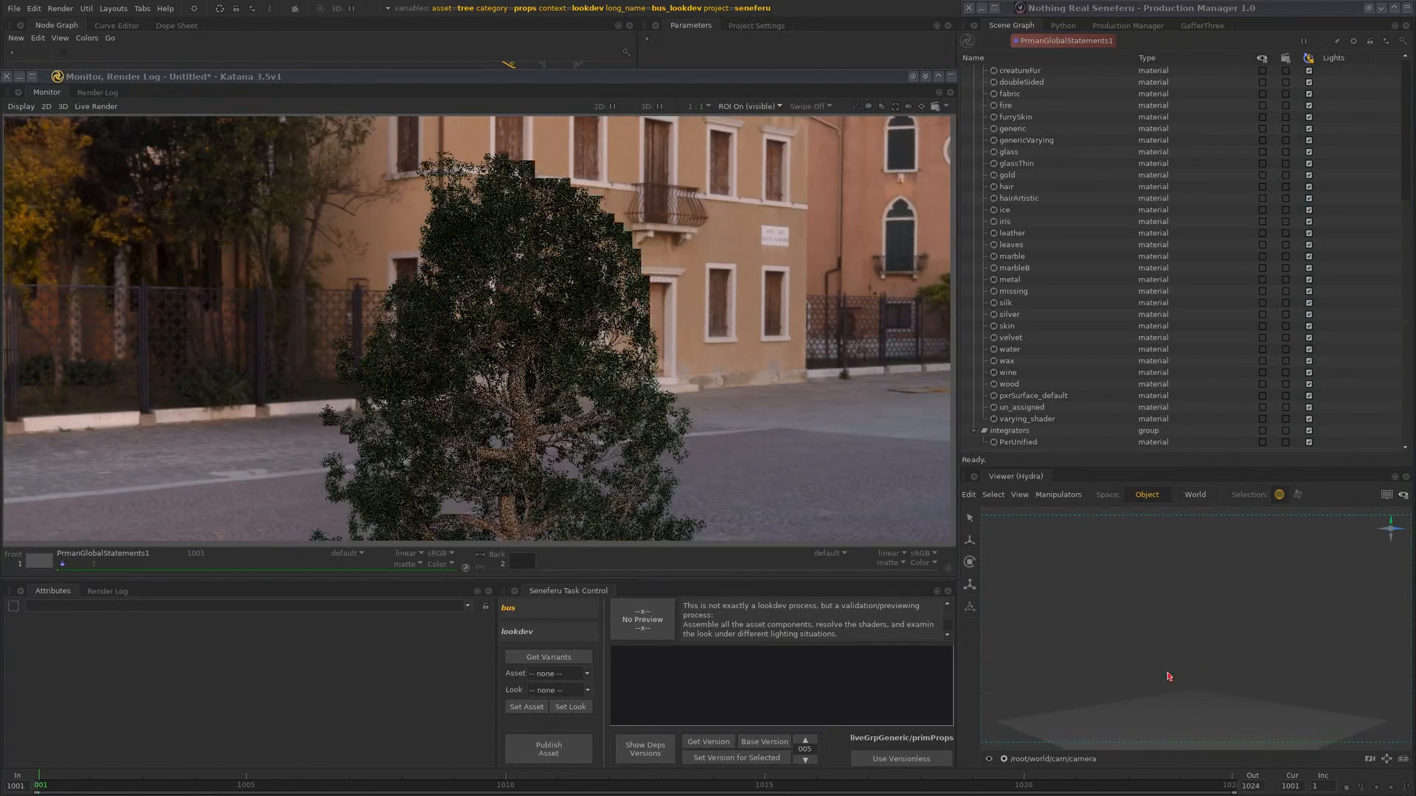
# - Change the asset graph state variable to africanTree and apply it to the live render
pyautogui.click(498, 9)
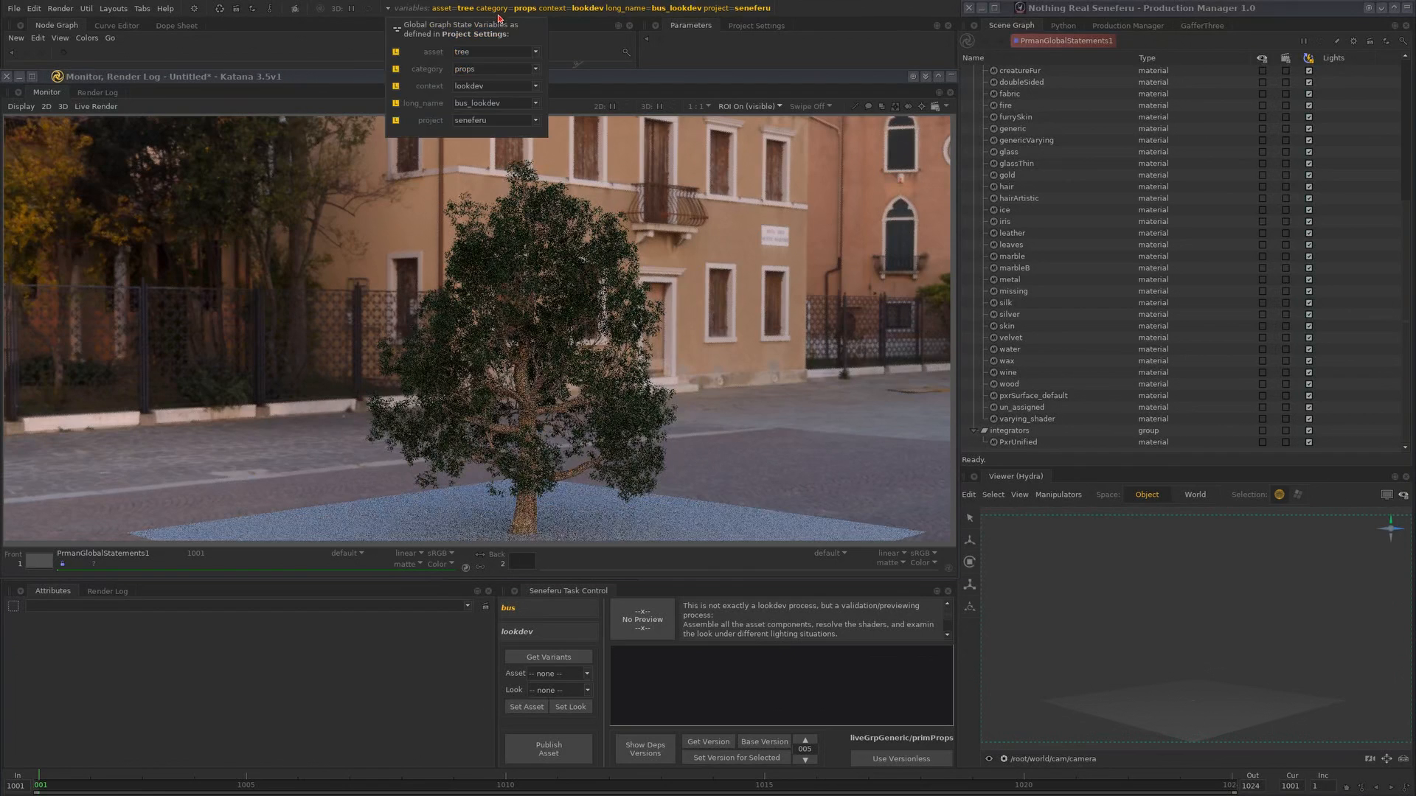
pyautogui.click(536, 51)
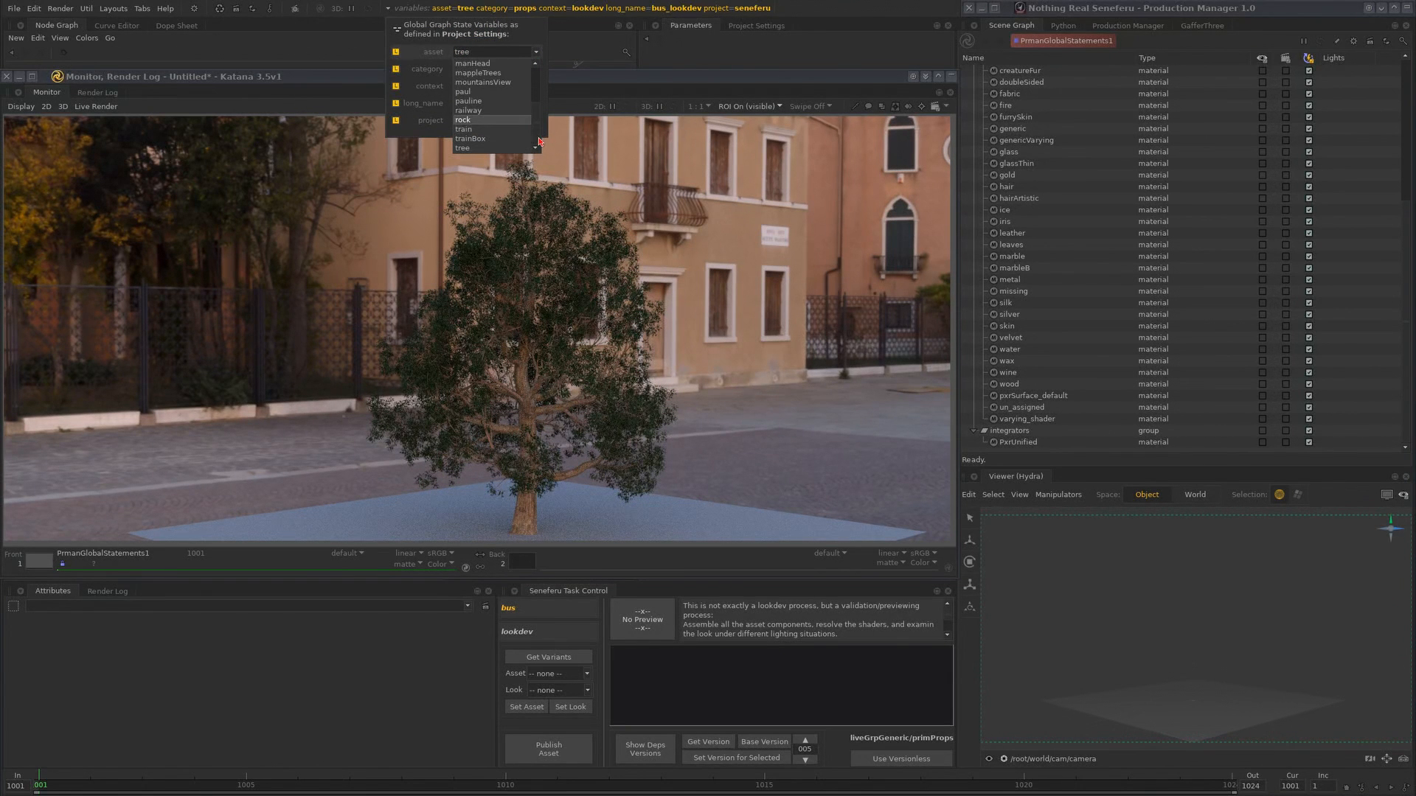
pyautogui.moveTo(537, 123); pyautogui.dragTo(541, 77)
pyautogui.click(514, 64)
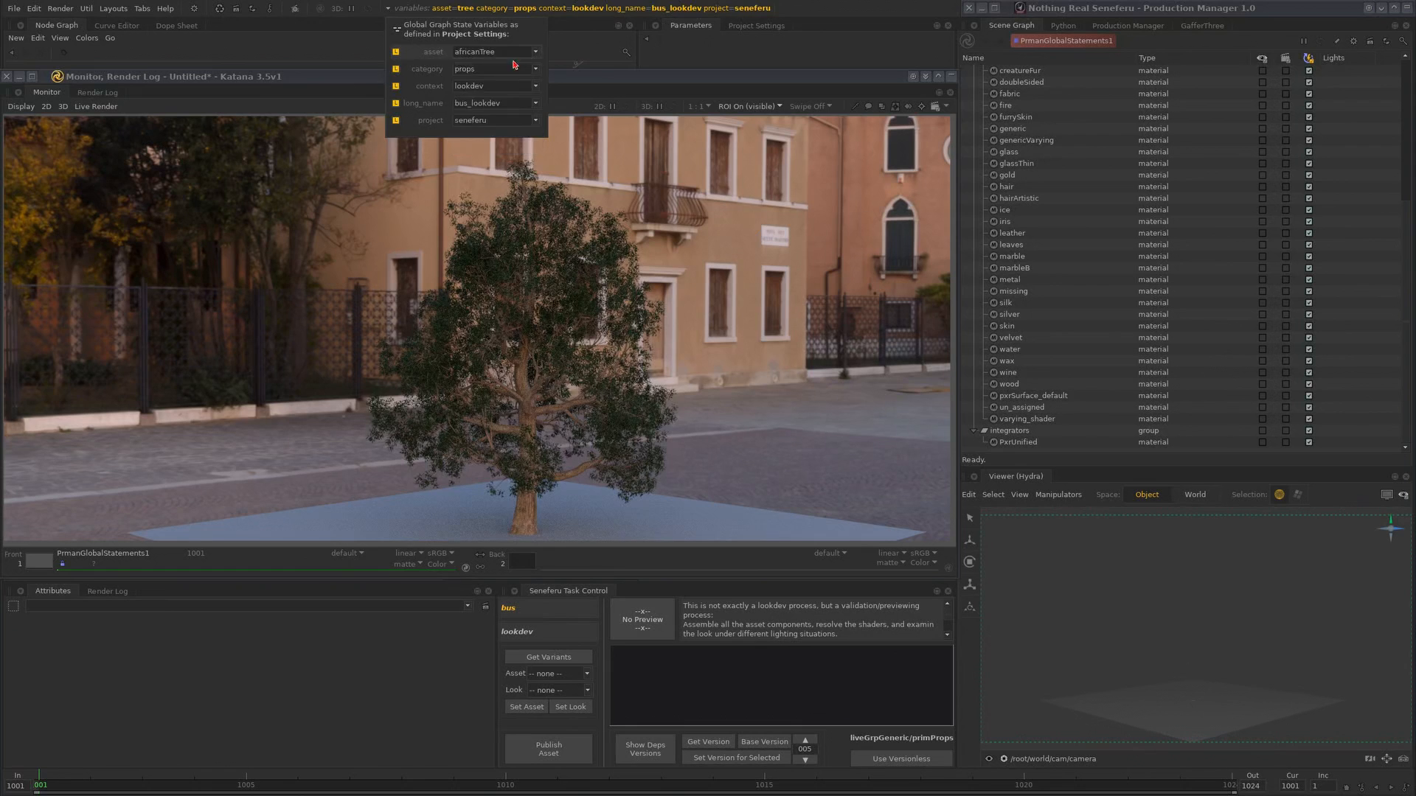
pyautogui.click(575, 289)
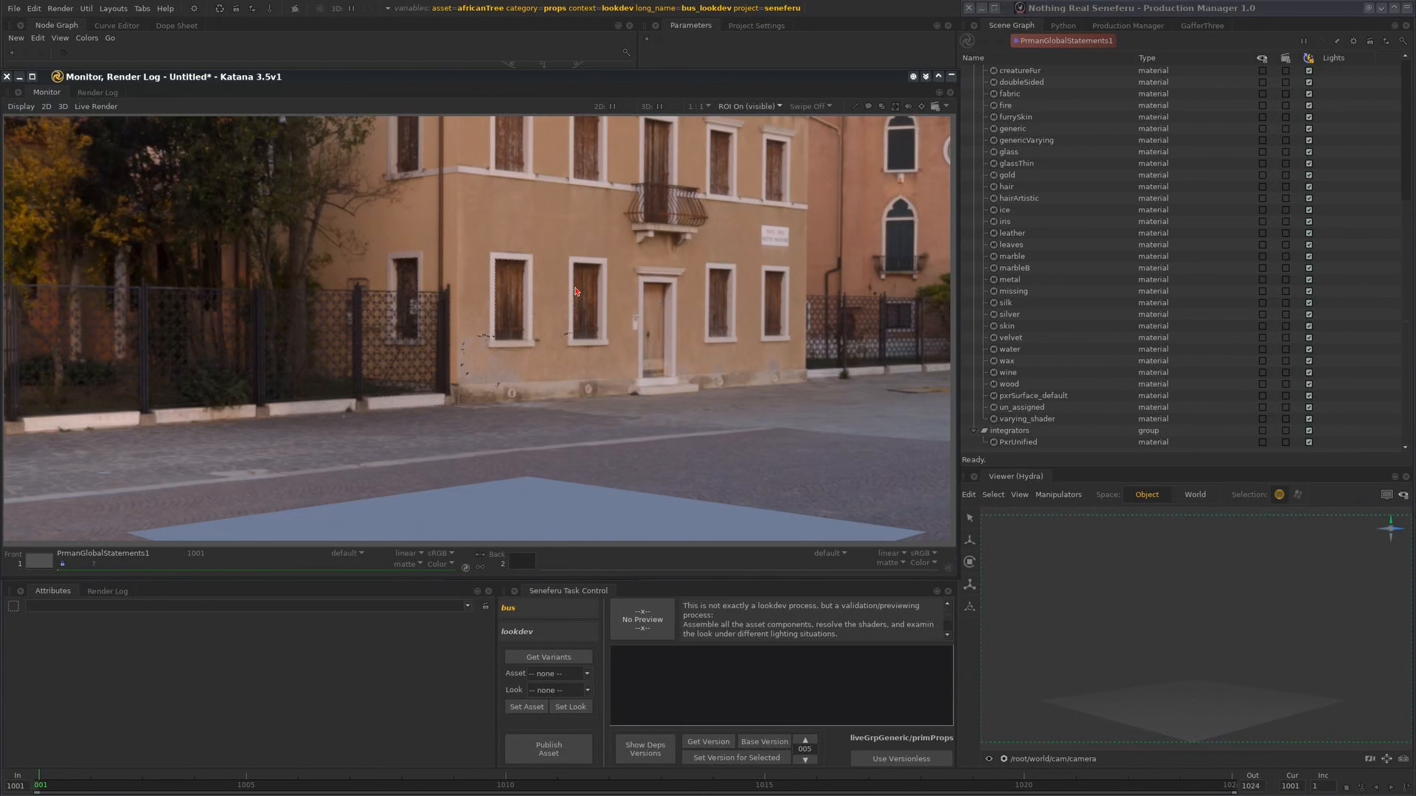